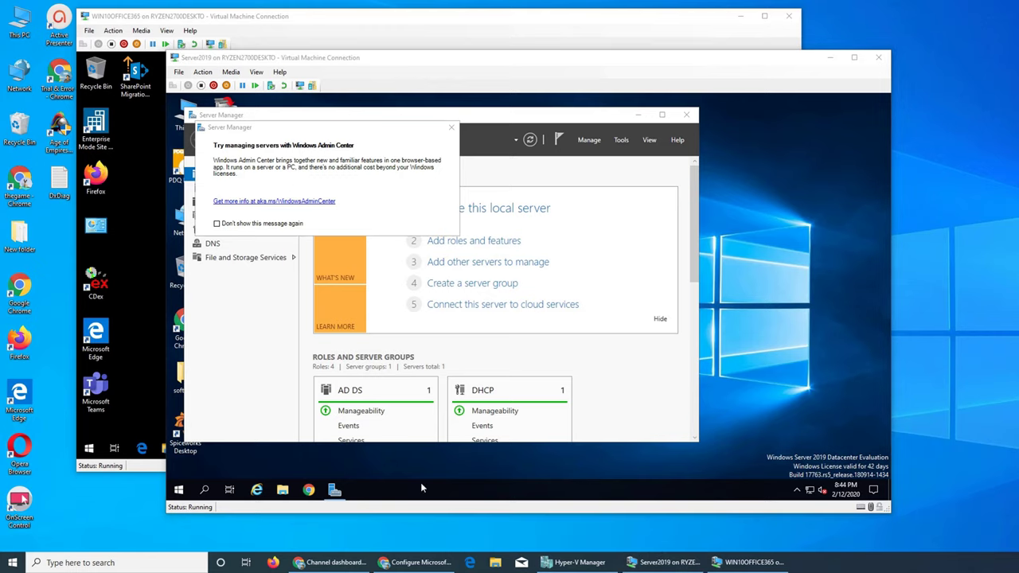
# Bring the YouTube channel window back to the front, setting the YouTube Studio window aside.
pyautogui.click(338, 563)
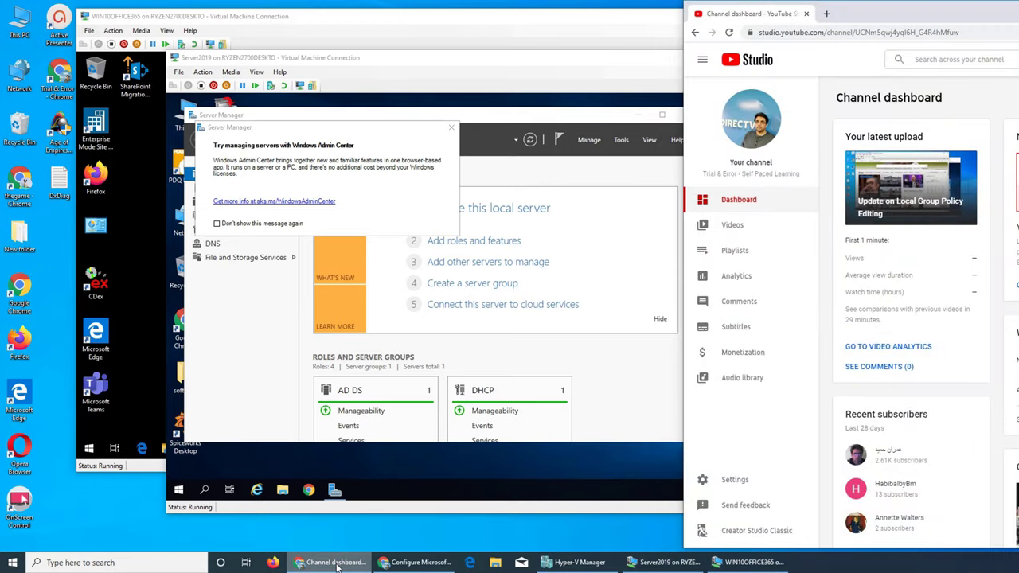
pyautogui.click(338, 563)
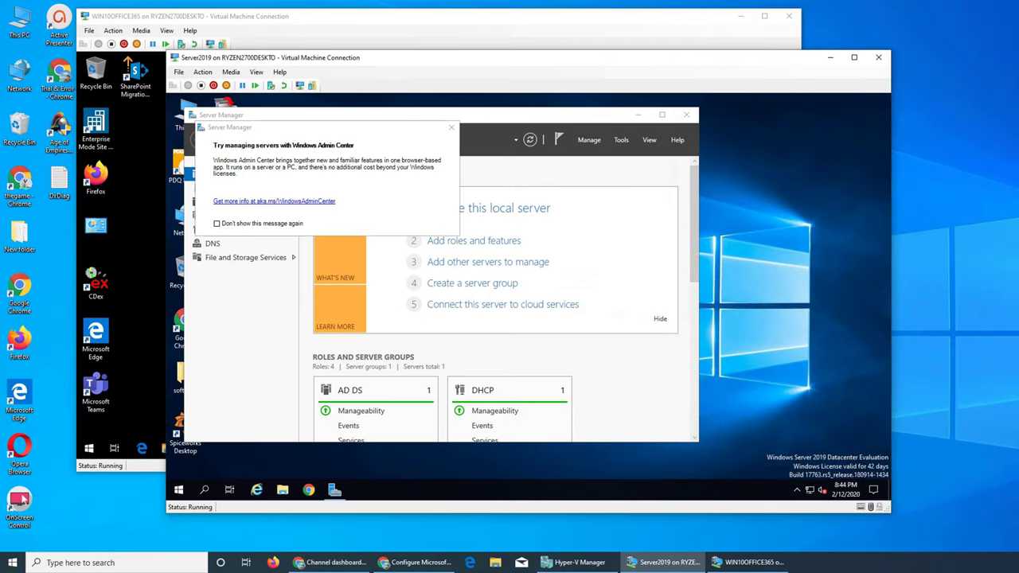
pyautogui.moveTo(363, 564)
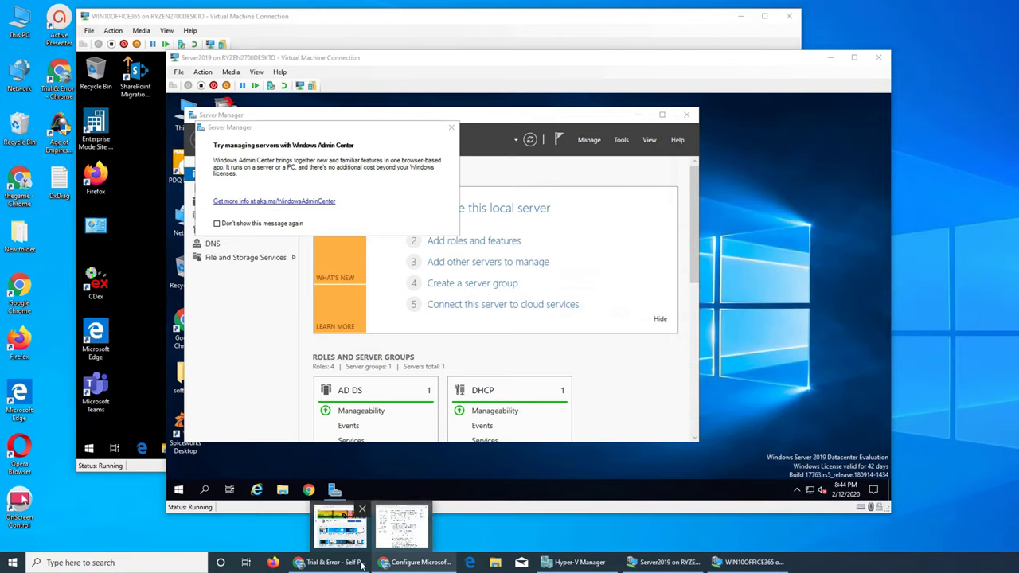
pyautogui.click(327, 520)
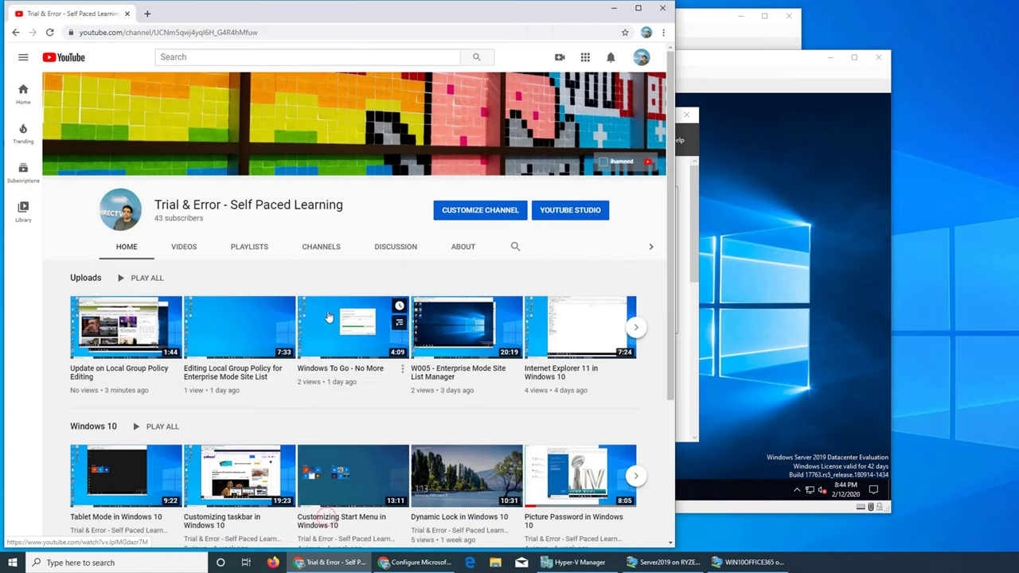
# Show the channel's Videos list and scroll down through the older Office 365 uploads.
pyautogui.click(177, 247)
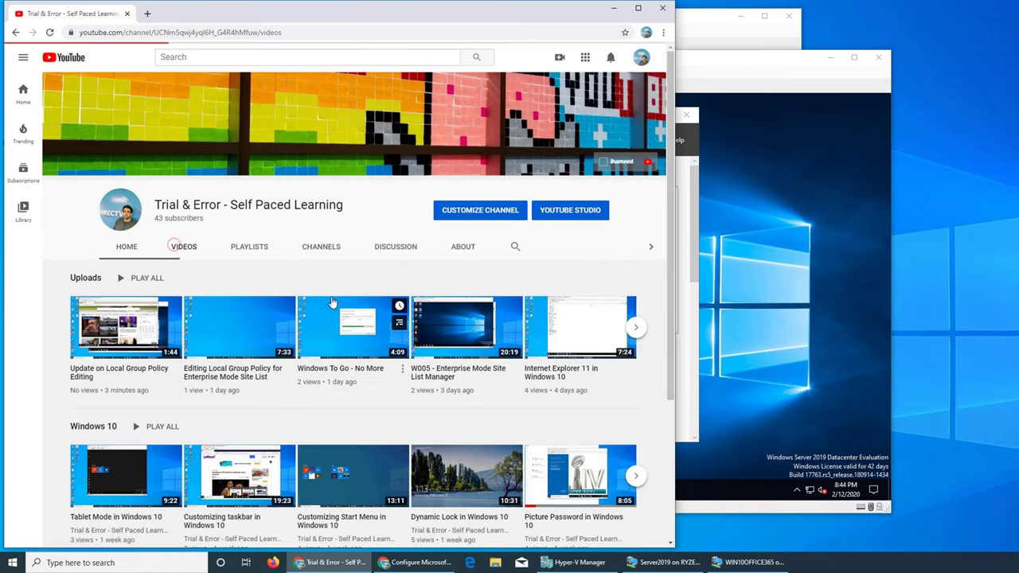
pyautogui.scroll(-3, 332, 303)
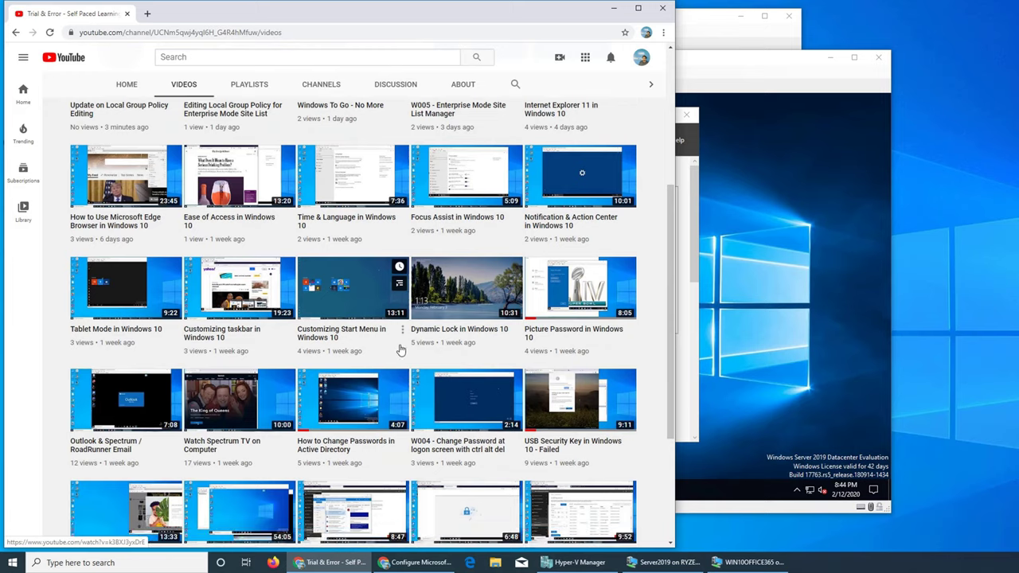
pyautogui.scroll(-3, 400, 350)
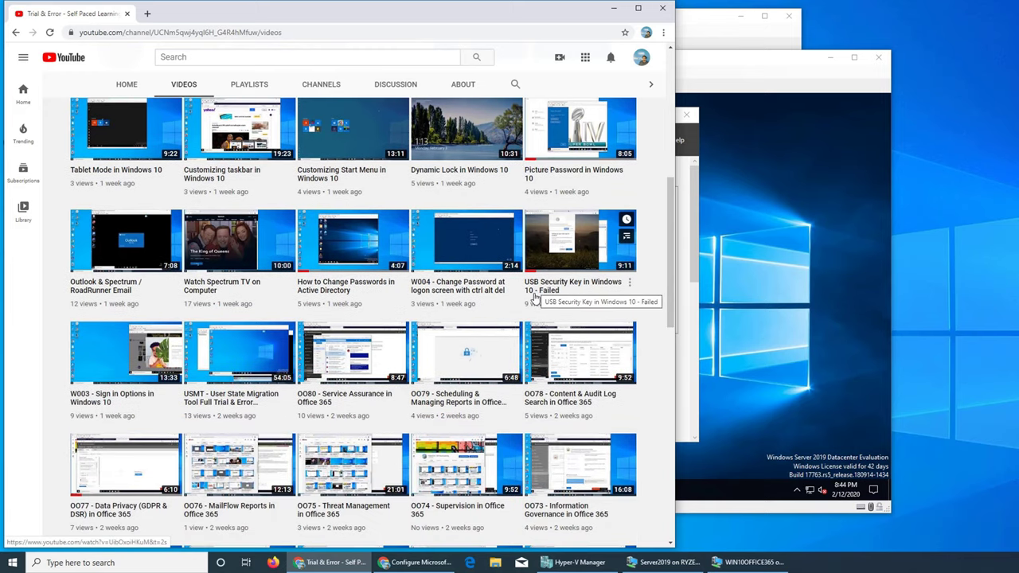
pyautogui.scroll(-5, 535, 296)
pyautogui.scroll(-5, 535, 296)
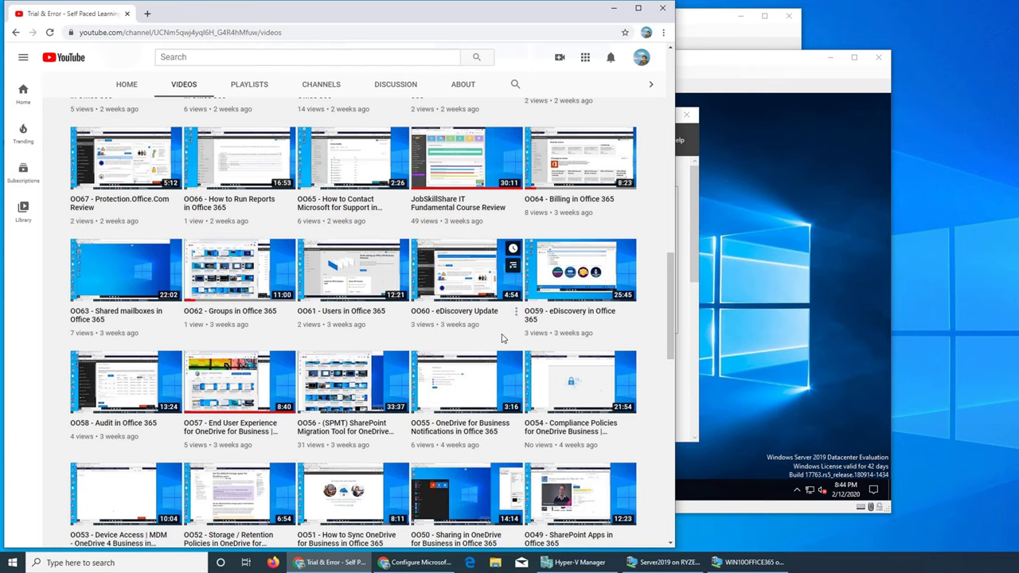
pyautogui.scroll(-3, 243, 434)
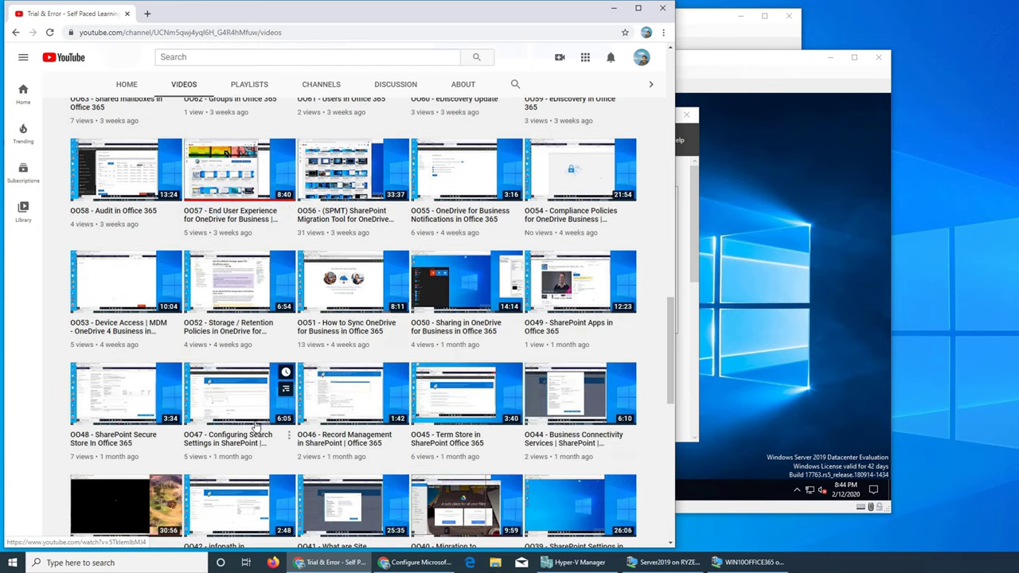
pyautogui.scroll(-3, 255, 428)
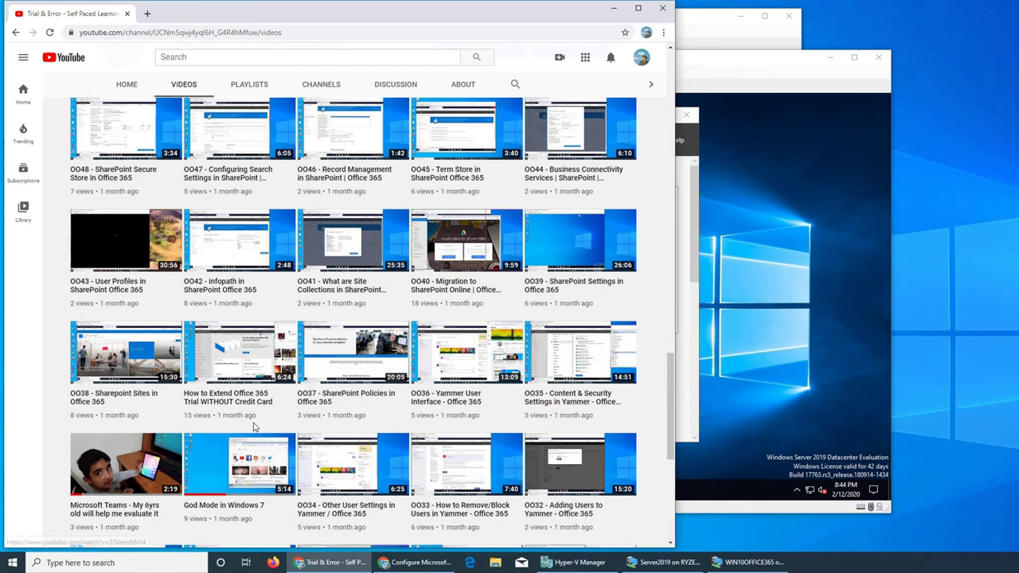
pyautogui.scroll(-3, 251, 428)
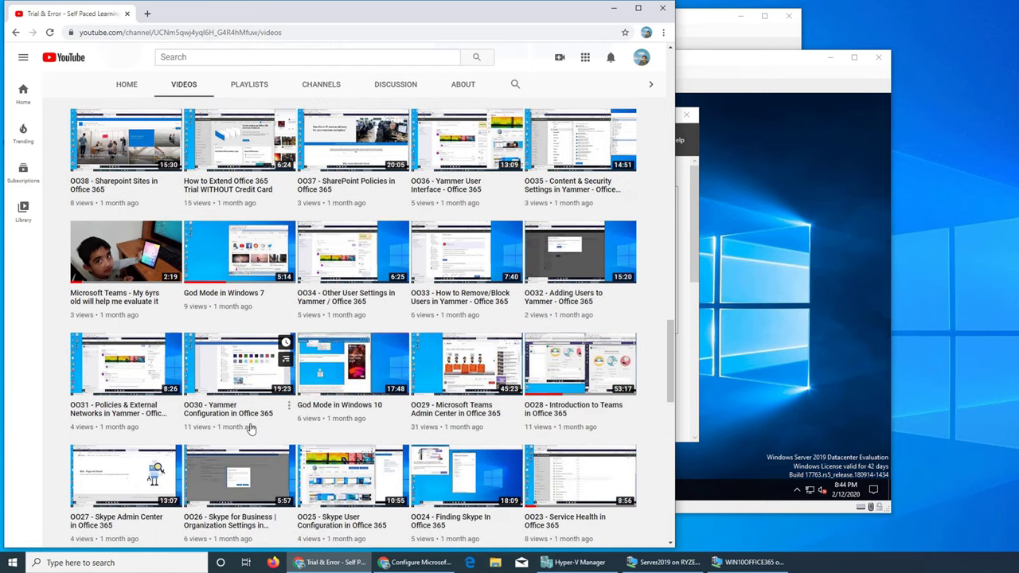
pyautogui.hotkey('ctrl', 'f')
# Search the page for 'rsat', scrolling further until the RSAT Remote Server Administration Tools video matches.
pyautogui.write('rsat')
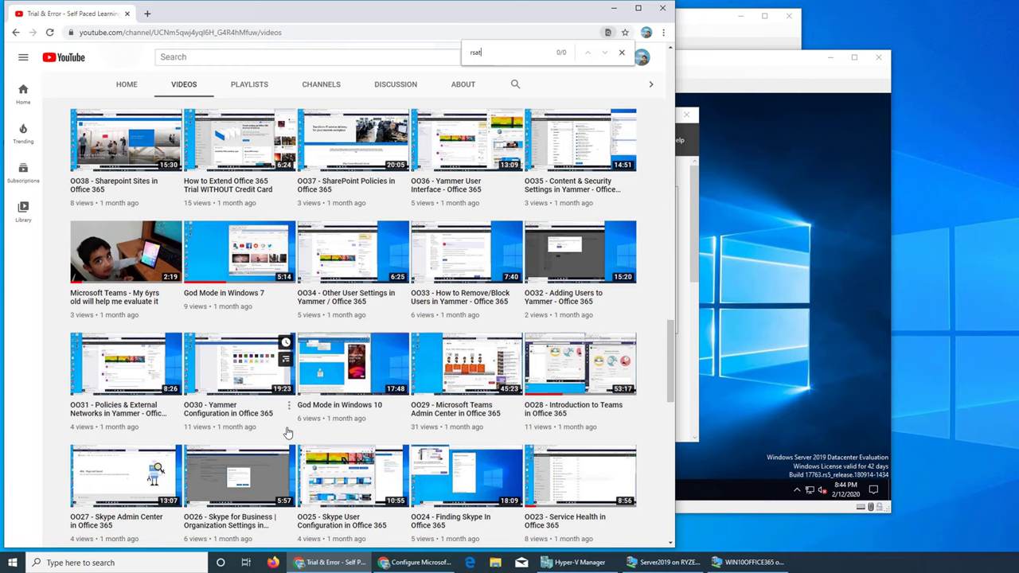
pyautogui.press('BackSpace')
pyautogui.press('BackSpace')
pyautogui.press('BackSpace')
pyautogui.press('BackSpace')
pyautogui.scroll(-4, 395, 340)
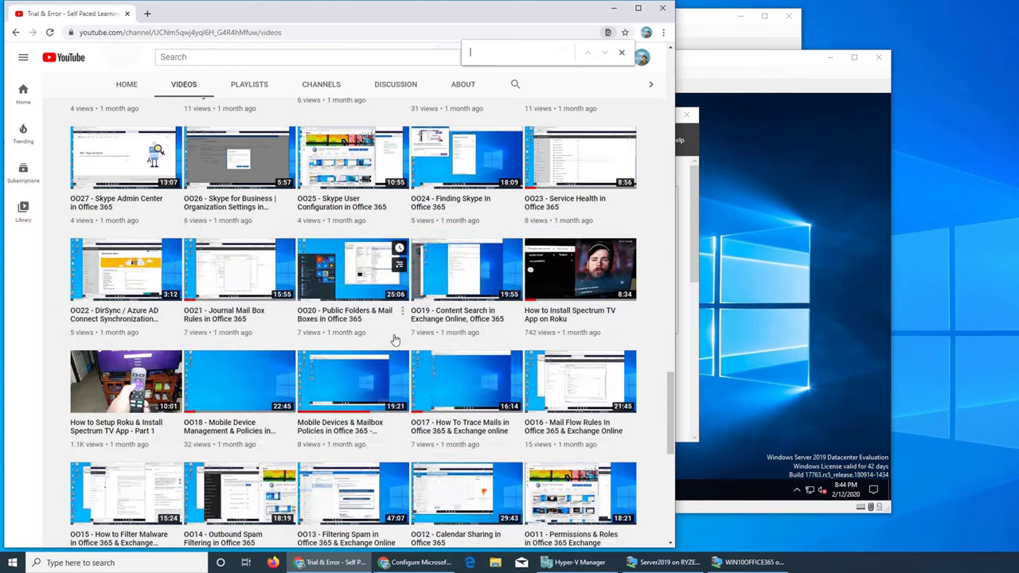
pyautogui.scroll(-4, 395, 340)
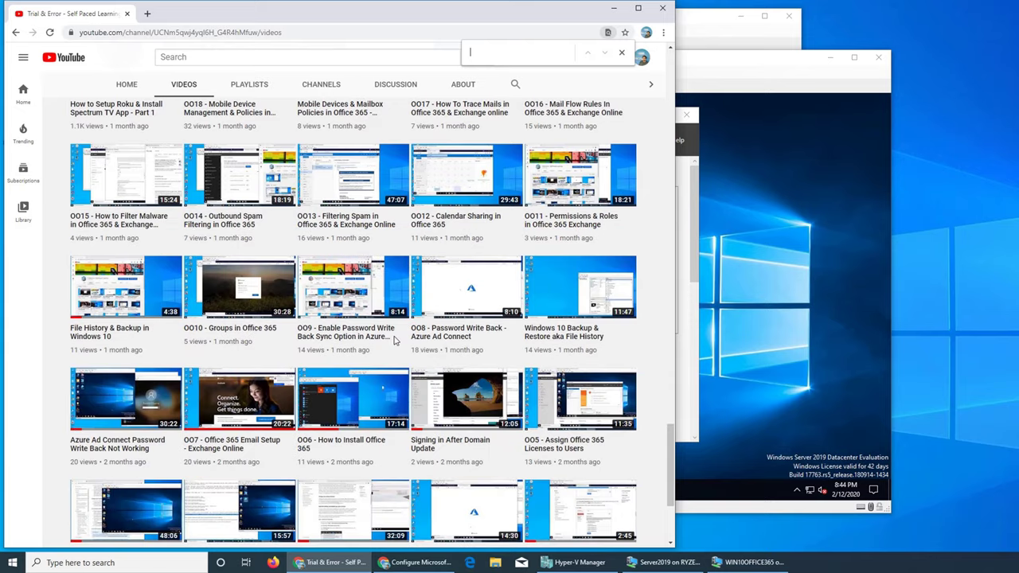
pyautogui.scroll(-3, 393, 340)
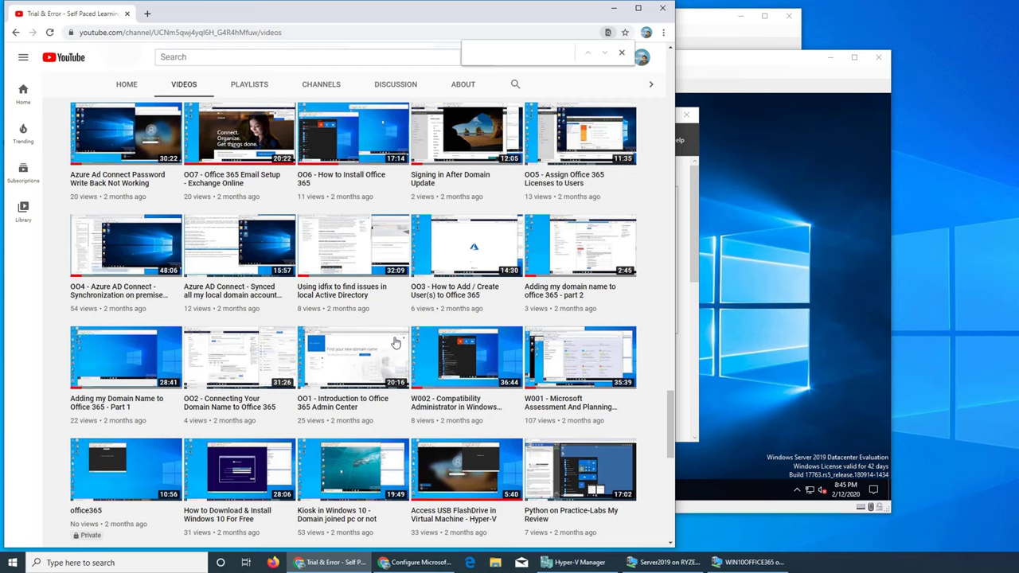
pyautogui.write('rsat')
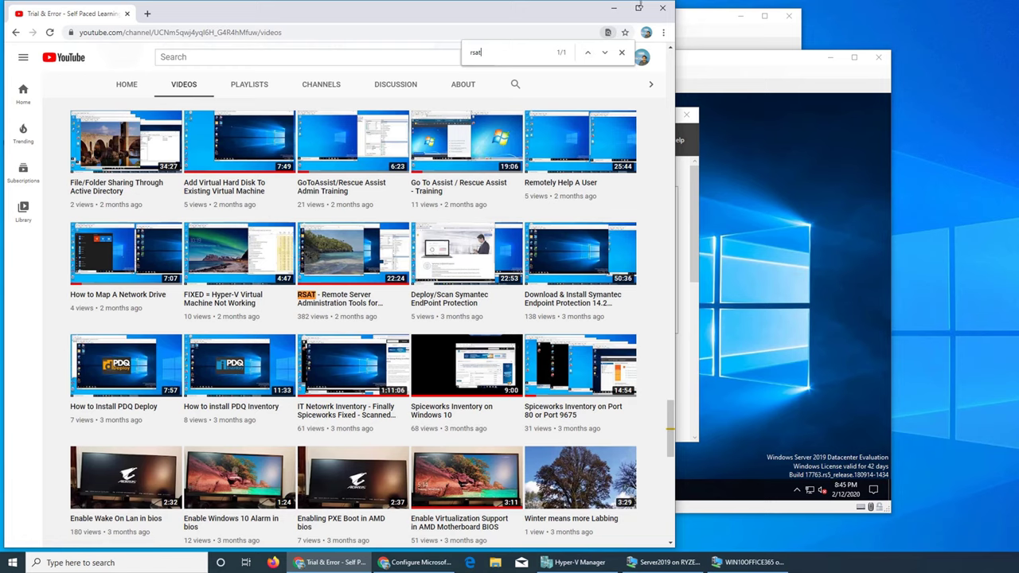
# Open the Windows Admin Center docs overview from Server Manager's link in a maximized browser.
pyautogui.click(614, 10)
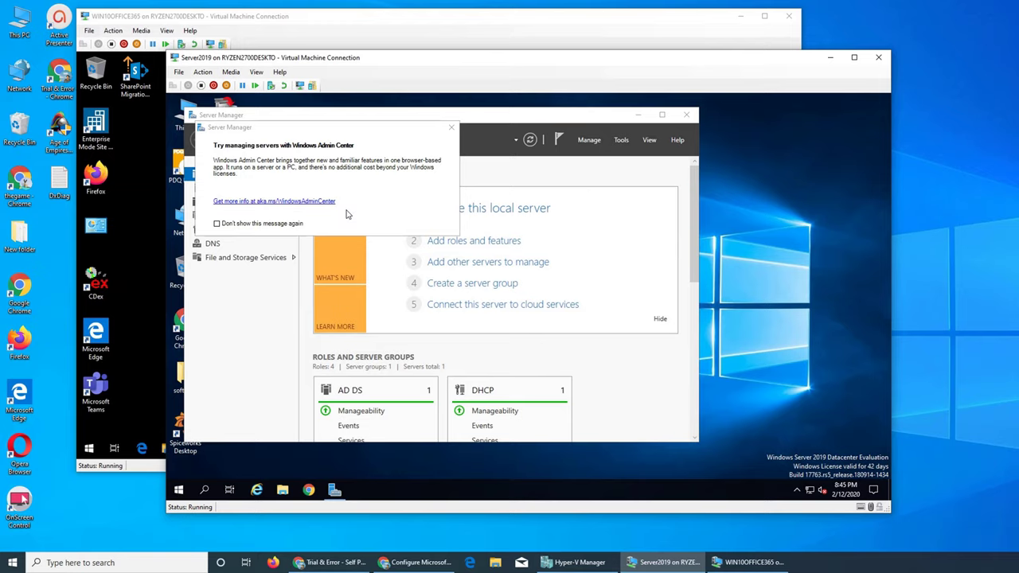
pyautogui.click(320, 201)
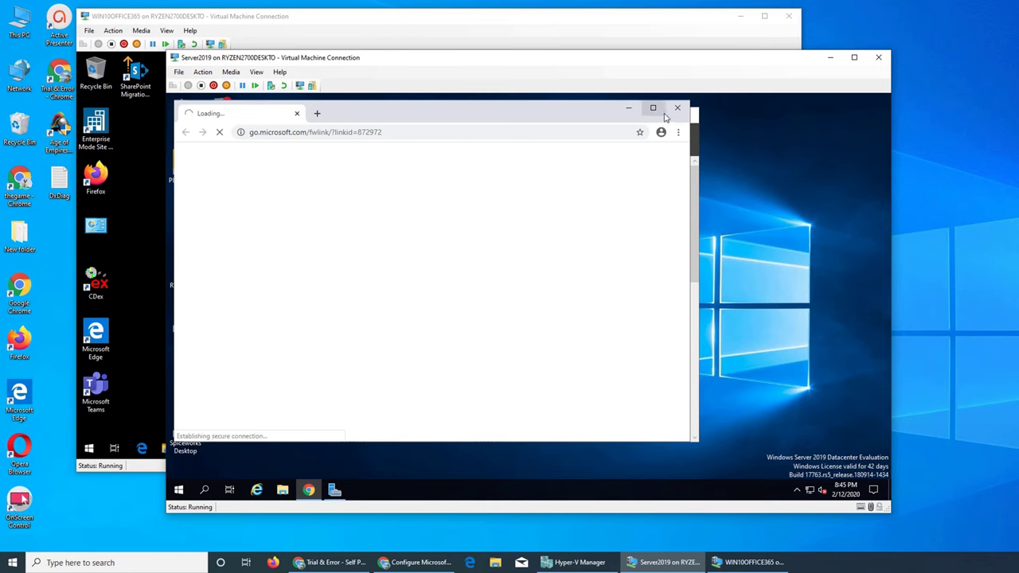
pyautogui.click(654, 110)
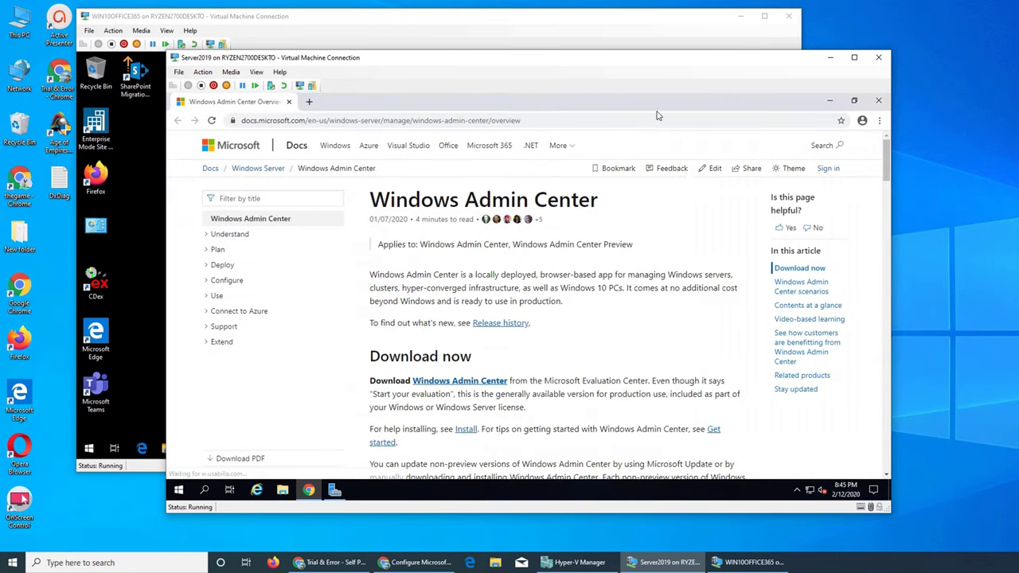
pyautogui.scroll(-1, 636, 340)
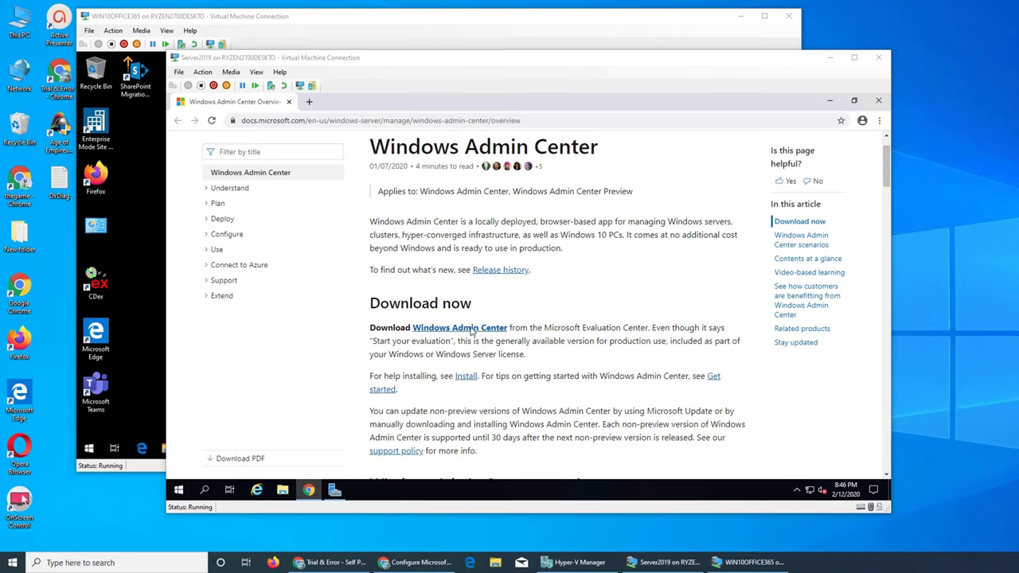
# Cut the docs page's web address to the clipboard.
pyautogui.click(405, 120)
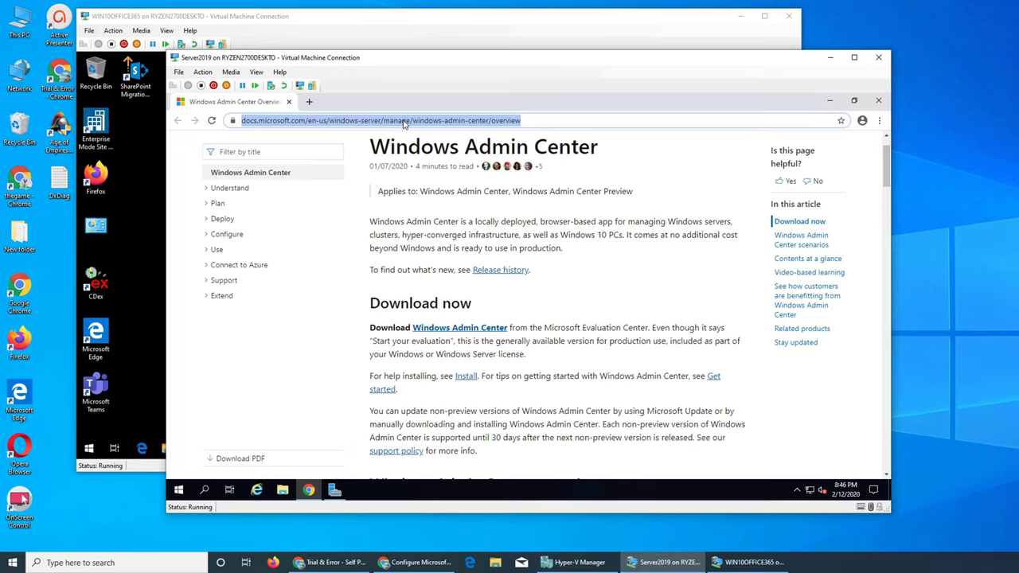
pyautogui.rightClick(406, 121)
pyautogui.click(435, 165)
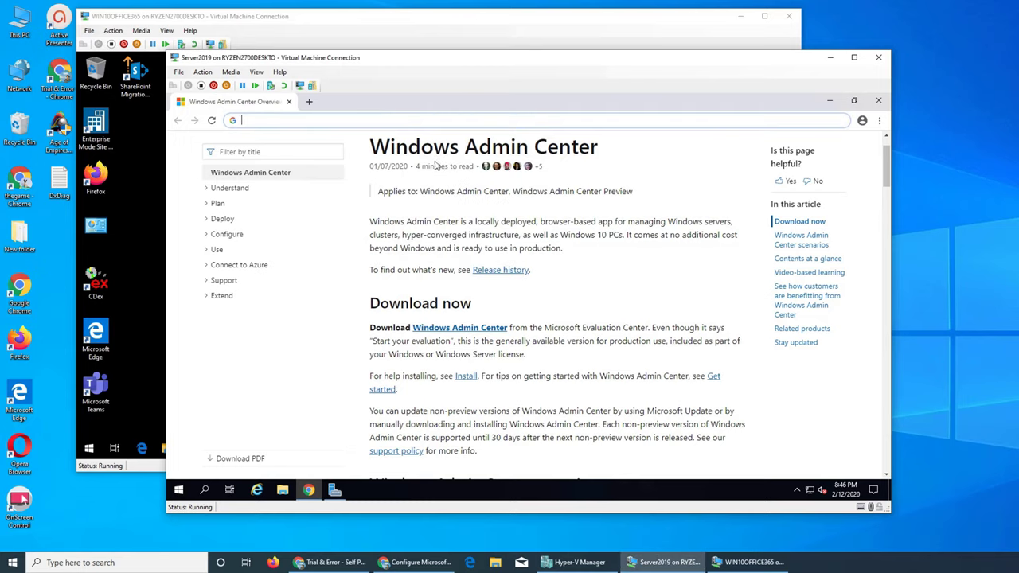
pyautogui.click(139, 273)
# Load the copied Windows Admin Center docs address in the Windows 10 VM's Edge browser.
pyautogui.click(141, 448)
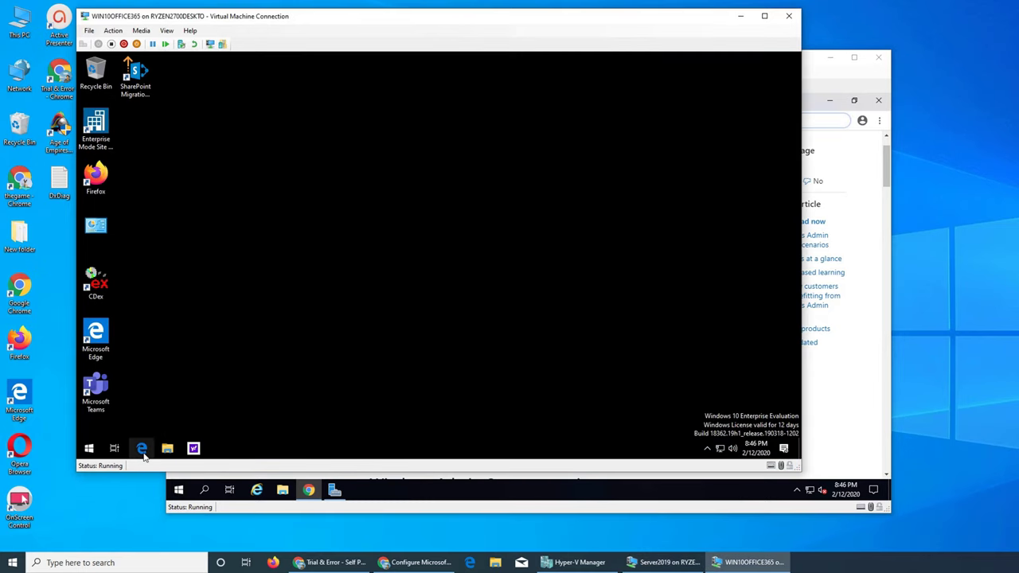
pyautogui.click(270, 85)
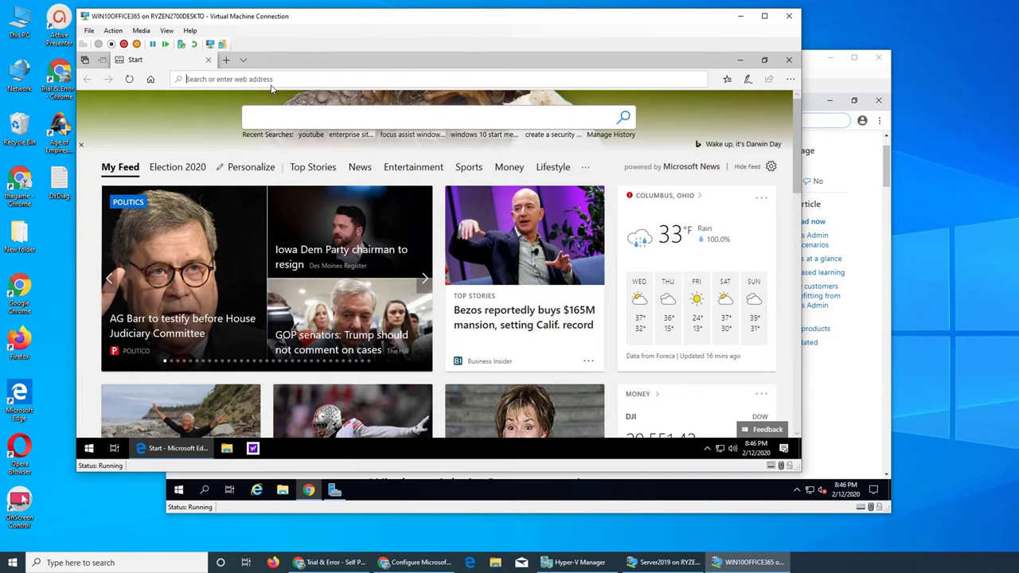
pyautogui.hotkey('ctrl', 'v')
pyautogui.press('Return')
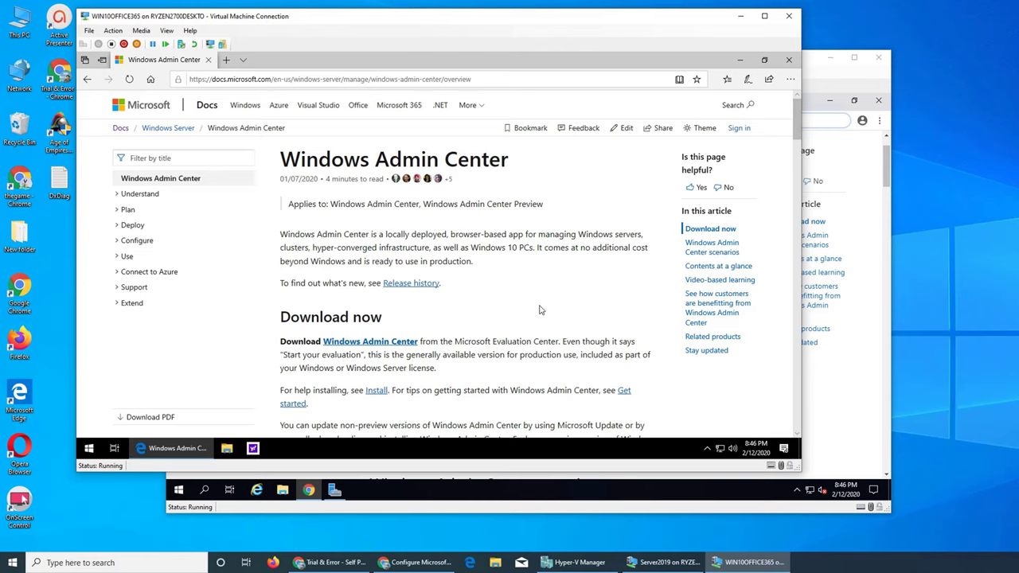
# Minimize the server's browser, then follow the docs page's Windows Admin Center download link.
pyautogui.click(819, 59)
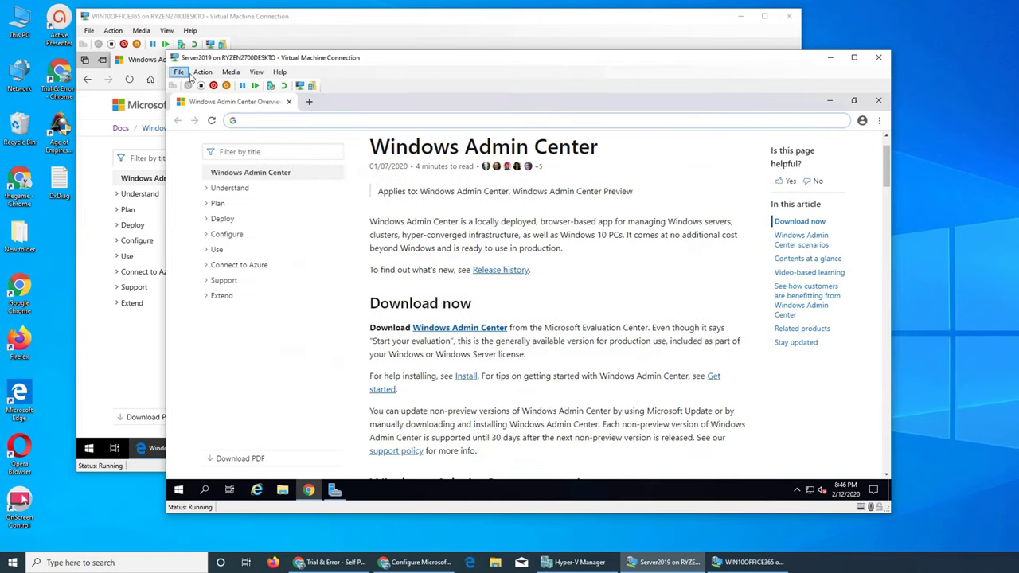
pyautogui.click(830, 100)
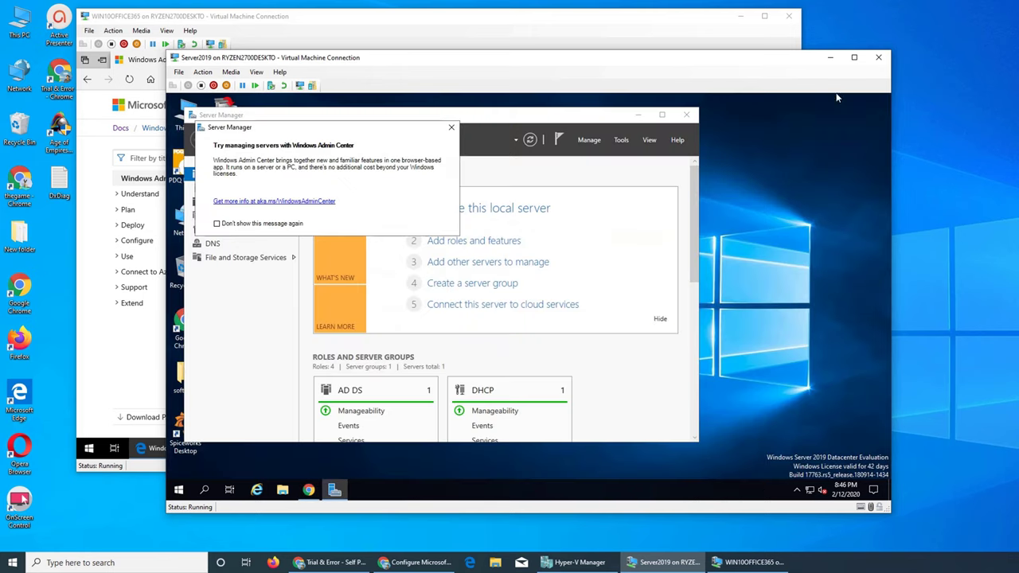
pyautogui.click(435, 38)
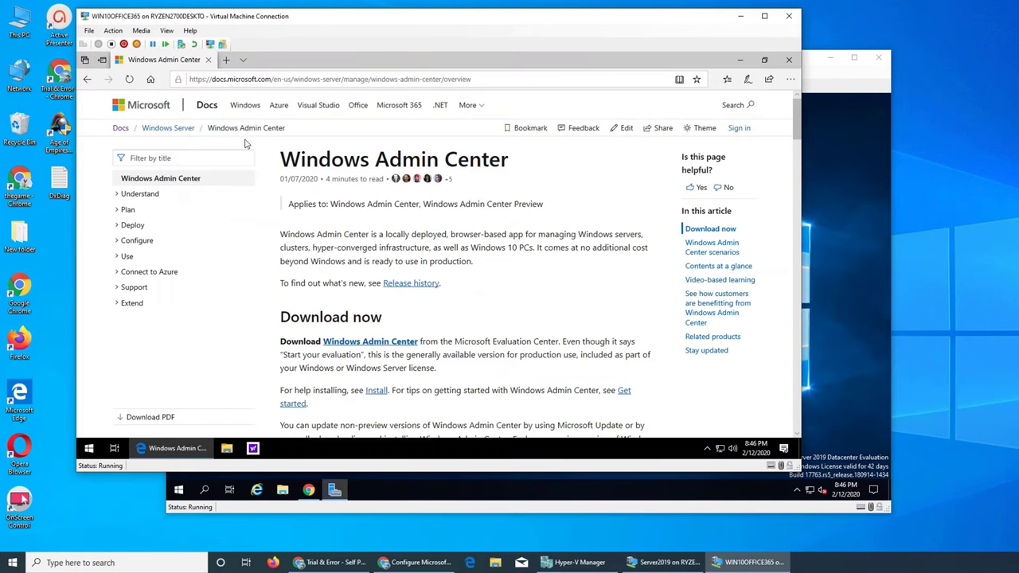
pyautogui.click(371, 342)
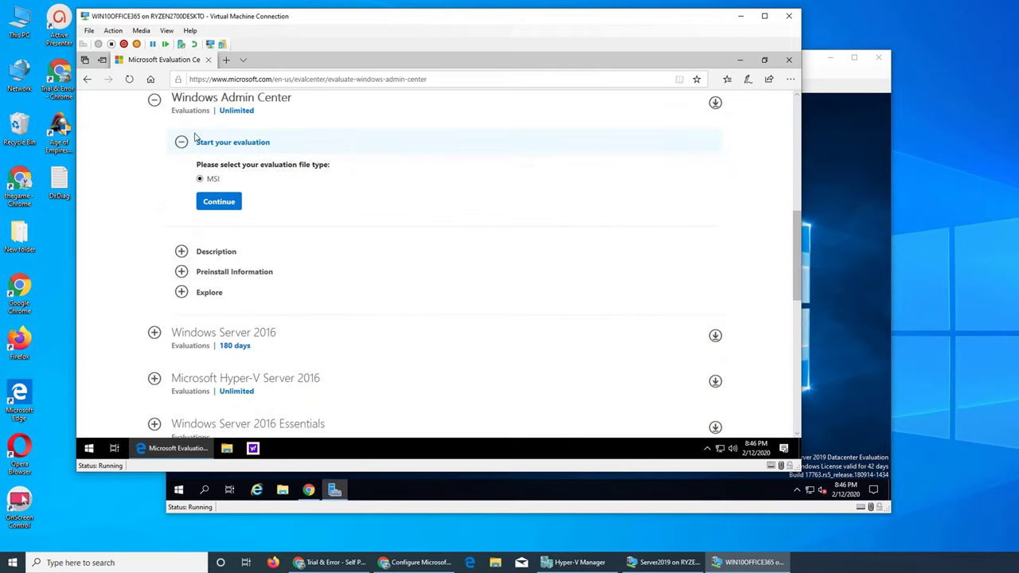
# Begin the MSI registration with name, company 'na', company size 1, job title IT or Technical Manager.
pyautogui.click(227, 206)
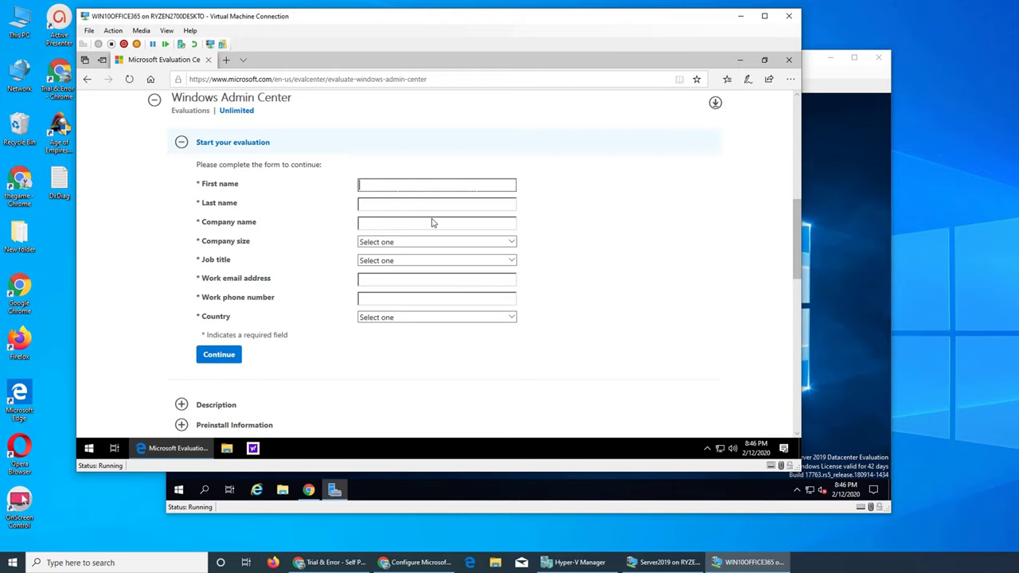
pyautogui.write('imran')
pyautogui.press('Tab')
pyautogui.write('hamee')
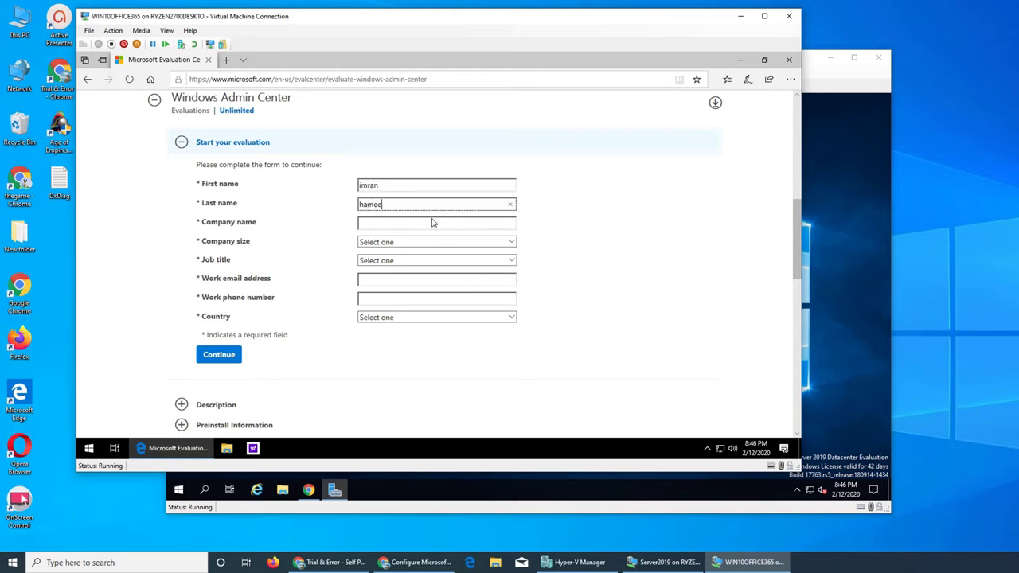
pyautogui.write('fd')
pyautogui.press('Tab')
pyautogui.write('na')
pyautogui.press('Tab')
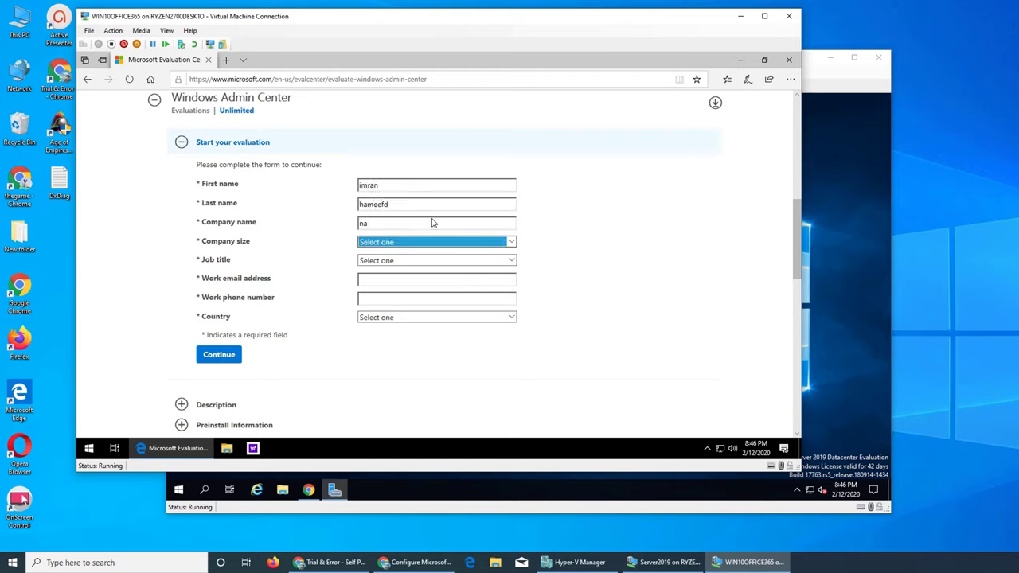
pyautogui.press('Down')
pyautogui.press('Tab')
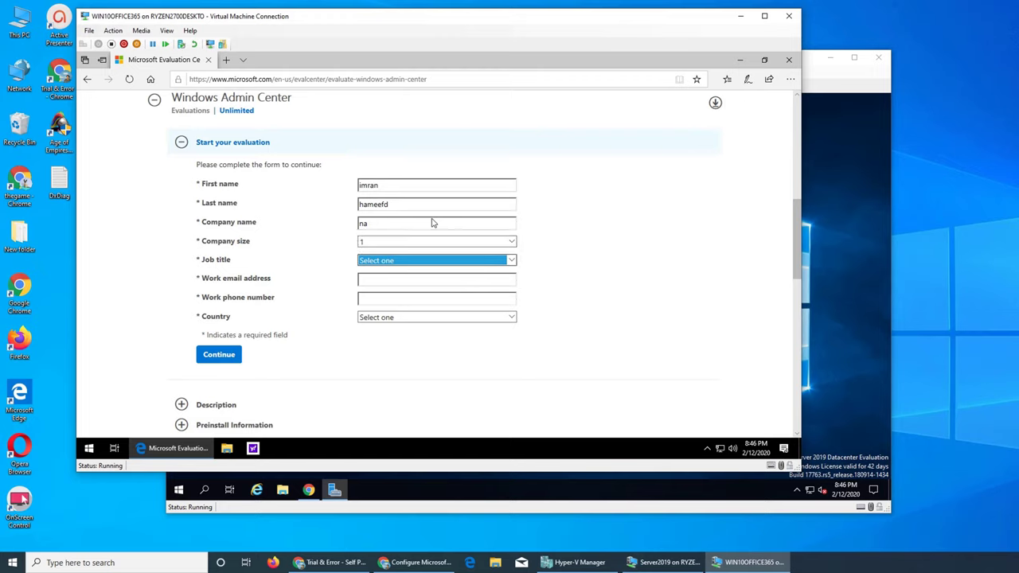
pyautogui.press('Down')
pyautogui.click(512, 261)
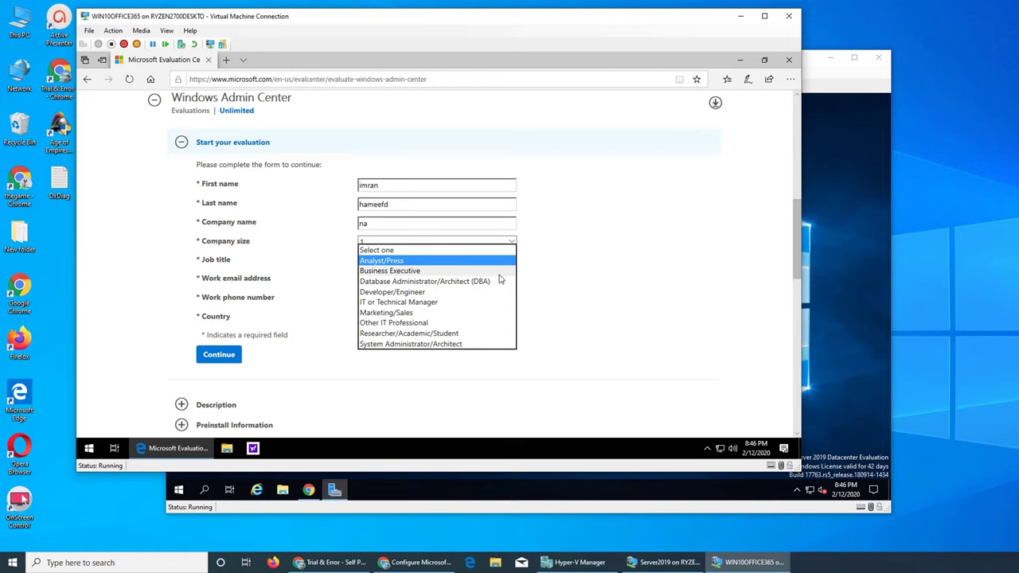
pyautogui.click(433, 302)
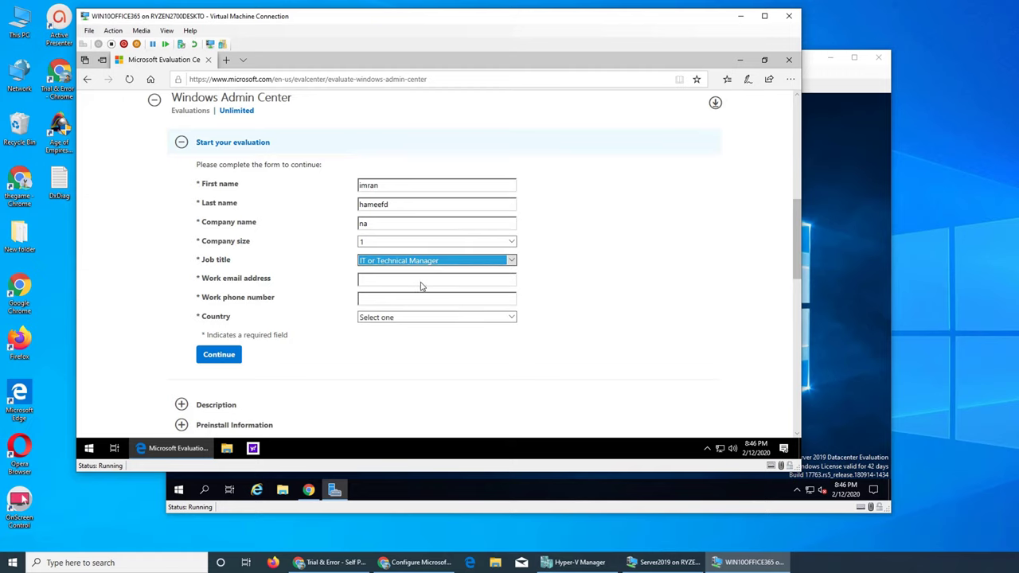
# Enter the work e-mail, phone number and country, then submit the form to start the download.
pyautogui.click(420, 283)
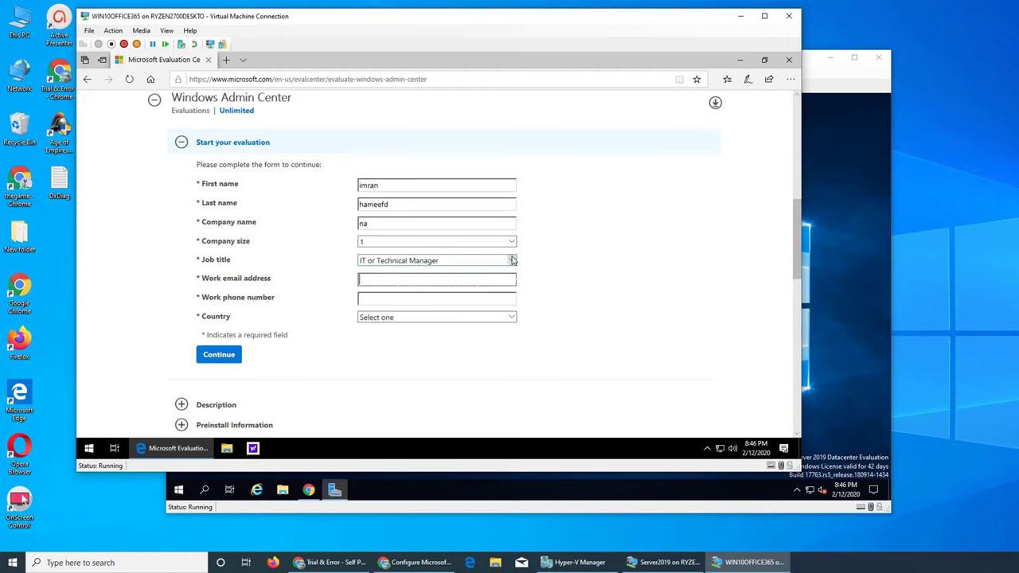
pyautogui.press('Tab')
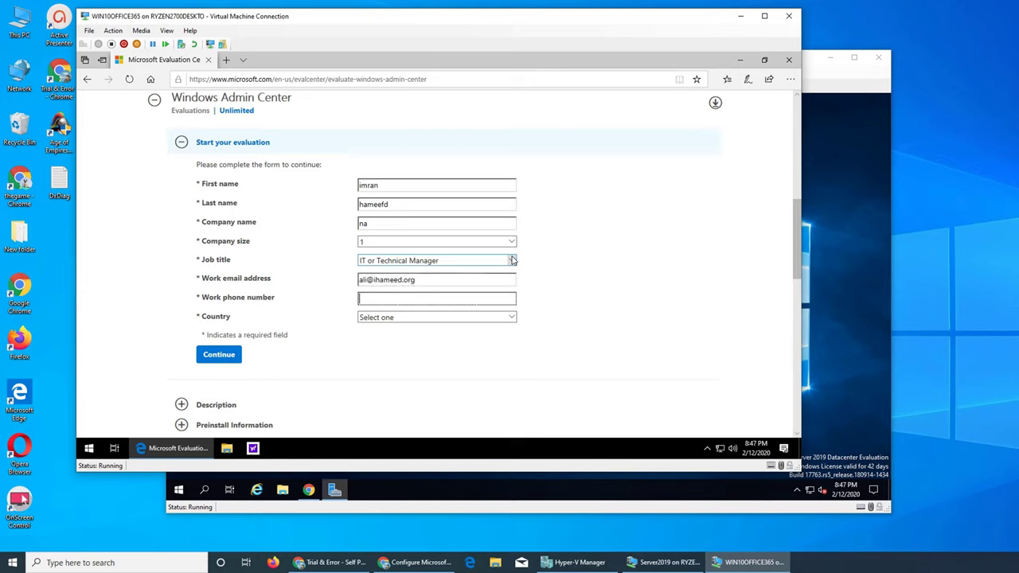
pyautogui.click(500, 318)
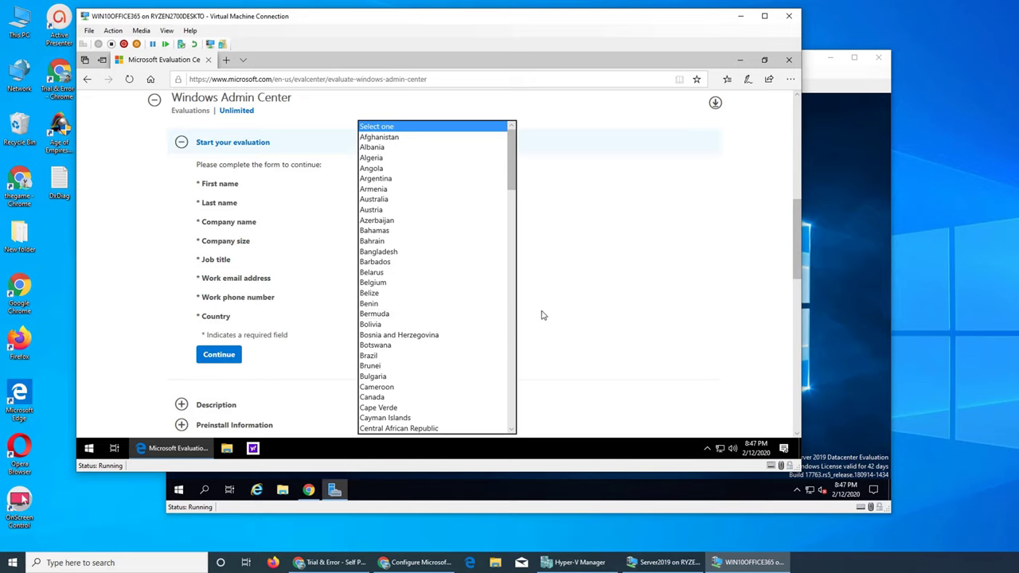
pyautogui.press('u')
pyautogui.press('u')
pyautogui.press('u')
pyautogui.press('u')
pyautogui.press('u')
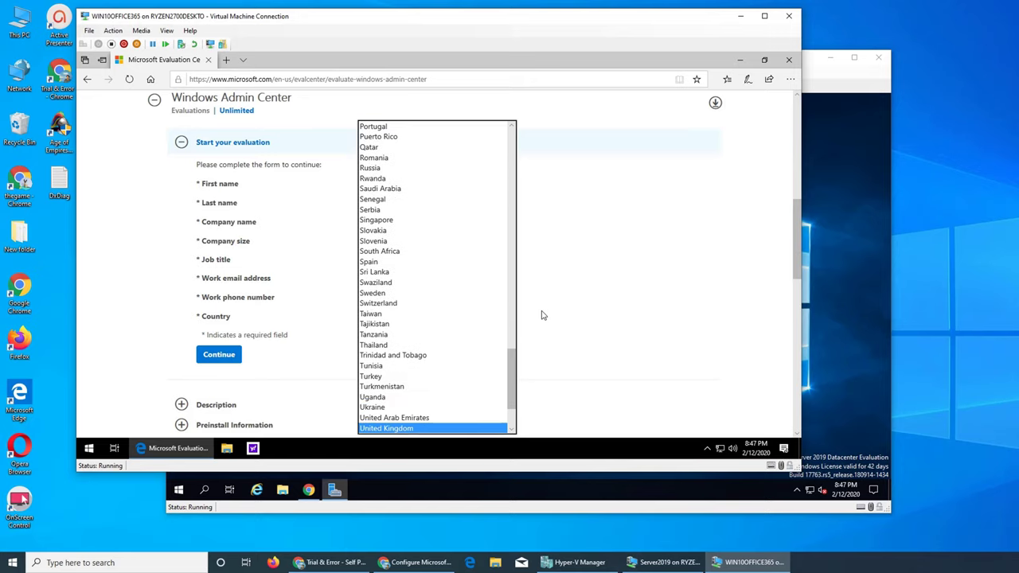
pyautogui.click(420, 427)
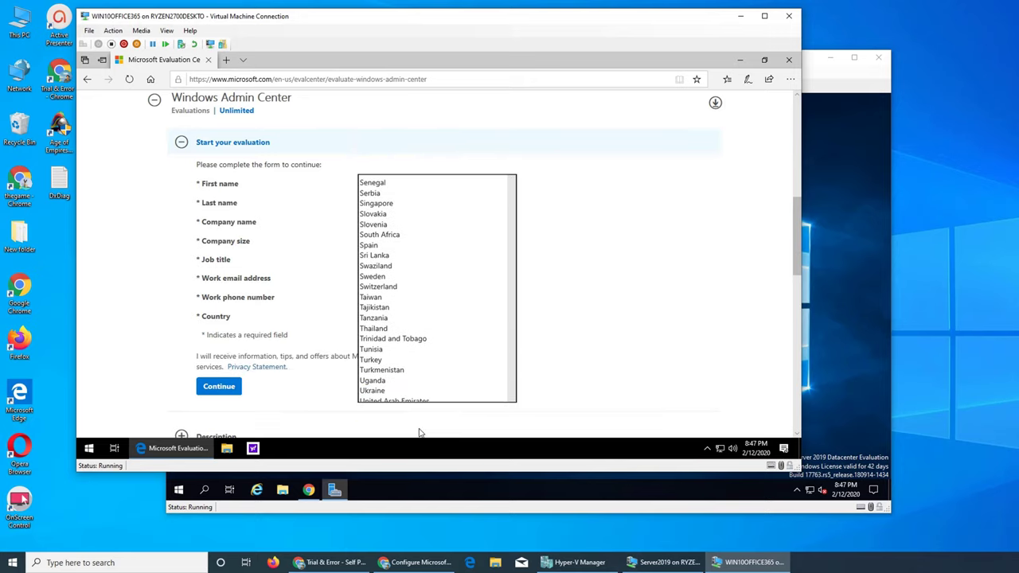
pyautogui.click(219, 386)
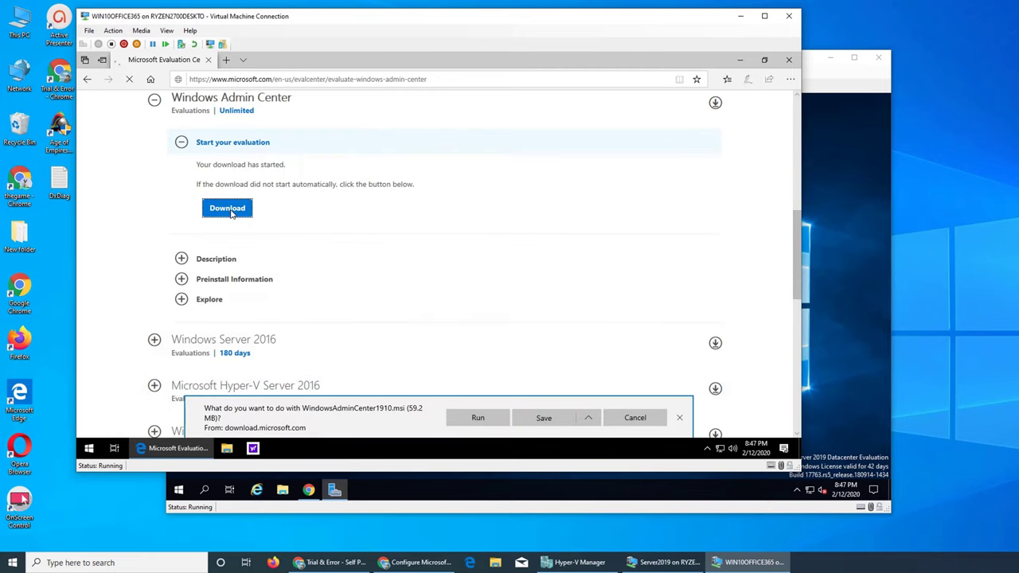
# Run WindowsAdminCenter1910.msi and minimize Edge to reveal the setup license terms.
pyautogui.click(470, 416)
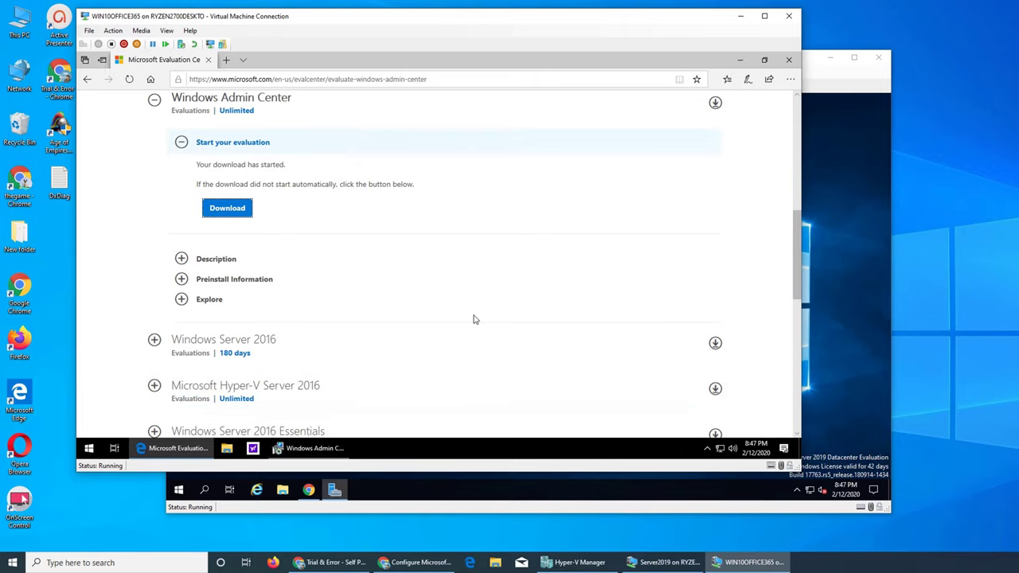
pyautogui.click(739, 59)
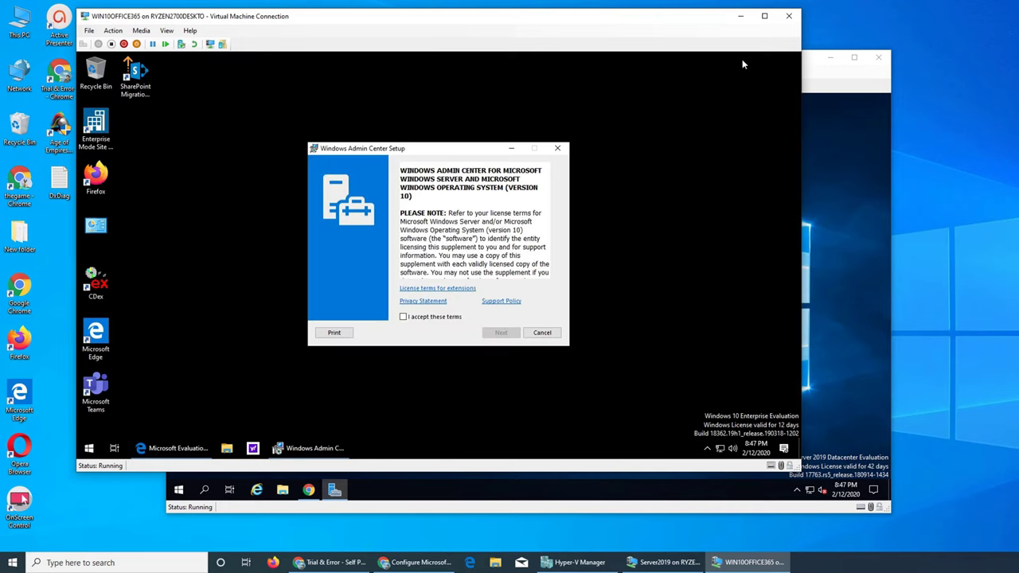
# Accept the license, decline Microsoft Update, keep port 6516 and add a desktop shortcut.
pyautogui.click(441, 317)
pyautogui.click(501, 333)
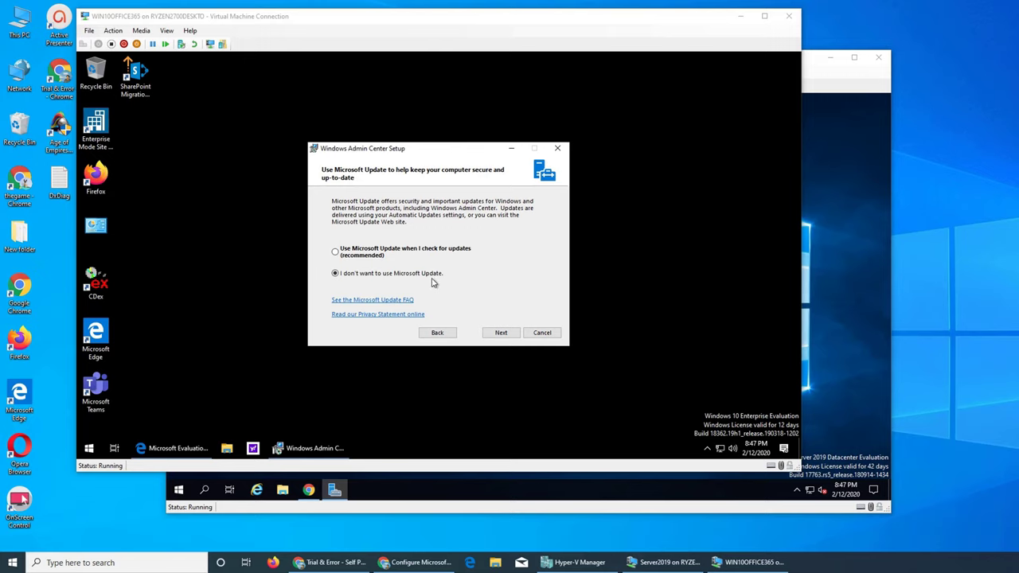
pyautogui.click(499, 333)
pyautogui.click(499, 333)
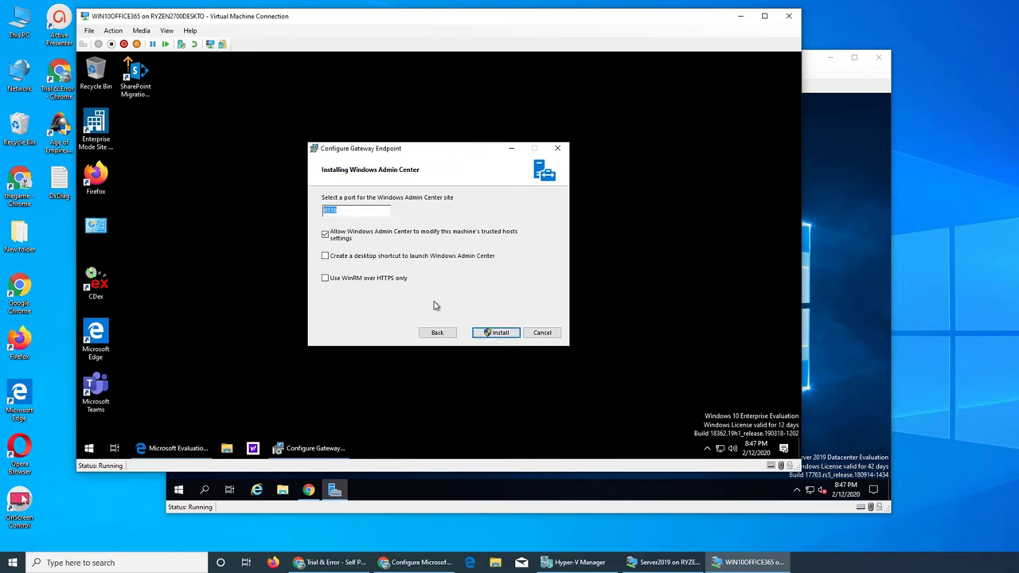
pyautogui.click(400, 257)
# Start the installation, approve the UAC prompt, and move the setup dialog aside while it completes.
pyautogui.click(500, 334)
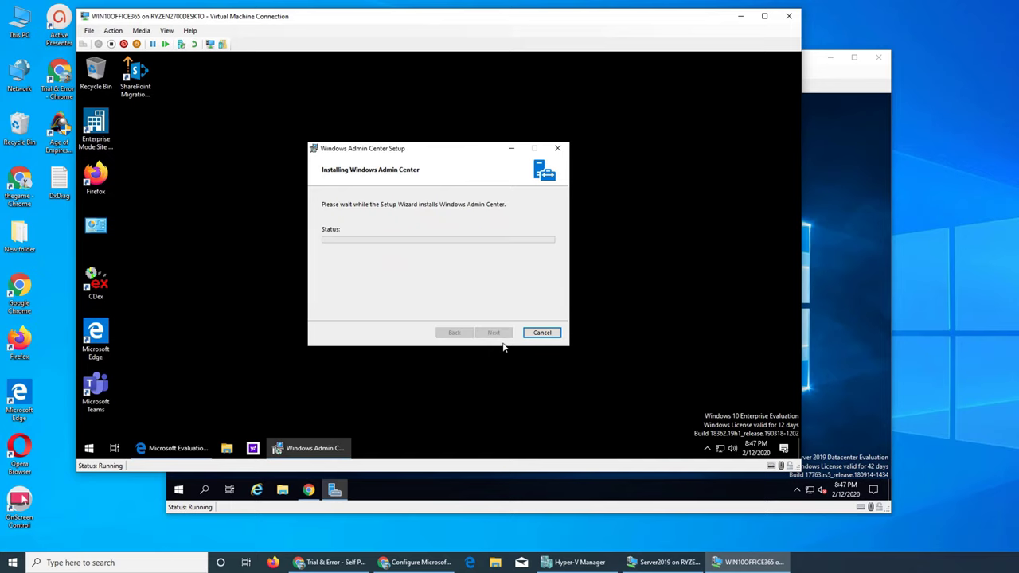
pyautogui.click(384, 323)
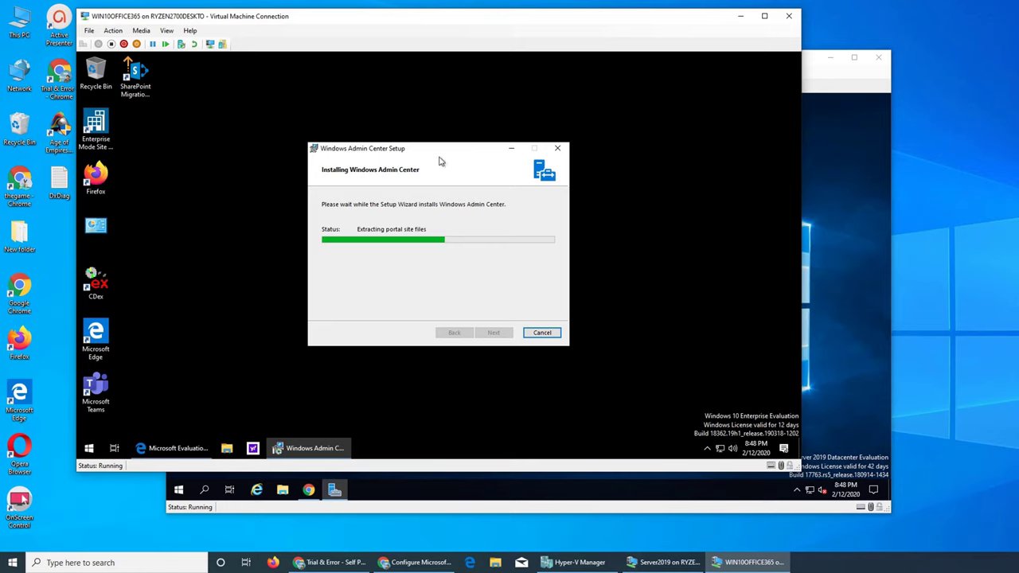
pyautogui.moveTo(448, 150); pyautogui.dragTo(486, 144)
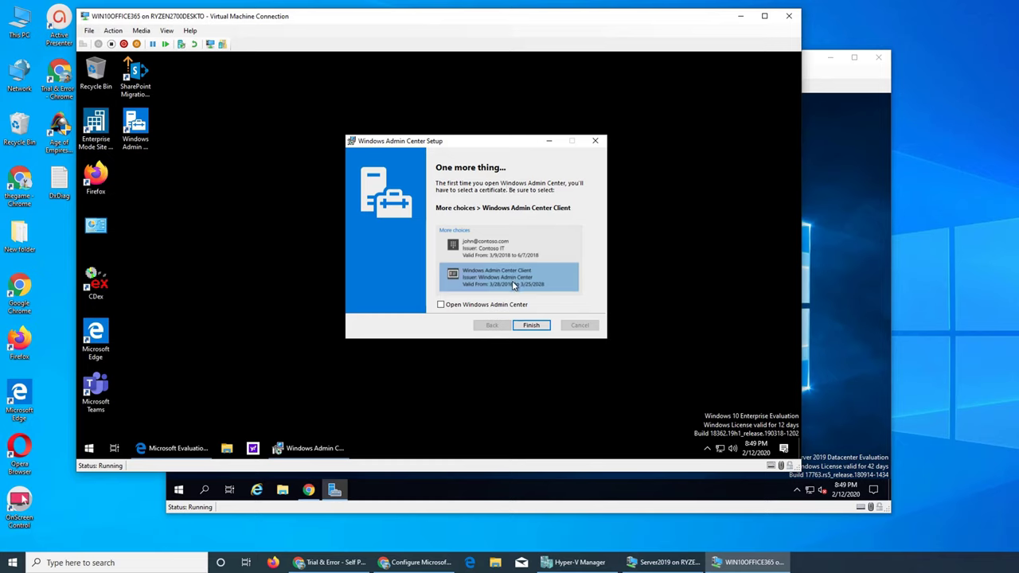
pyautogui.click(473, 308)
pyautogui.click(529, 324)
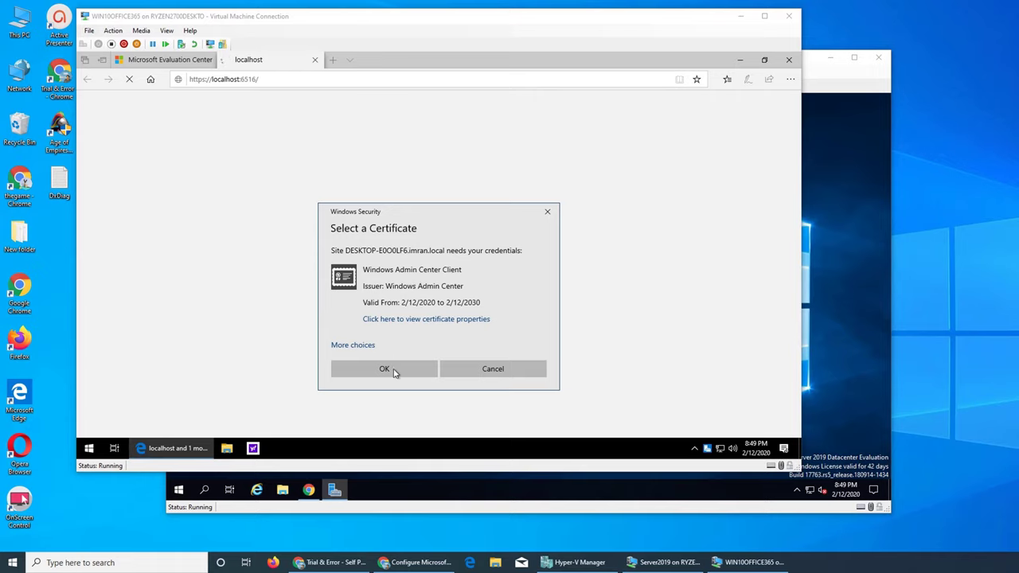
# Confirm the Windows Admin Center Client certificate to reach the All connections list.
pyautogui.click(385, 369)
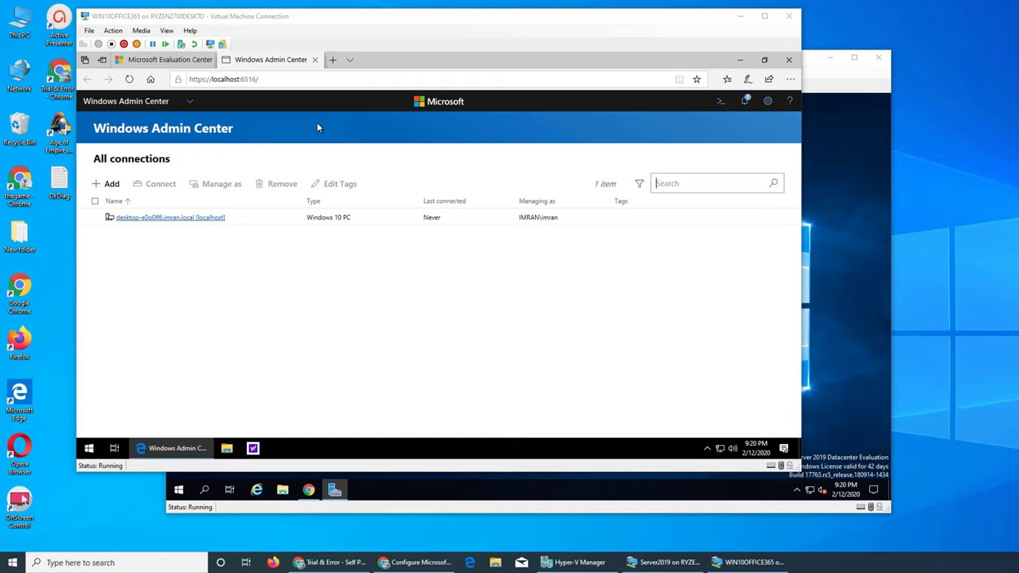
# Connect to desktop-e0o0lf6.imran.local, approve the elevation prompt, and bring the Windows 10 VM forward.
pyautogui.click(145, 220)
pyautogui.click(144, 220)
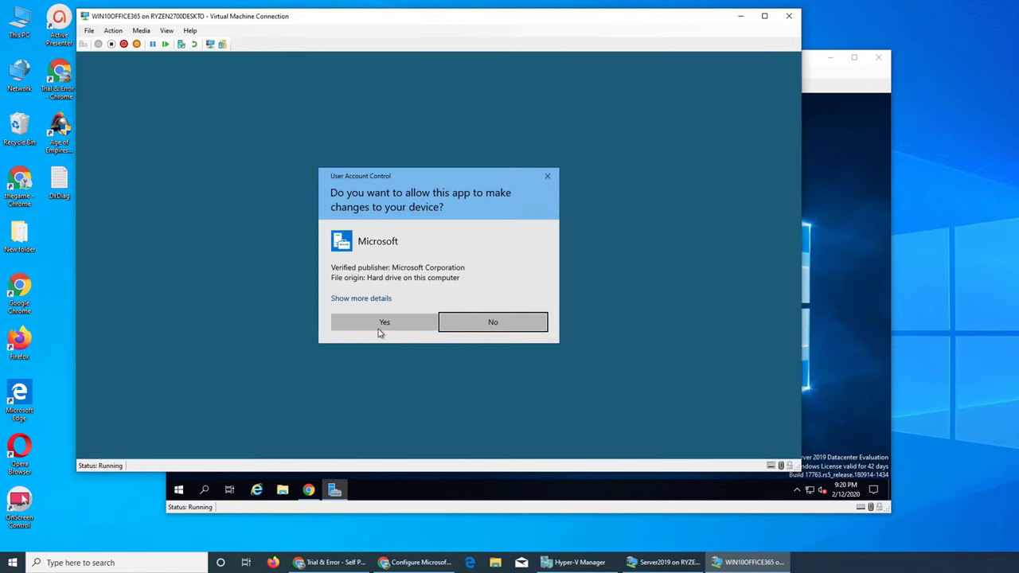
pyautogui.click(379, 324)
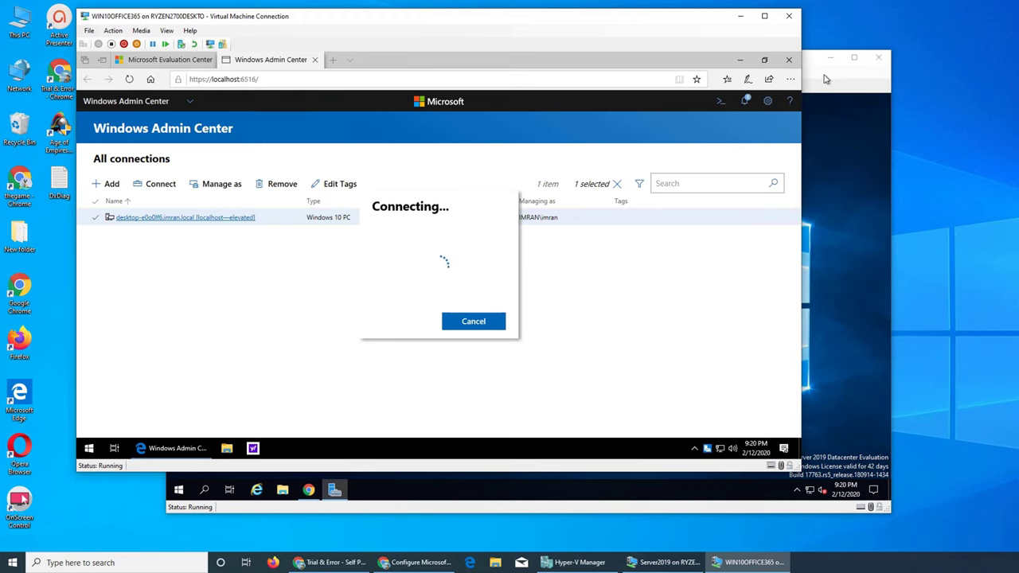
pyautogui.moveTo(826, 79); pyautogui.dragTo(900, 100)
pyautogui.click(253, 470)
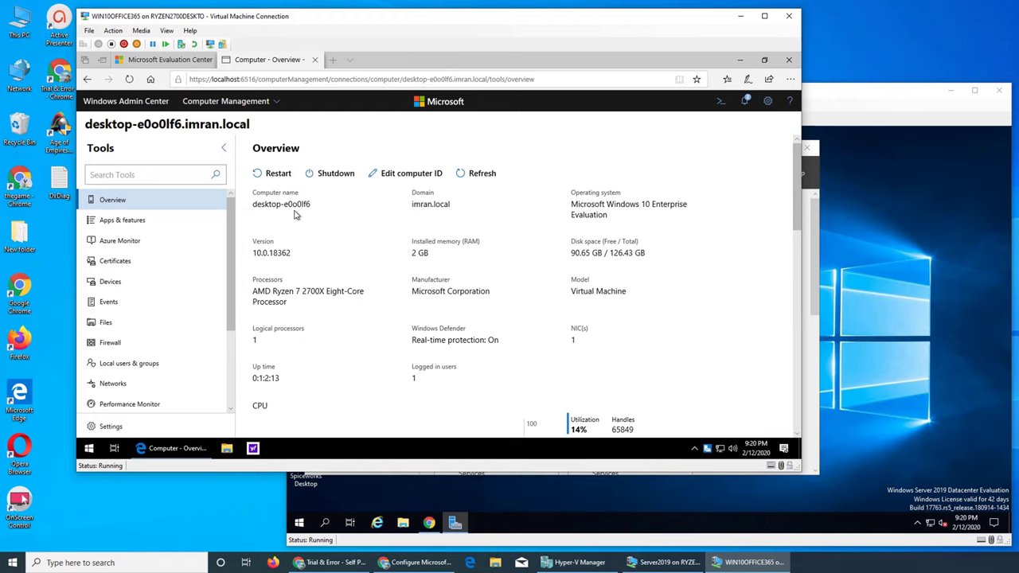
# Open the System About page from the quick-link menu and dismiss the licence expiry notice.
pyautogui.rightClick(91, 450)
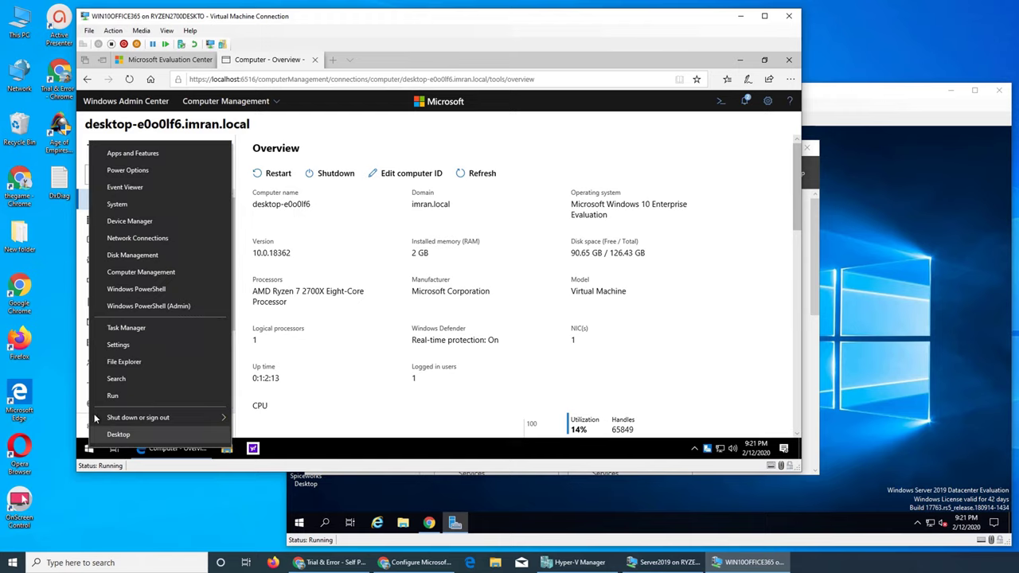
pyautogui.click(145, 205)
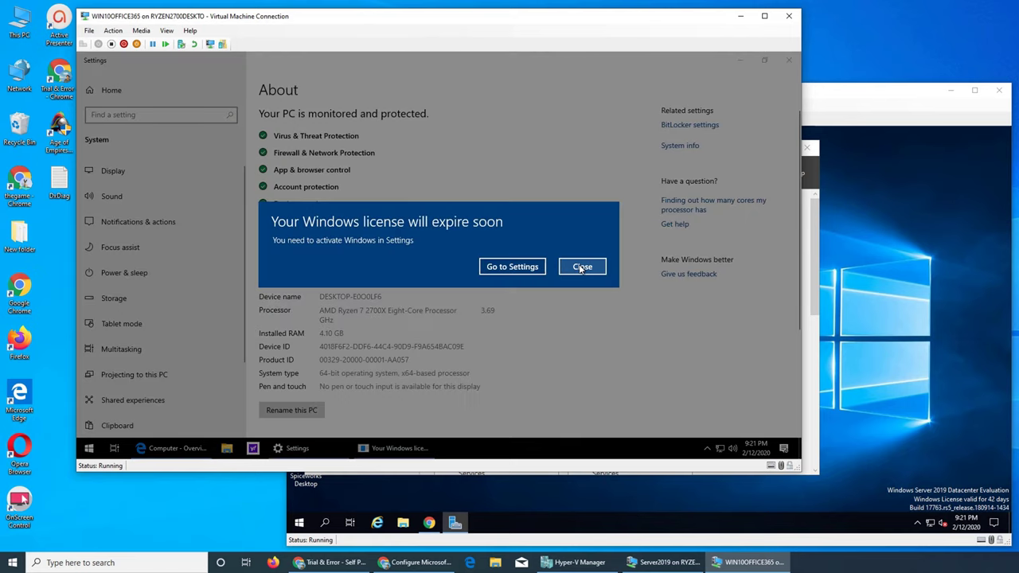
pyautogui.click(582, 269)
pyautogui.scroll(-2, 355, 305)
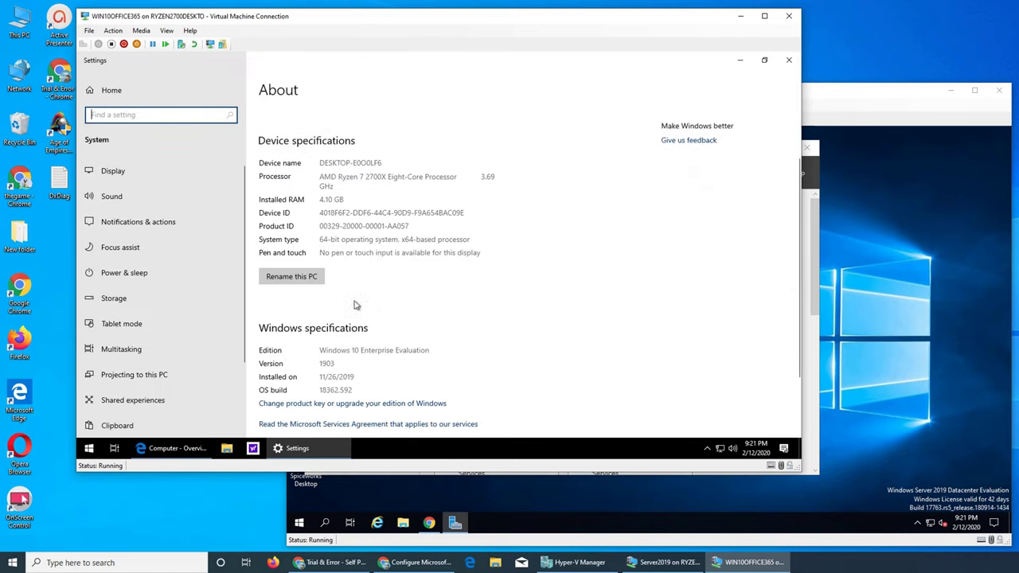
pyautogui.scroll(-1, 356, 305)
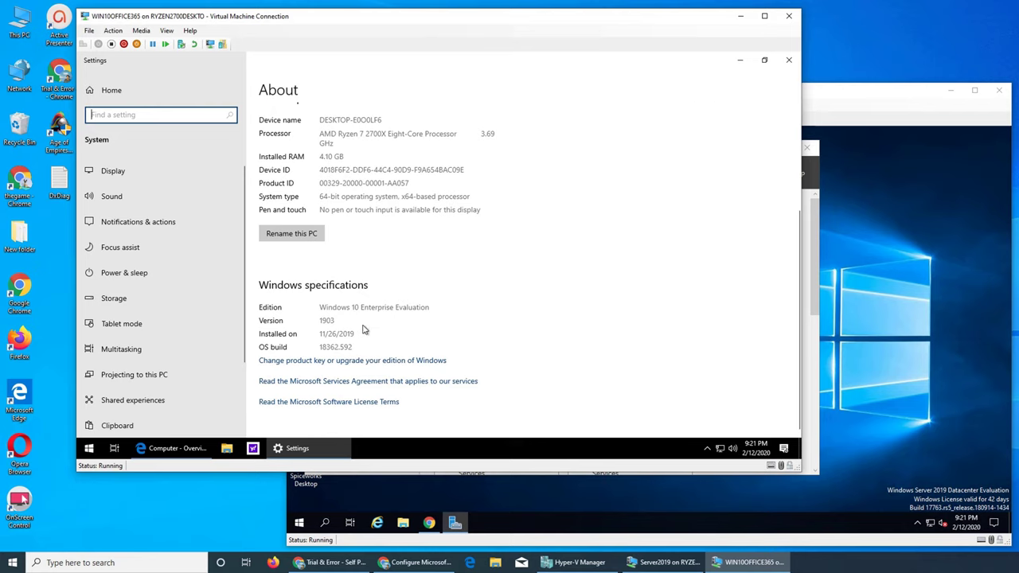
pyautogui.scroll(3, 362, 329)
# Start renaming the PC, then cancel without changing its name.
pyautogui.click(312, 349)
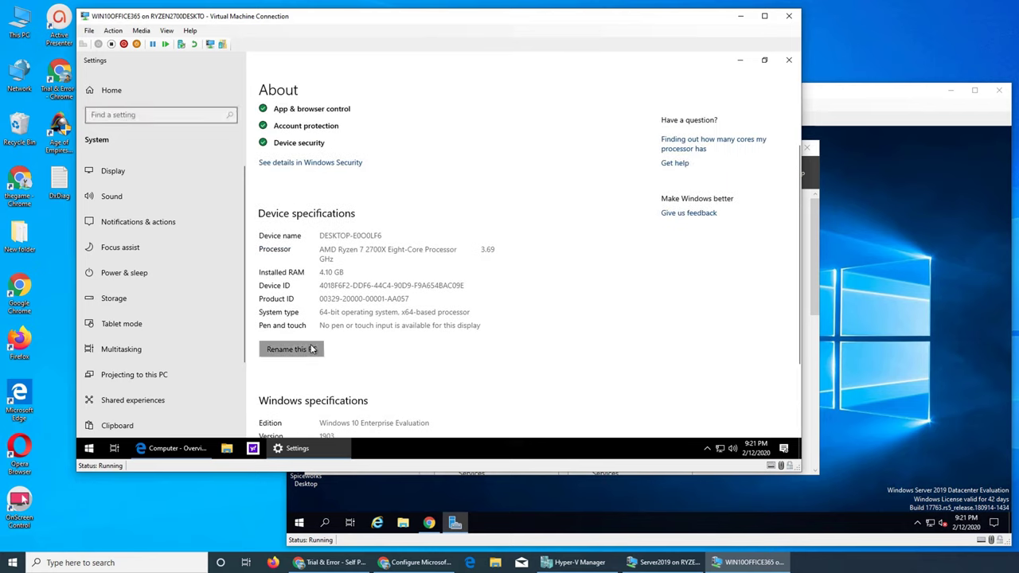
pyautogui.click(578, 299)
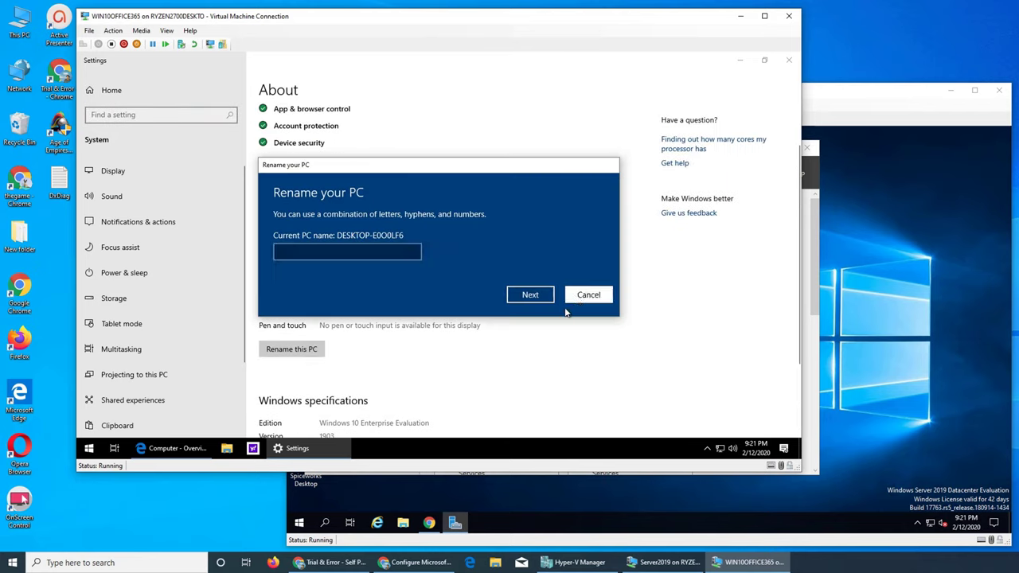
pyautogui.scroll(-3, 419, 351)
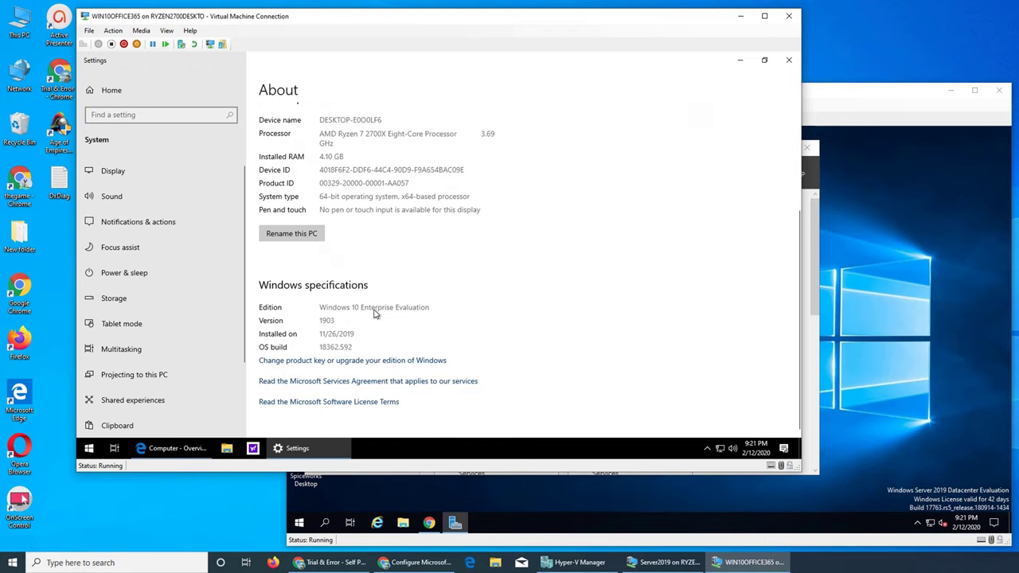
pyautogui.scroll(4, 447, 331)
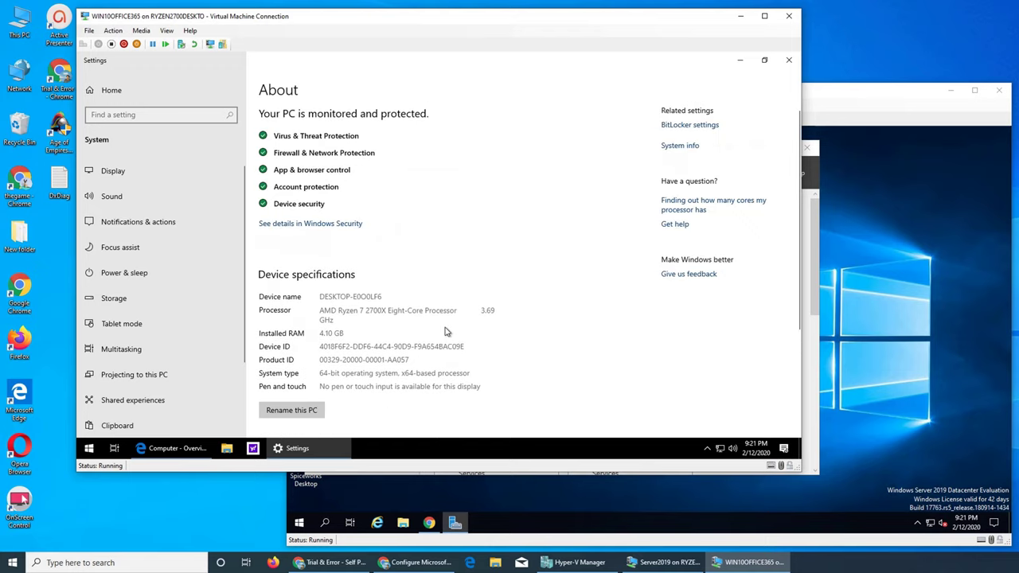
# View the classic system information window, then close it and the Settings window.
pyautogui.click(681, 145)
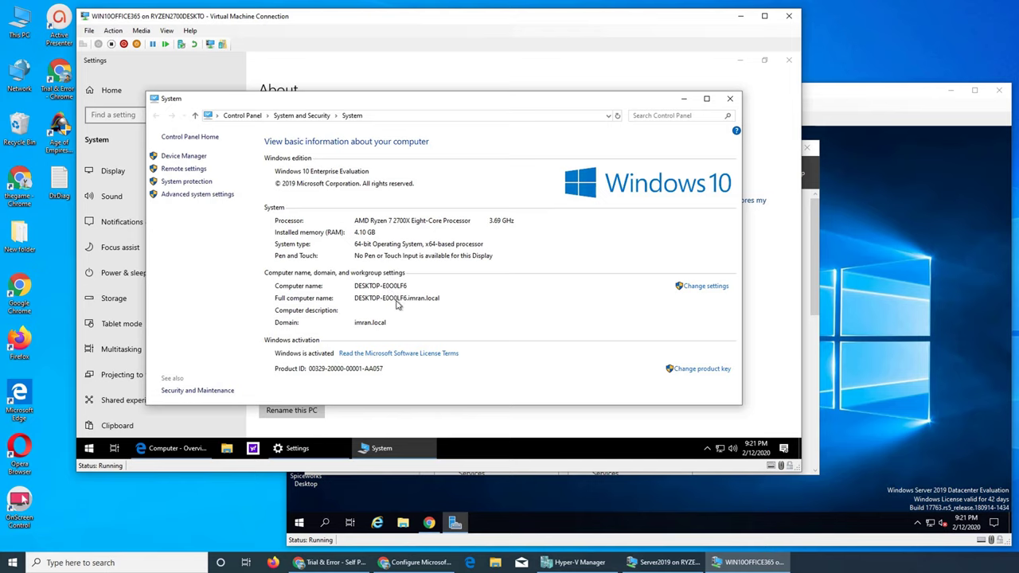
pyautogui.click(730, 99)
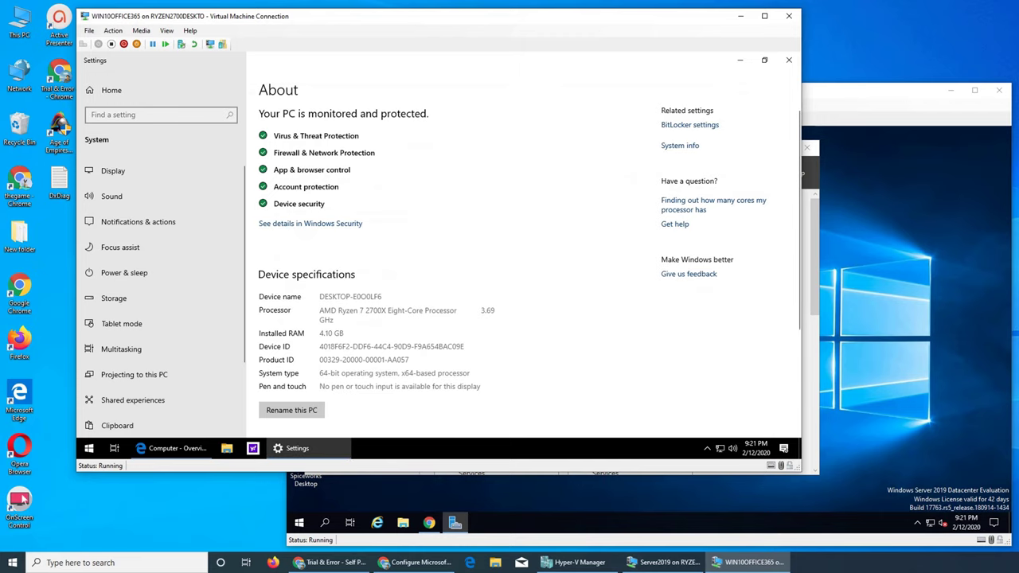
pyautogui.click(788, 62)
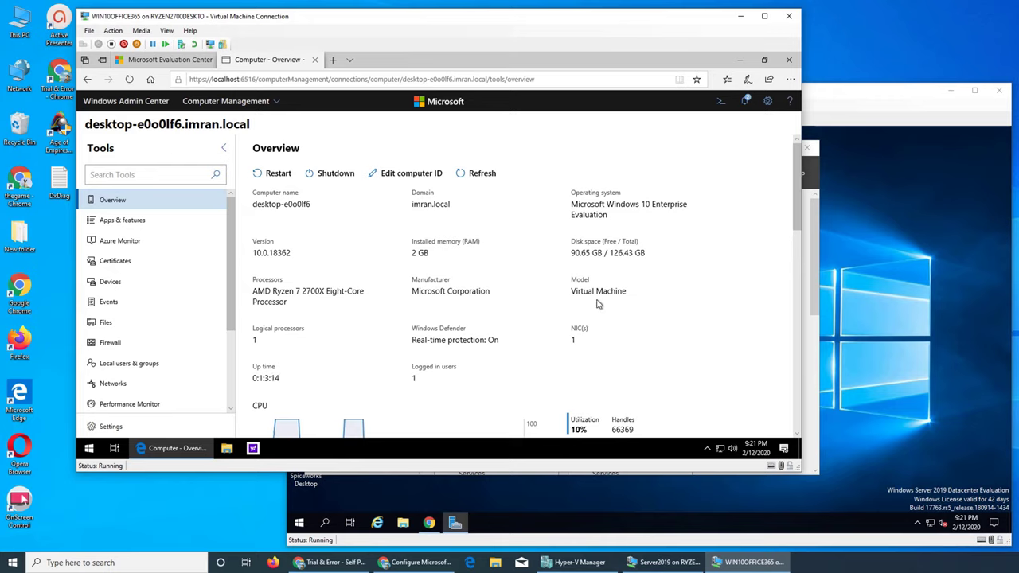
# Scroll through the Overview's CPU, memory, network and disk charts, then open Local users & groups.
pyautogui.scroll(-4, 611, 307)
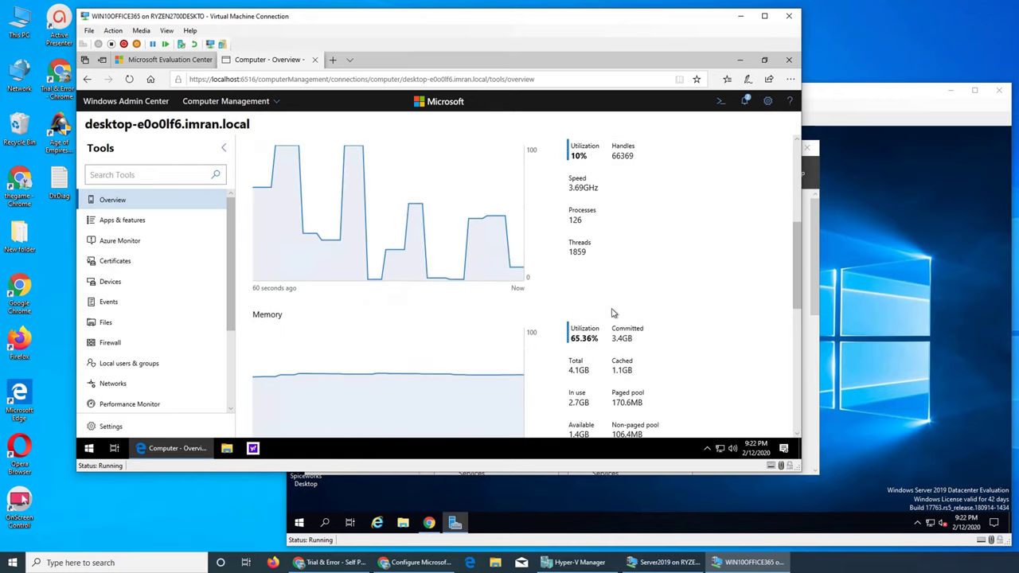
pyautogui.scroll(1, 588, 311)
pyautogui.scroll(-3, 444, 259)
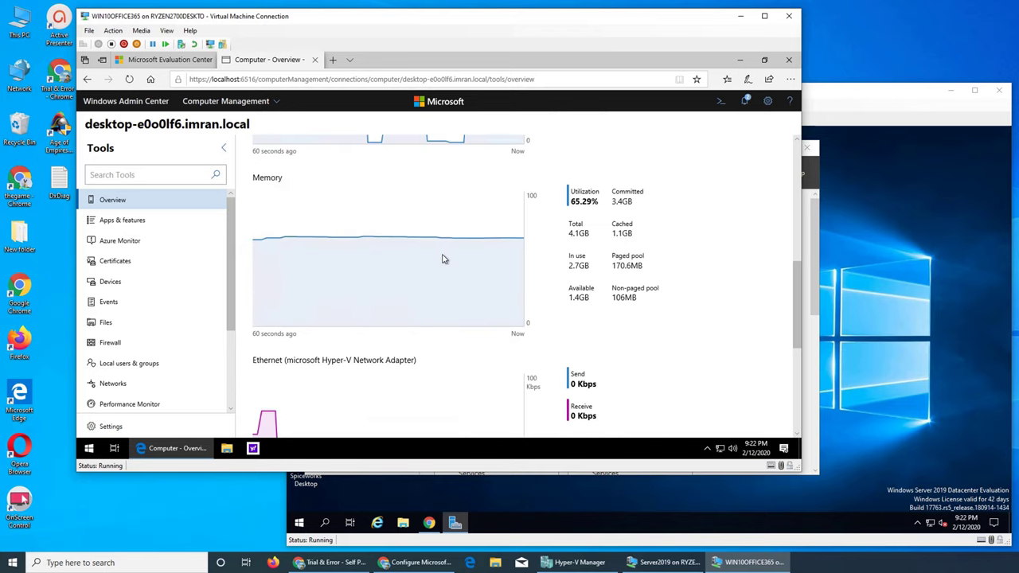
pyautogui.scroll(-5, 378, 308)
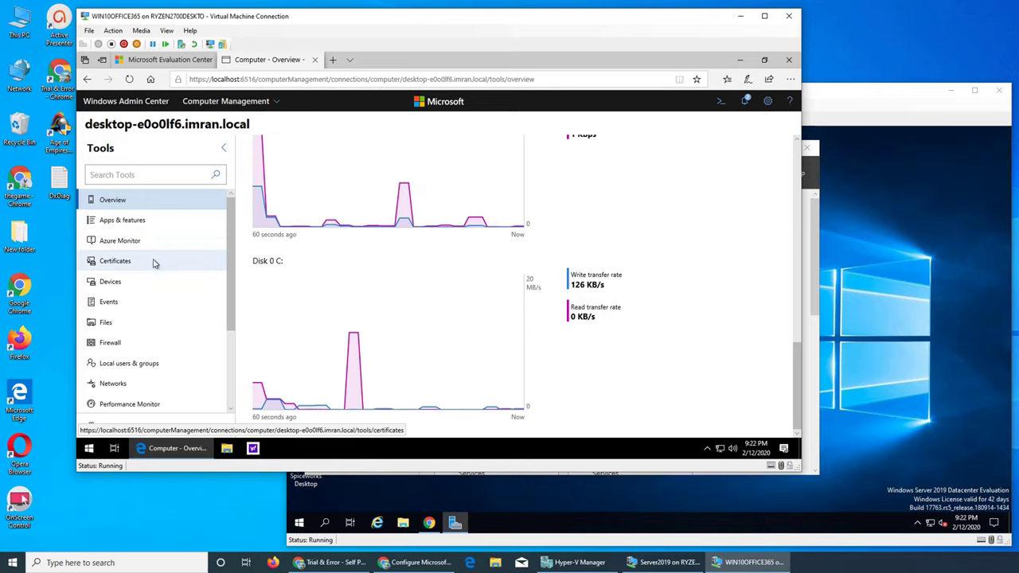
pyautogui.click(127, 371)
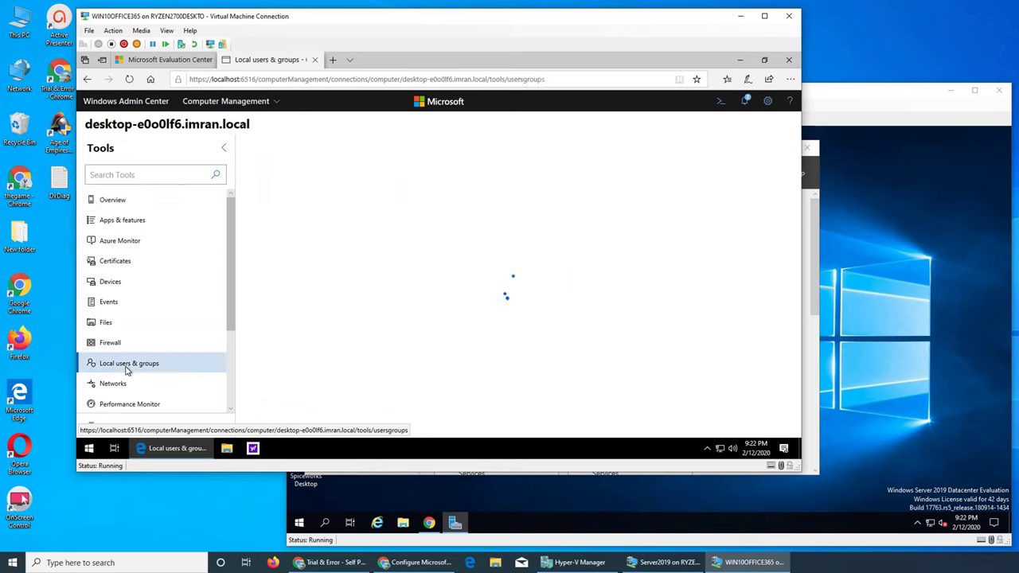
# Maximize the VM window, browse the 19 local groups, then return to the six user accounts.
pyautogui.doubleClick(710, 9)
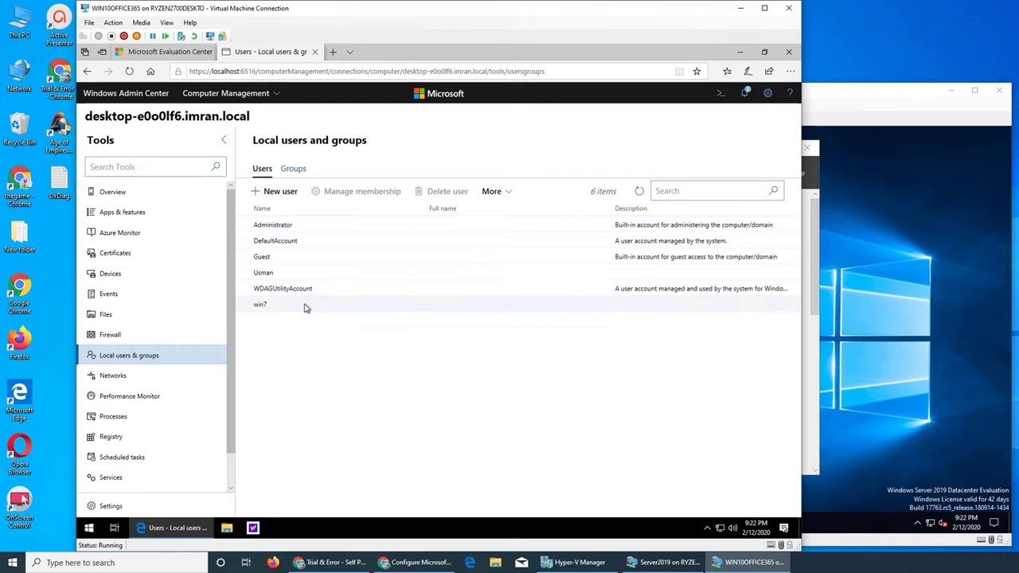
pyautogui.click(293, 169)
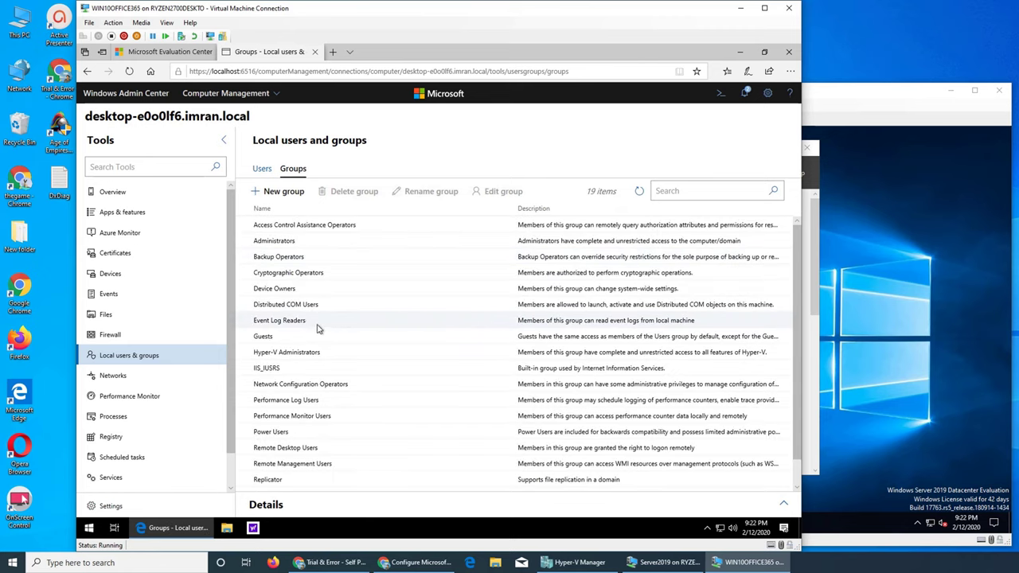
pyautogui.scroll(-1, 323, 402)
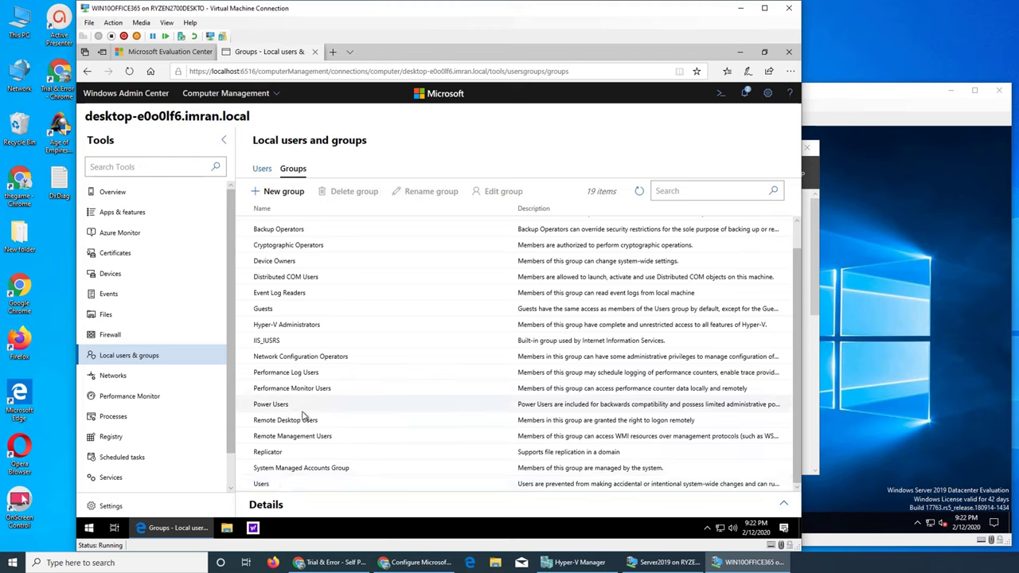
pyautogui.scroll(1, 329, 430)
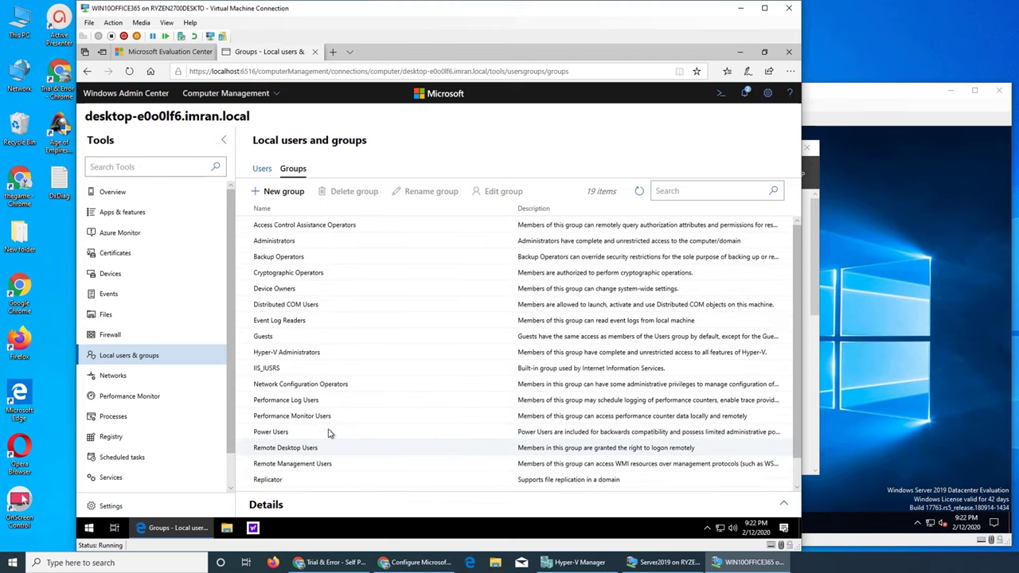
pyautogui.click(263, 169)
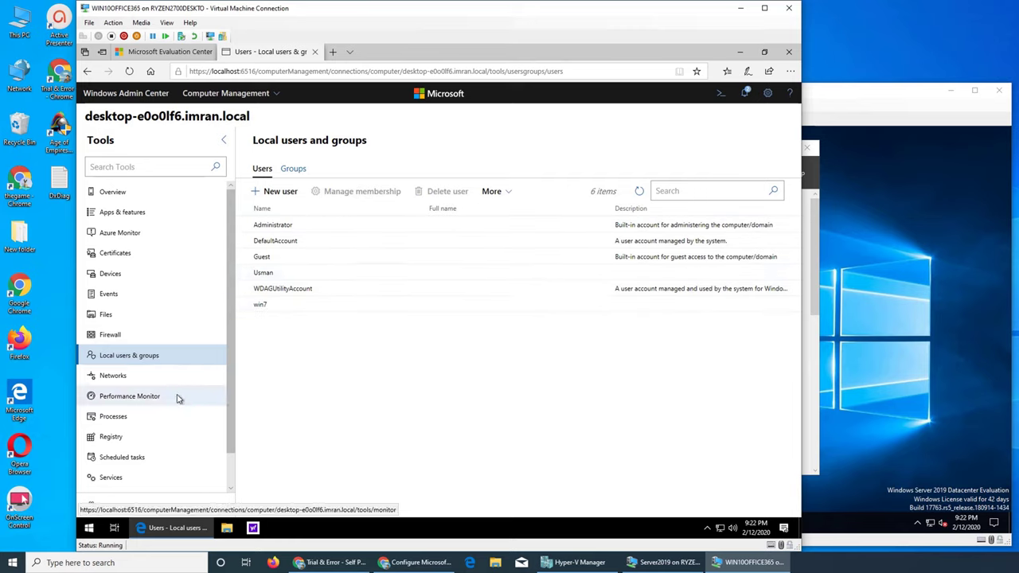
pyautogui.scroll(-1, 187, 399)
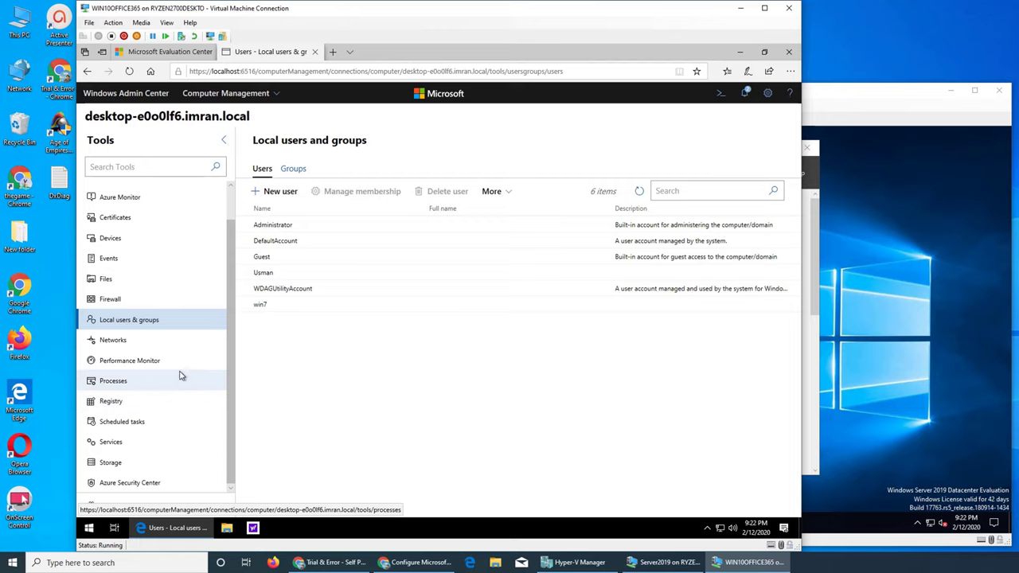
pyautogui.scroll(1, 181, 376)
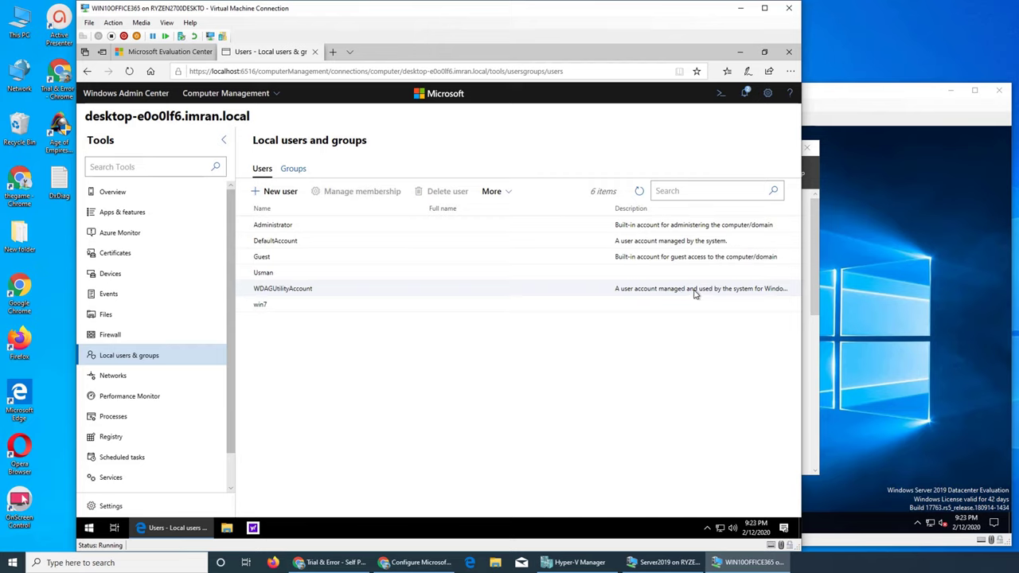
# Browse the Azure Monitor, Certificates and Devices tools in turn.
pyautogui.click(154, 236)
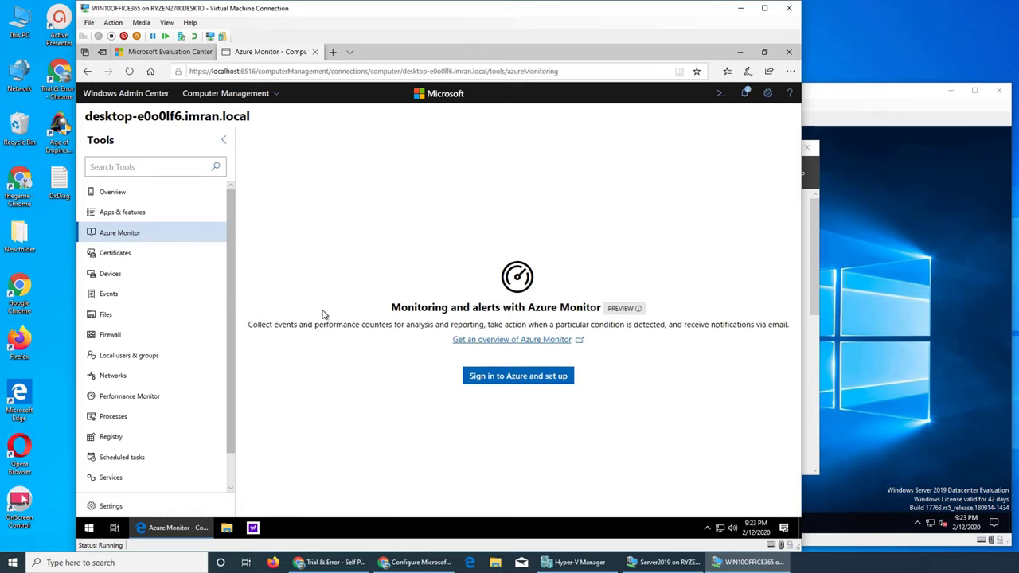
pyautogui.click(164, 252)
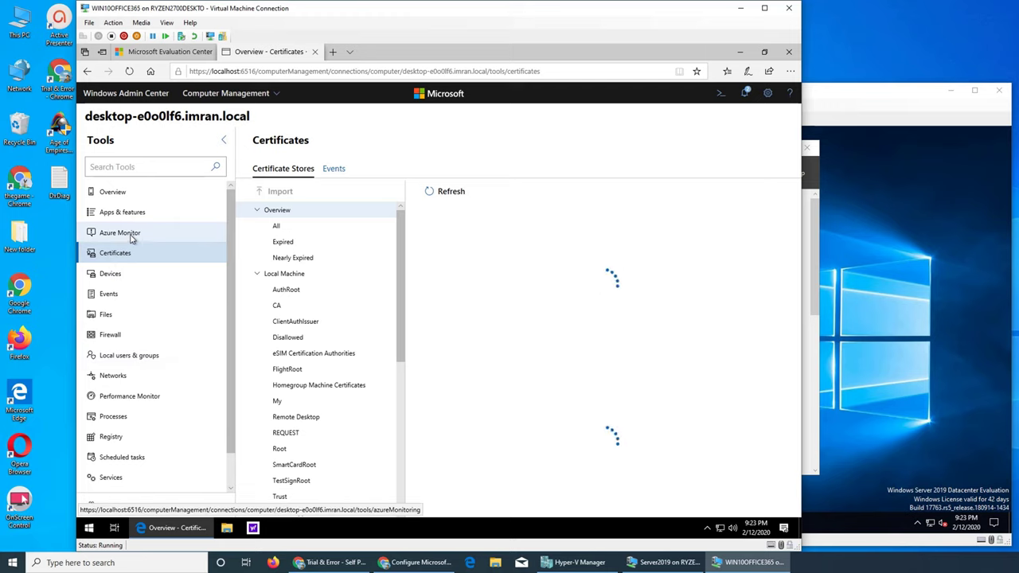
pyautogui.click(119, 276)
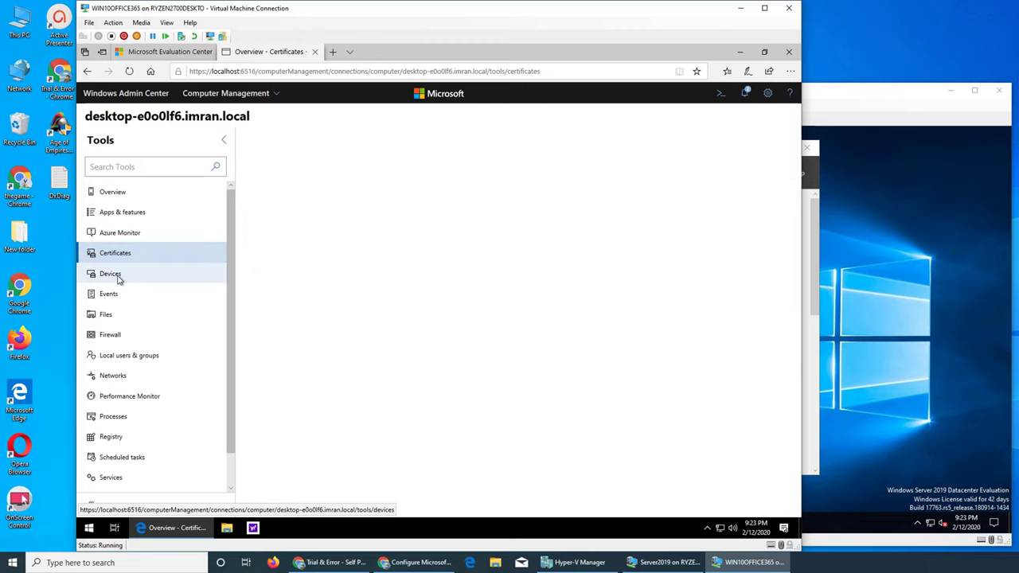
pyautogui.scroll(-1, 121, 311)
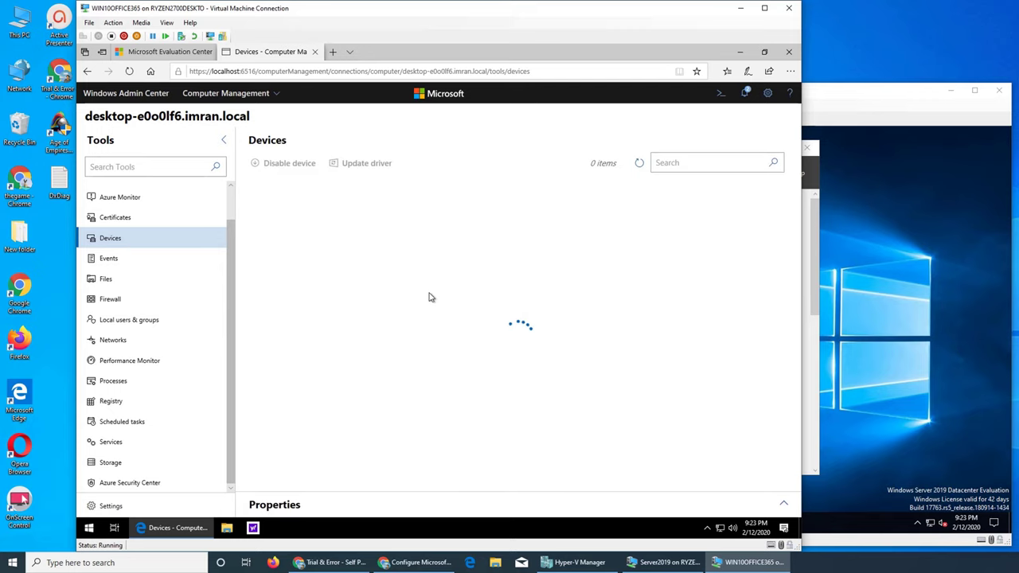
# Return to the Windows Admin Center Docs overview article, read its scenarios, then go back to Devices.
pyautogui.click(170, 52)
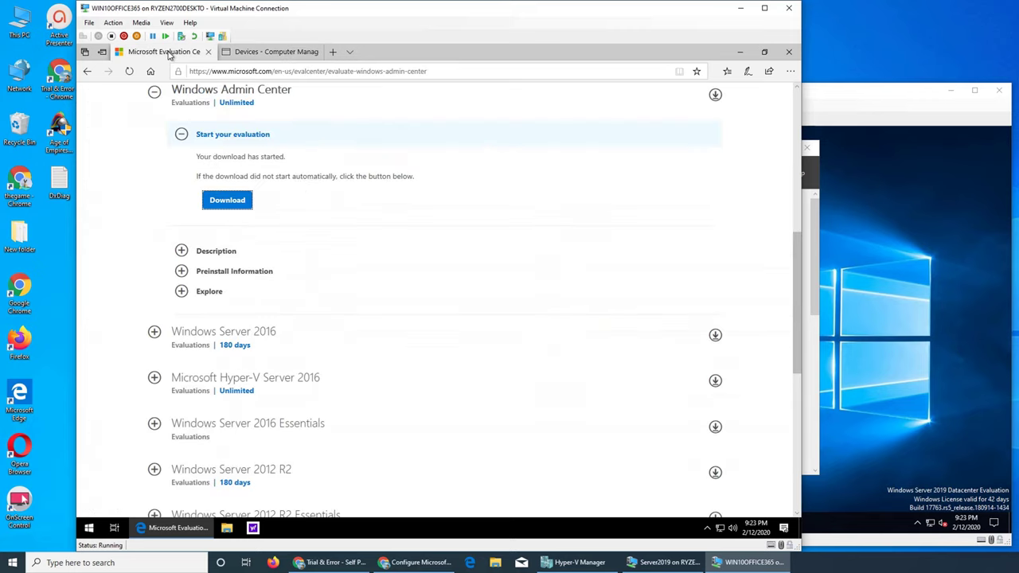
pyautogui.scroll(10, 331, 211)
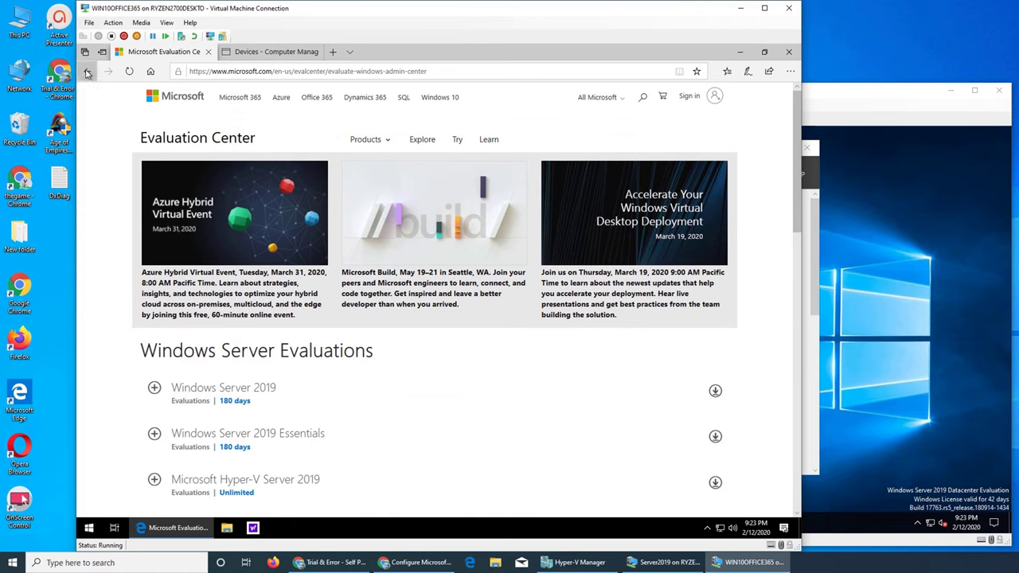
pyautogui.click(88, 71)
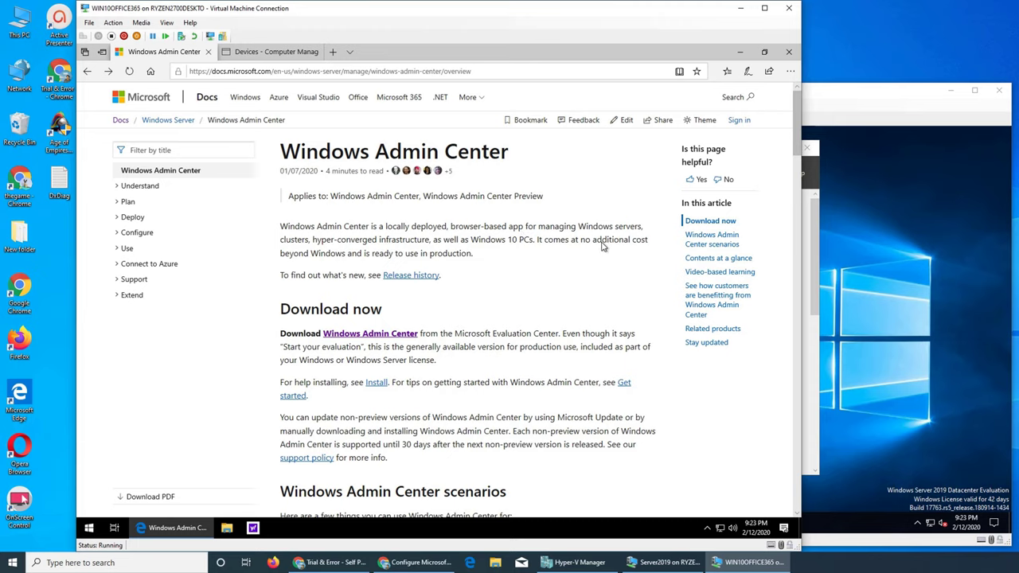
pyautogui.scroll(-2, 603, 246)
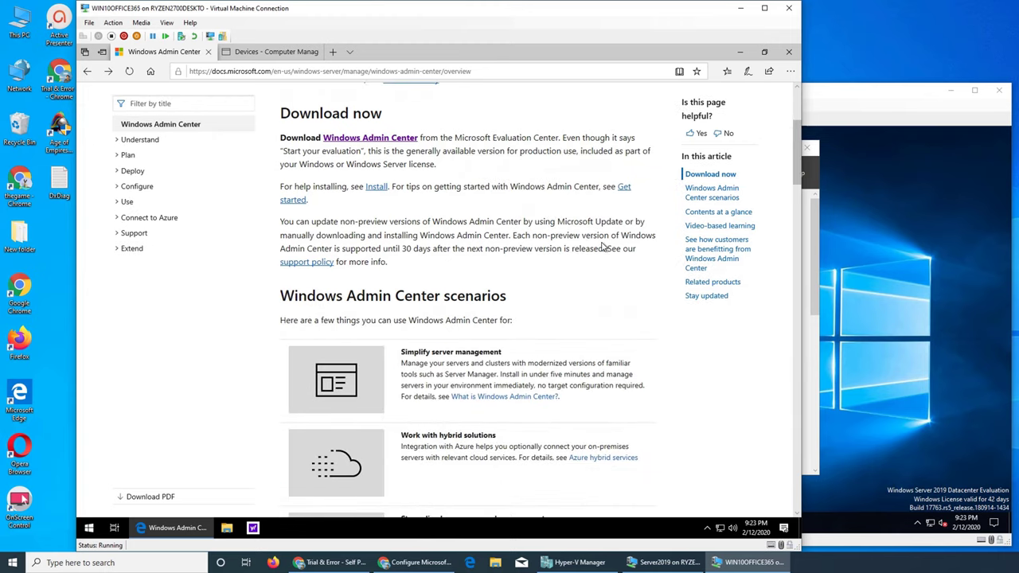
pyautogui.scroll(-2, 495, 292)
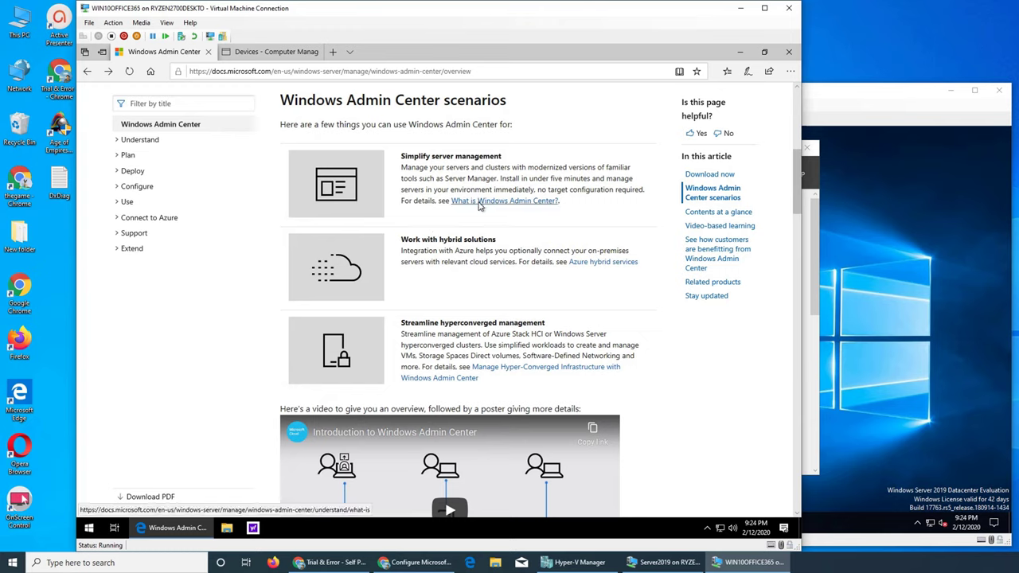
pyautogui.click(257, 54)
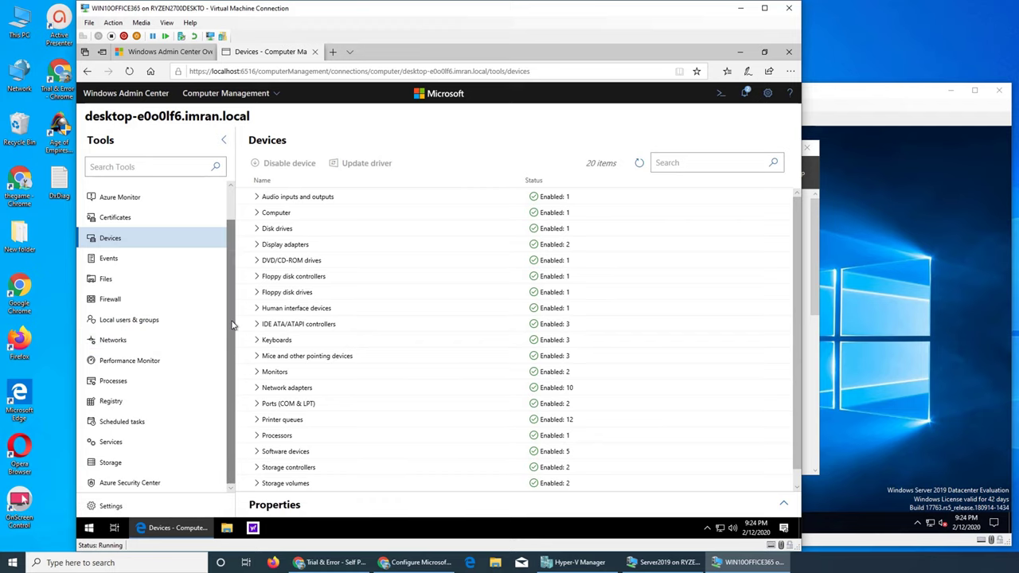
# Open Events, select the empty Internet Explorer log, then open the Files tool.
pyautogui.scroll(1, 235, 326)
pyautogui.scroll(-1, 219, 391)
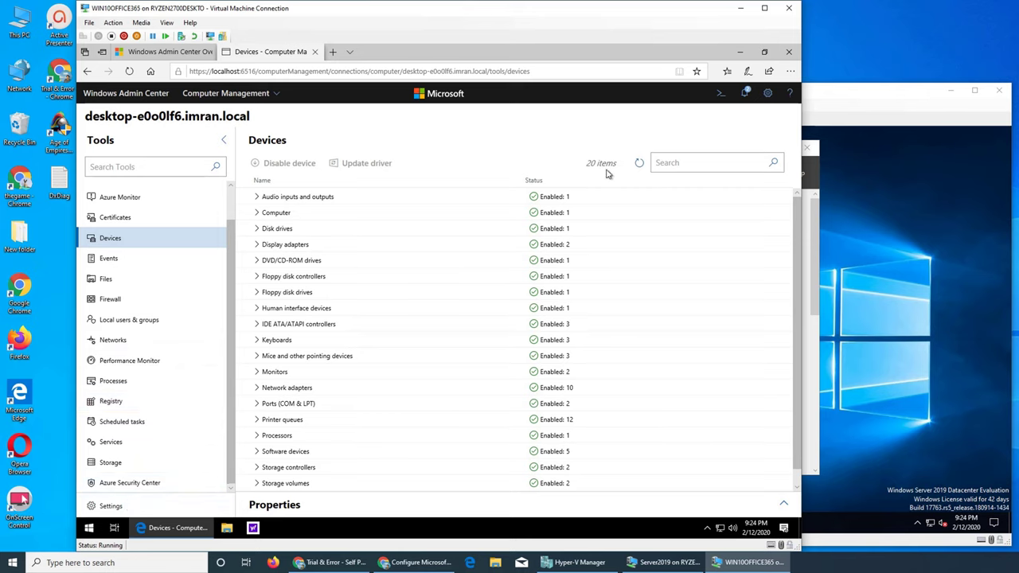
pyautogui.scroll(-1, 356, 364)
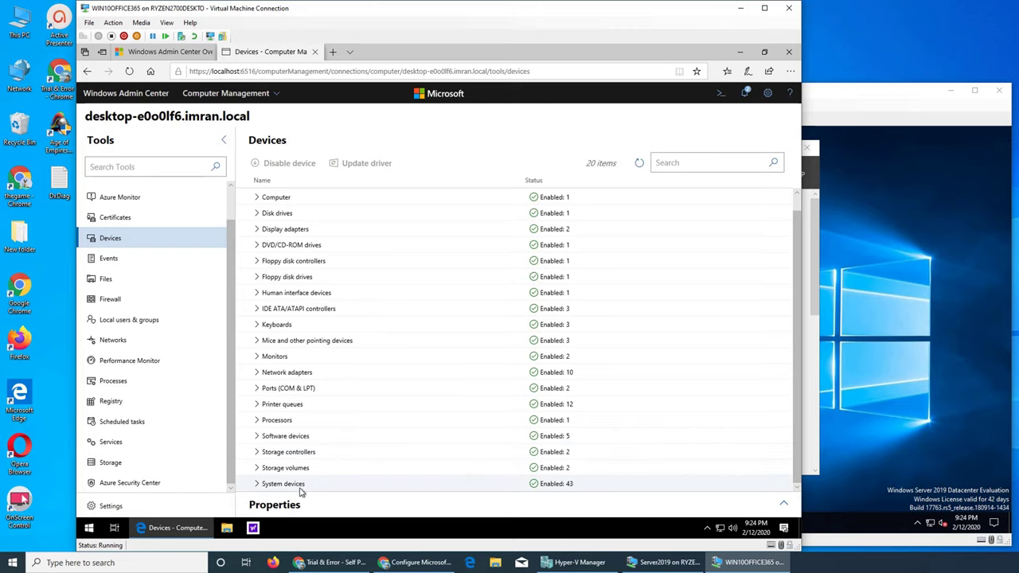
pyautogui.click(129, 263)
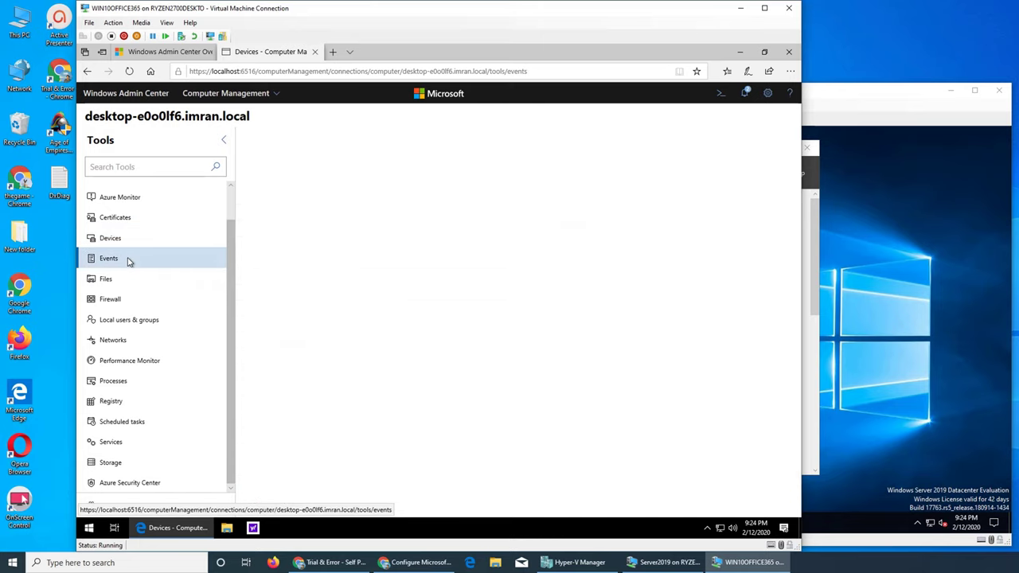
pyautogui.click(275, 94)
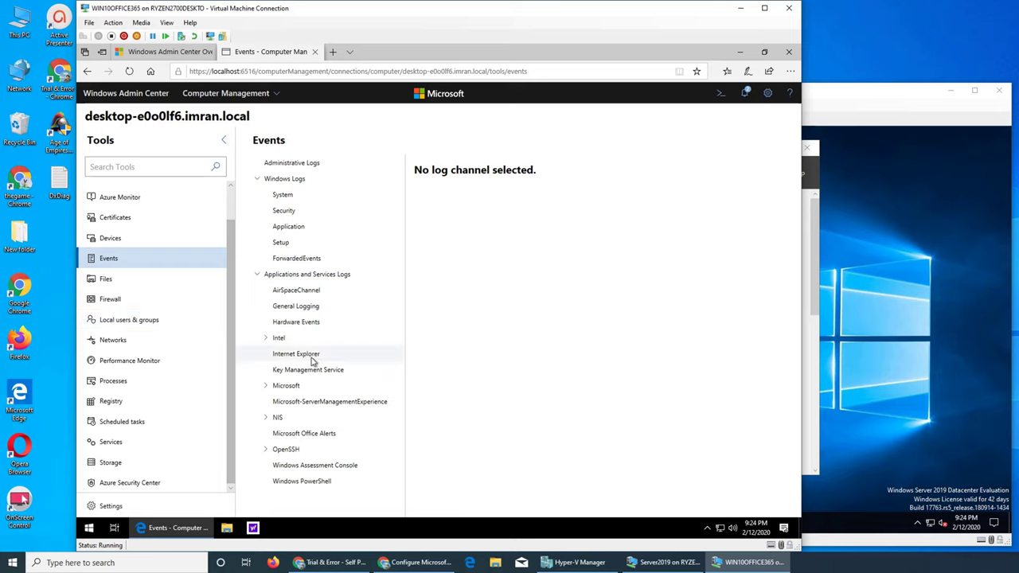
pyautogui.click(312, 356)
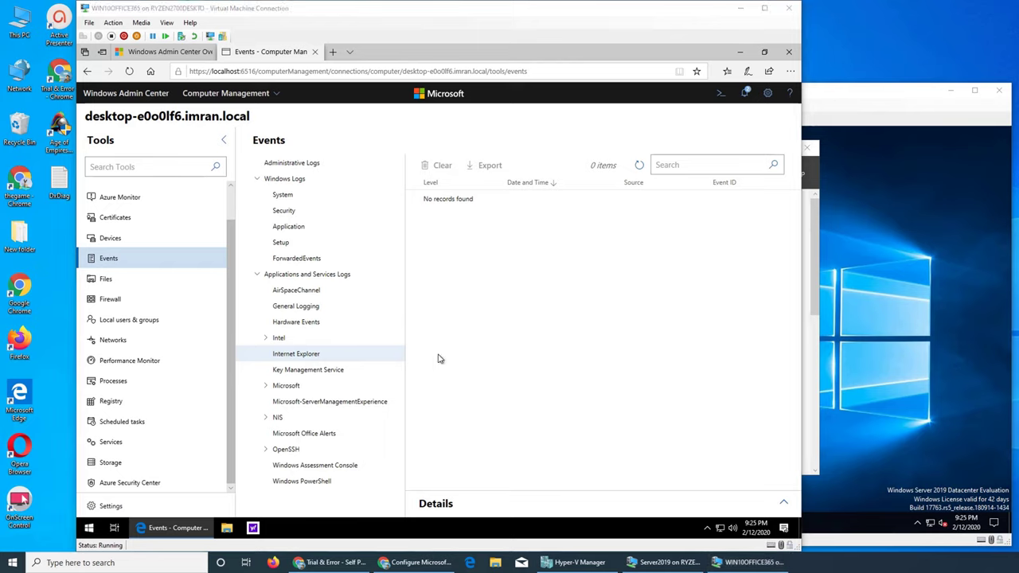
pyautogui.click(135, 278)
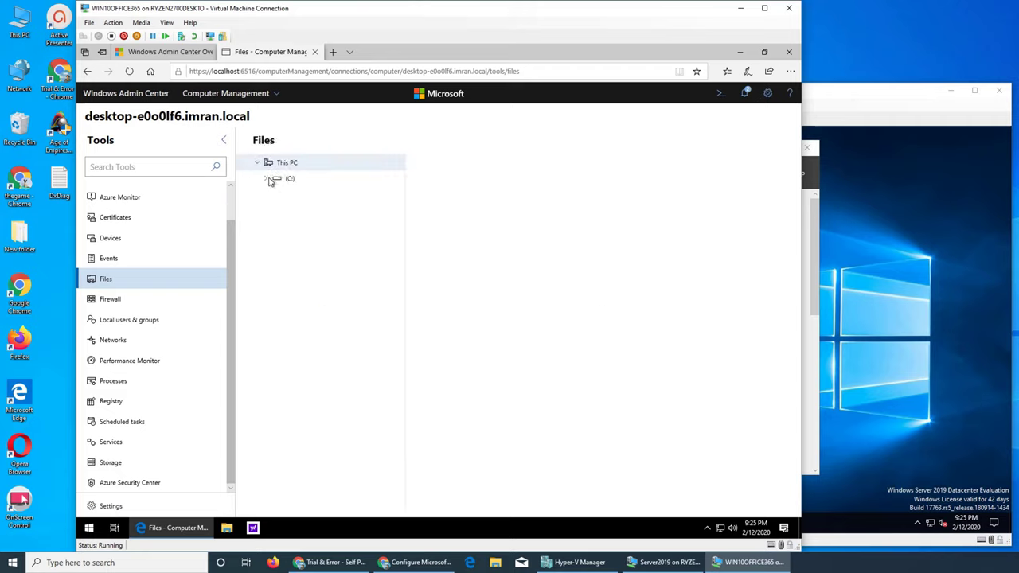
# Expand the C: drive folders, view the Firewall profiles, then open Networks showing Ethernet at 192.168.1.125.
pyautogui.click(267, 179)
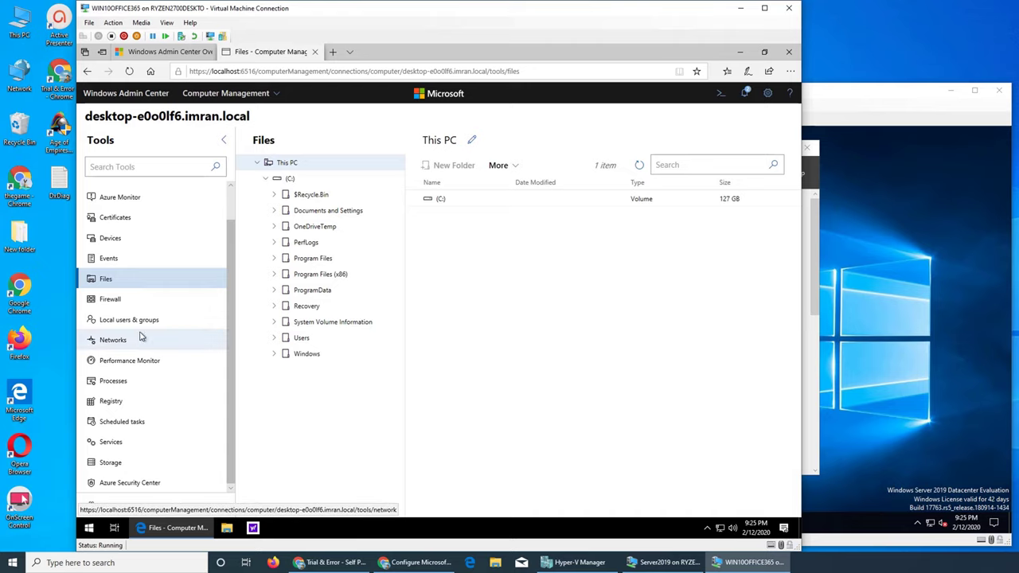
pyautogui.click(132, 308)
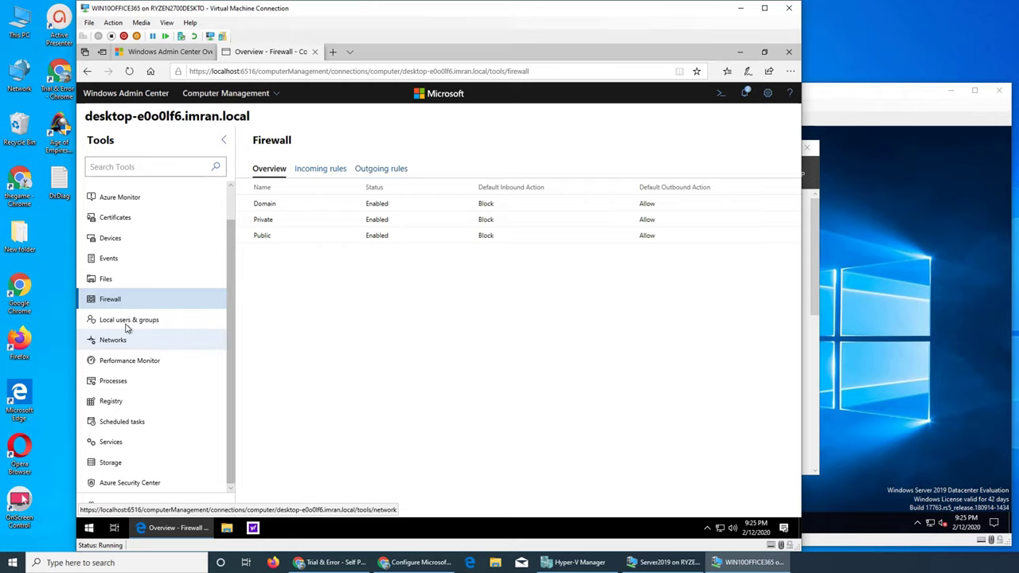
pyautogui.click(125, 343)
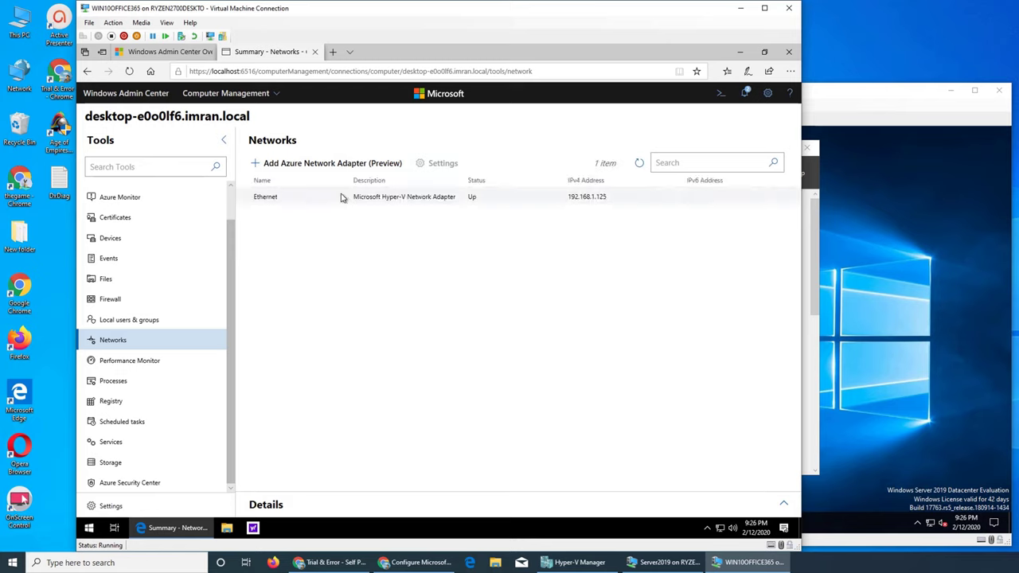
pyautogui.click(141, 360)
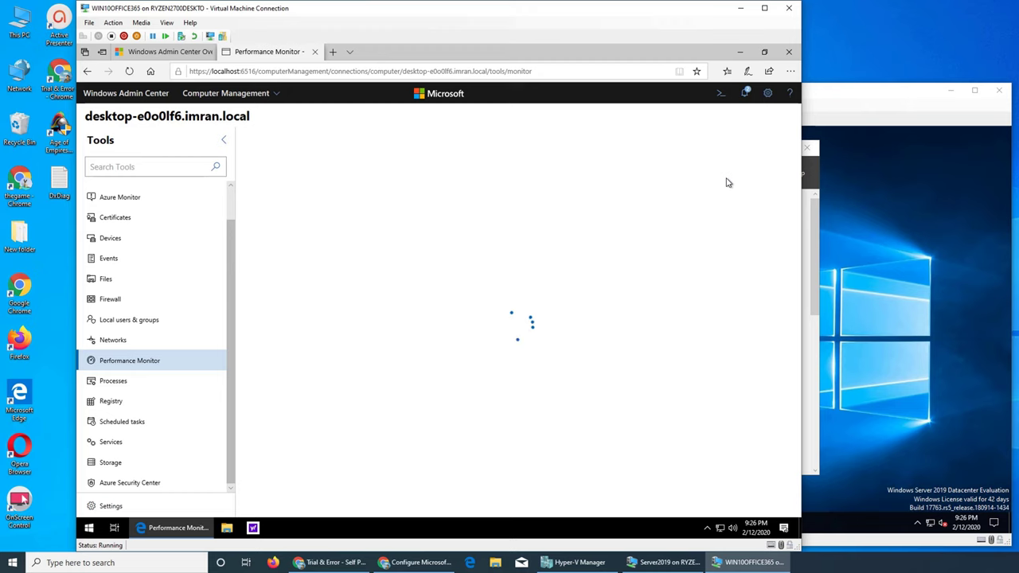
pyautogui.rightClick(888, 411)
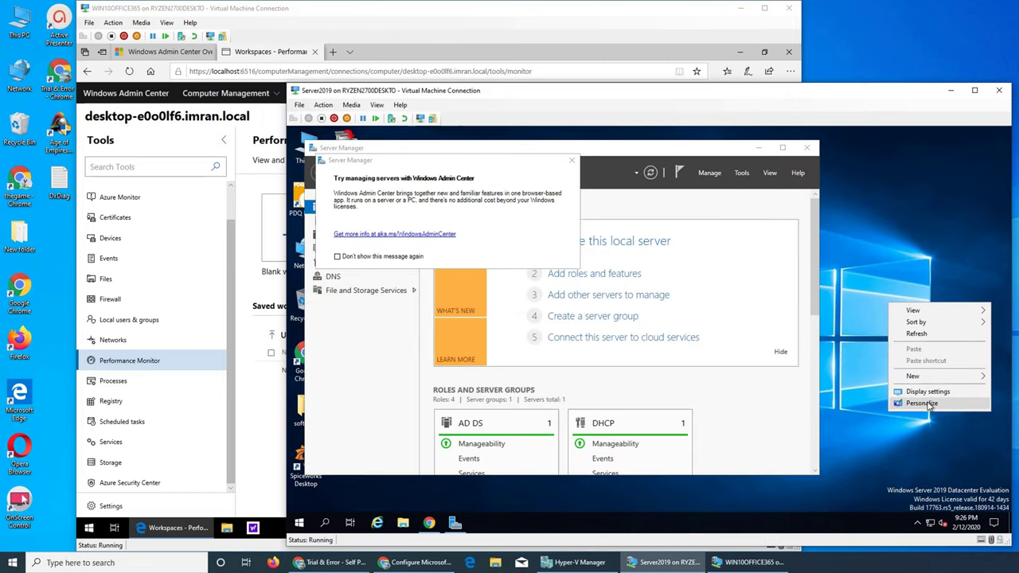
pyautogui.rightClick(845, 524)
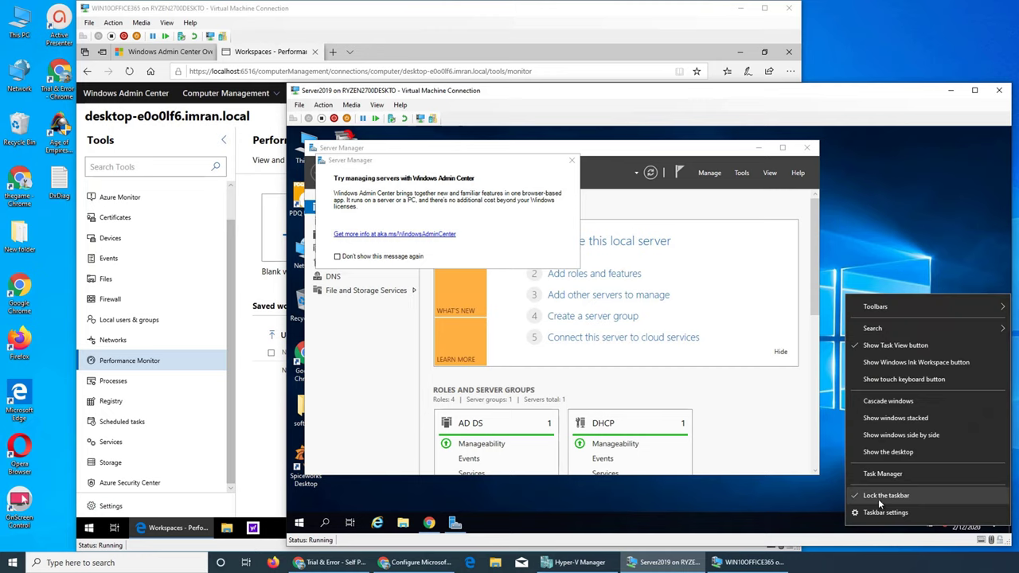
pyautogui.click(879, 478)
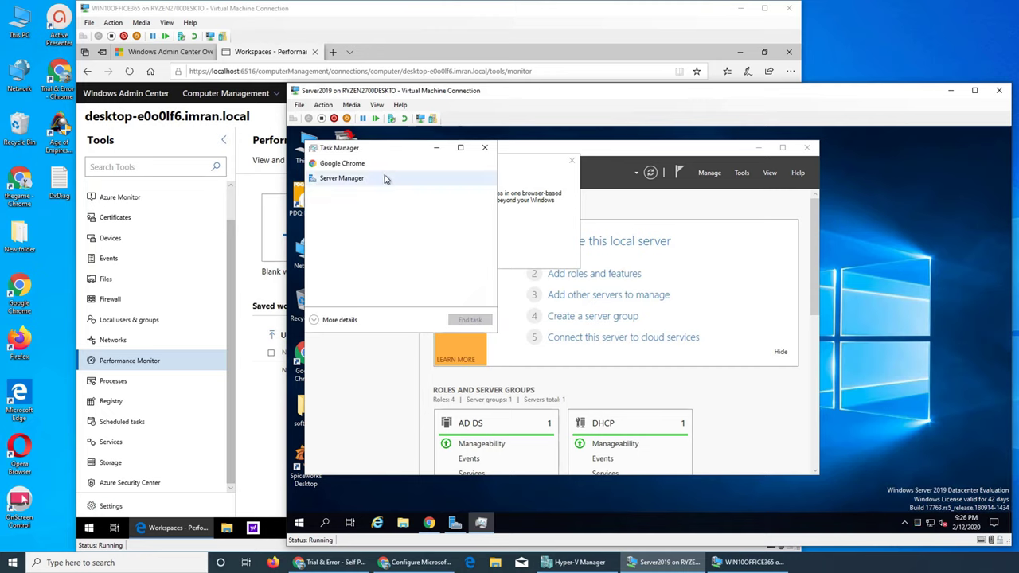
pyautogui.click(320, 320)
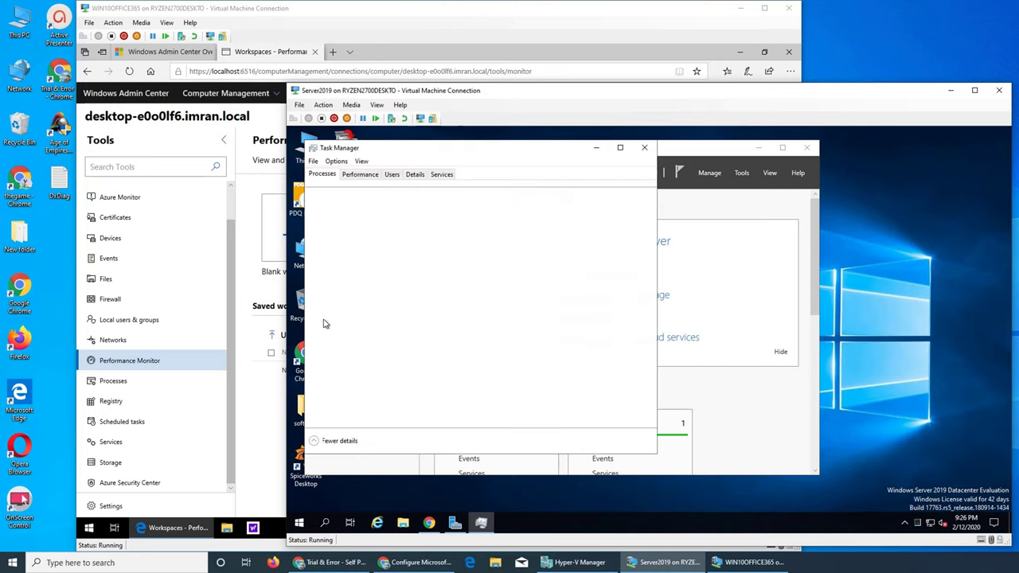
pyautogui.click(359, 175)
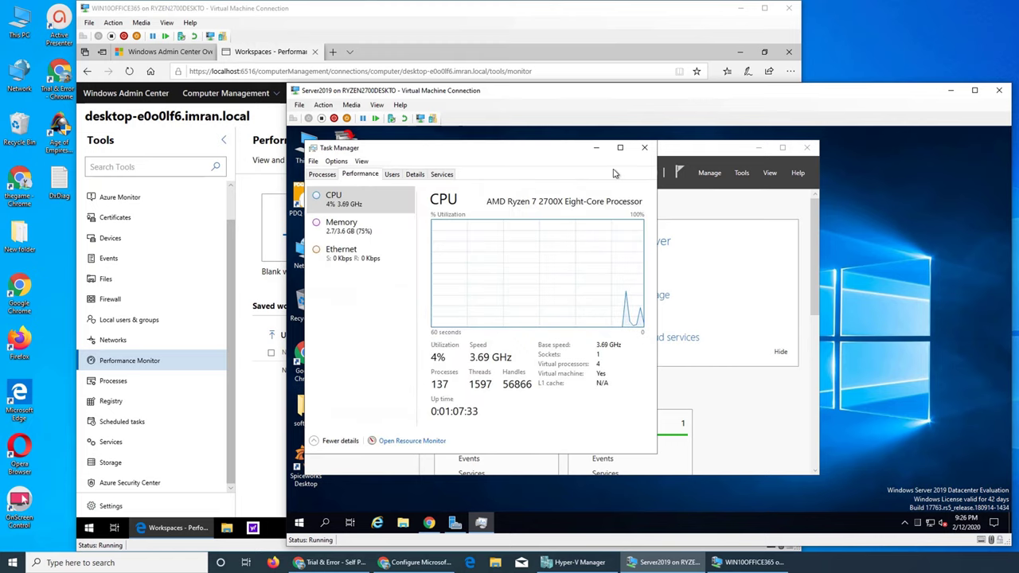
pyautogui.click(644, 148)
pyautogui.click(527, 57)
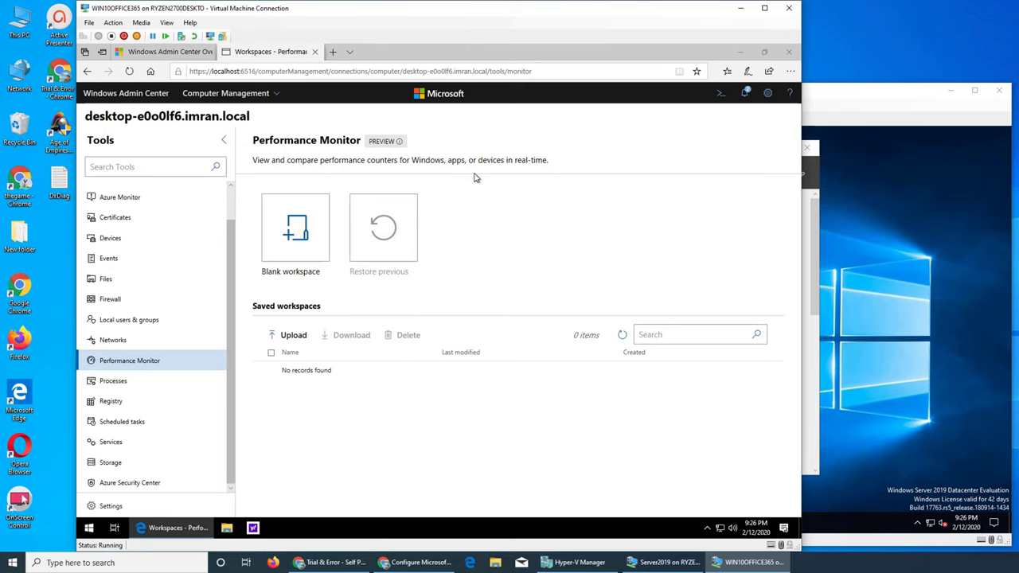
# View the 119 running processes, compare with Task Manager's performance view on the server, then open the Registry.
pyautogui.click(120, 386)
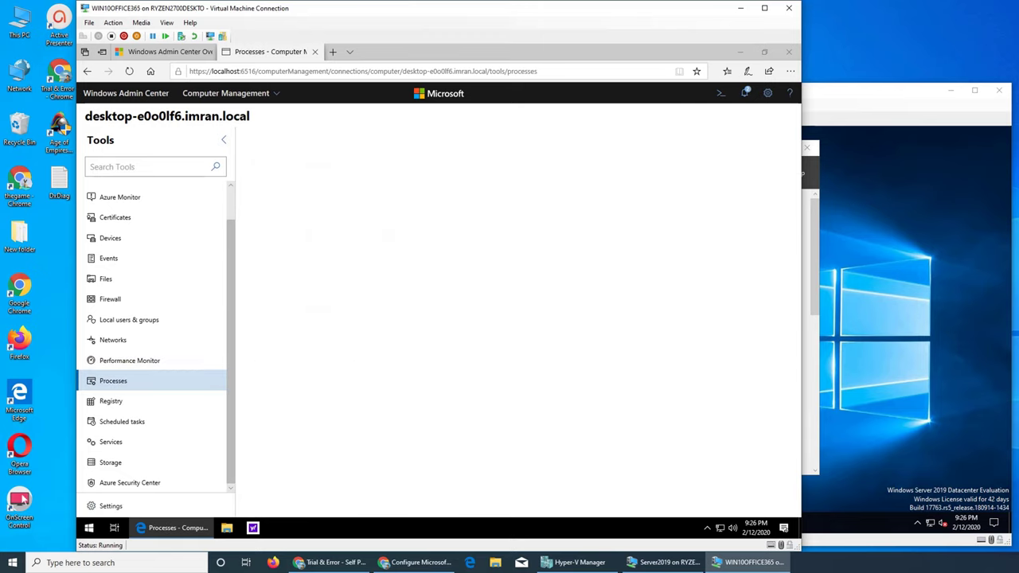
pyautogui.click(828, 398)
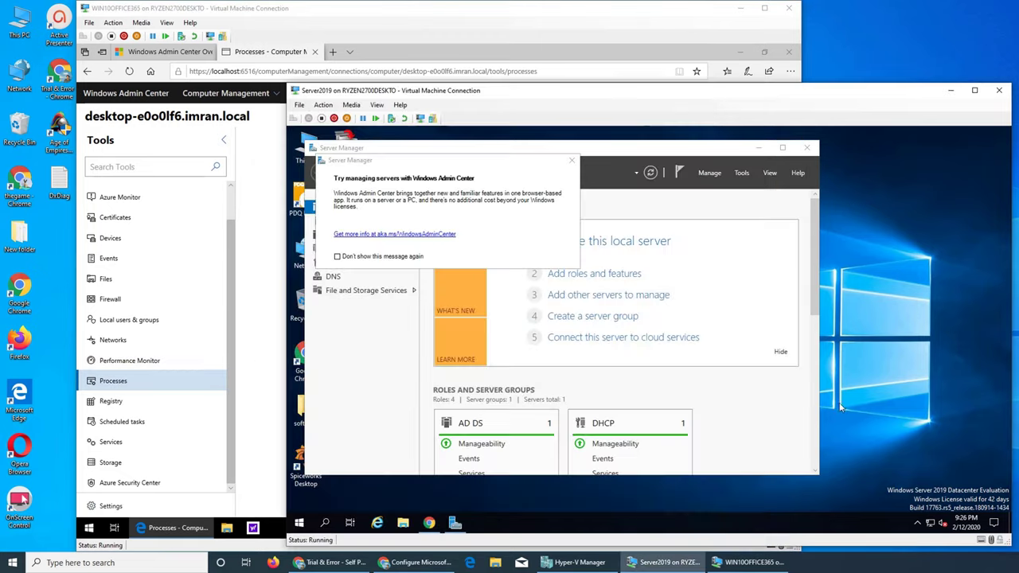
pyautogui.rightClick(877, 440)
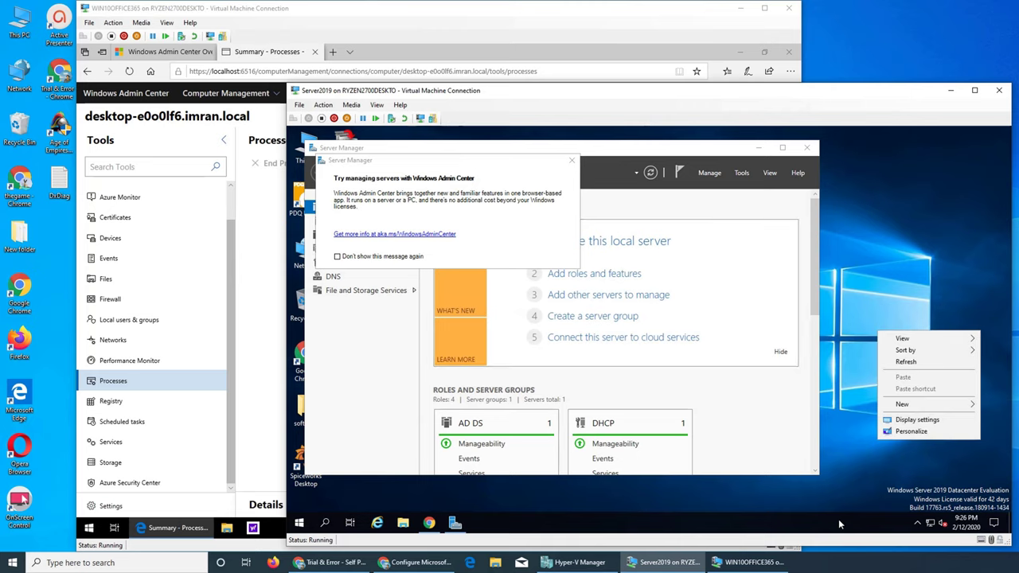
pyautogui.rightClick(839, 519)
pyautogui.click(873, 467)
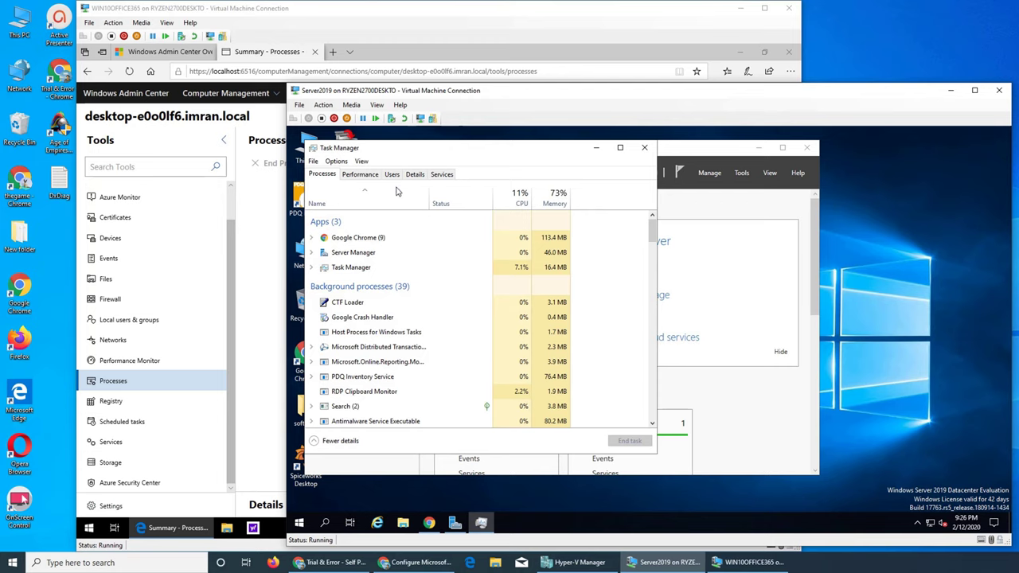
pyautogui.click(359, 173)
pyautogui.click(644, 147)
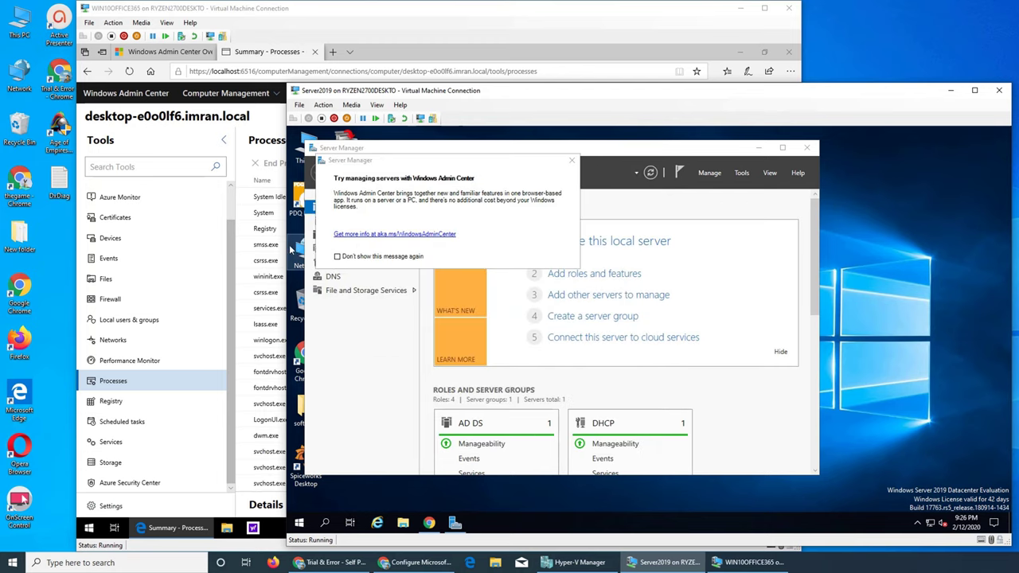
pyautogui.click(261, 131)
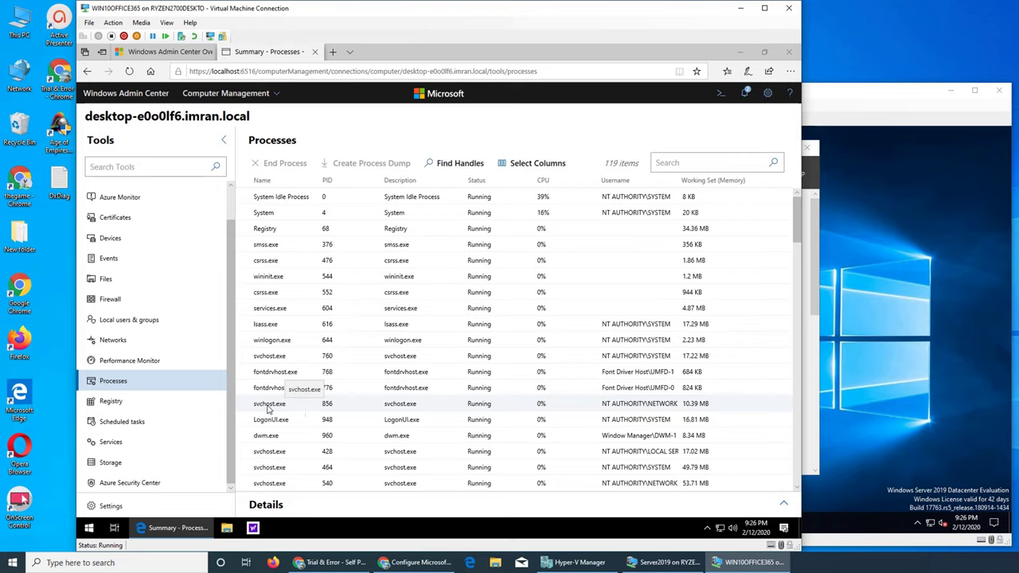
pyautogui.click(108, 402)
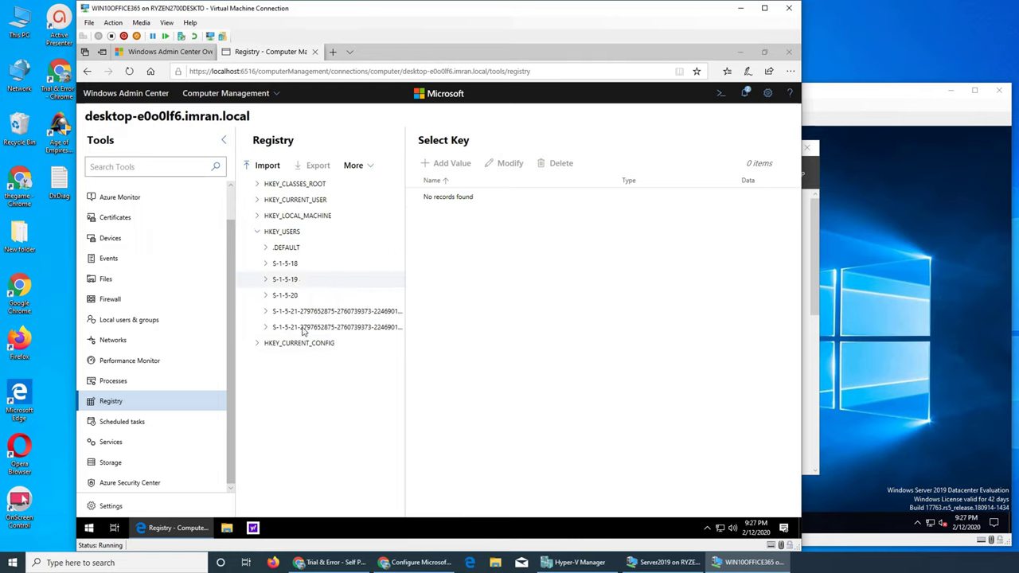
# Open Scheduled tasks and launch the local Task Manager to check its Performance graphs.
pyautogui.click(118, 427)
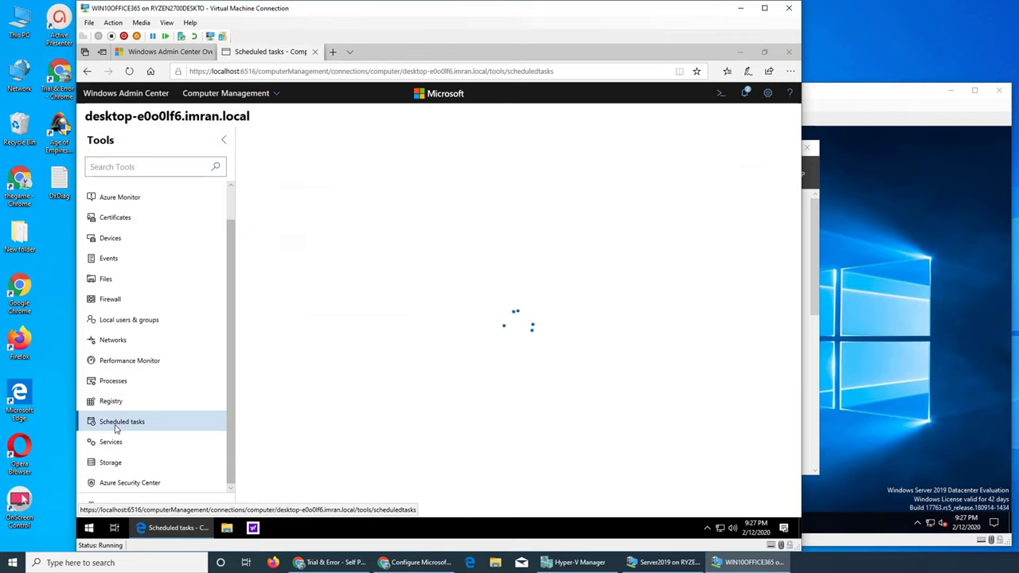
pyautogui.rightClick(620, 529)
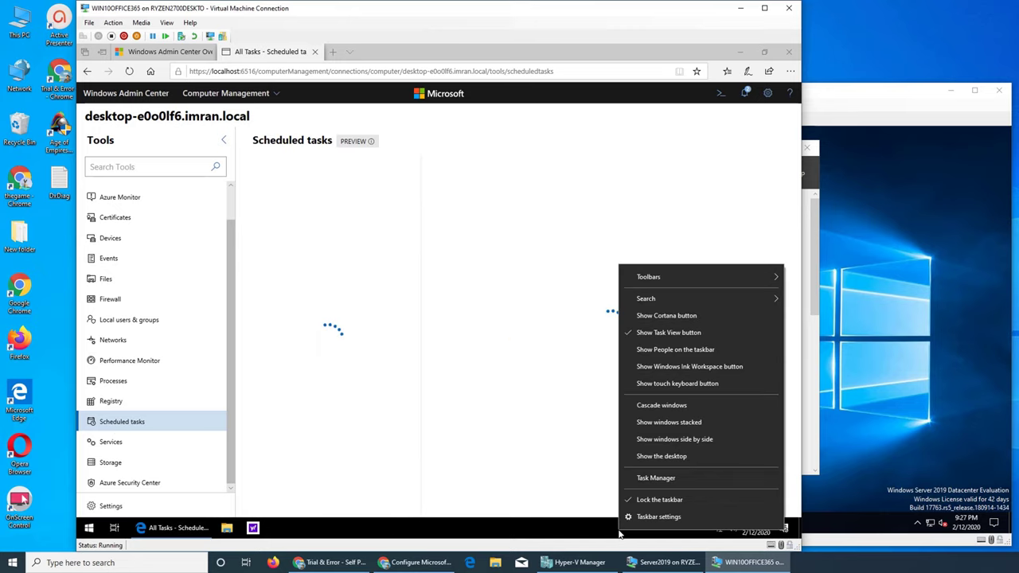
pyautogui.click(645, 481)
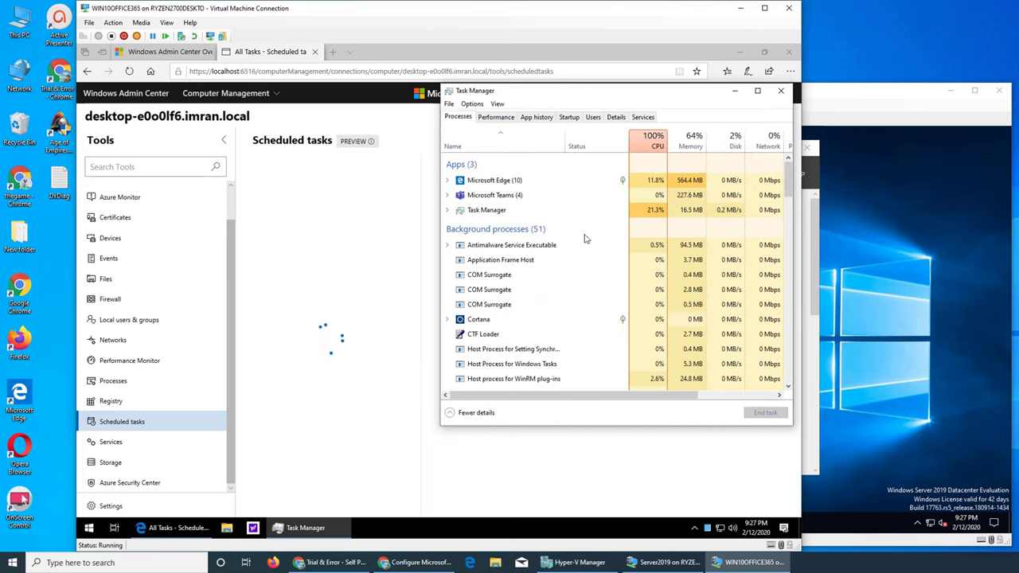
pyautogui.click(491, 117)
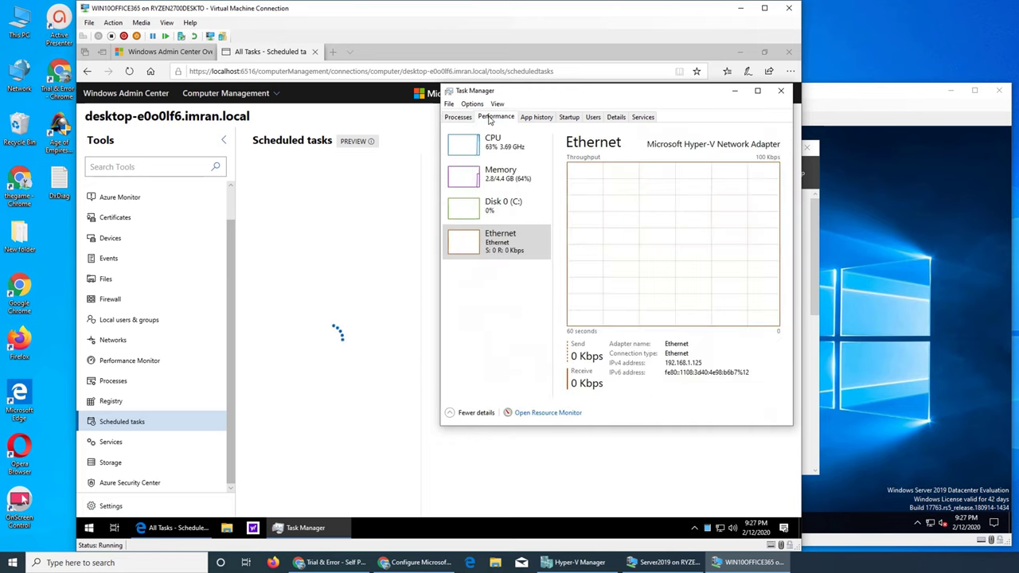
pyautogui.click(458, 118)
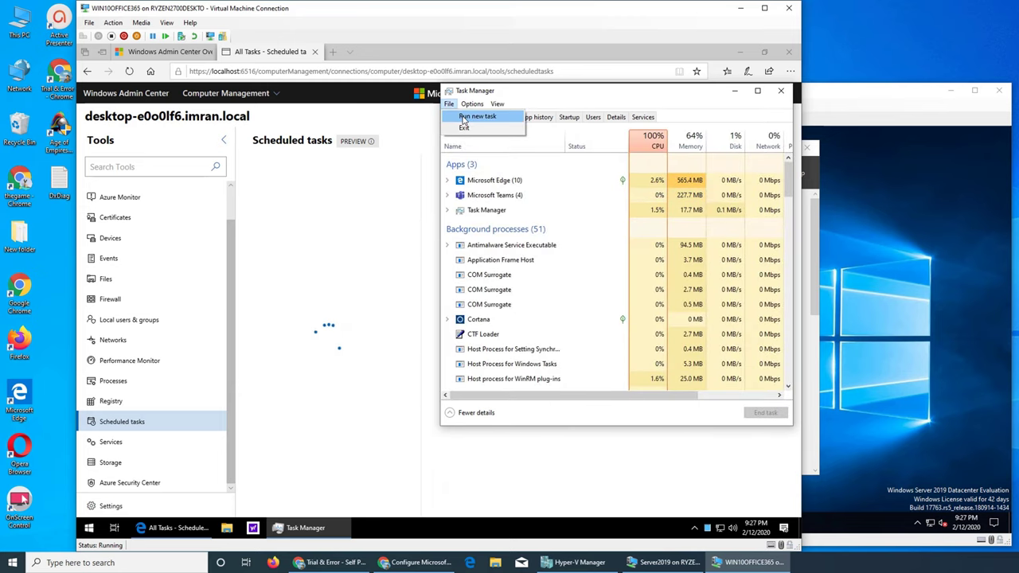
# Open and cancel Task Manager's Run new task dialog, then browse its Options menu.
pyautogui.click(464, 119)
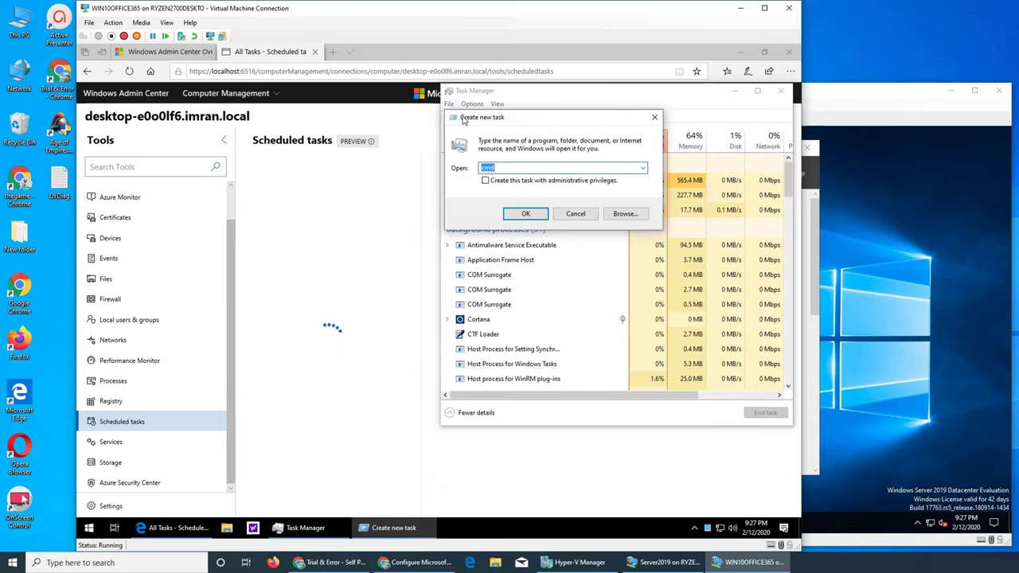
pyautogui.click(577, 215)
pyautogui.click(478, 103)
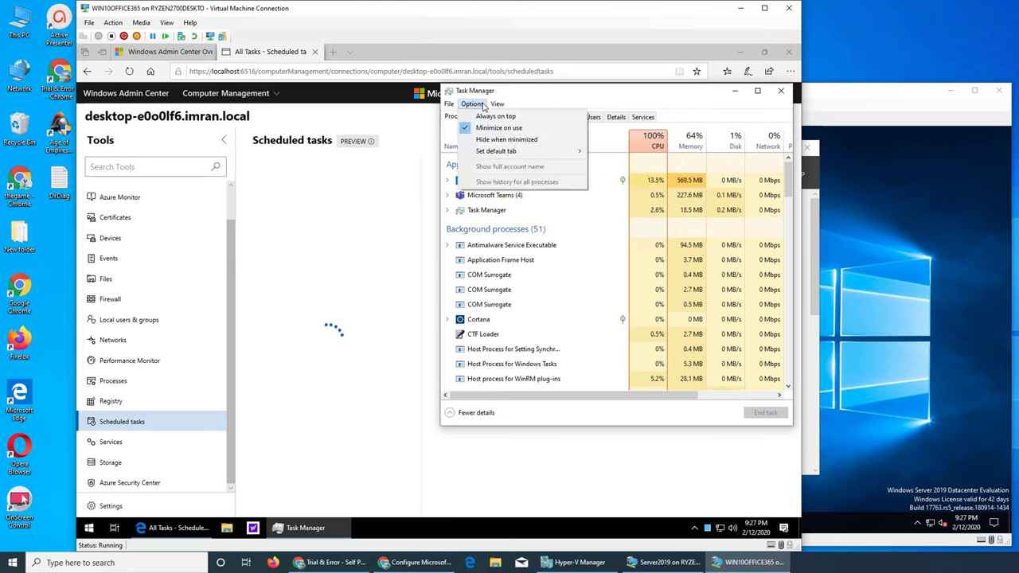
pyautogui.moveTo(492, 107)
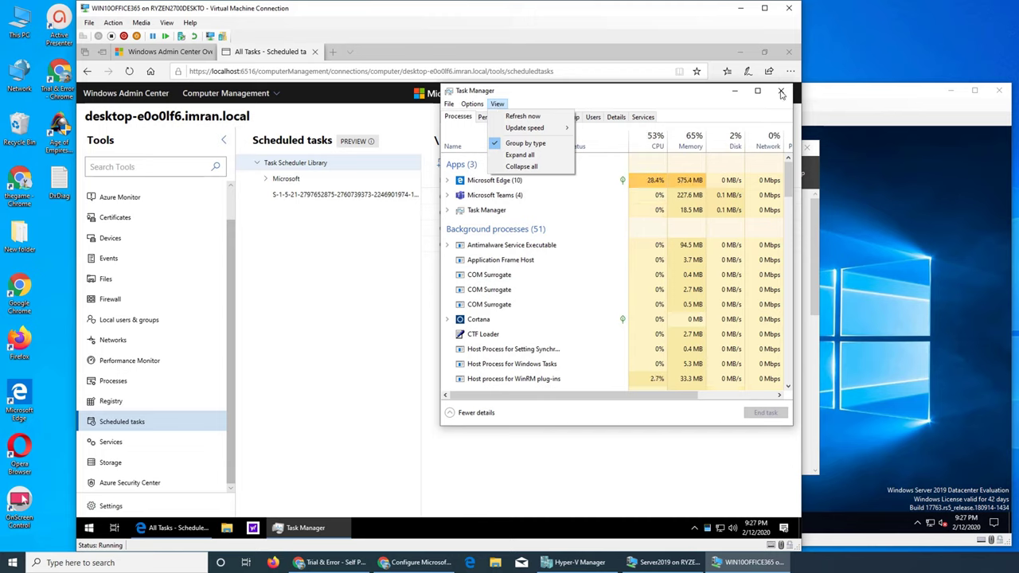
# Close Task Manager to show the Scheduled tasks root with its four Ready OneDrive tasks.
pyautogui.click(782, 94)
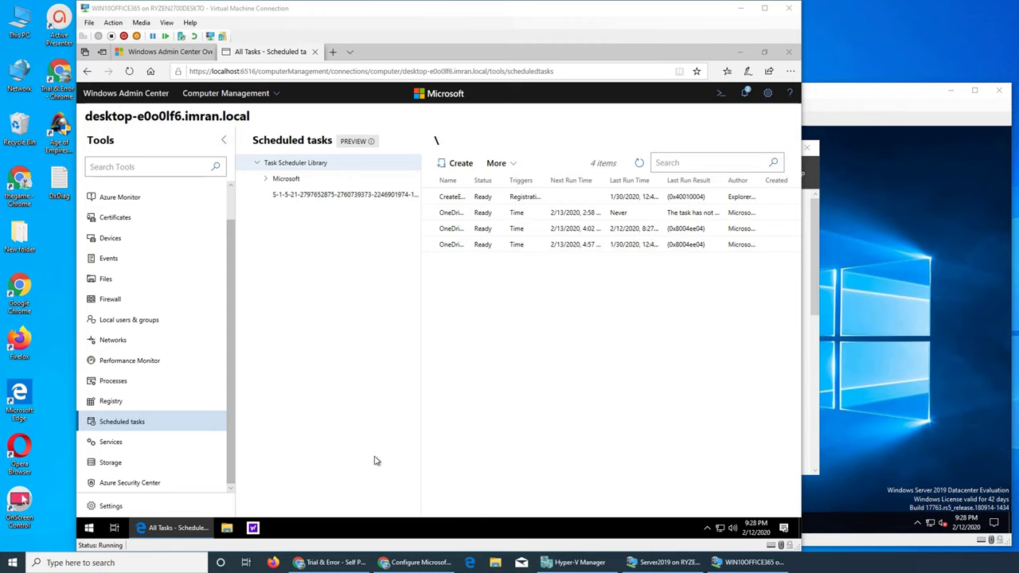
# Browse the Services list, then open Azure Security Center with its 30-day free trial offer.
pyautogui.click(96, 450)
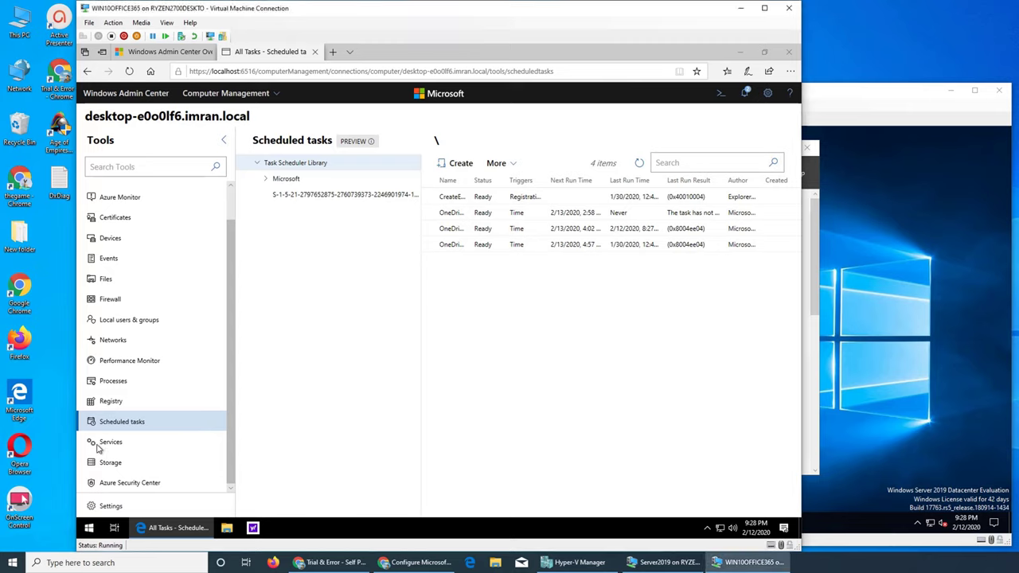
pyautogui.click(107, 448)
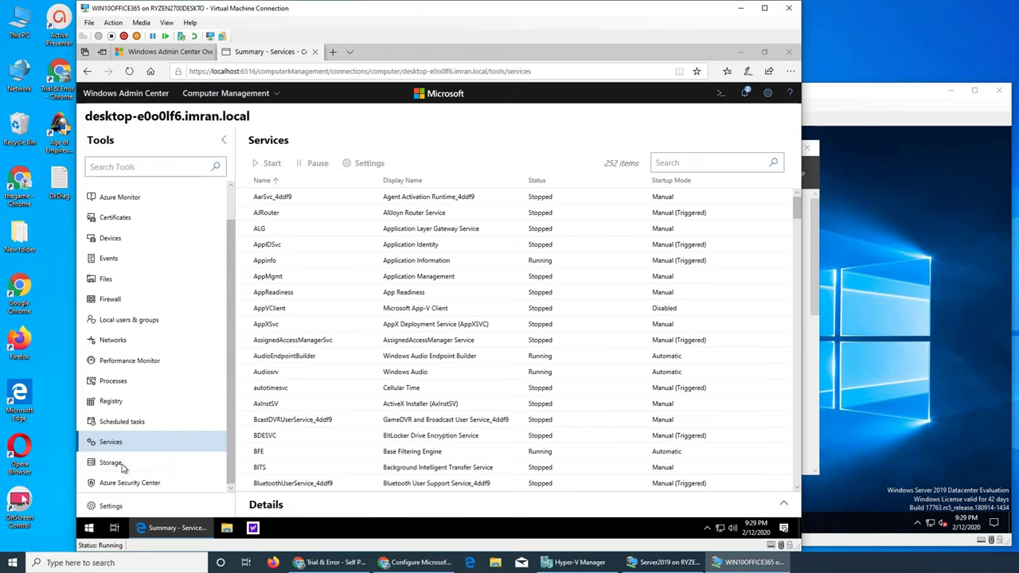
pyautogui.click(127, 484)
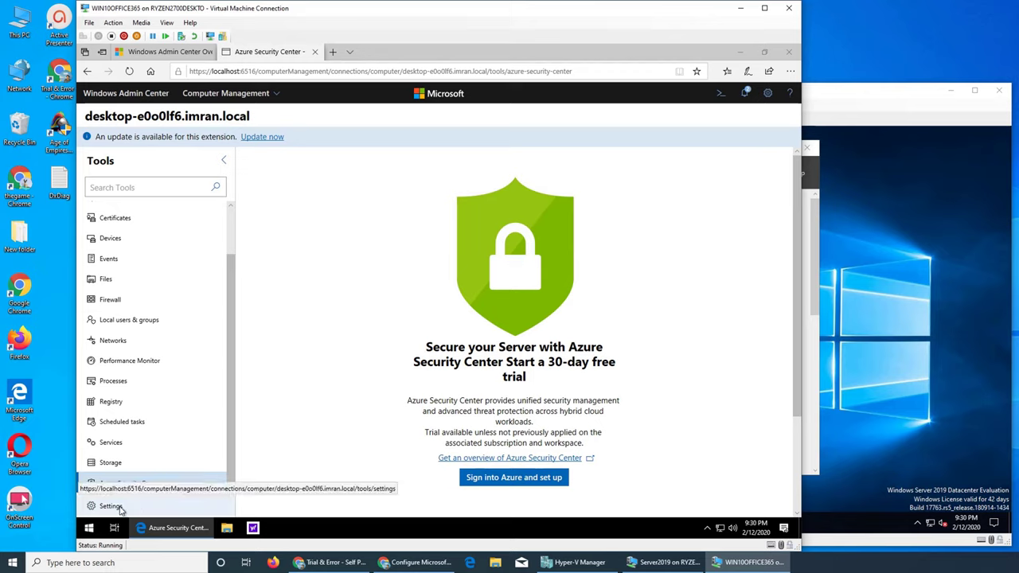
# Review Storage: Disk 0, its four volumes, and the File shares tab showing 0 shares.
pyautogui.click(137, 466)
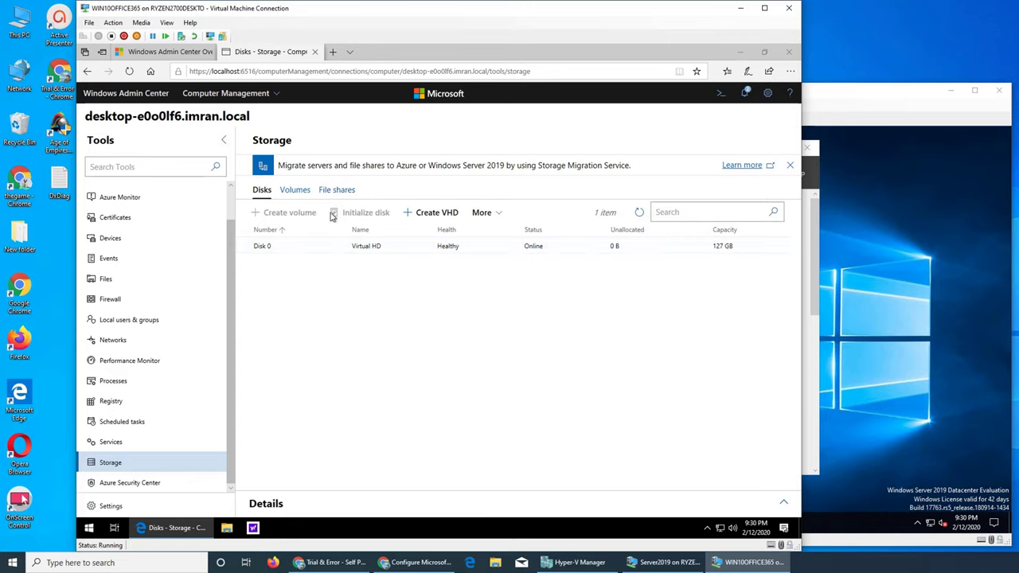
pyautogui.click(297, 196)
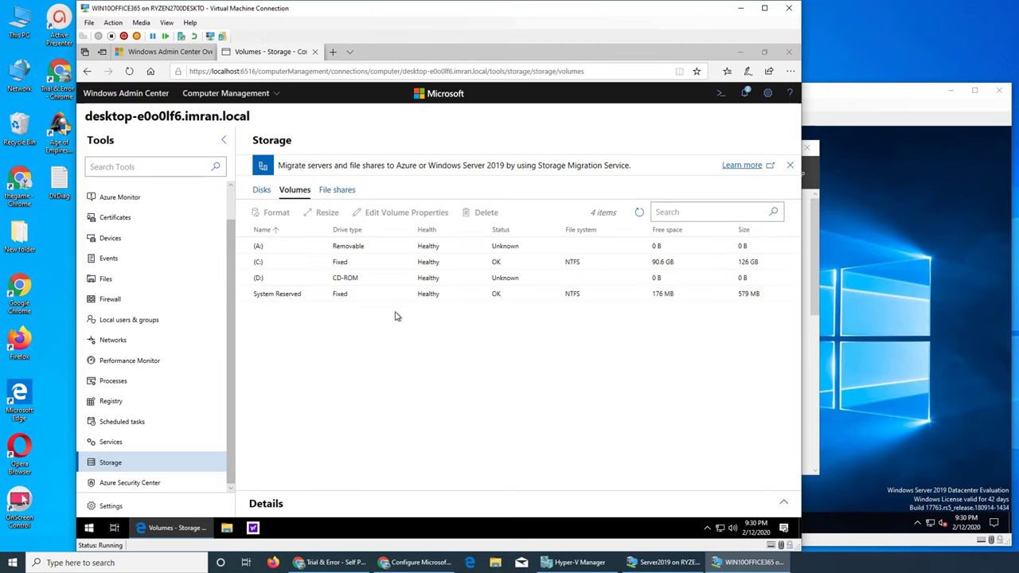
pyautogui.click(336, 196)
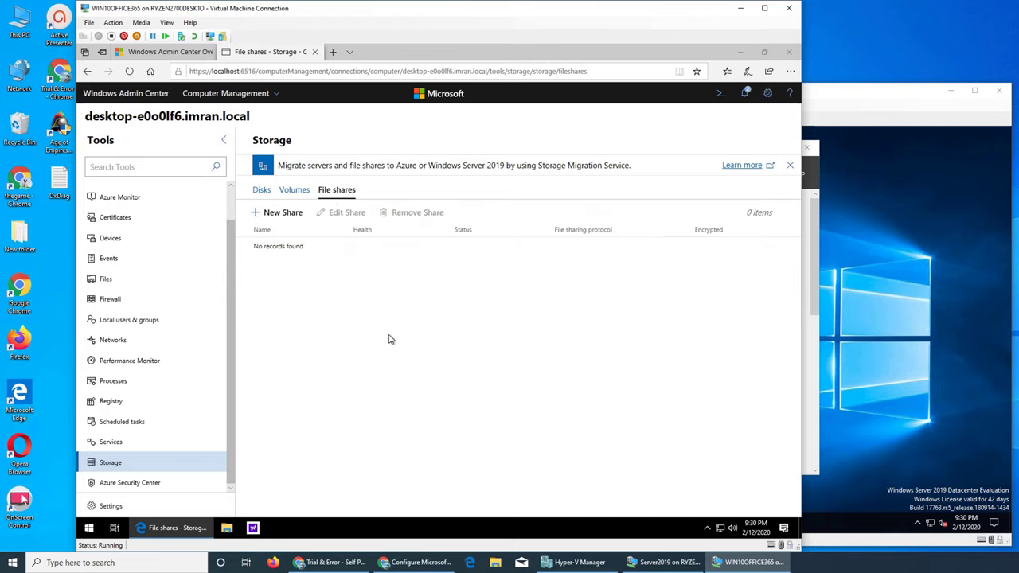
pyautogui.click(270, 94)
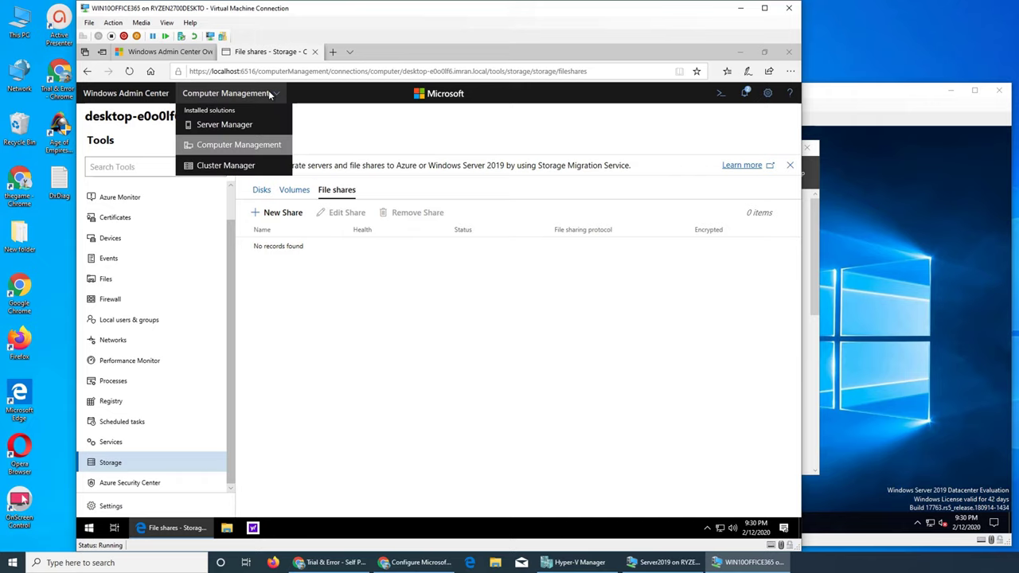
# In Server Manager connections, add server19 with its name added exactly as entered.
pyautogui.click(253, 125)
pyautogui.moveTo(575, 562)
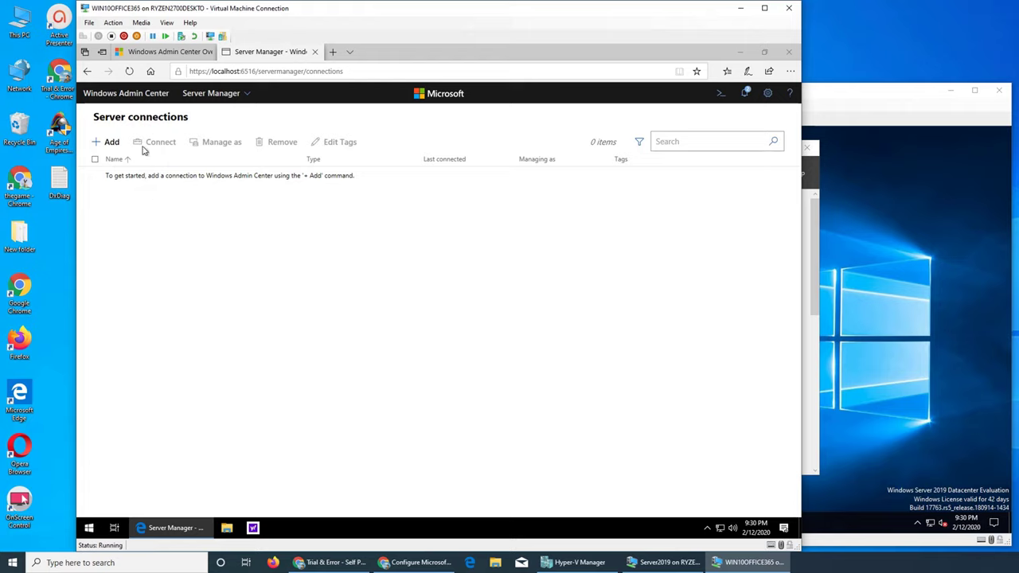
pyautogui.click(112, 143)
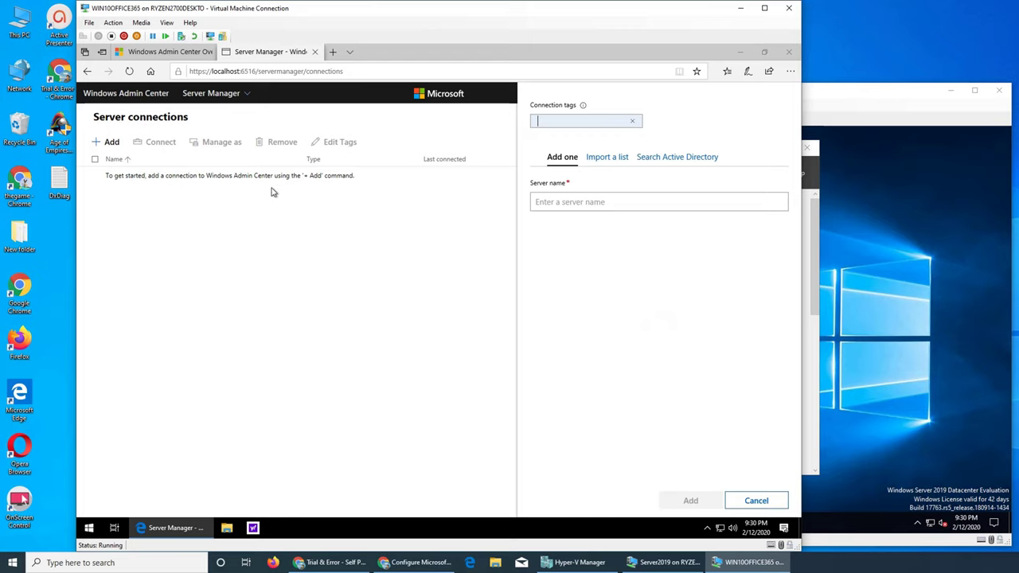
pyautogui.click(575, 203)
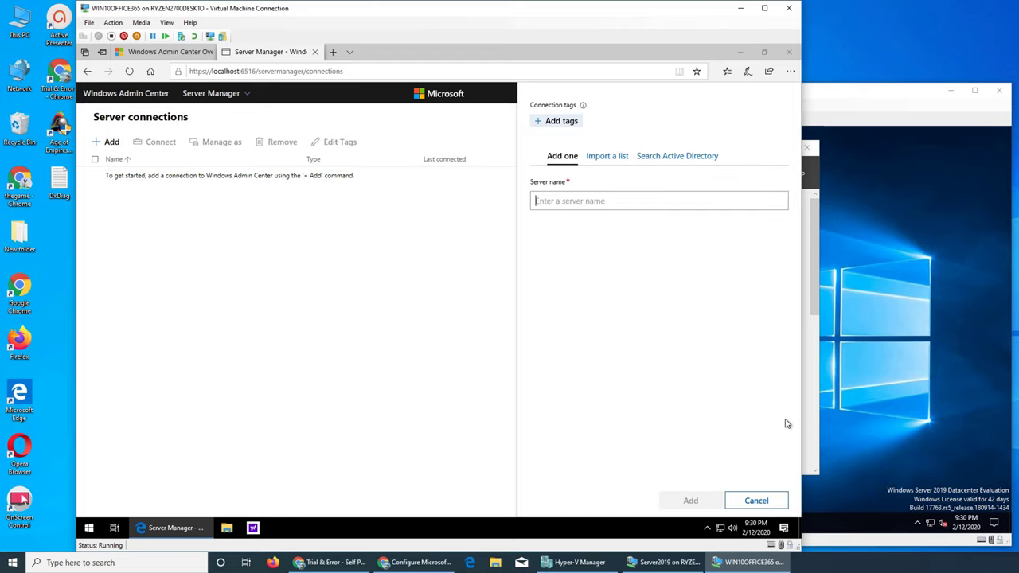
pyautogui.write('server19')
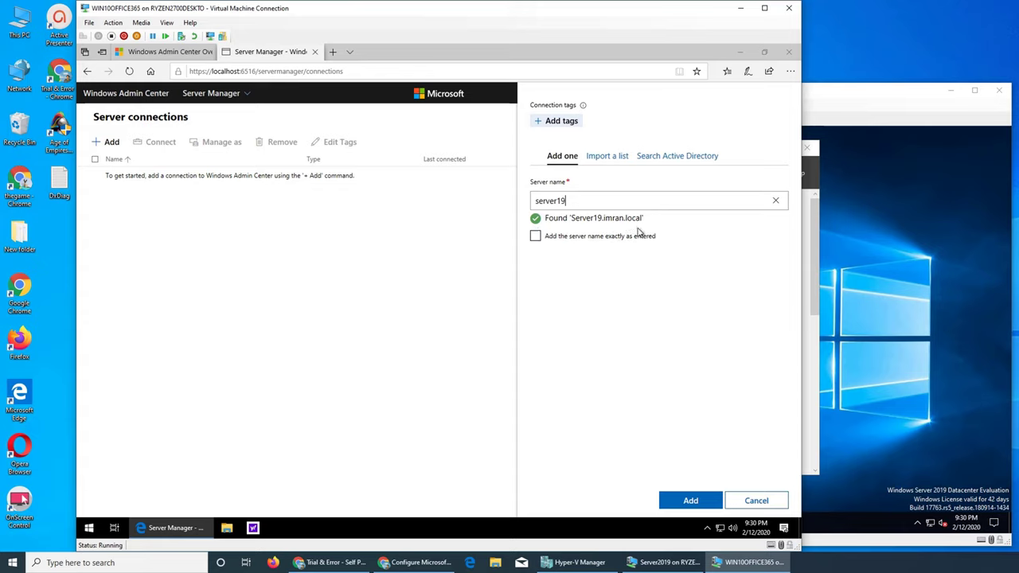
pyautogui.click(614, 240)
pyautogui.click(688, 500)
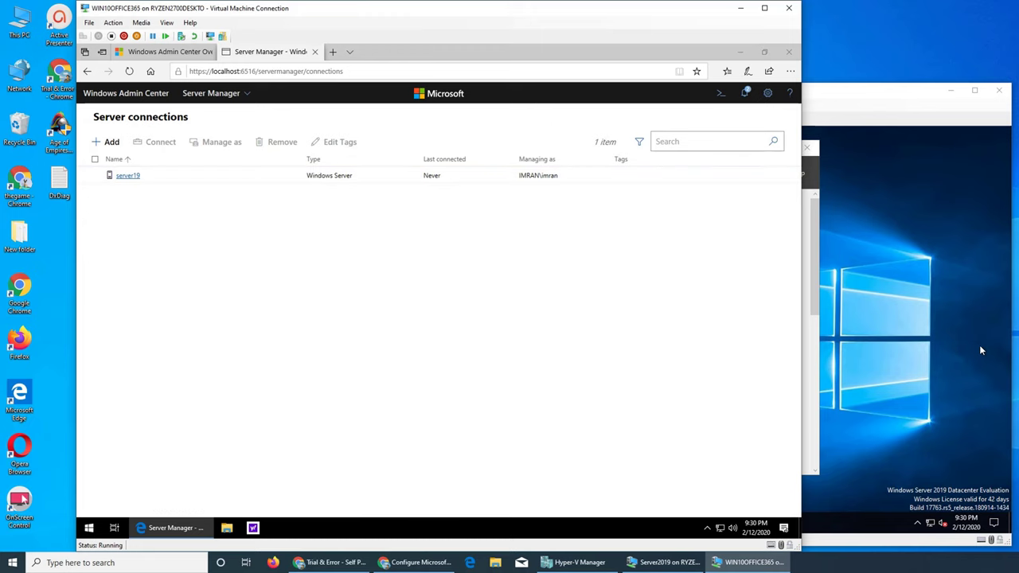
pyautogui.click(664, 562)
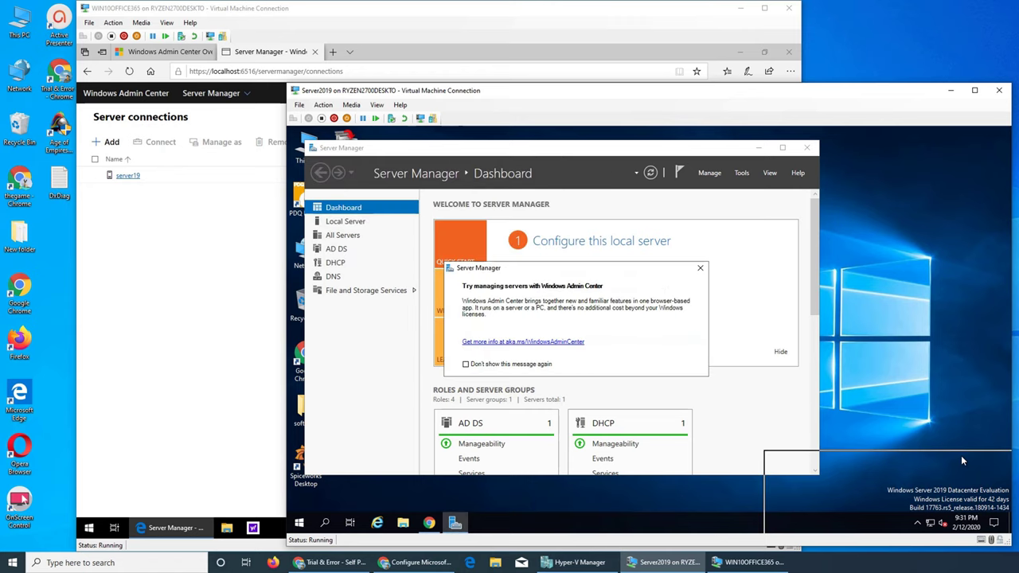
pyautogui.moveTo(961, 461); pyautogui.dragTo(949, 517)
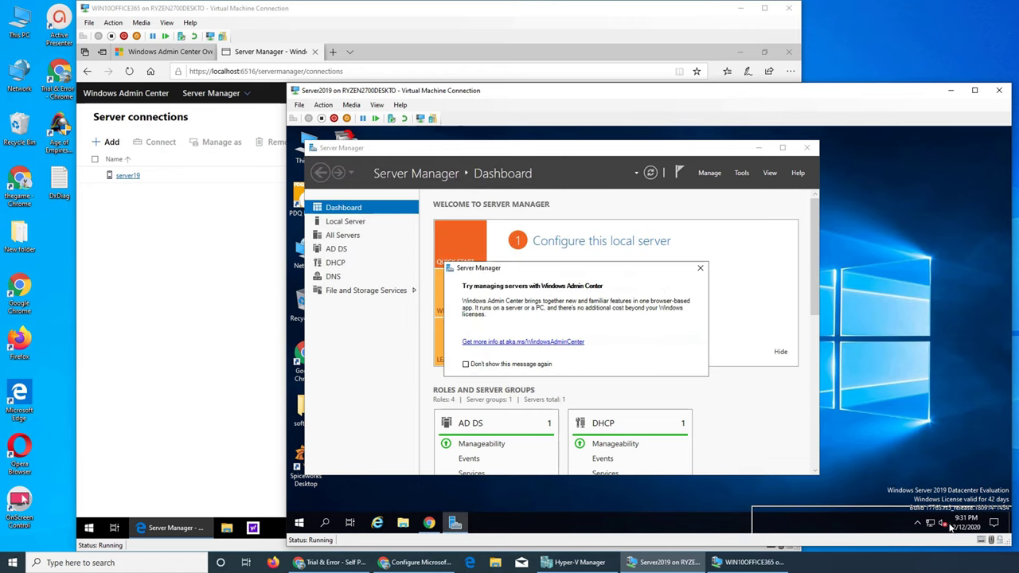
pyautogui.click(345, 222)
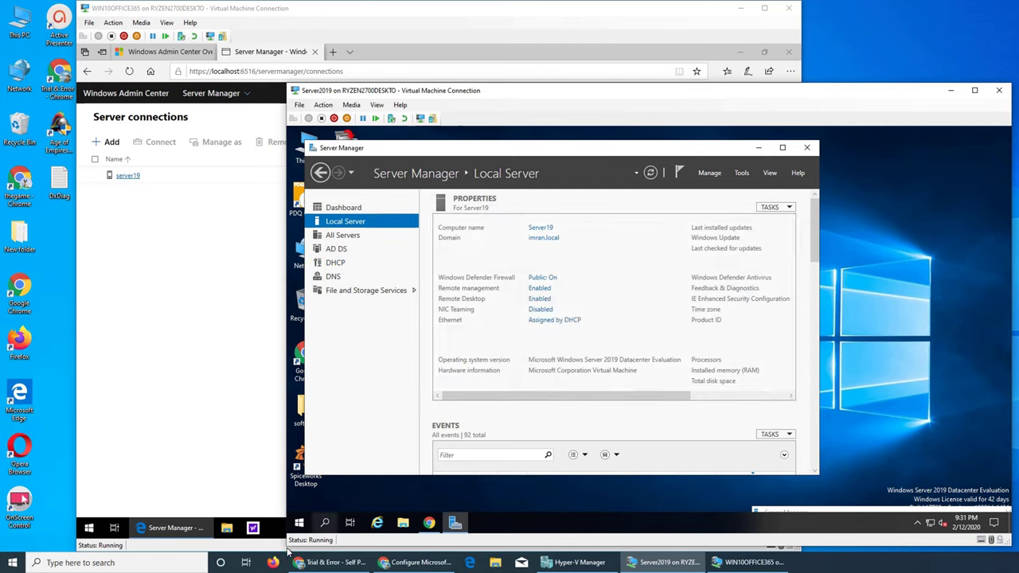
pyautogui.rightClick(300, 523)
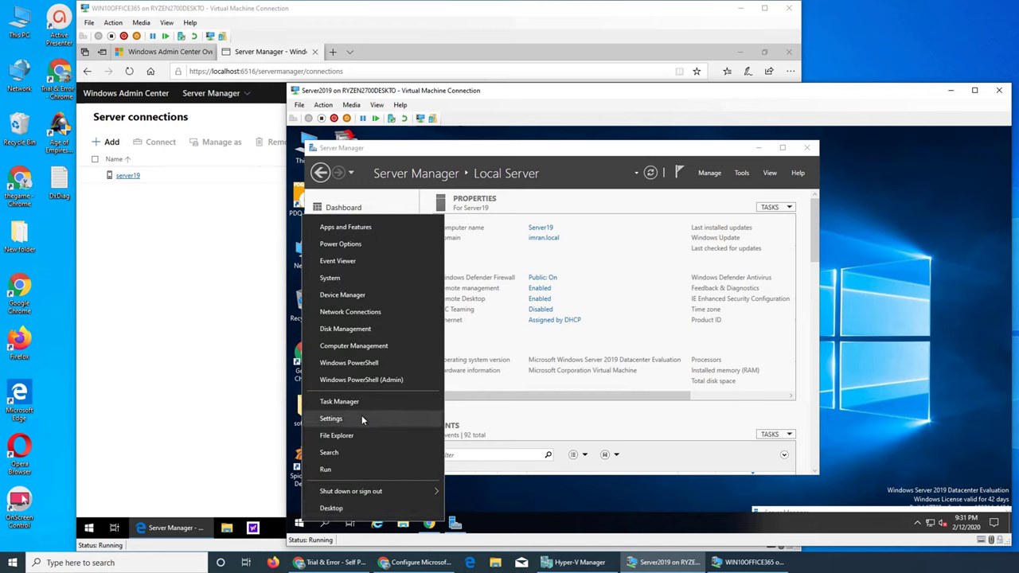
pyautogui.click(331, 282)
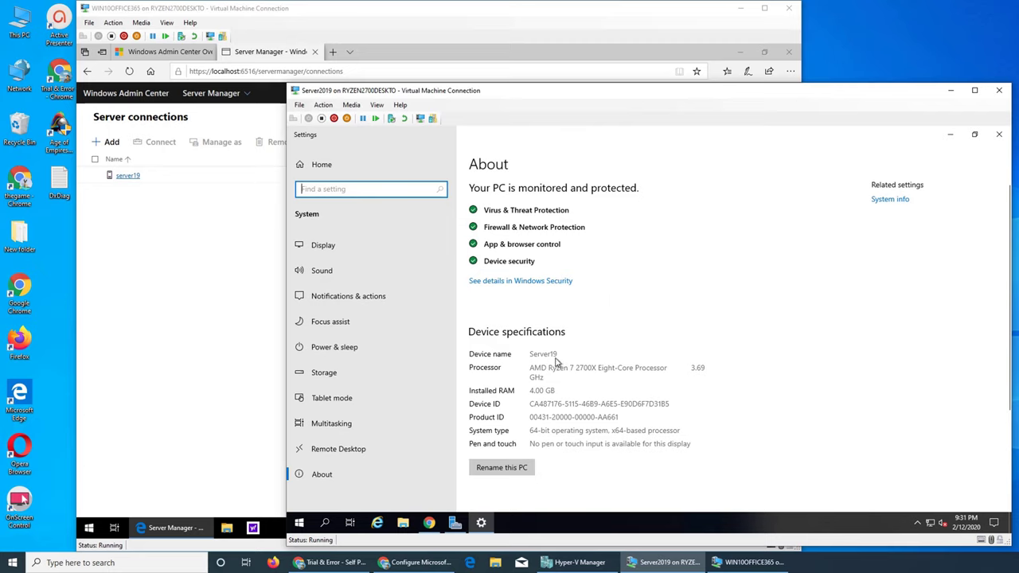
pyautogui.click(1000, 134)
# Connect to server19 and open Local users & groups, which is unavailable on a domain controller.
pyautogui.click(141, 178)
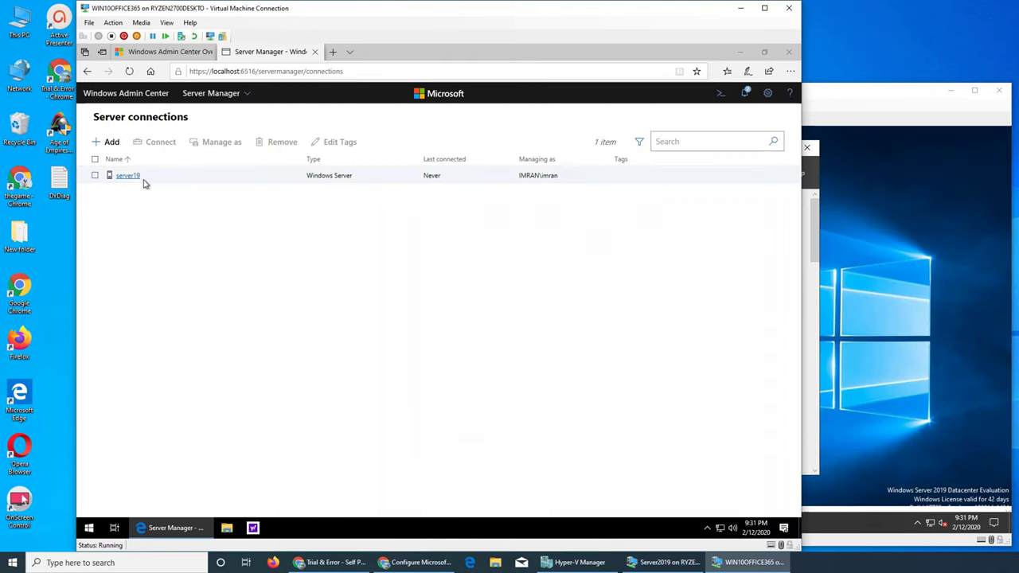
pyautogui.click(127, 176)
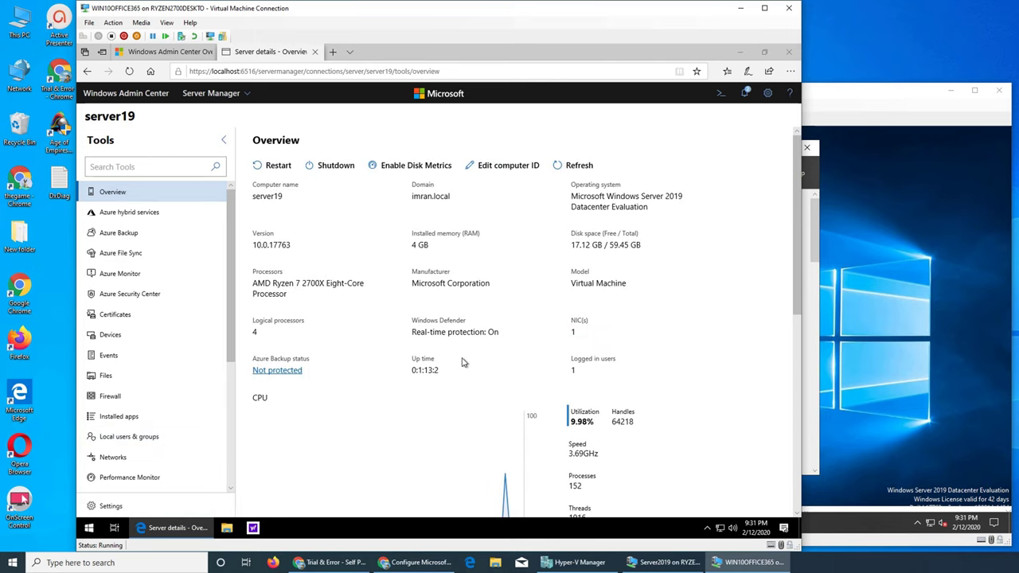
pyautogui.click(133, 438)
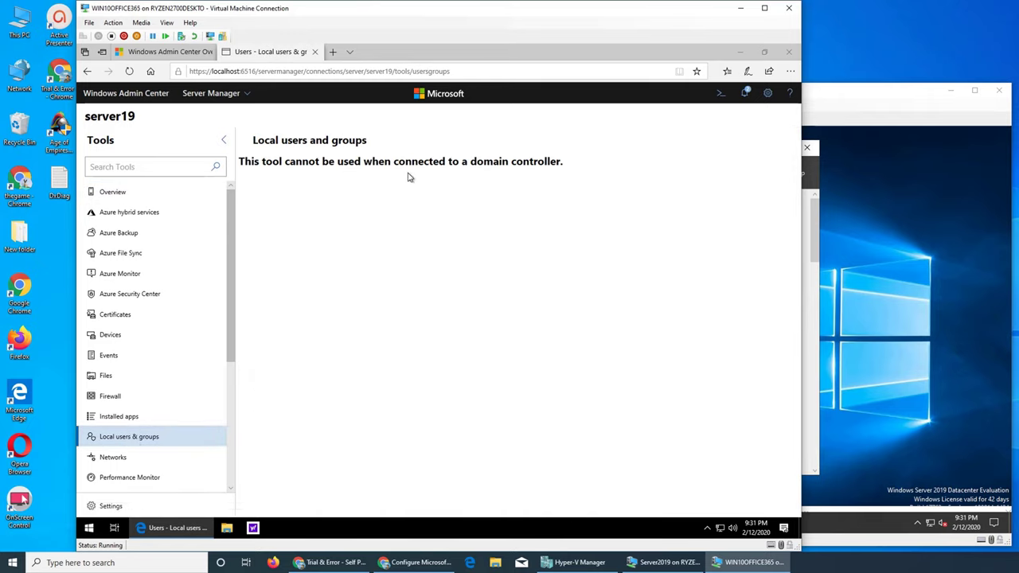
pyautogui.moveTo(230, 355); pyautogui.dragTo(231, 481)
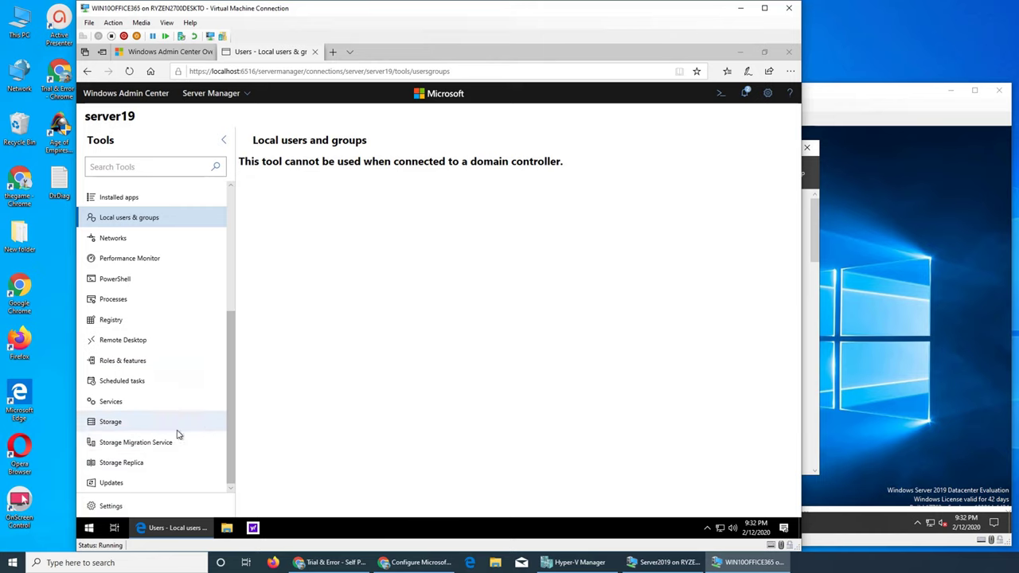
pyautogui.scroll(5, 199, 446)
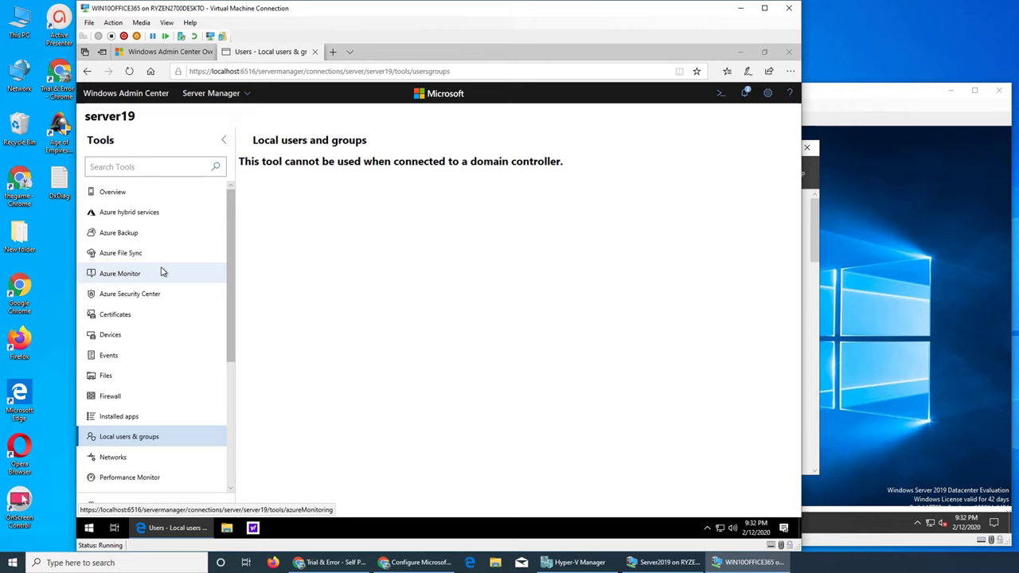
pyautogui.scroll(-2, 161, 273)
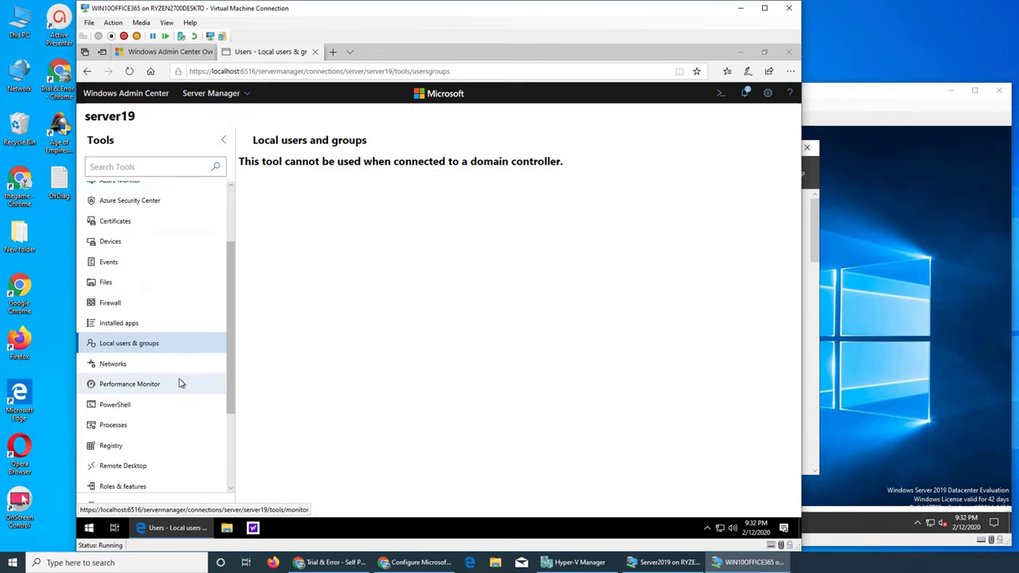
pyautogui.scroll(-3, 180, 385)
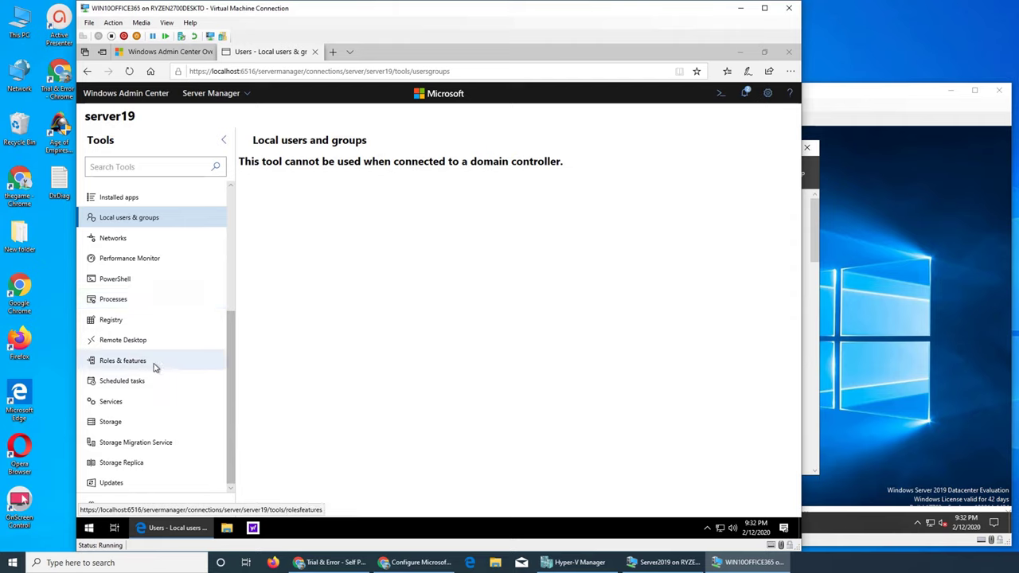
# Open server19's Roles & features and tick Active Directory Lightweight Directory Services.
pyautogui.click(147, 364)
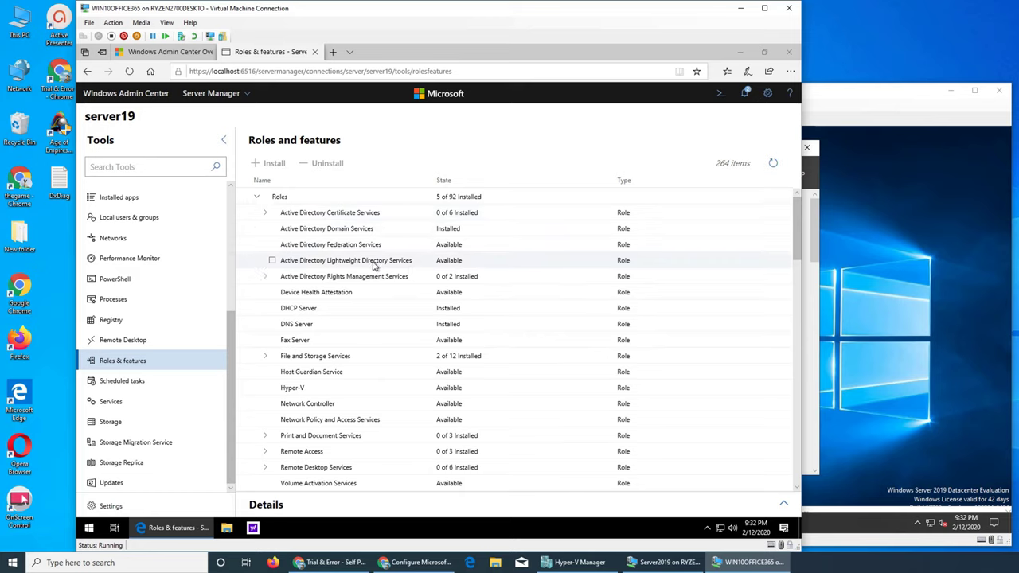
pyautogui.scroll(-5, 375, 265)
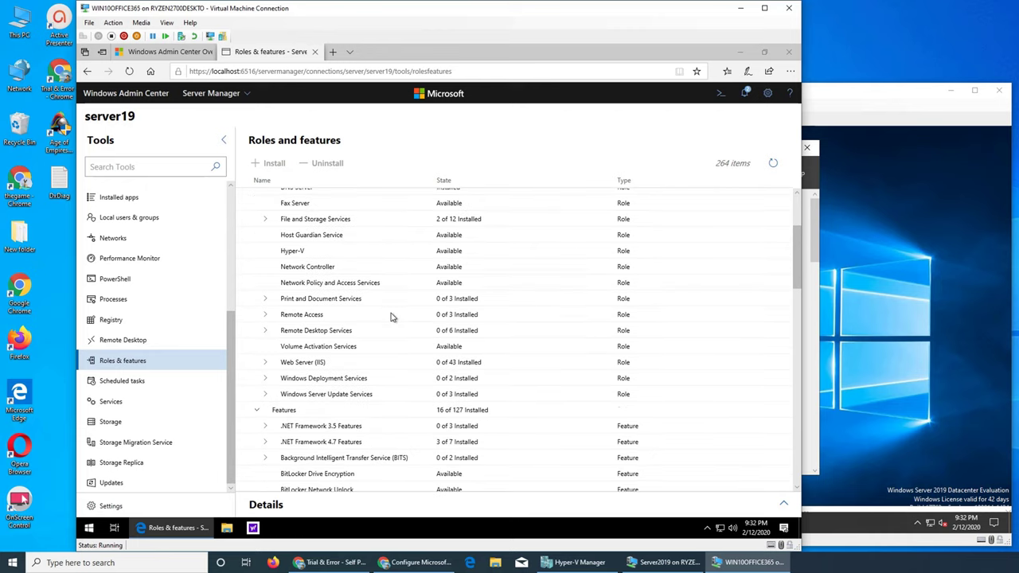
pyautogui.scroll(3, 275, 230)
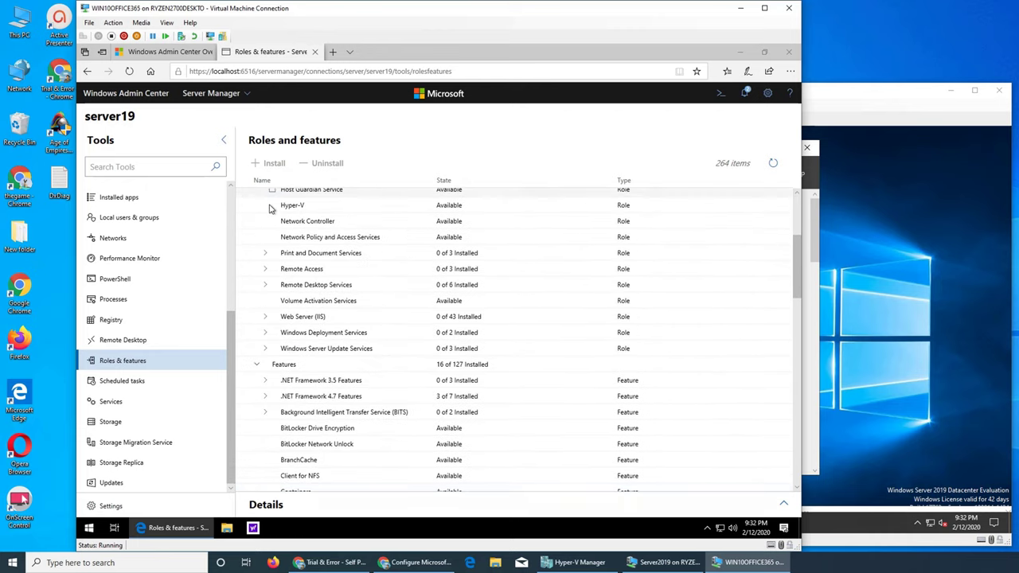
pyautogui.scroll(-5, 366, 268)
pyautogui.scroll(-5, 387, 289)
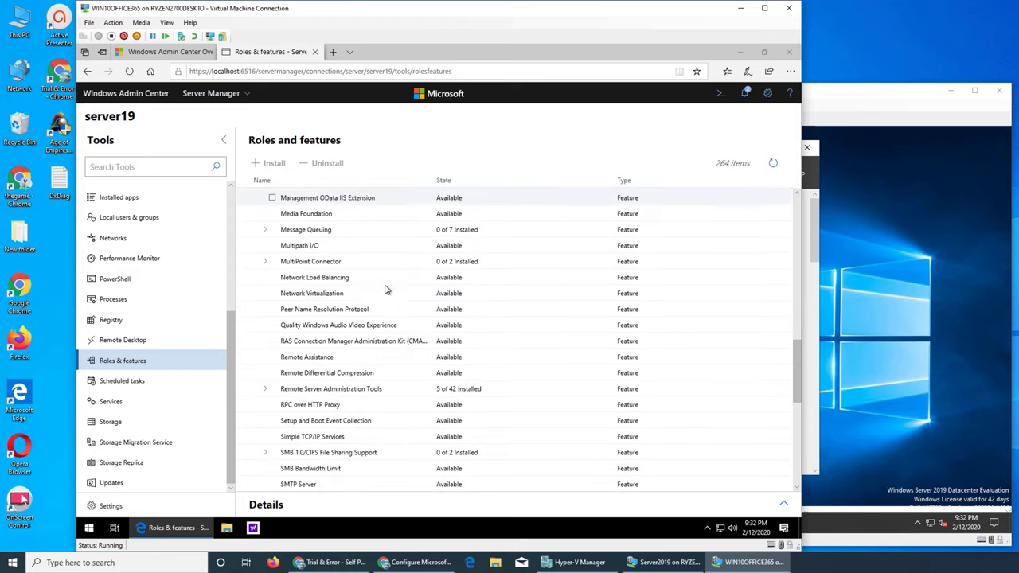
pyautogui.scroll(5, 316, 214)
pyautogui.scroll(10, 451, 223)
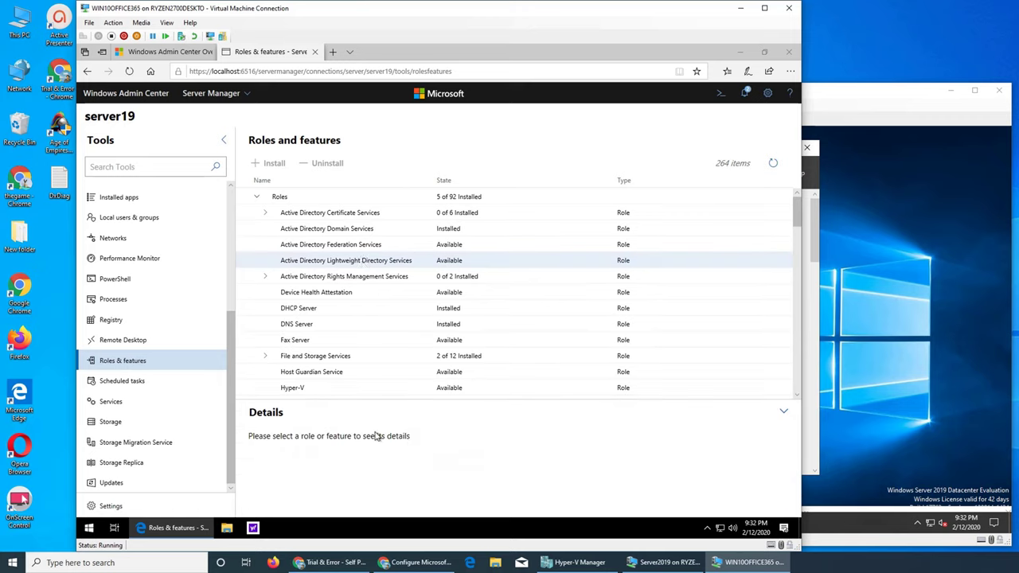
pyautogui.click(272, 262)
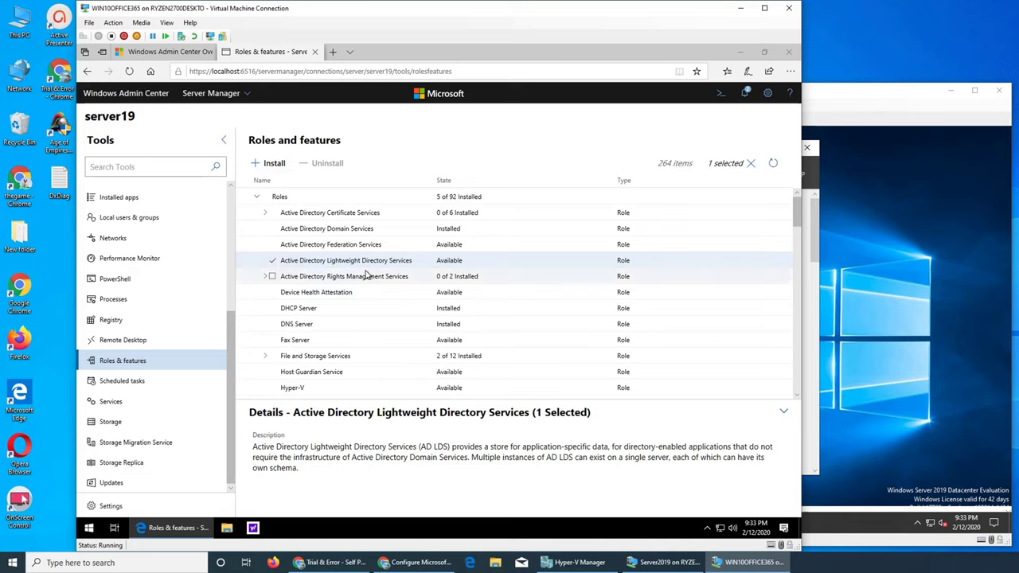
# Filter the tools list with 'users' and bring up the AD LDS install confirmation.
pyautogui.scroll(-5, 366, 273)
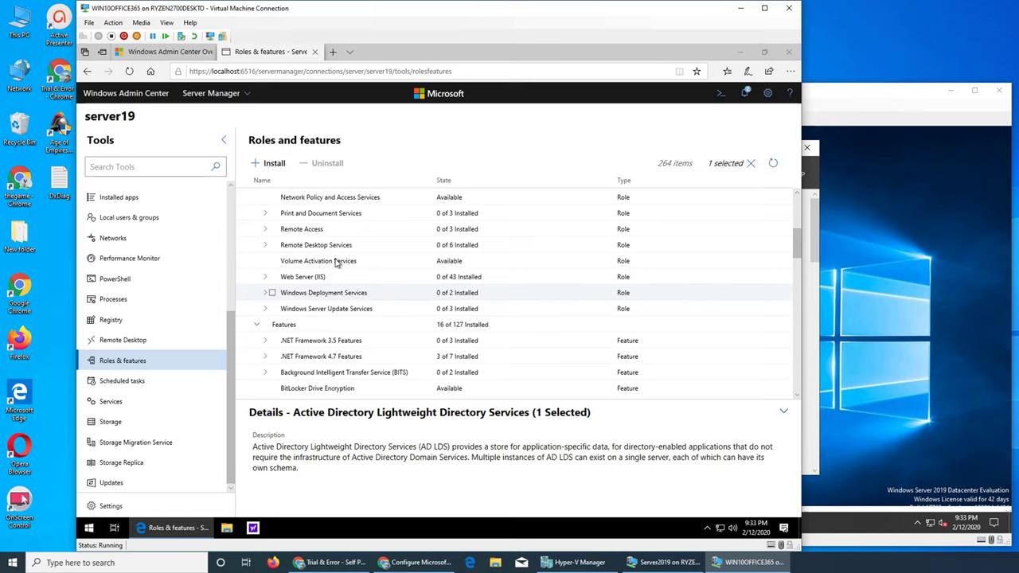
pyautogui.click(156, 169)
pyautogui.write('users')
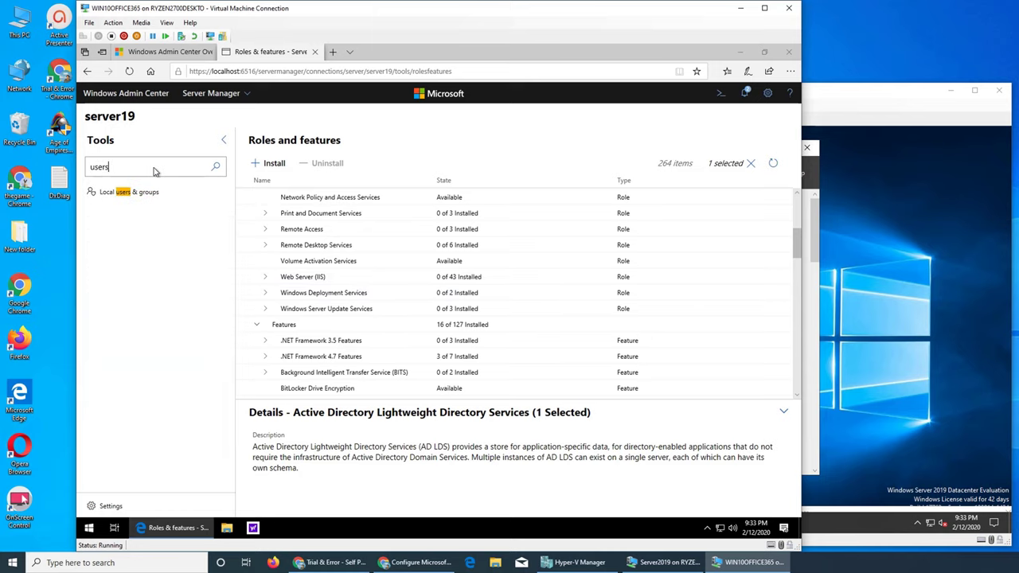
pyautogui.scroll(-3, 363, 285)
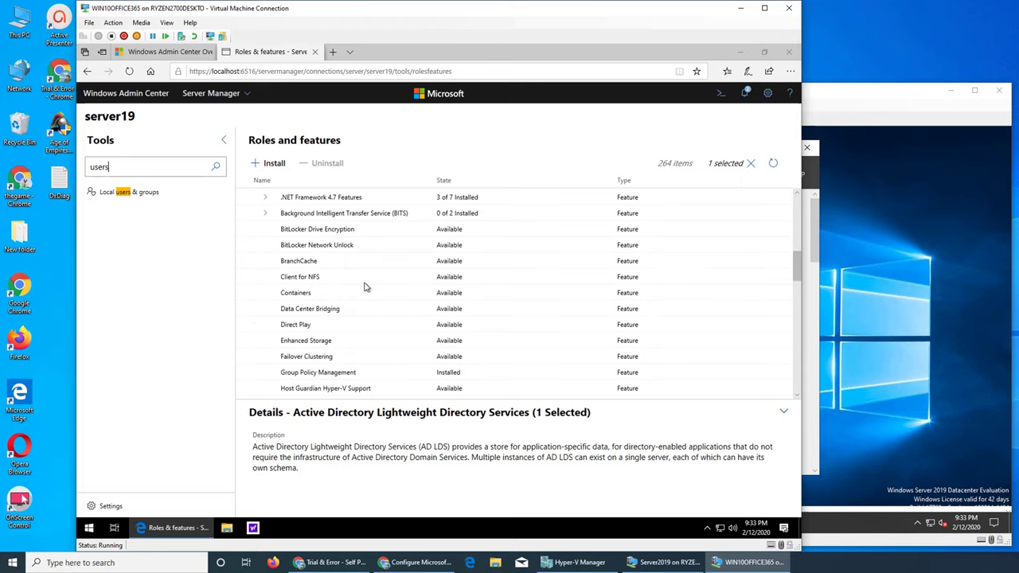
pyautogui.scroll(-3, 557, 291)
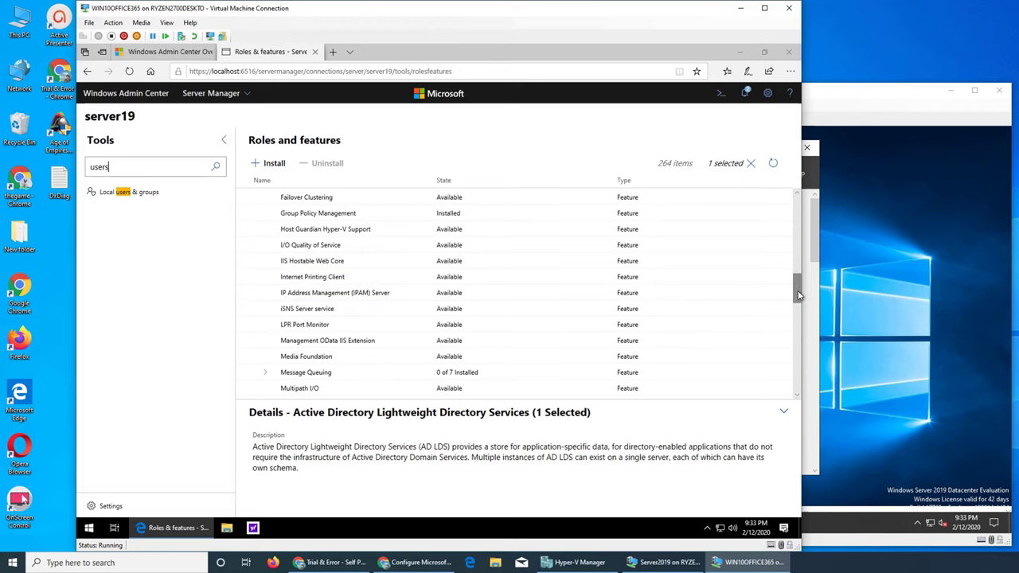
pyautogui.moveTo(802, 311); pyautogui.dragTo(800, 208)
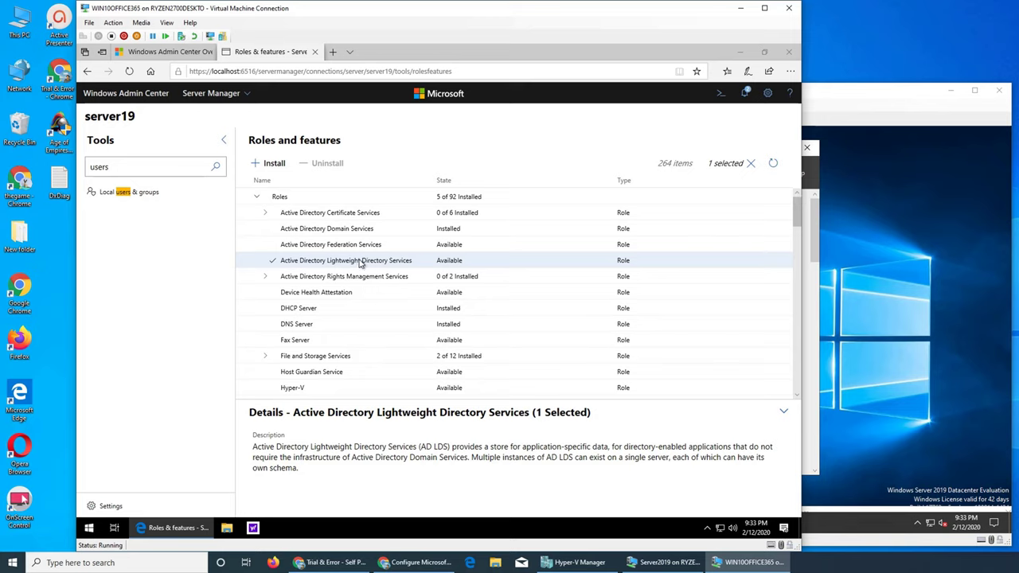
pyautogui.click(270, 163)
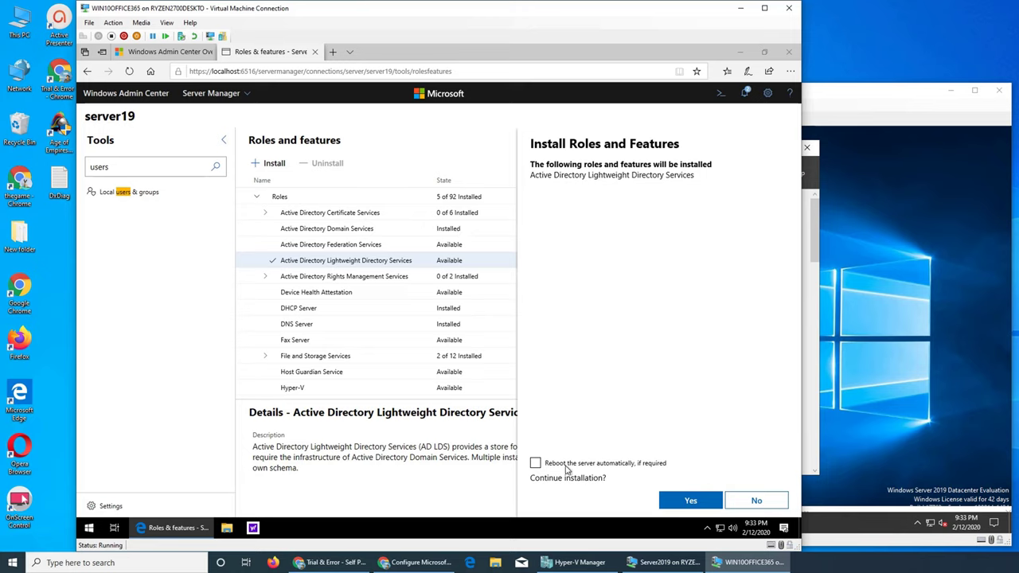
# Confirm the AD LDS install with automatic reboot allowed, and clear the tools search.
pyautogui.click(537, 465)
pyautogui.click(683, 502)
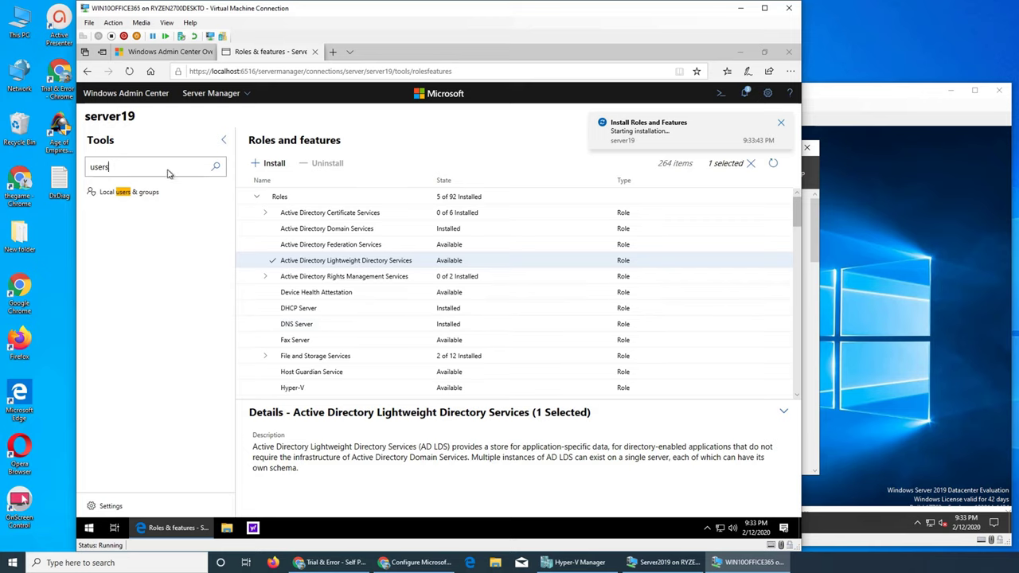
pyautogui.press('BackSpace')
pyautogui.press('BackSpace')
pyautogui.press('BackSpace')
pyautogui.press('BackSpace')
pyautogui.press('BackSpace')
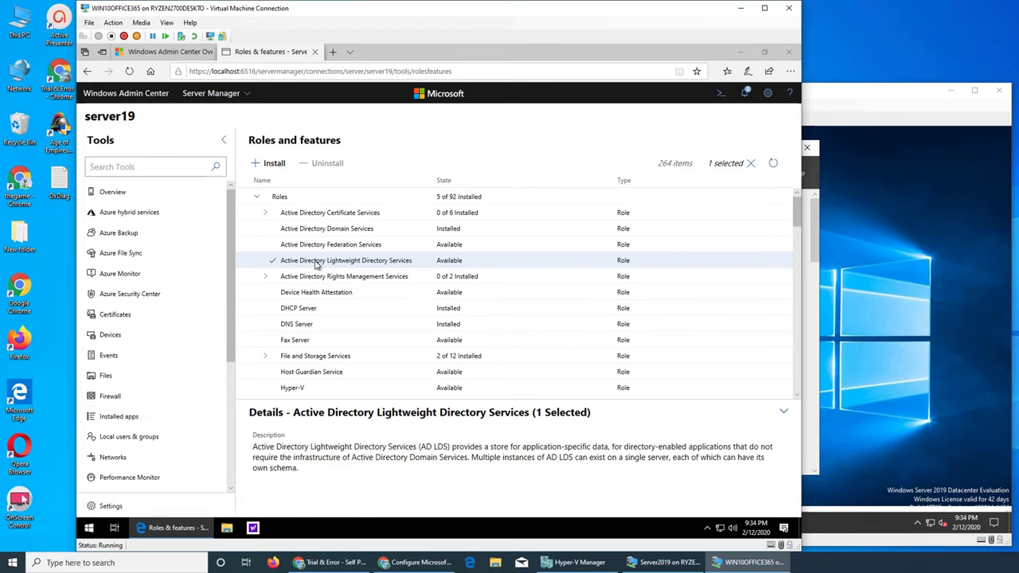
# Open Installed apps on server19, listing 17 apps including Google Chrome and PDQ Inventory.
pyautogui.scroll(-3, 220, 296)
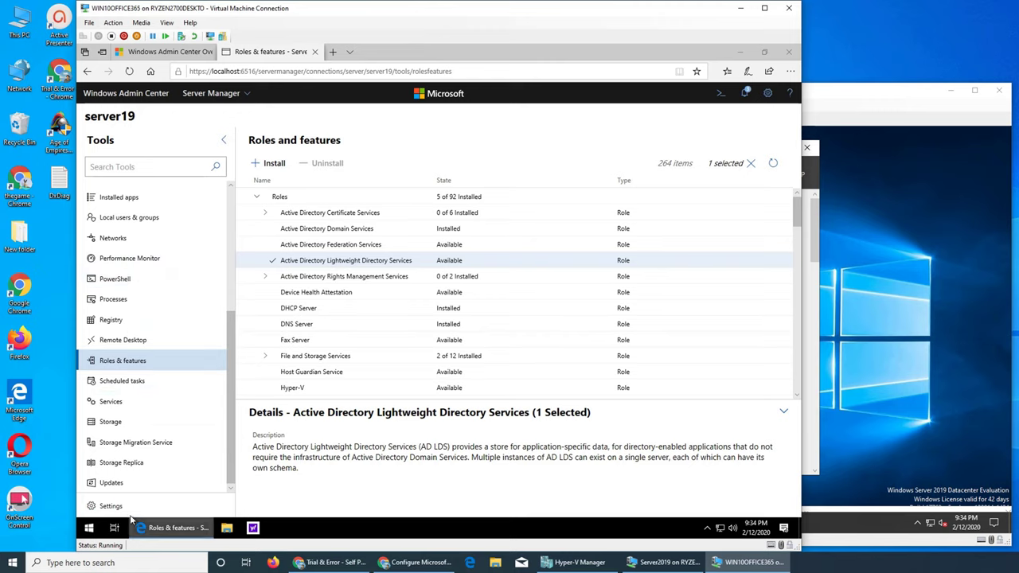
pyautogui.scroll(2, 157, 462)
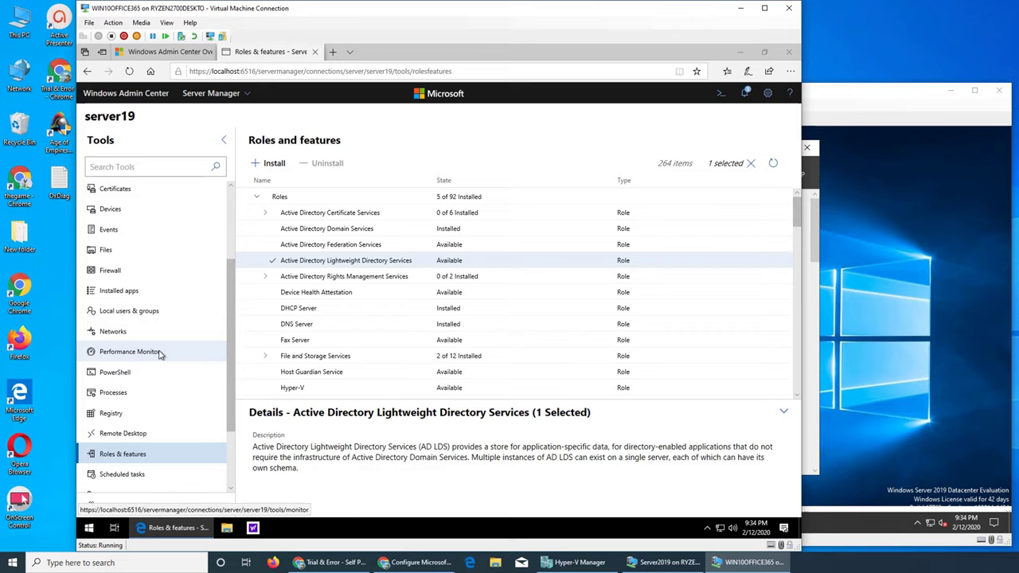
pyautogui.click(142, 293)
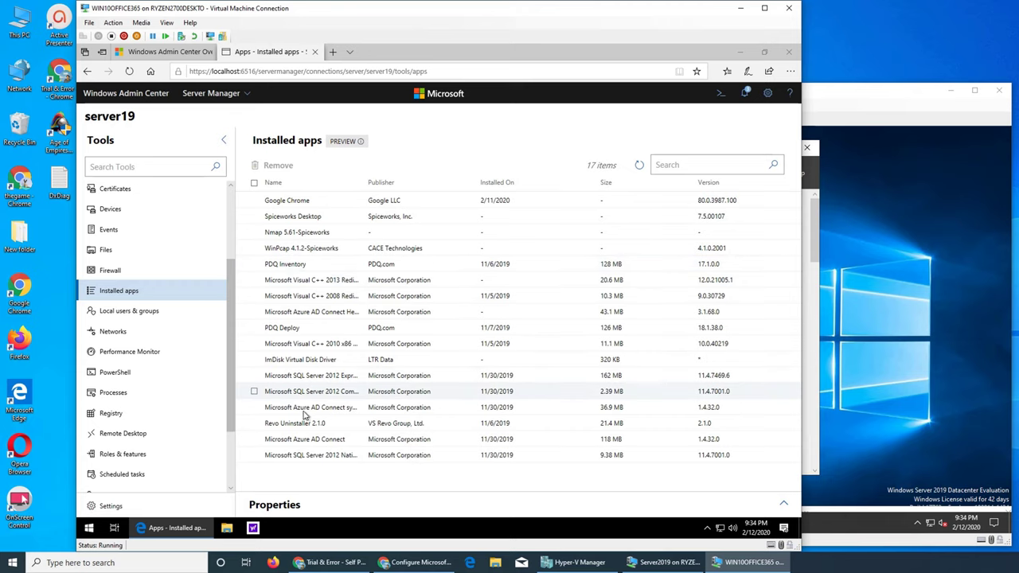
pyautogui.scroll(3, 200, 287)
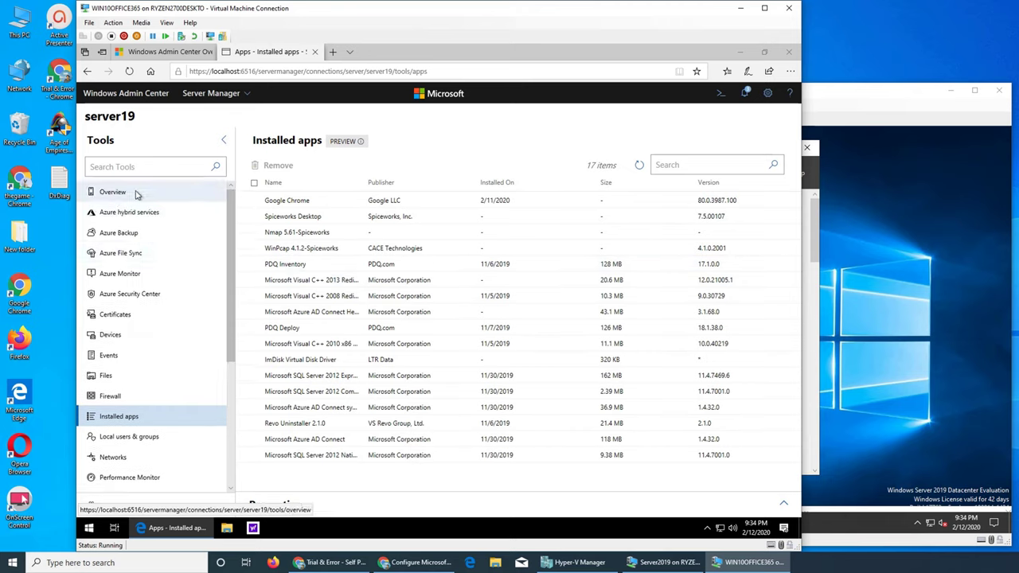
# Open server19's Overview and scroll to the Memory (about 73% of 4.2 GB) and Ethernet charts.
pyautogui.click(112, 192)
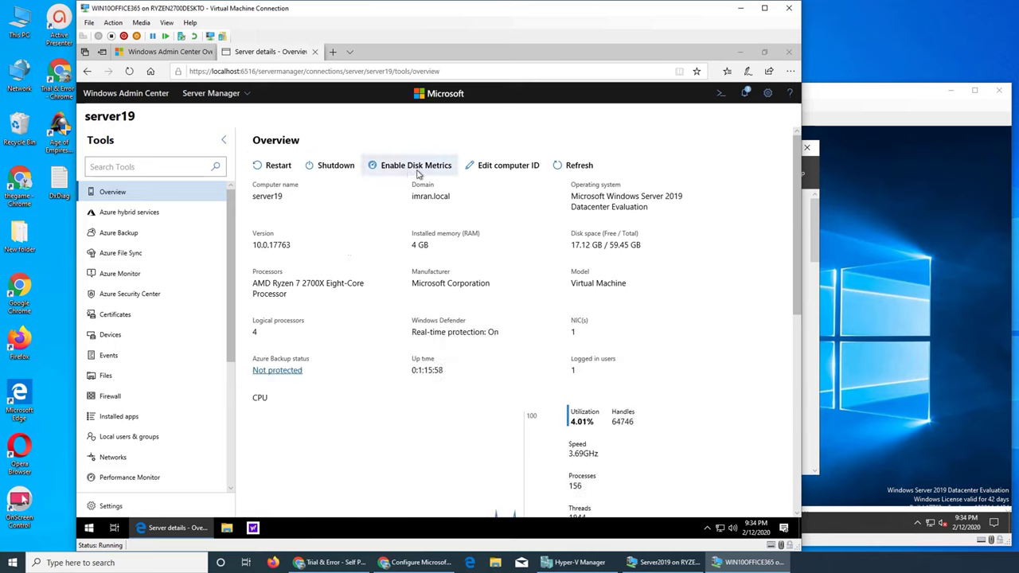
pyautogui.scroll(-5, 511, 220)
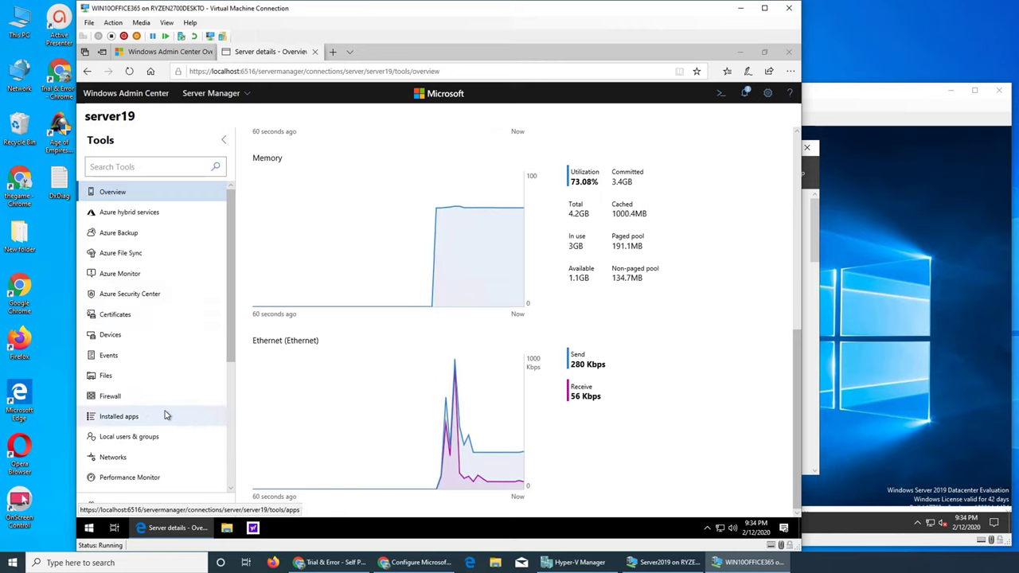
pyautogui.scroll(-2, 173, 438)
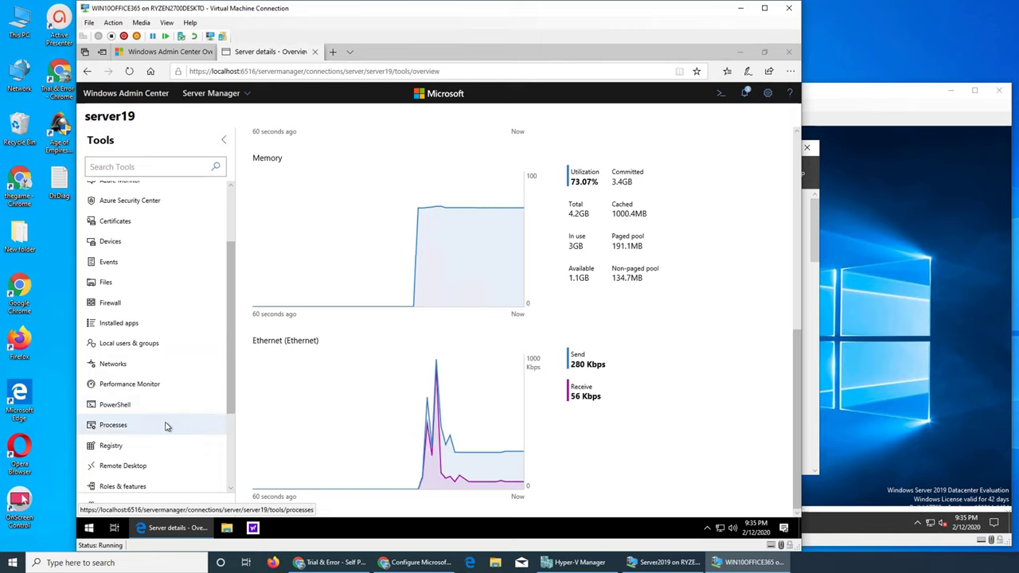
pyautogui.scroll(-1, 168, 428)
pyautogui.scroll(-2, 163, 426)
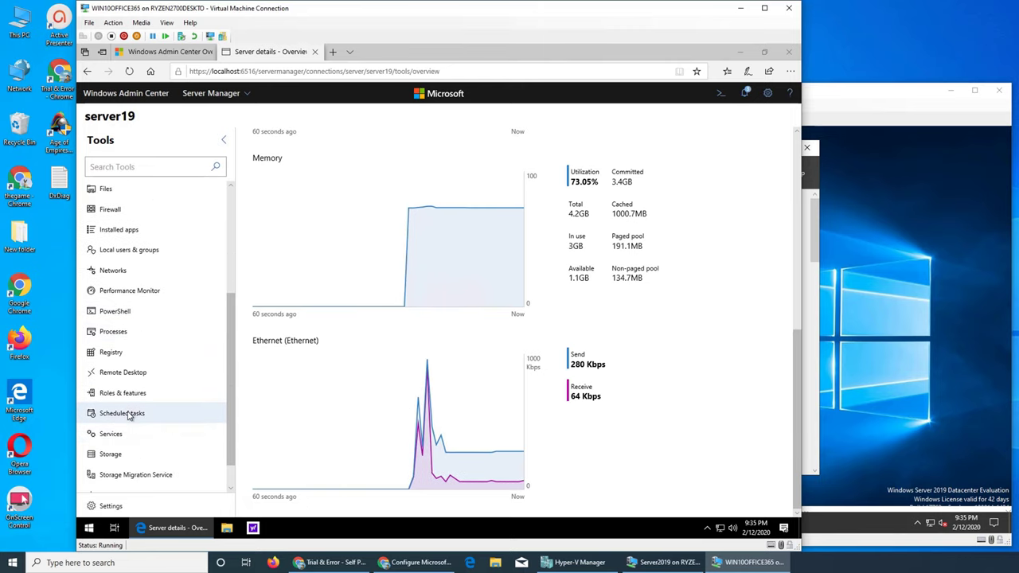
# Open server19's Roles & features and view the AD LDS details, now marked Installed.
pyautogui.click(137, 393)
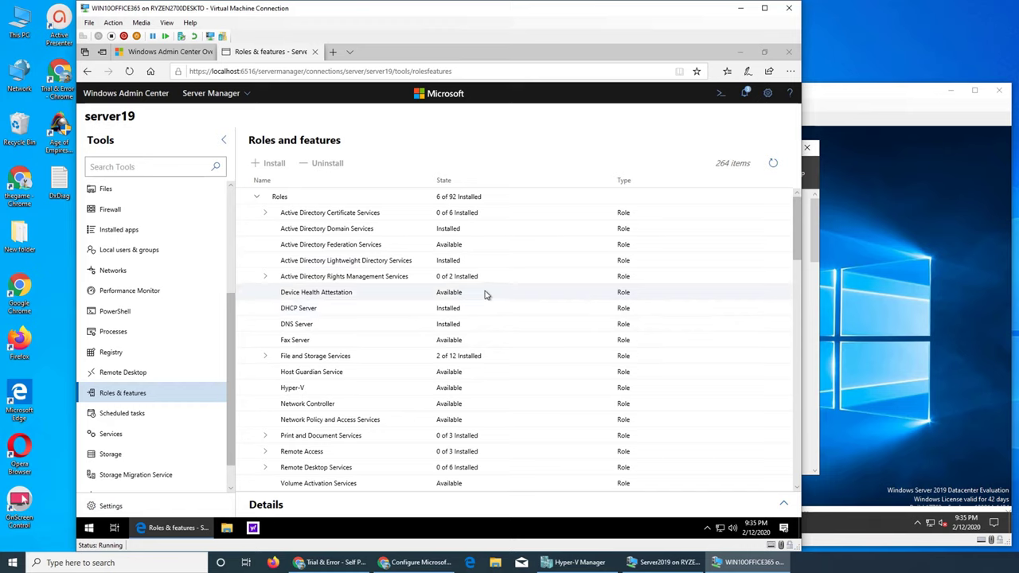
pyautogui.click(449, 263)
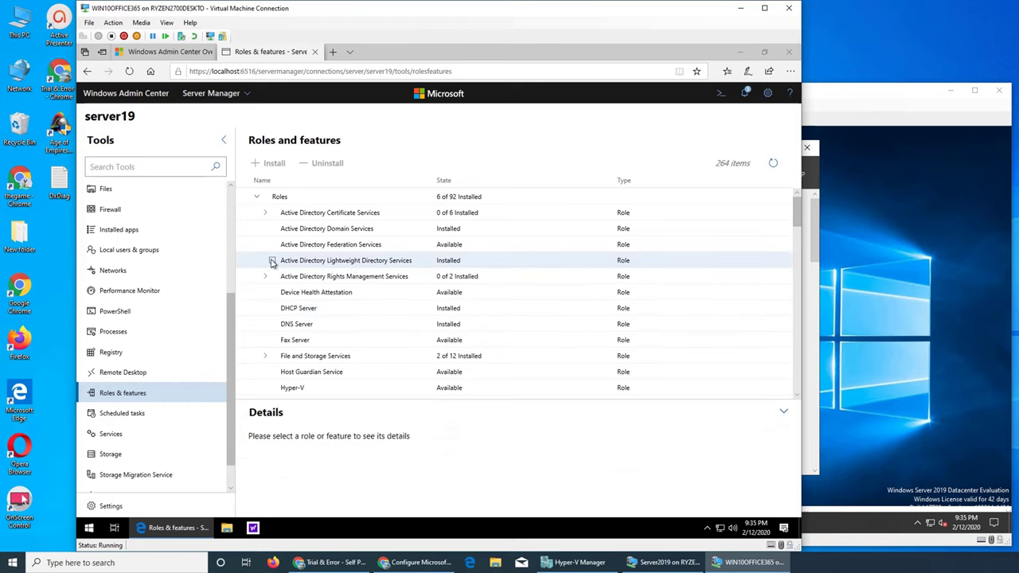
pyautogui.click(272, 263)
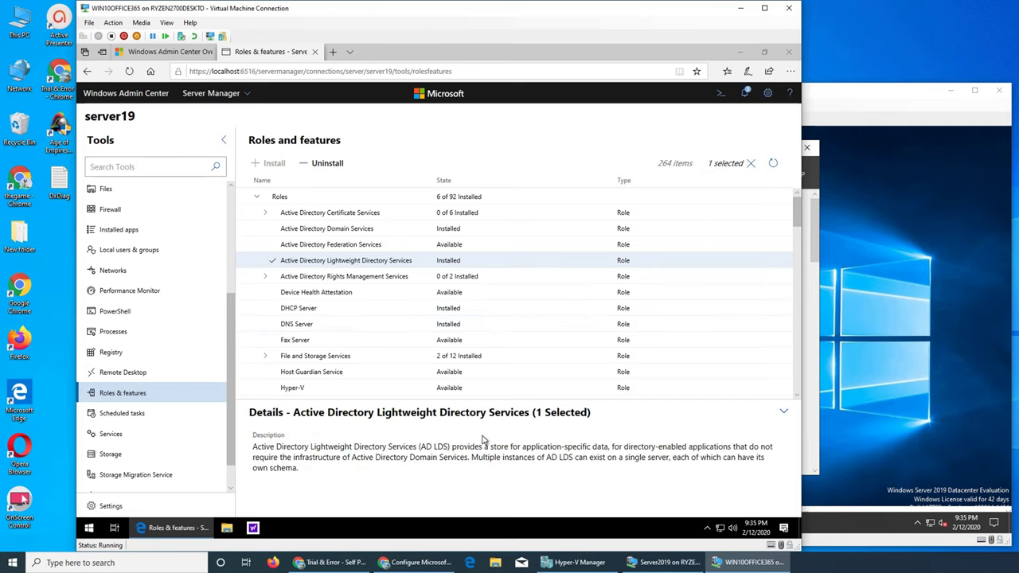
pyautogui.click(782, 413)
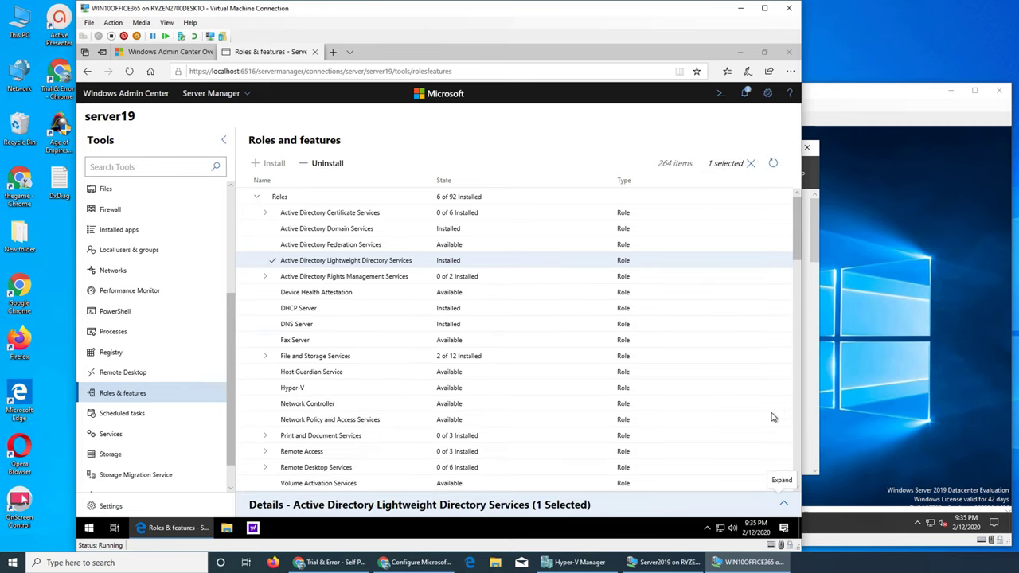
pyautogui.rightClick(326, 261)
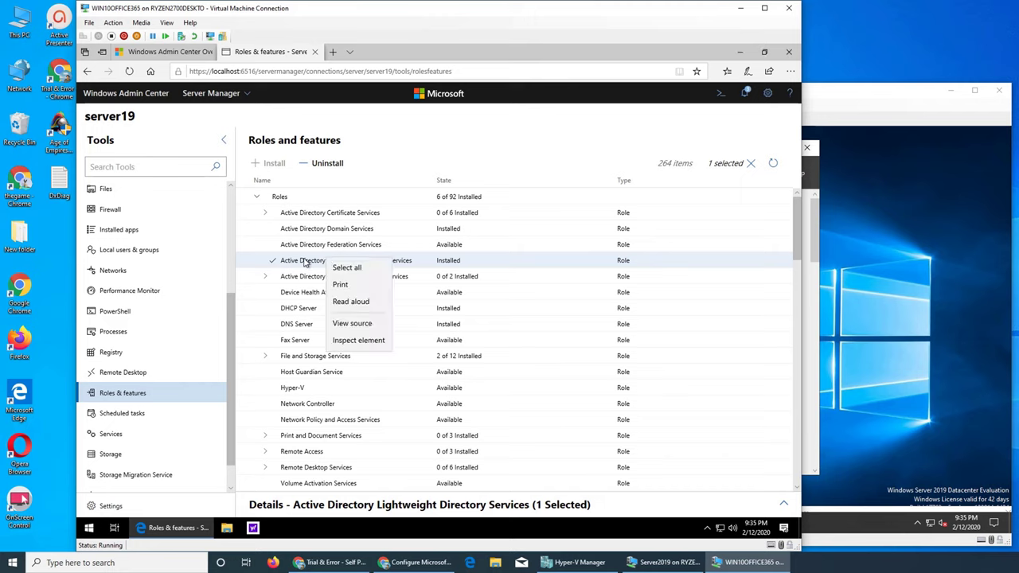
pyautogui.click(301, 263)
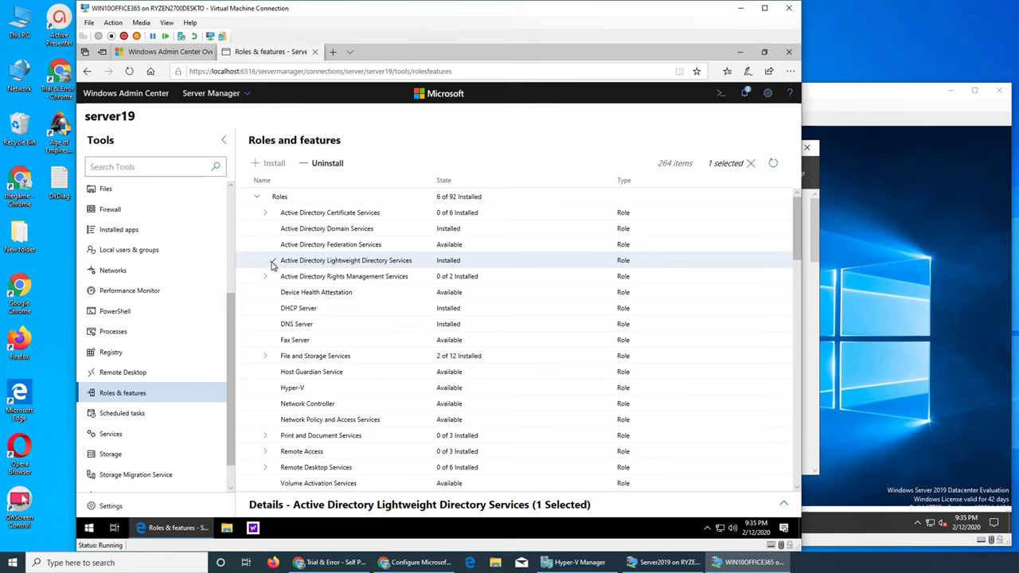
pyautogui.click(303, 262)
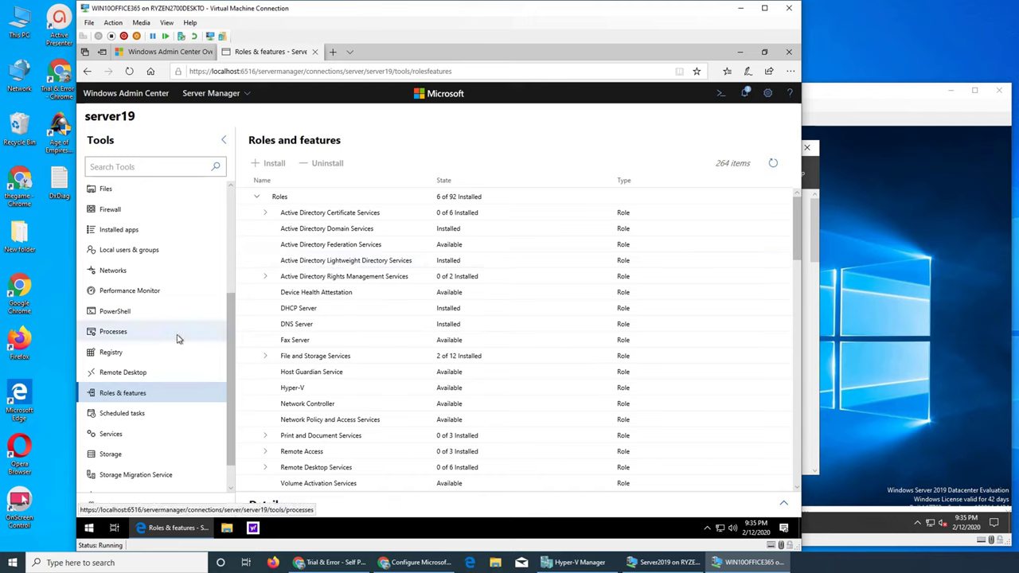
# Expand Active Directory Rights Management Services, recheck AD LDS details, and scroll through the features list.
pyautogui.scroll(-1, 178, 339)
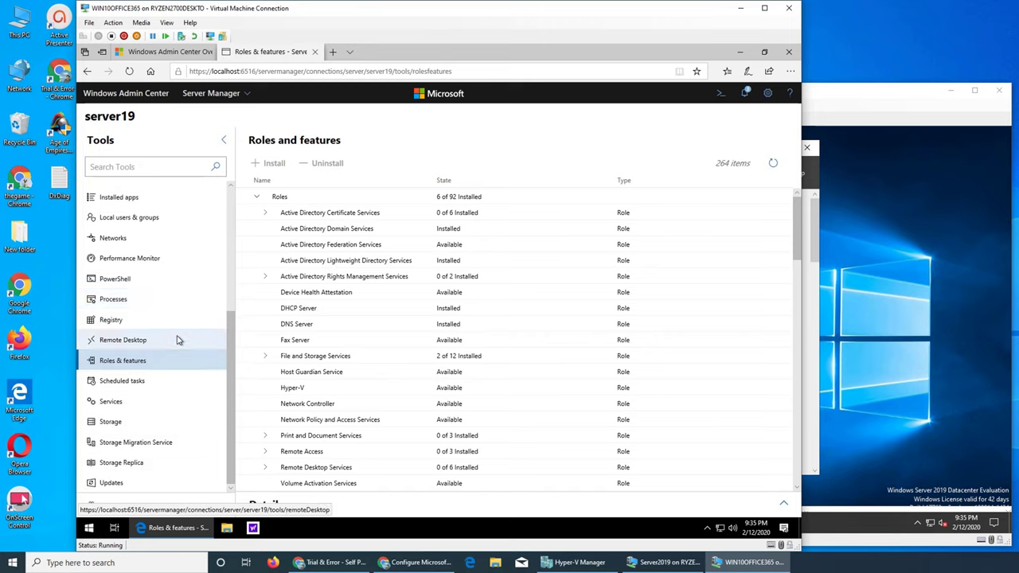
pyautogui.moveTo(178, 531)
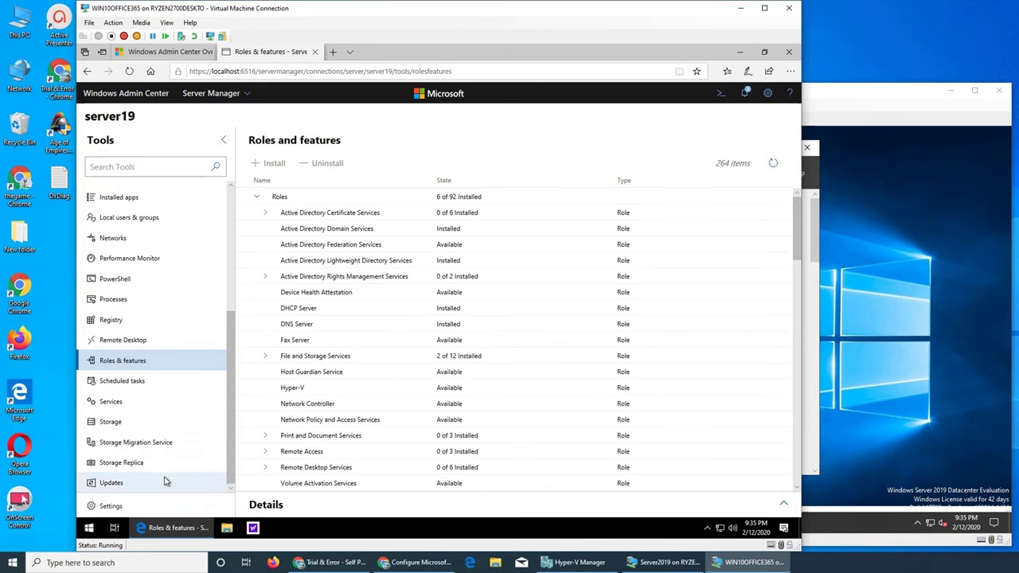
pyautogui.scroll(5, 174, 341)
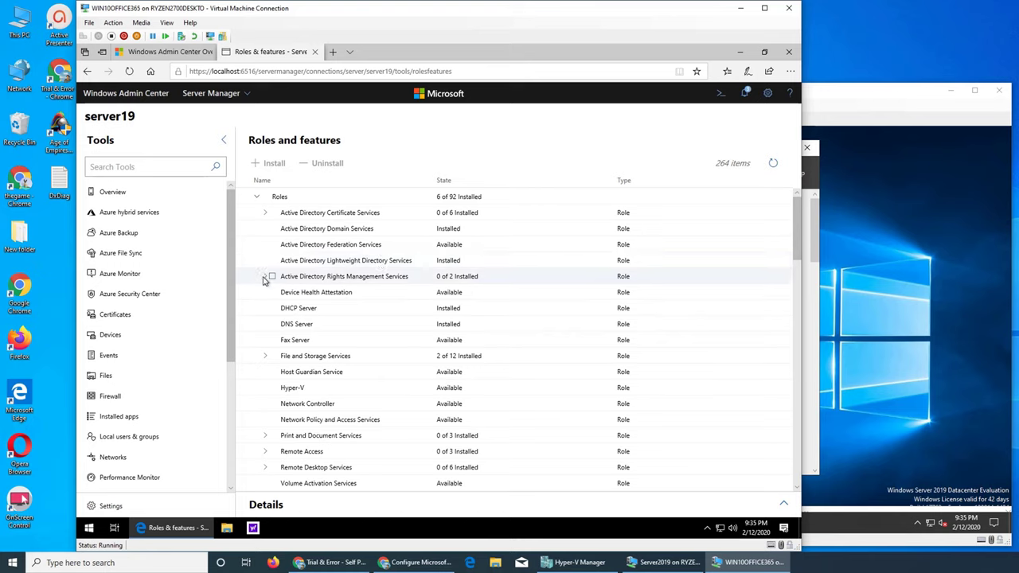
pyautogui.click(265, 278)
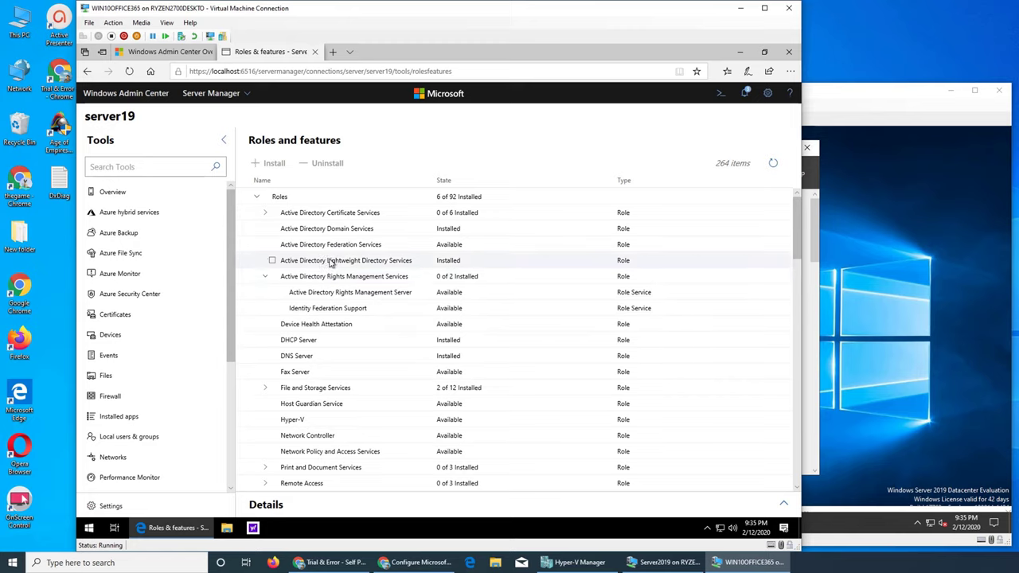
pyautogui.click(331, 263)
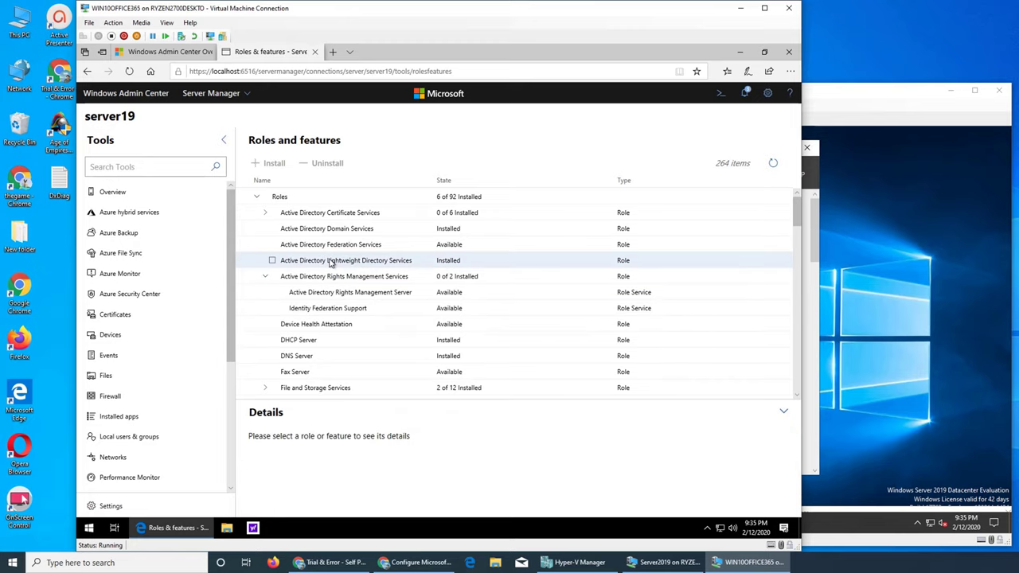
pyautogui.click(272, 262)
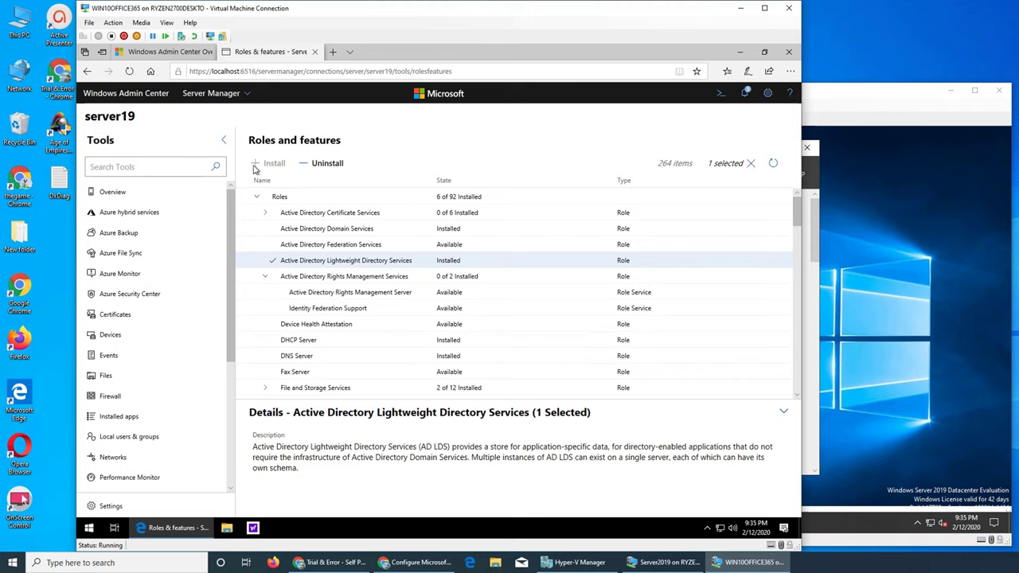
pyautogui.scroll(-5, 500, 335)
pyautogui.scroll(-3, 502, 336)
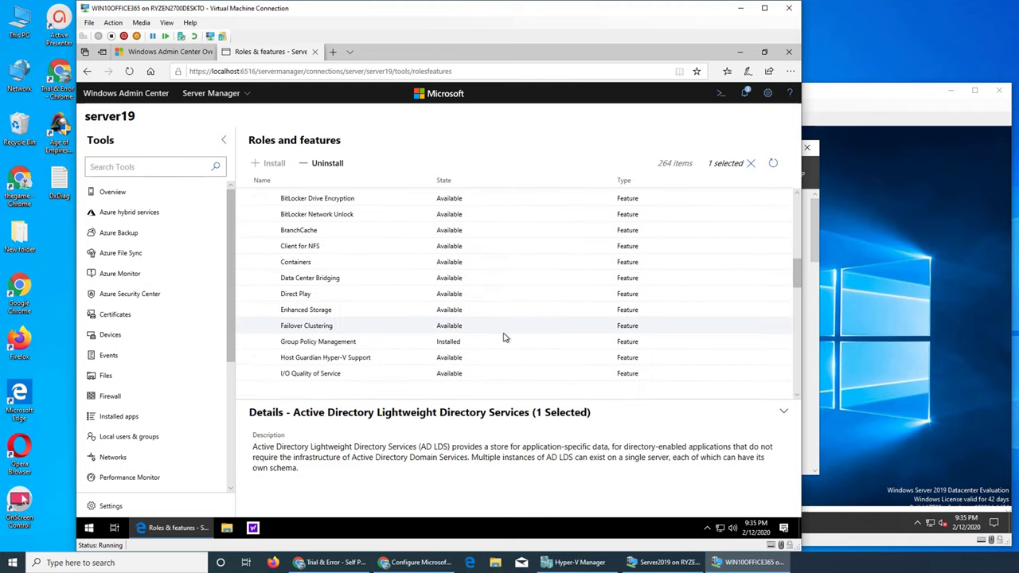
pyautogui.scroll(-12, 507, 337)
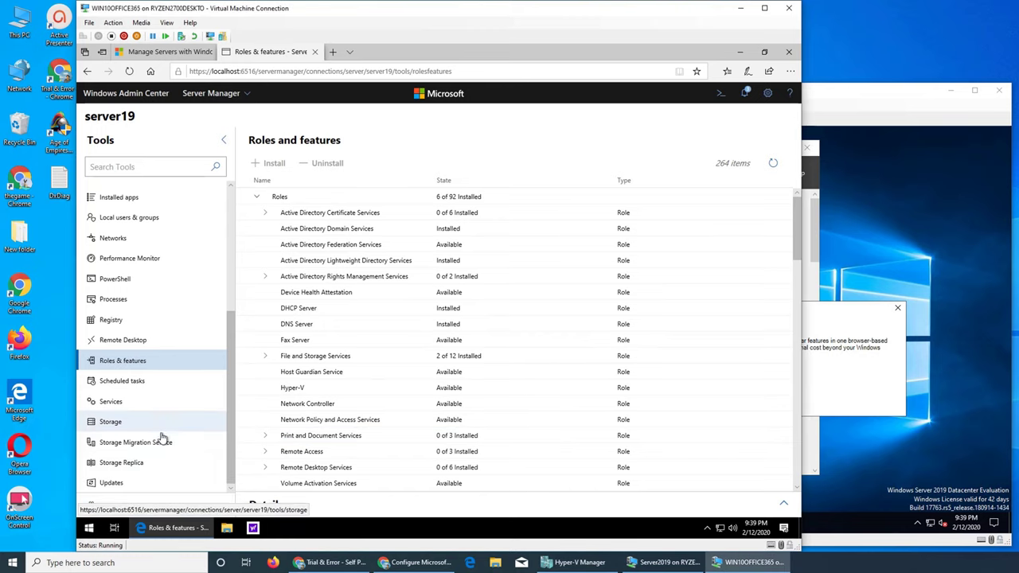
# Go to server19's Settings and select Role-based Access Control, which shows Not applied.
pyautogui.click(111, 506)
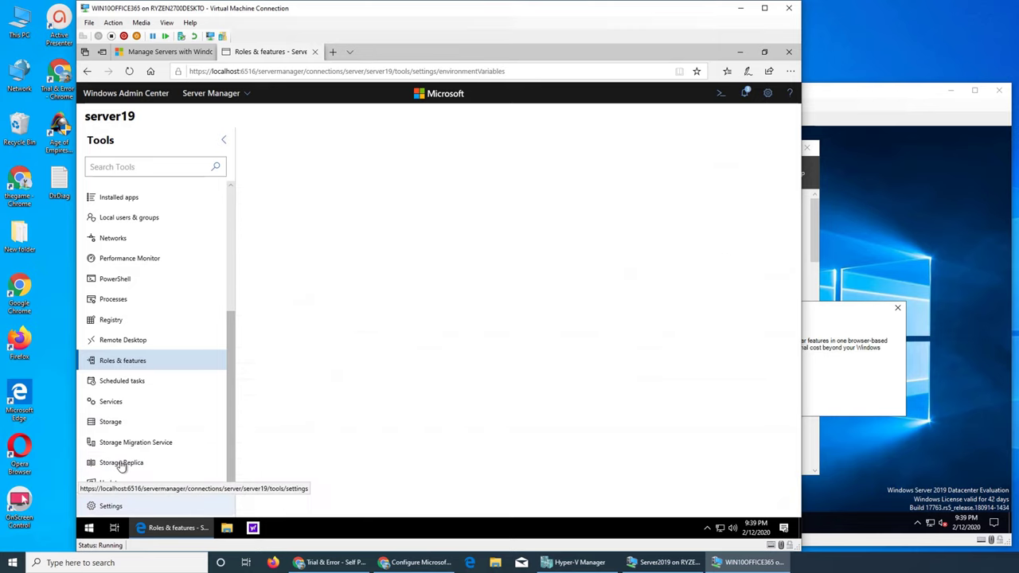
pyautogui.click(163, 402)
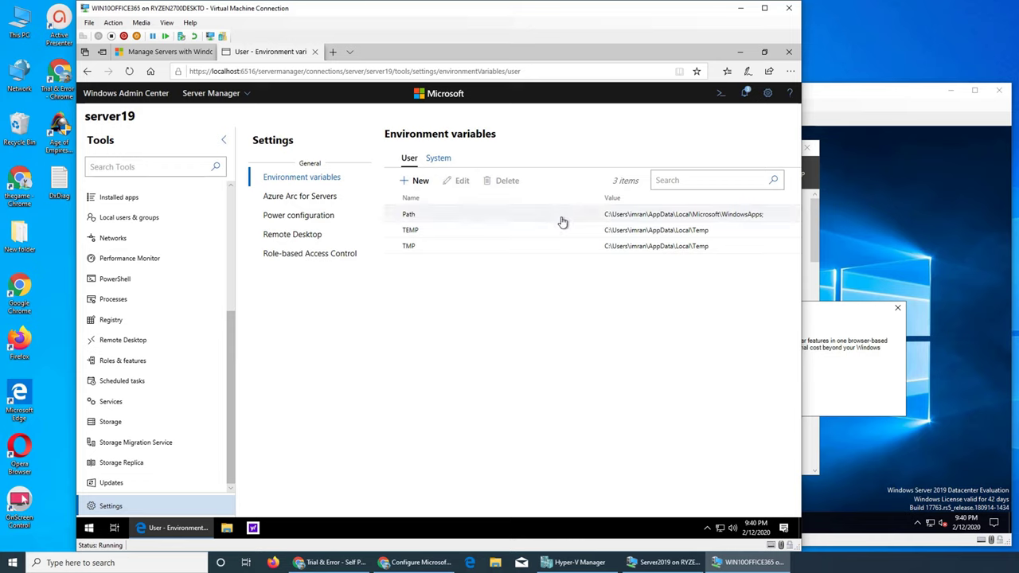
pyautogui.click(310, 253)
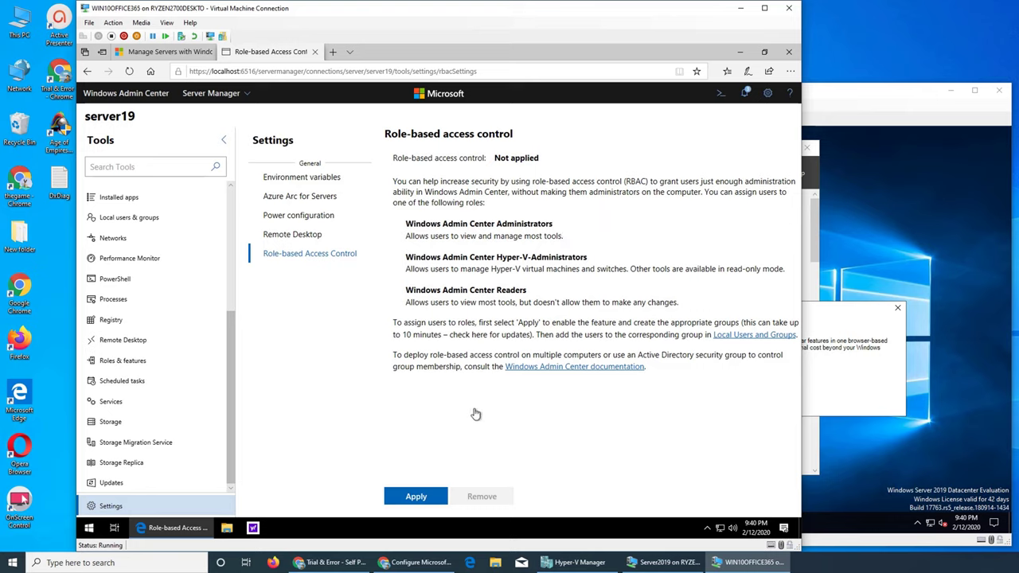
# Apply role-based access control to server19, accepting the WinRM service restart.
pyautogui.click(417, 497)
pyautogui.click(466, 342)
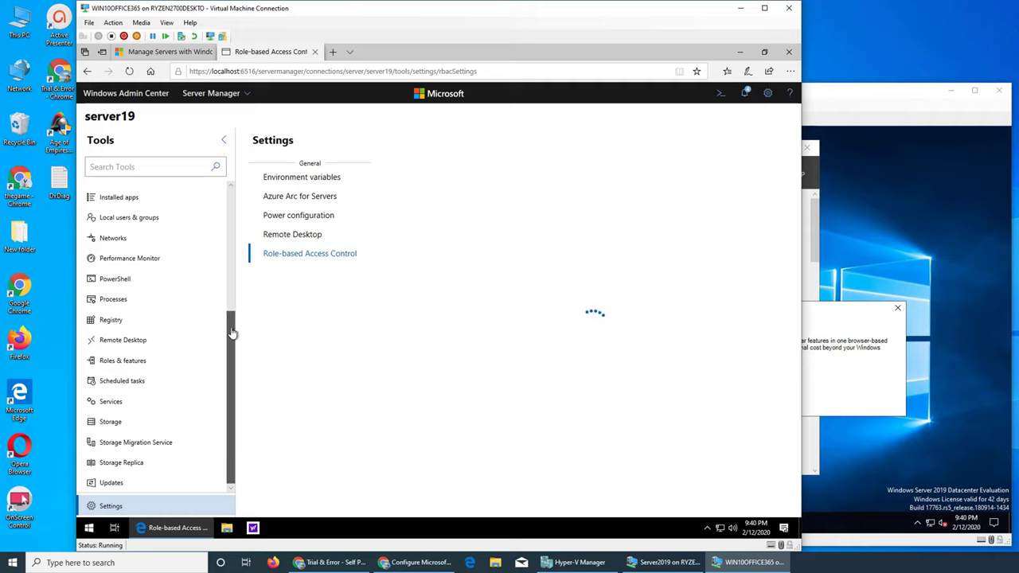
pyautogui.scroll(3, 235, 293)
pyautogui.scroll(1, 239, 231)
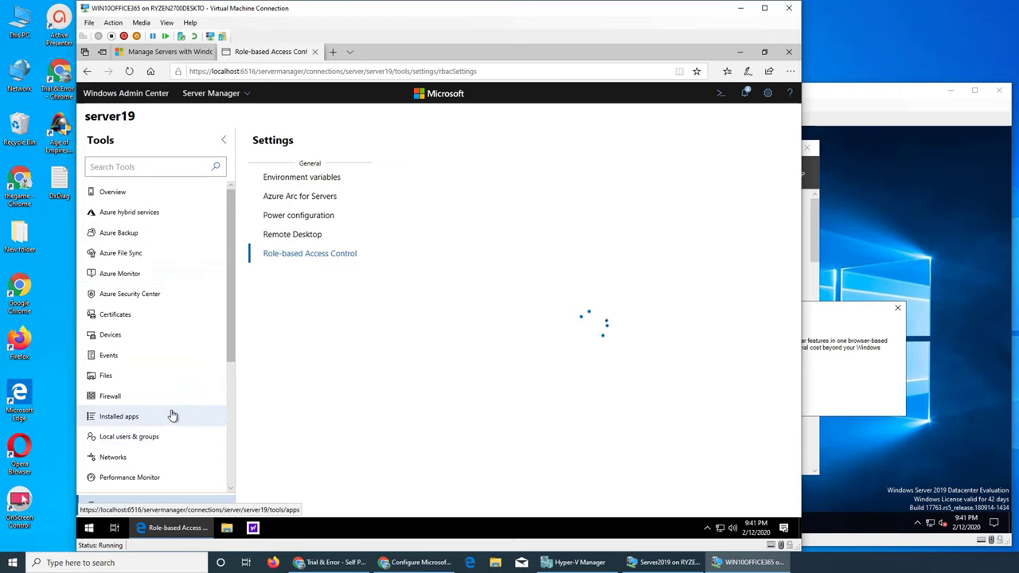
# Check Notifications to see role-based access control being scheduled on server19.
pyautogui.scroll(-1, 172, 415)
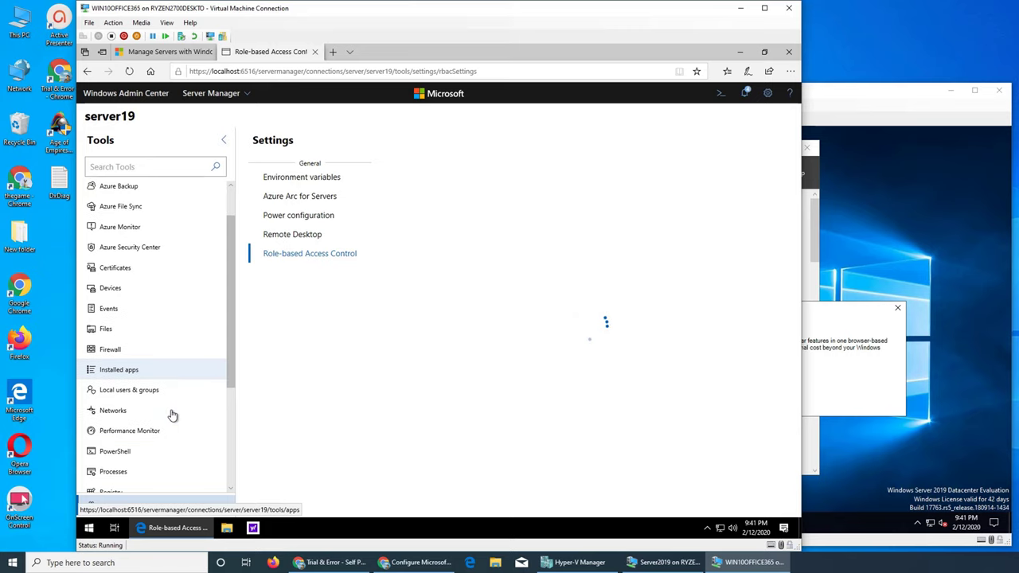
pyautogui.scroll(-1, 164, 452)
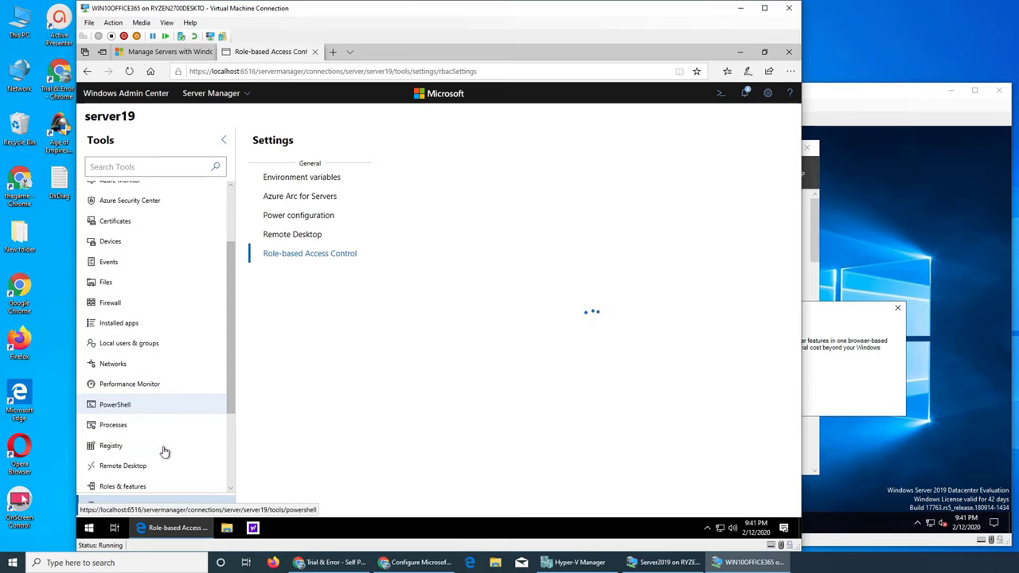
pyautogui.scroll(-1, 164, 453)
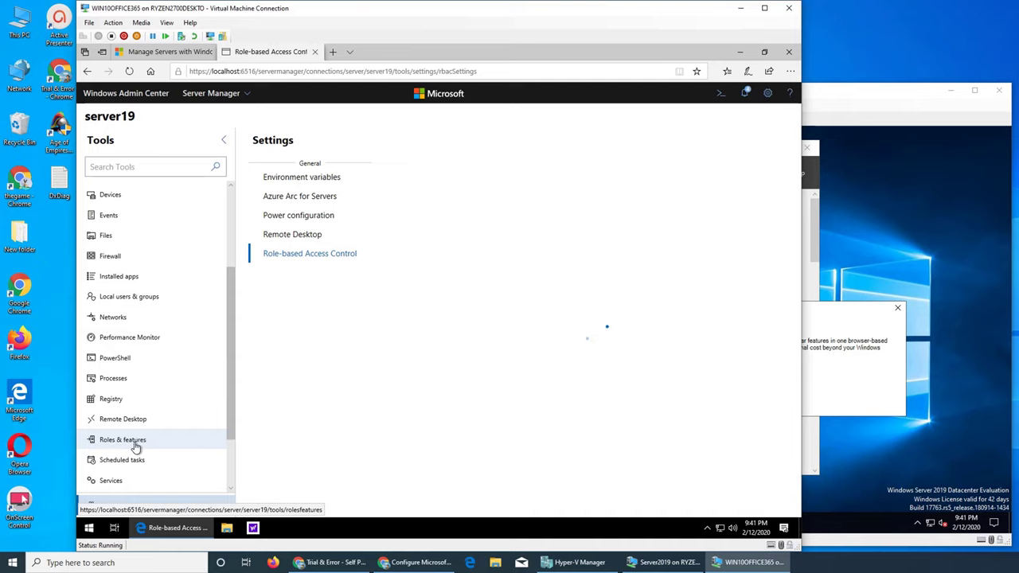
pyautogui.click(746, 95)
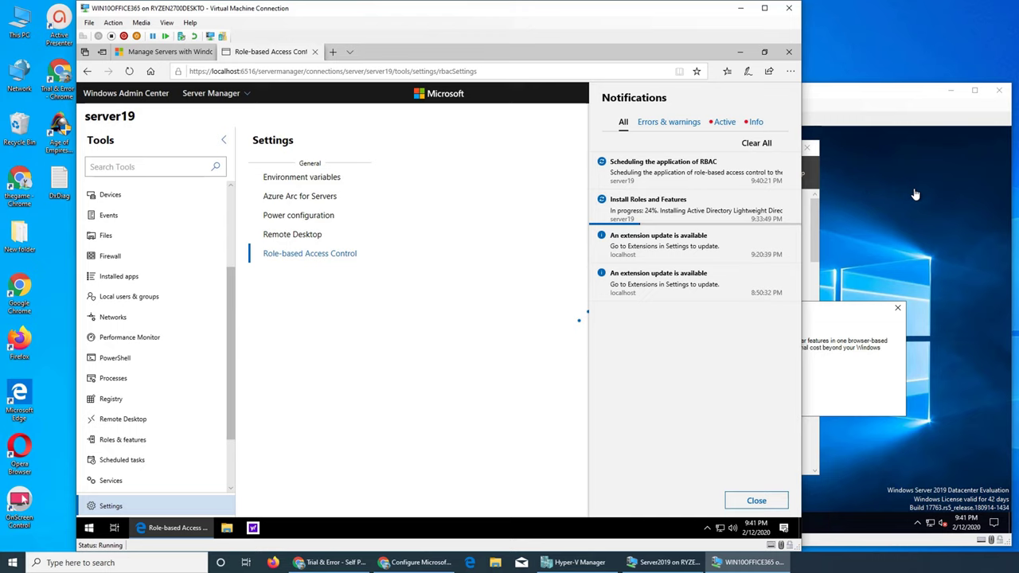
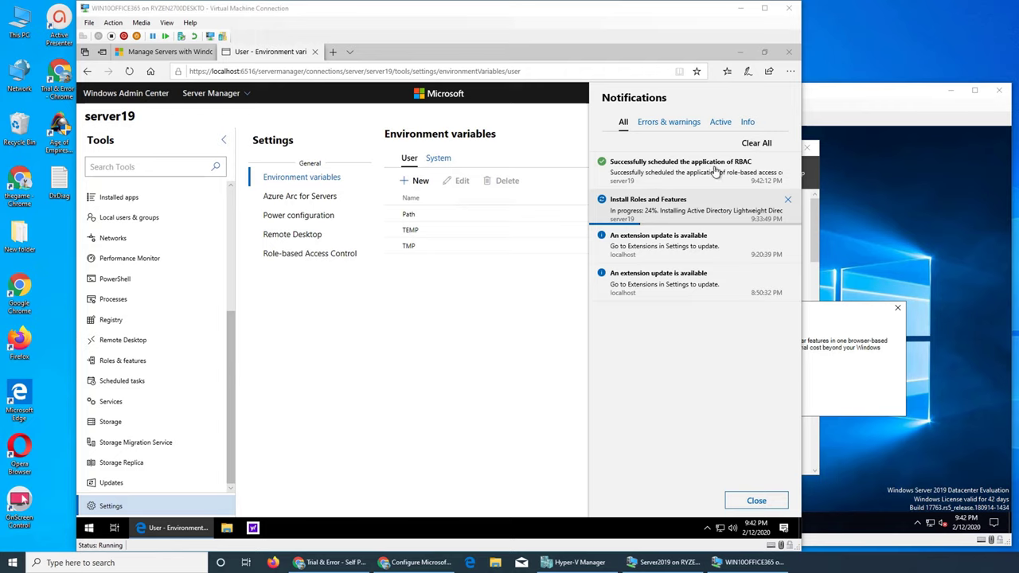
# Filter notifications by Errors & warnings, Active and Info, and read the connection-failure error.
pyautogui.click(672, 129)
pyautogui.click(723, 125)
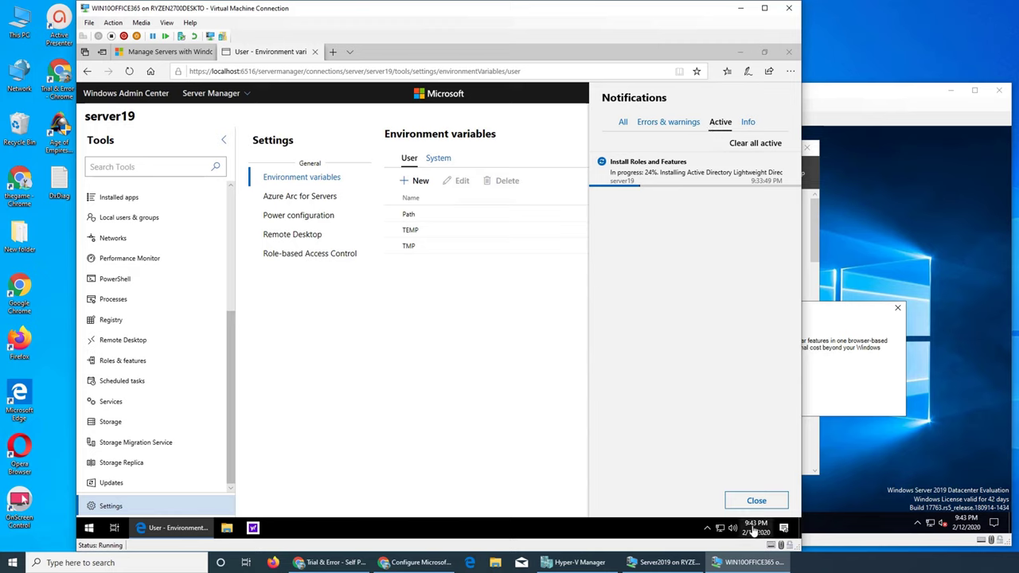
pyautogui.click(747, 124)
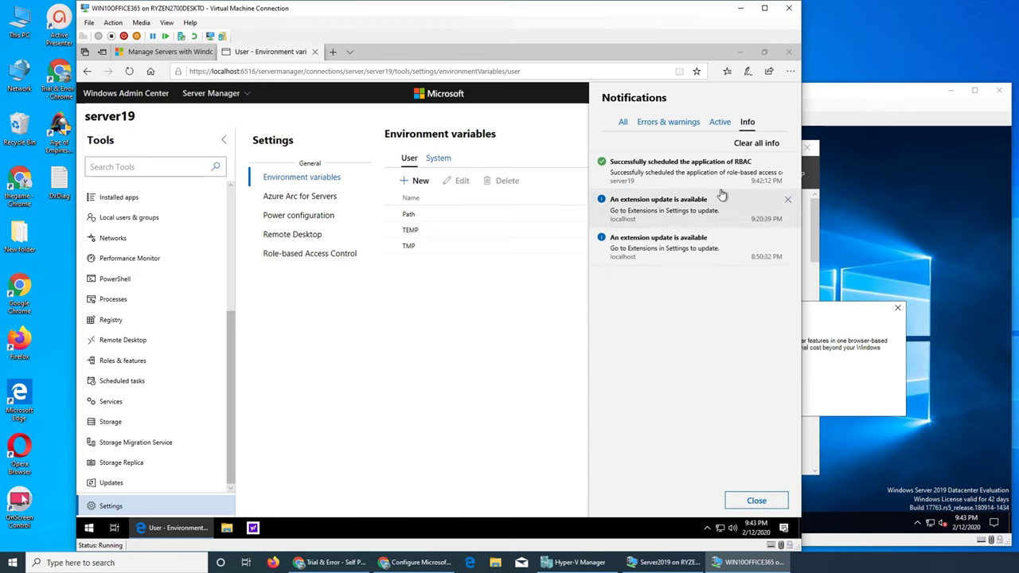
pyautogui.click(624, 125)
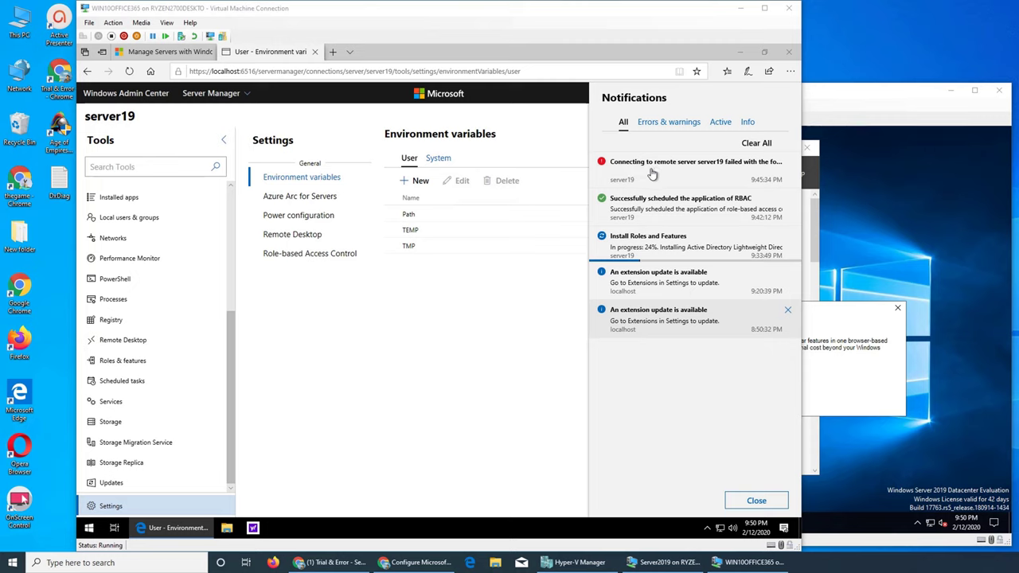
pyautogui.click(653, 164)
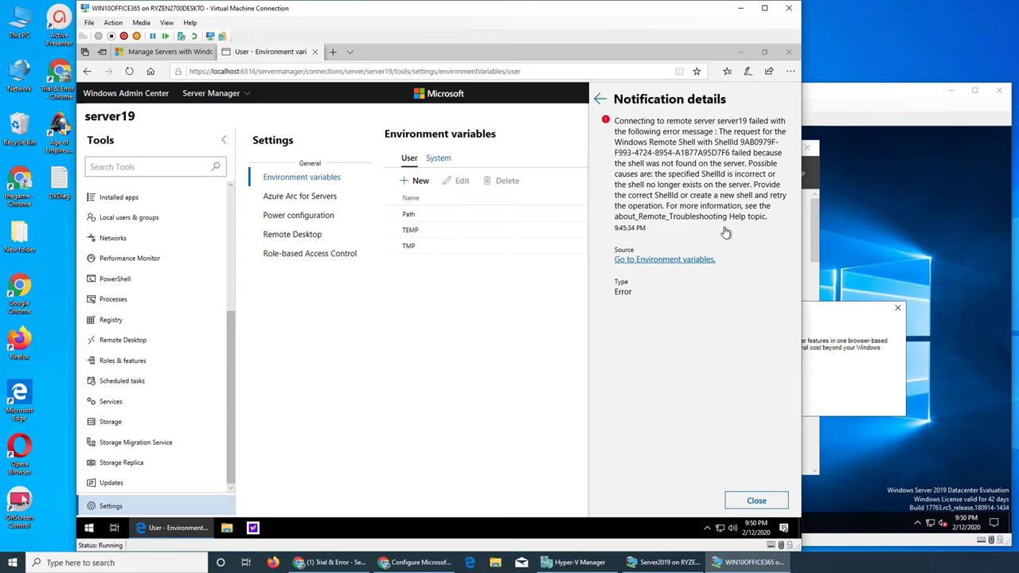
pyautogui.click(755, 500)
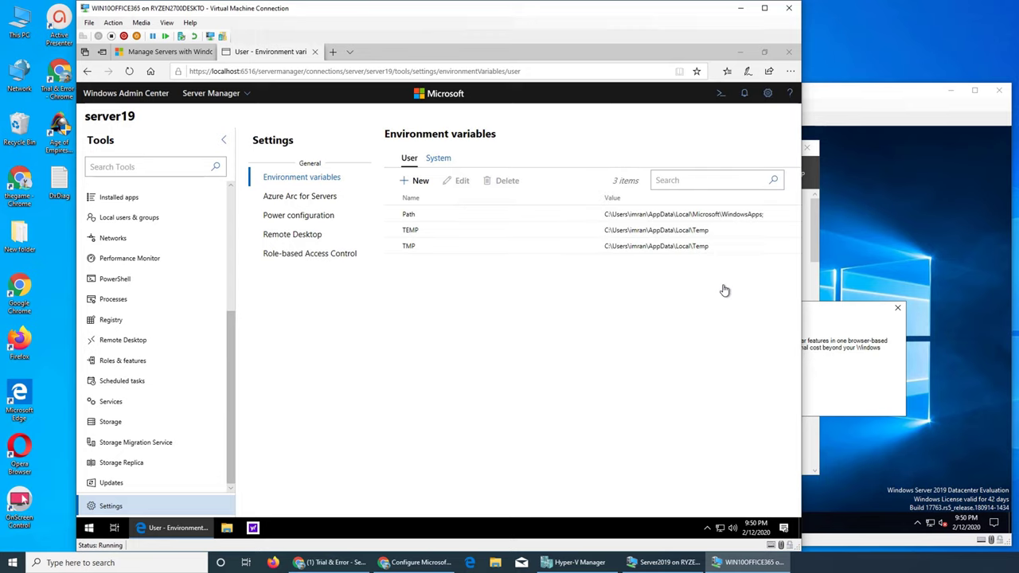
# Reopen the notifications list and open the Install Roles and Features task details.
pyautogui.click(744, 95)
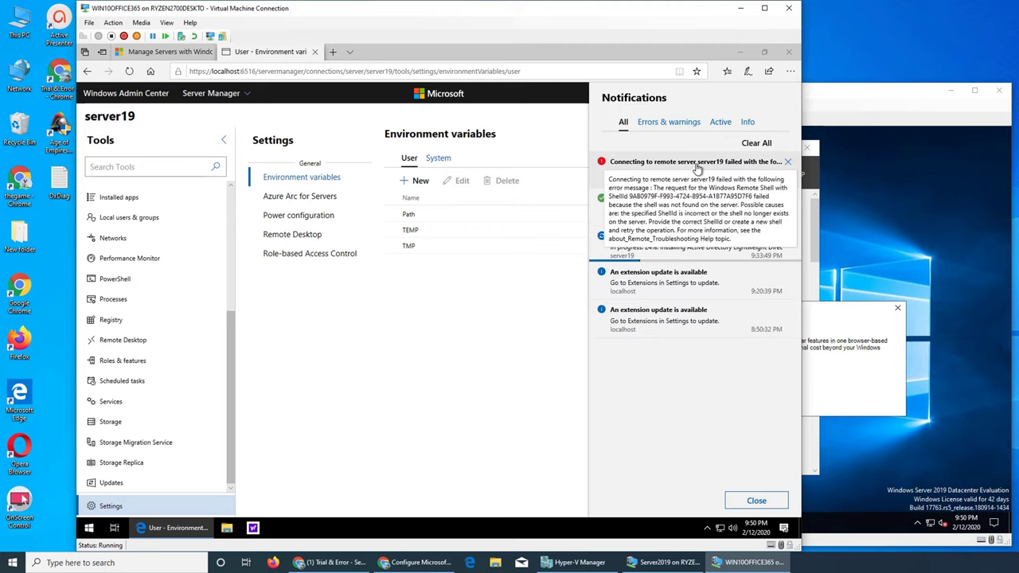
pyautogui.click(670, 123)
pyautogui.click(720, 124)
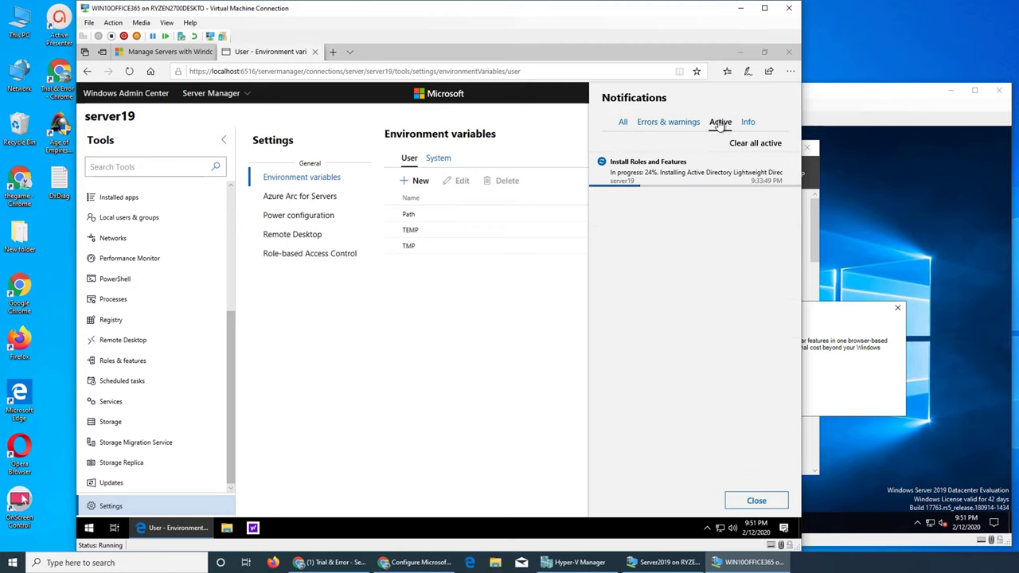
pyautogui.click(667, 181)
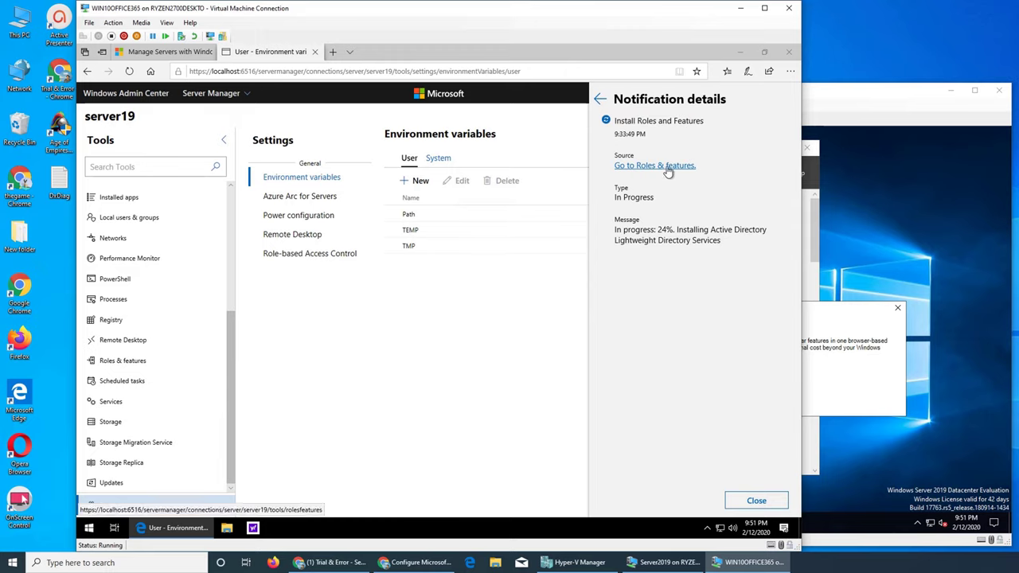
# Go to server19's Roles & features and select Active Directory Lightweight Directory Services.
pyautogui.click(666, 167)
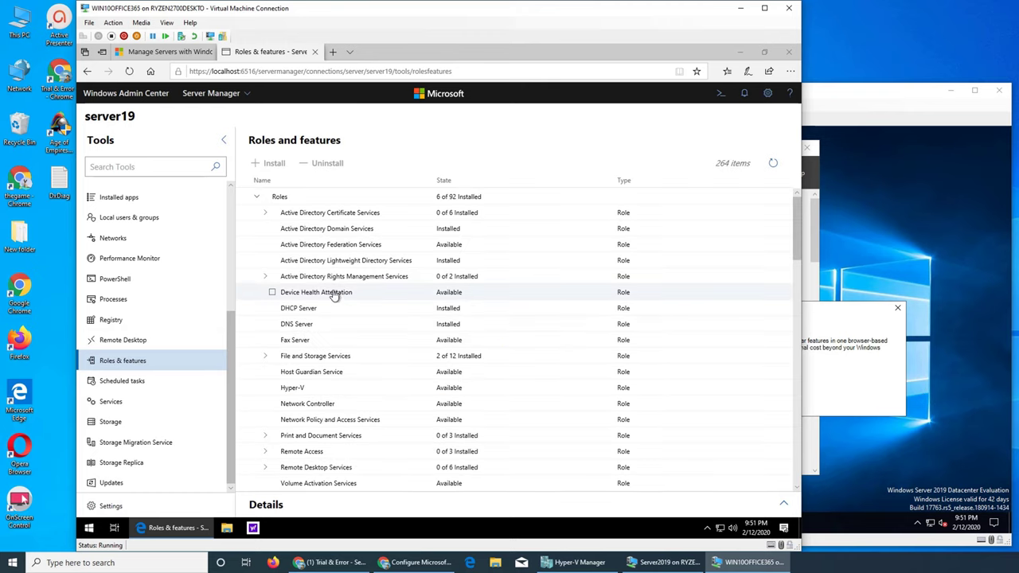
pyautogui.click(325, 265)
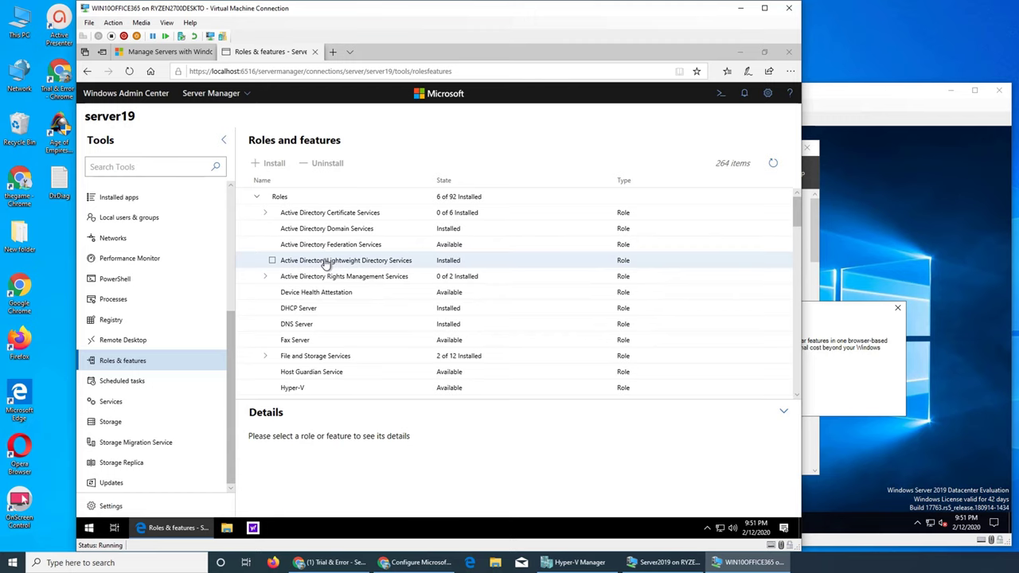
pyautogui.click(272, 262)
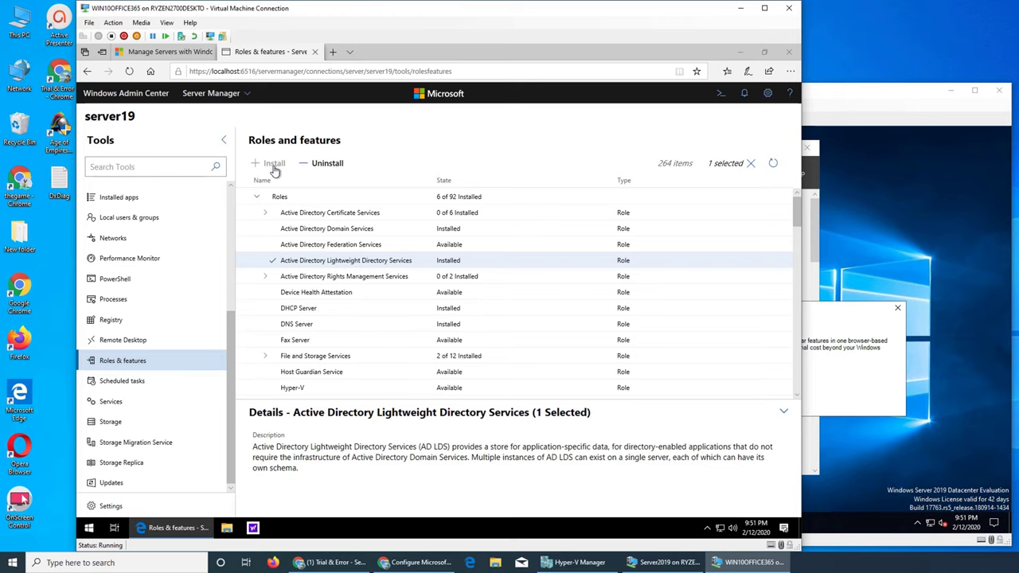
# Open the Installed apps tool for server19.
pyautogui.click(914, 475)
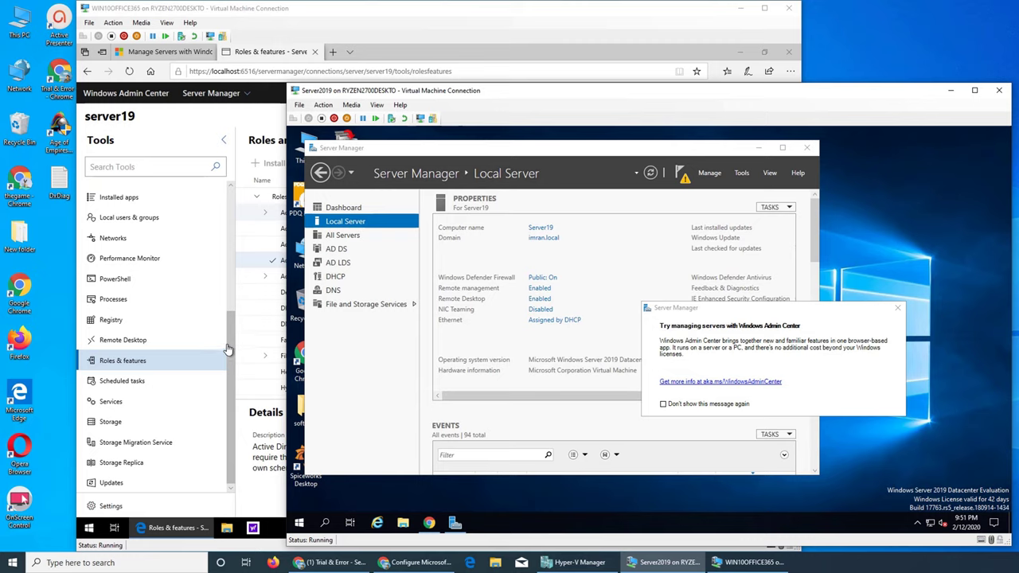
pyautogui.click(236, 400)
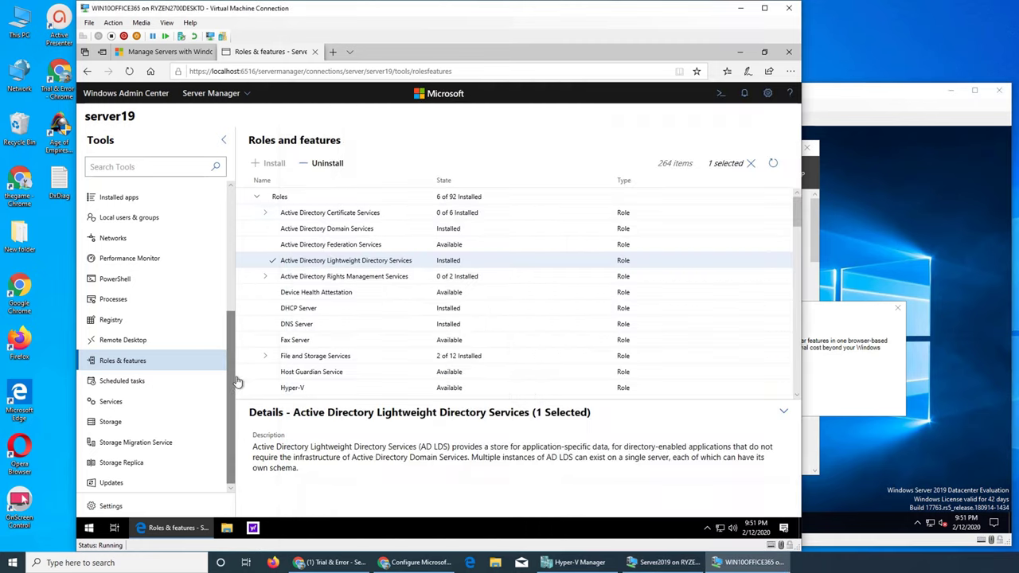
pyautogui.click(130, 200)
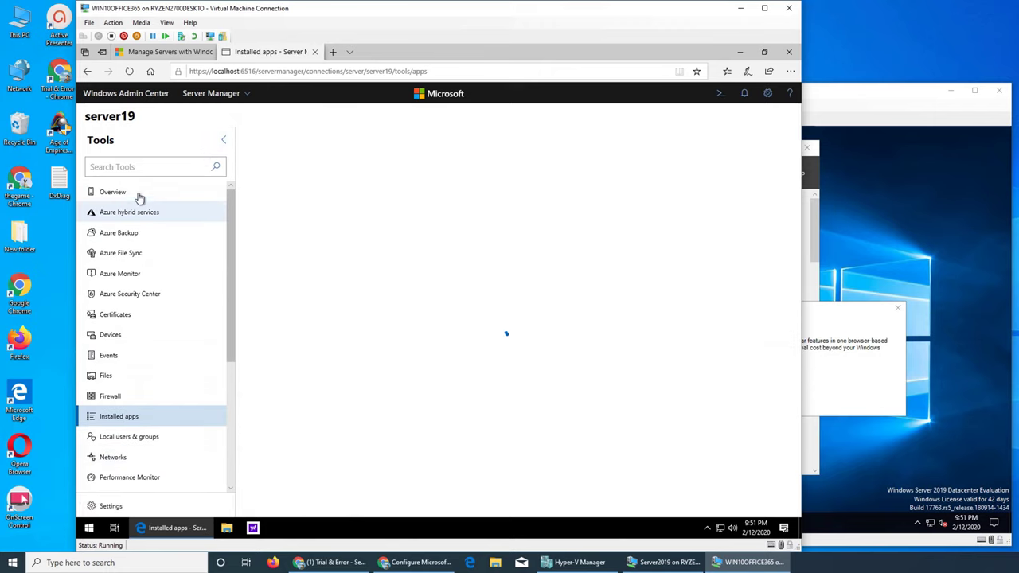
# Open server19's Overview and choose Restart to bring up the confirmation dialog.
pyautogui.click(117, 197)
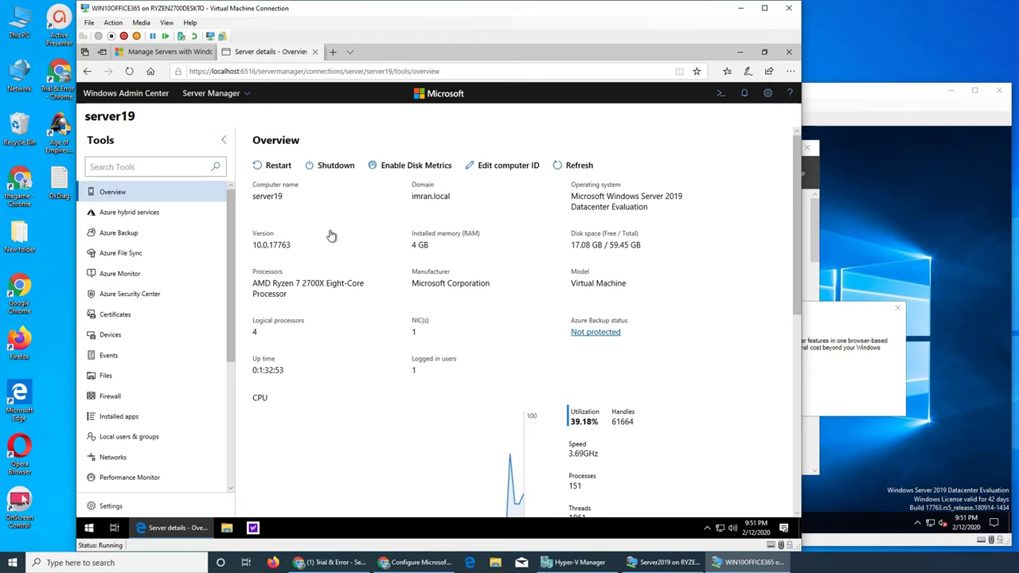
pyautogui.click(840, 95)
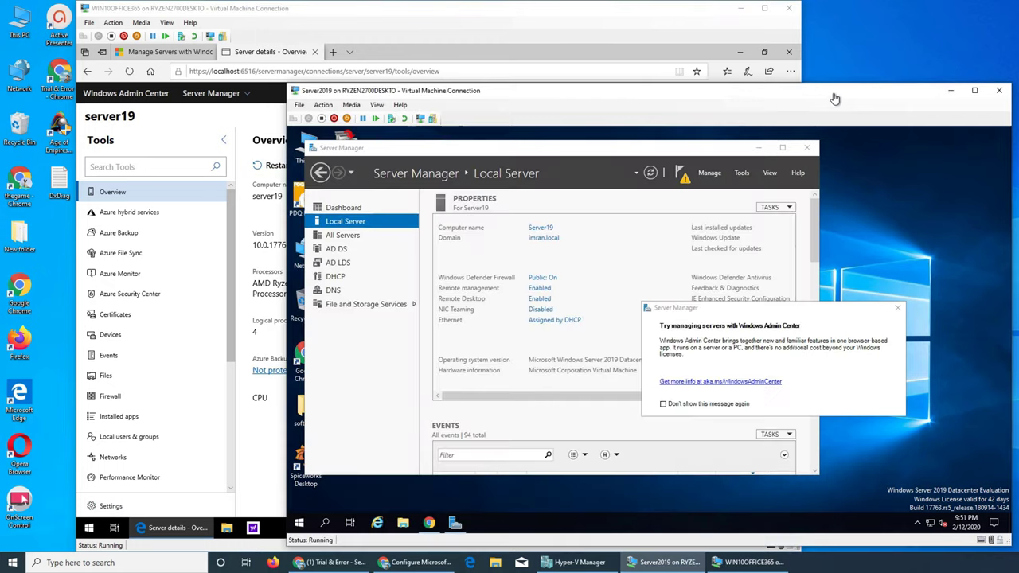
pyautogui.moveTo(496, 16); pyautogui.dragTo(422, 28)
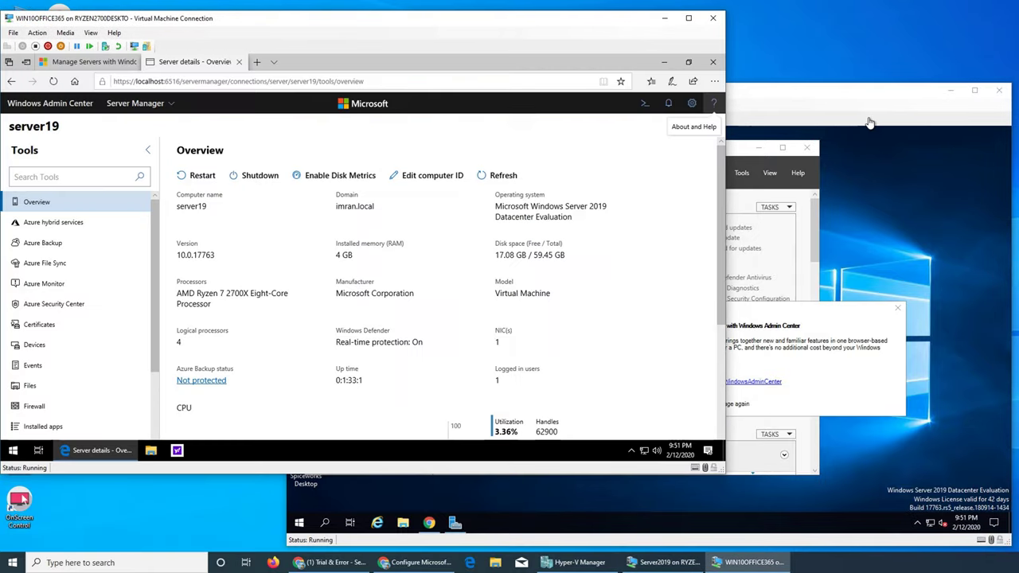
pyautogui.click(870, 125)
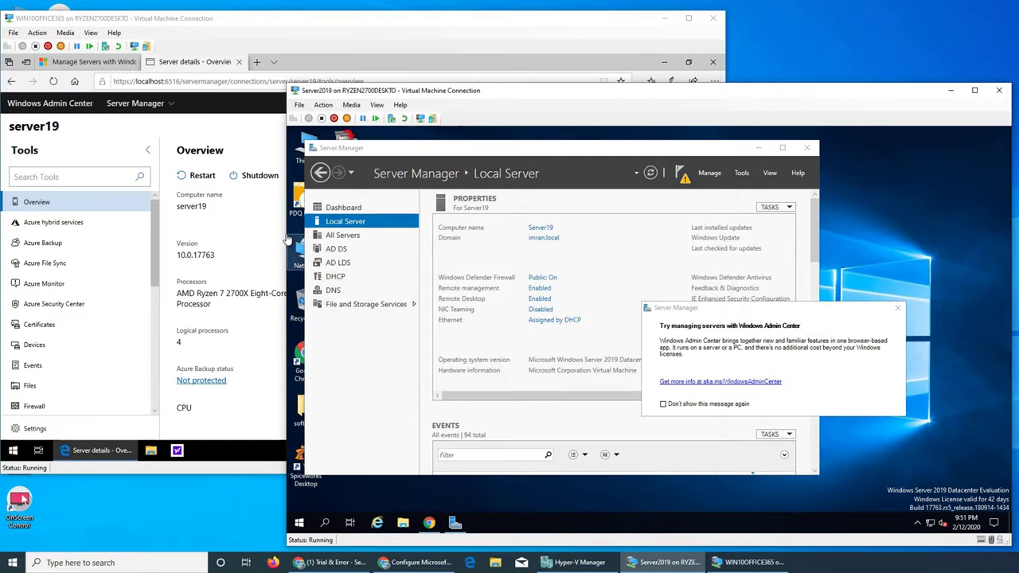
pyautogui.click(202, 177)
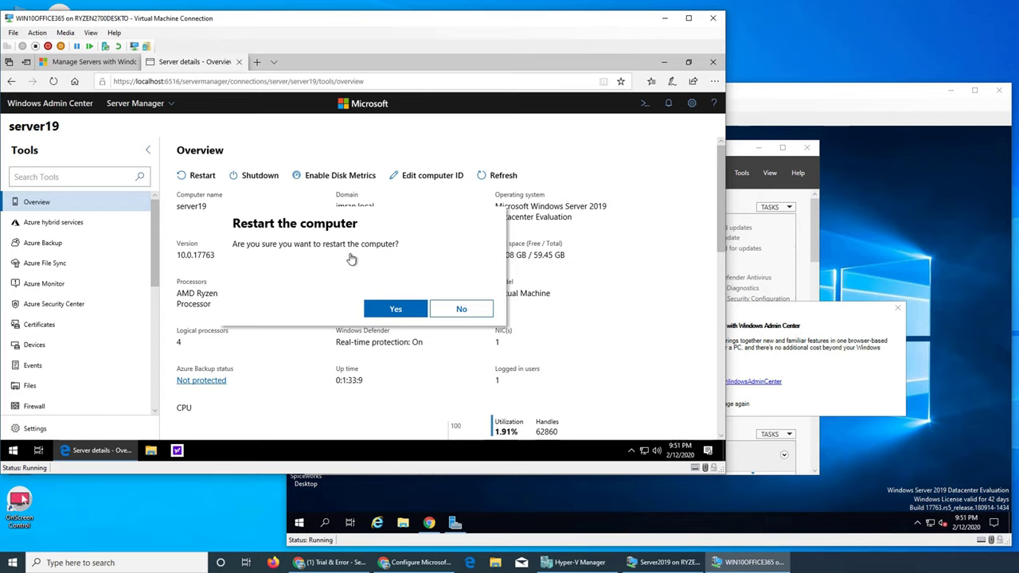
# Confirm the restart of server19 and switch between the VM windows while it reboots.
pyautogui.click(392, 309)
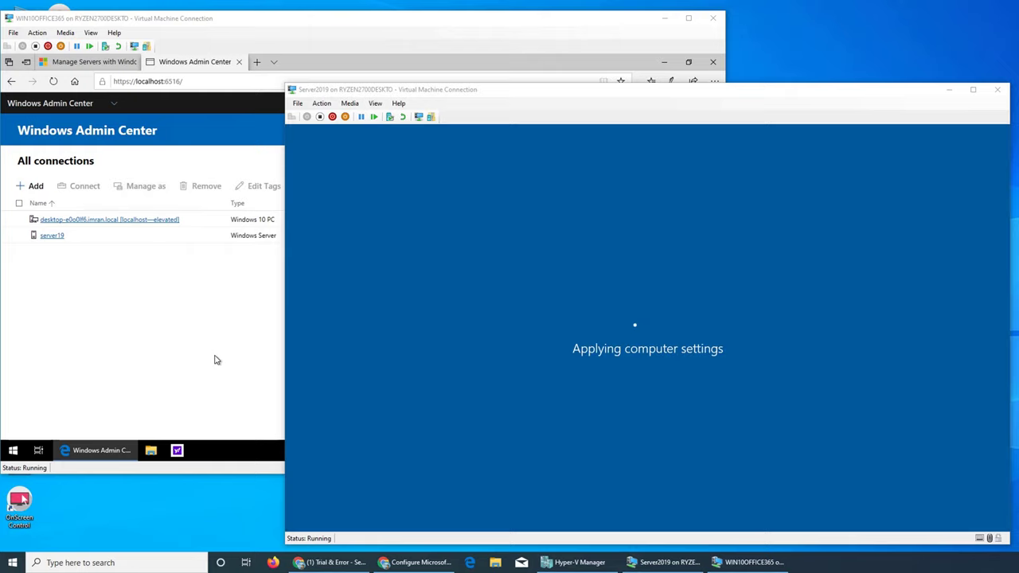
pyautogui.click(214, 359)
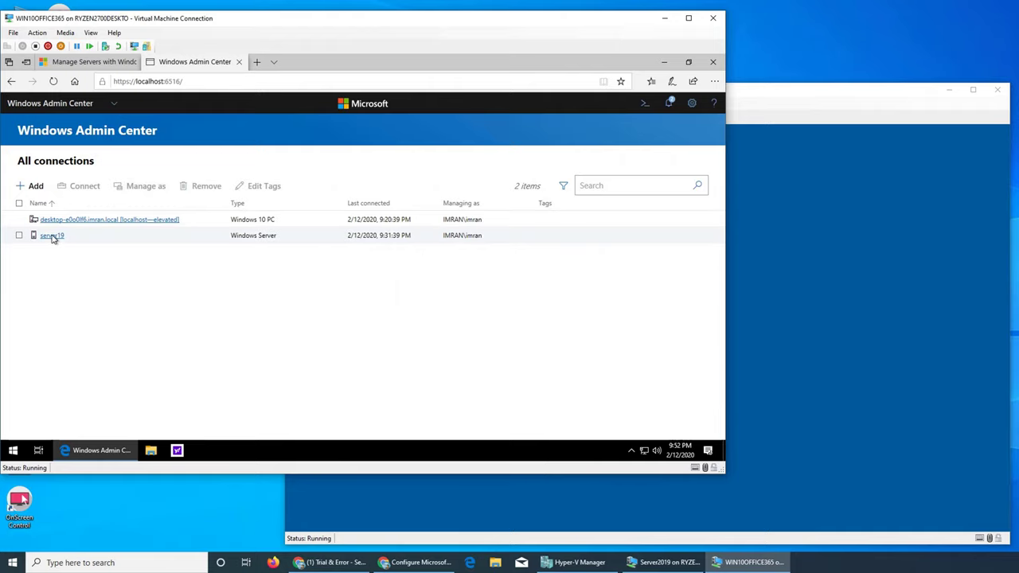
pyautogui.click(761, 98)
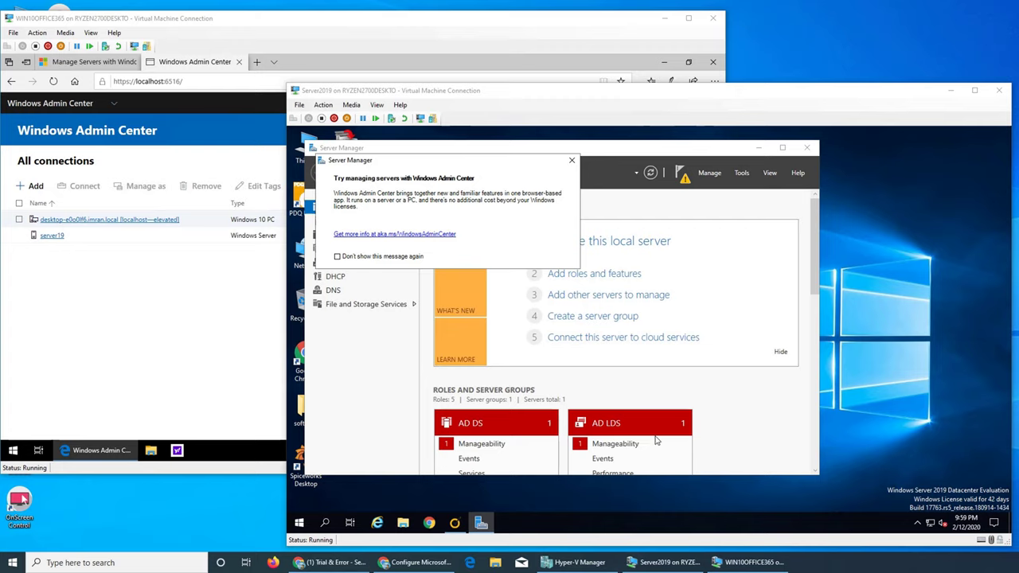
# Dismiss the Windows Admin Center popup, check notifications, and open the AD DS page.
pyautogui.click(741, 430)
pyautogui.scroll(-3, 746, 423)
pyautogui.scroll(-7, 746, 422)
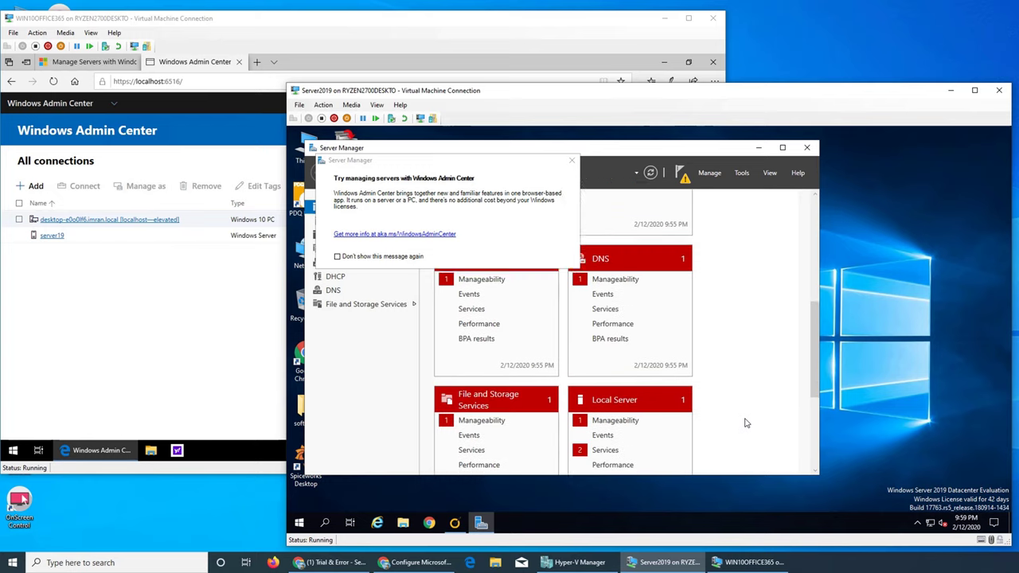
pyautogui.scroll(1, 612, 418)
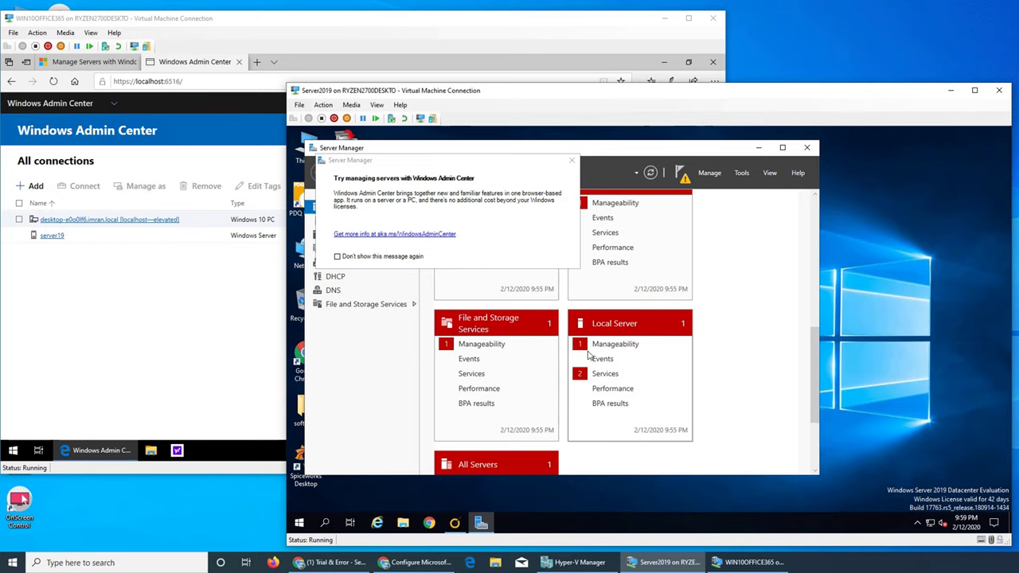
pyautogui.click(572, 163)
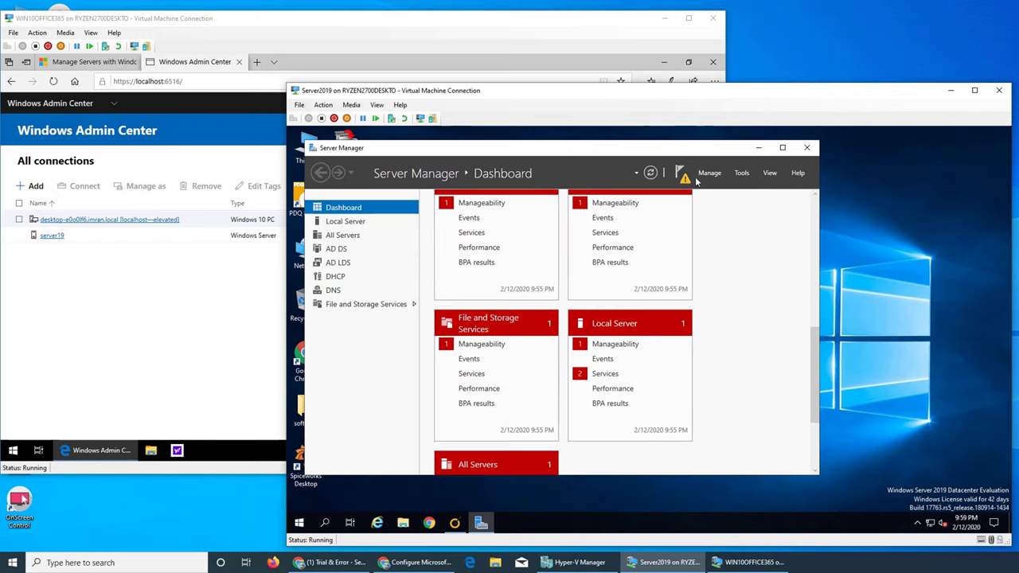
pyautogui.click(682, 175)
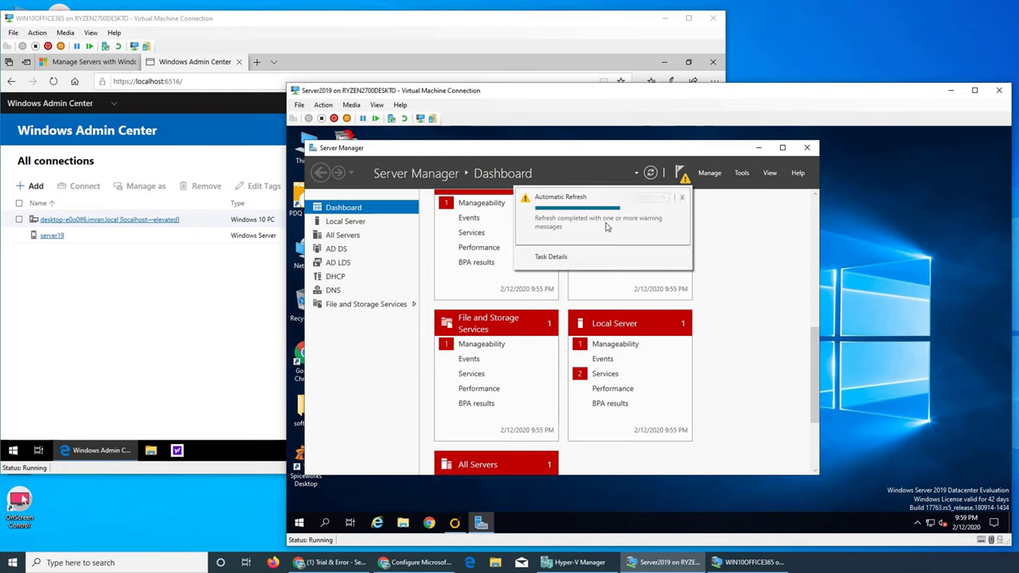
pyautogui.scroll(5, 680, 309)
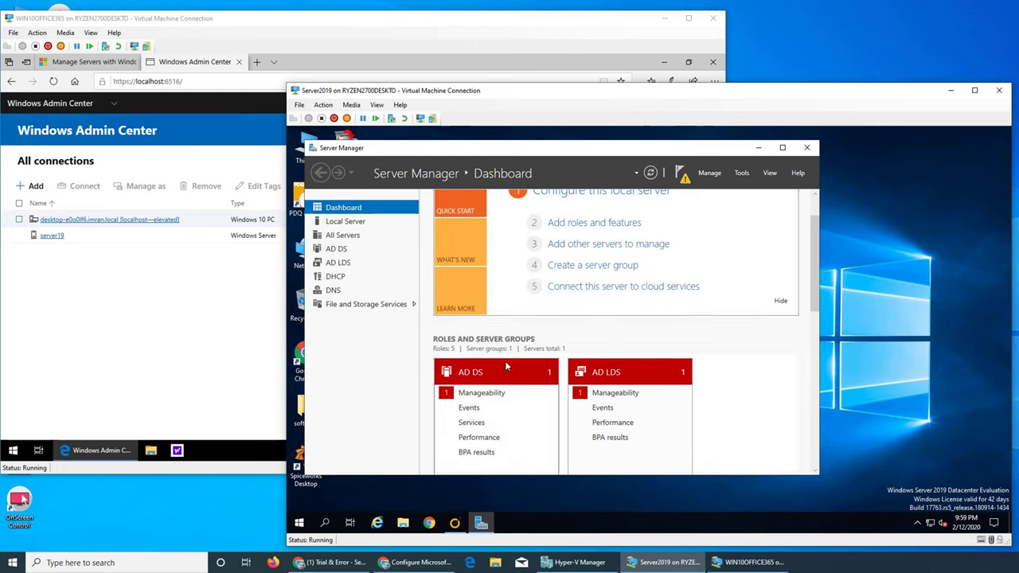
pyautogui.click(500, 374)
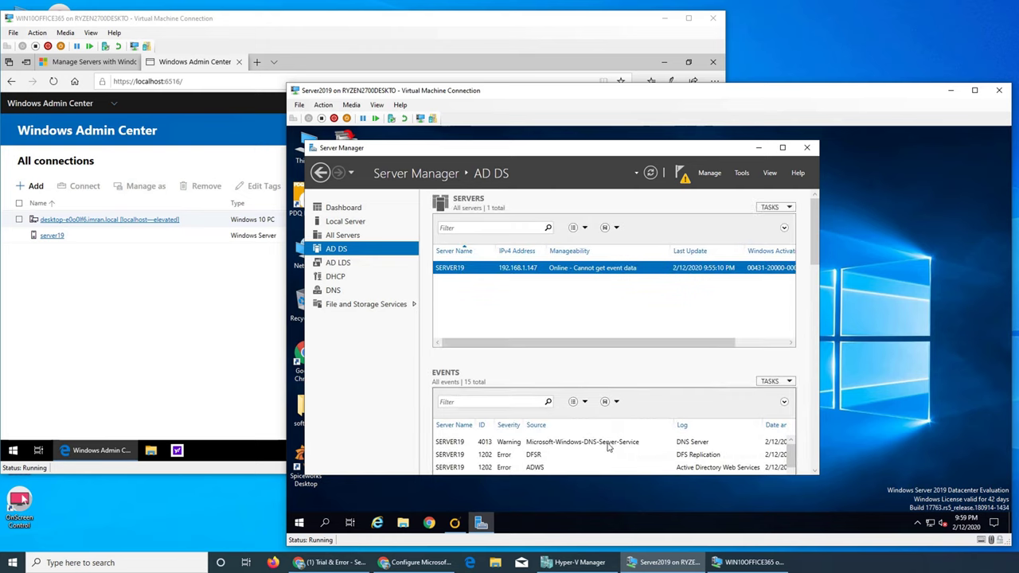
# Connect to server19 and view the Roles and Features installation notification via Info and Active filters.
pyautogui.click(200, 287)
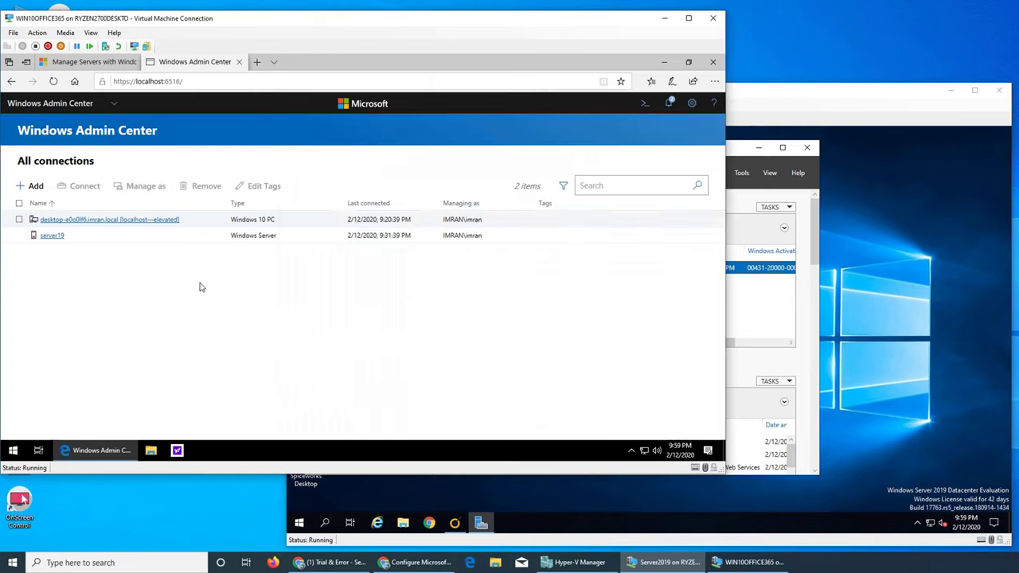
pyautogui.click(50, 238)
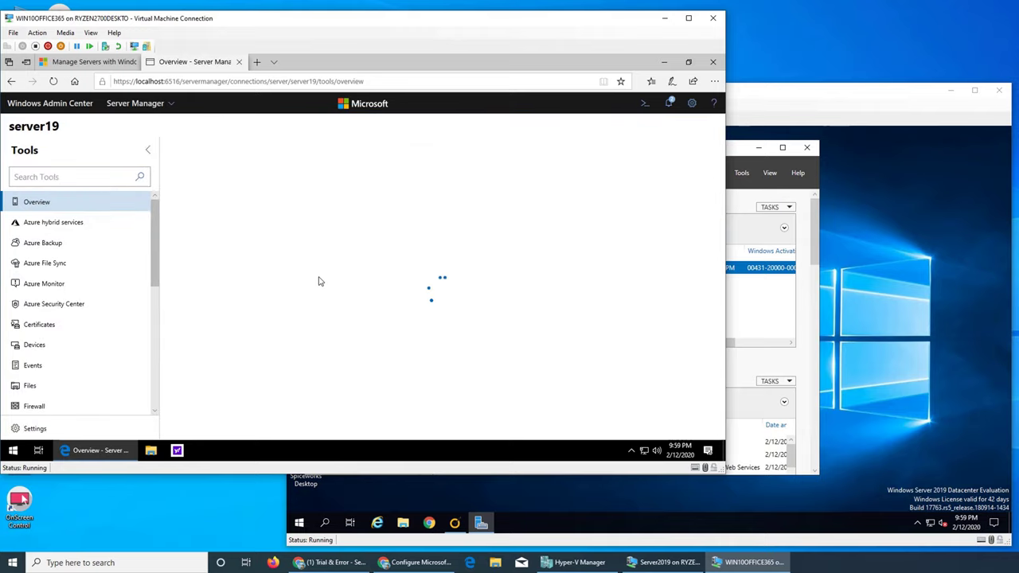
pyautogui.click(671, 107)
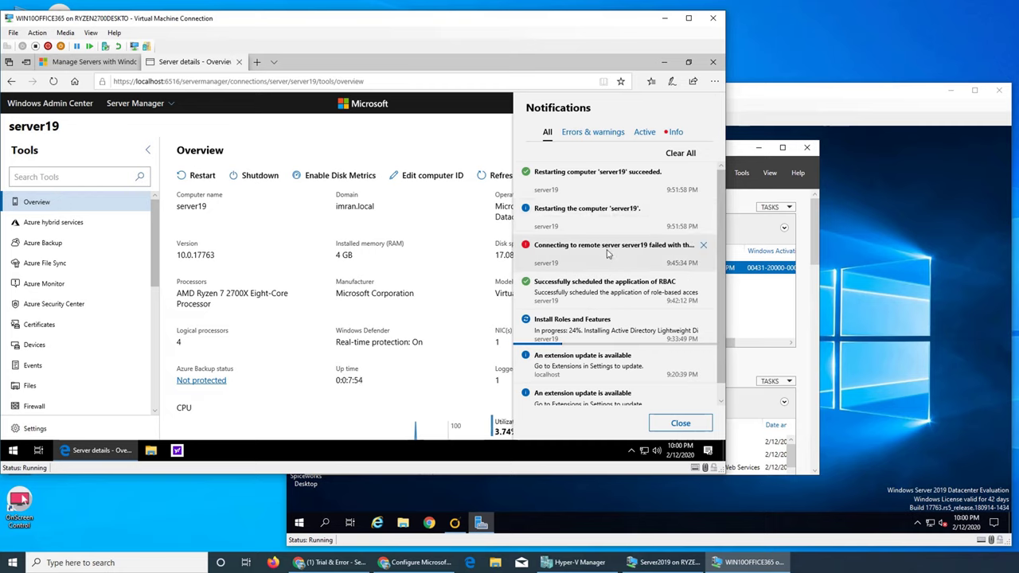
pyautogui.click(674, 133)
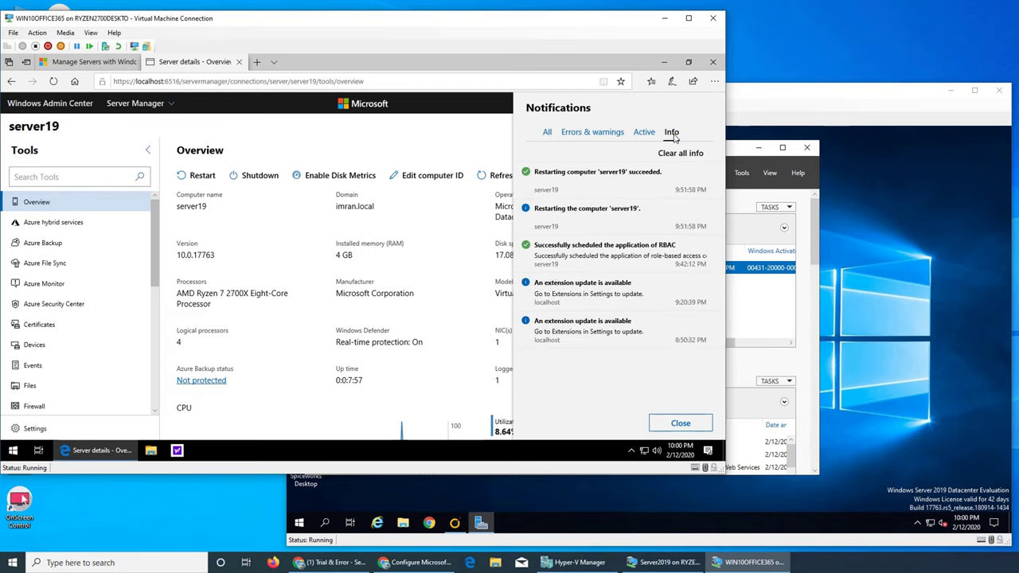
pyautogui.click(644, 133)
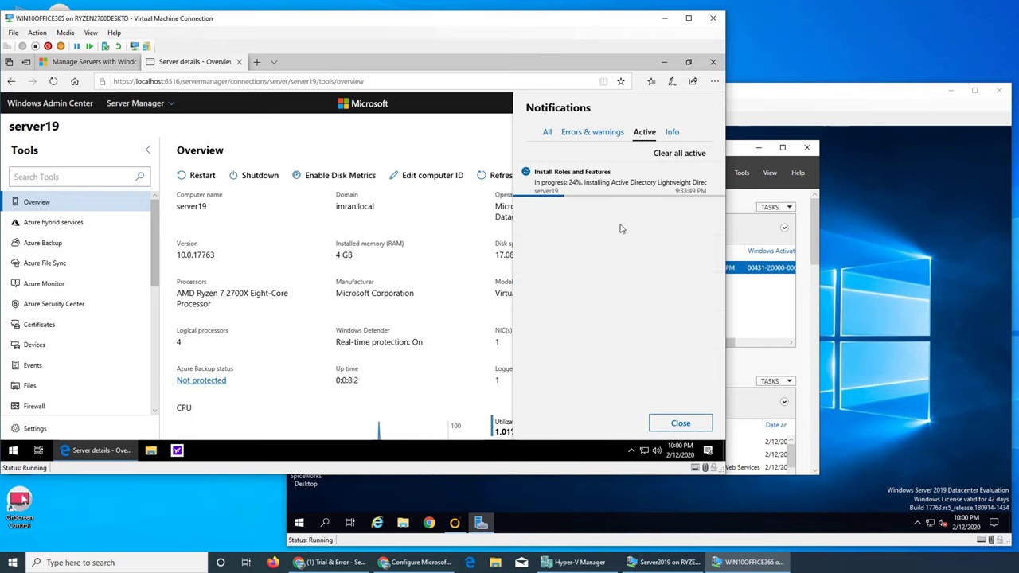
pyautogui.click(638, 191)
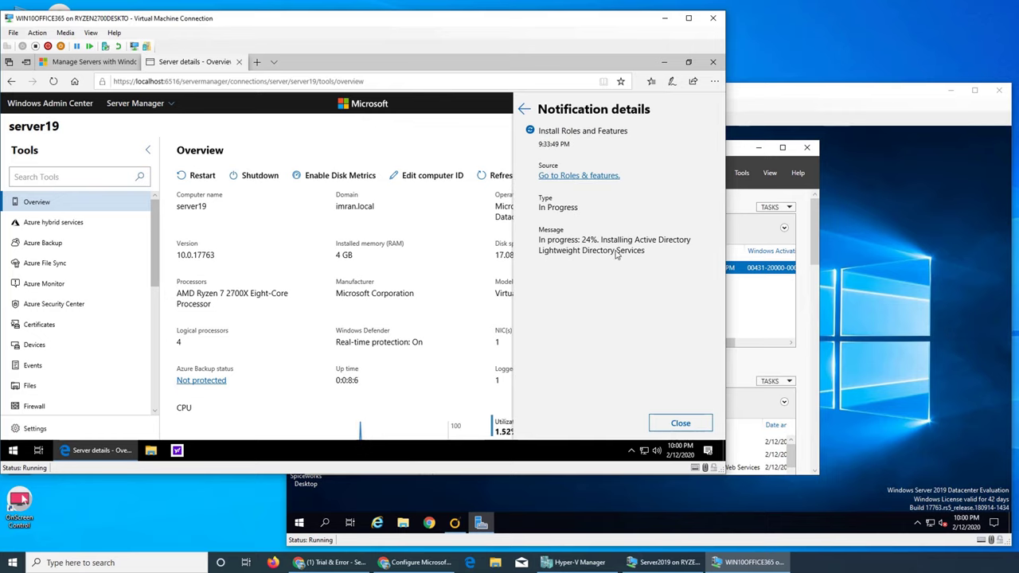
# Read the connection-failure error and jump to server19's Environment variables.
pyautogui.click(524, 109)
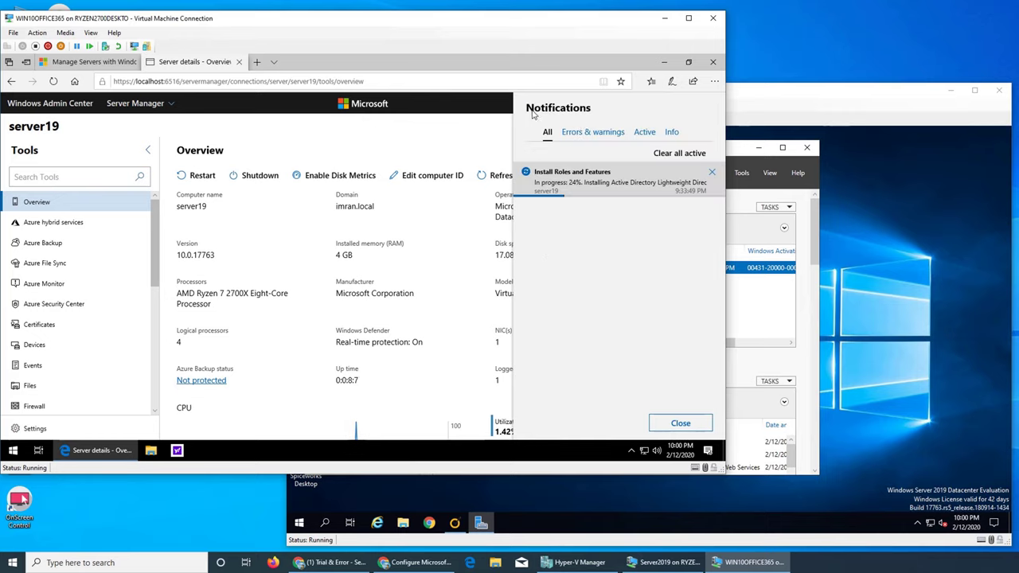
pyautogui.click(591, 132)
pyautogui.click(589, 175)
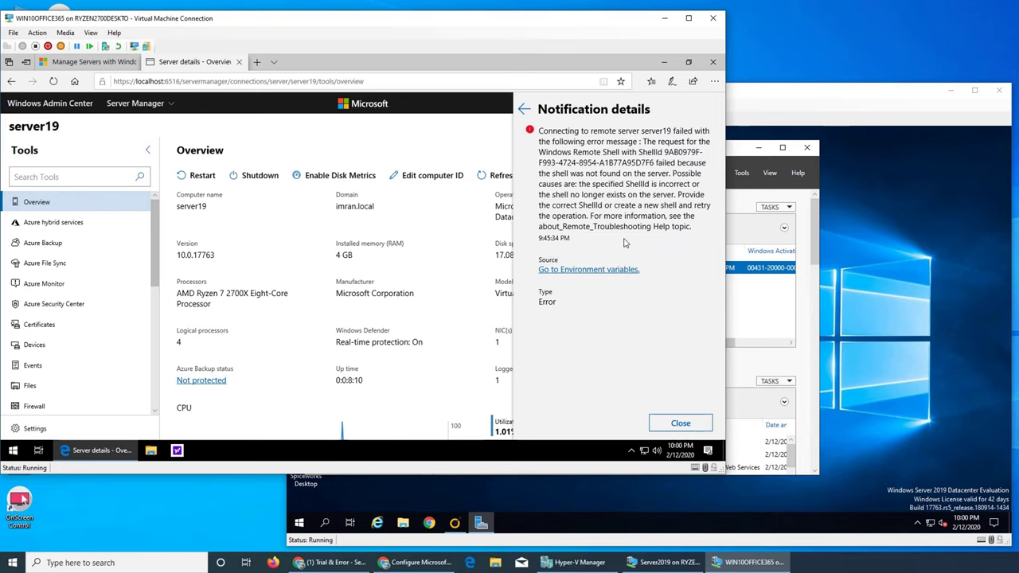
pyautogui.click(613, 270)
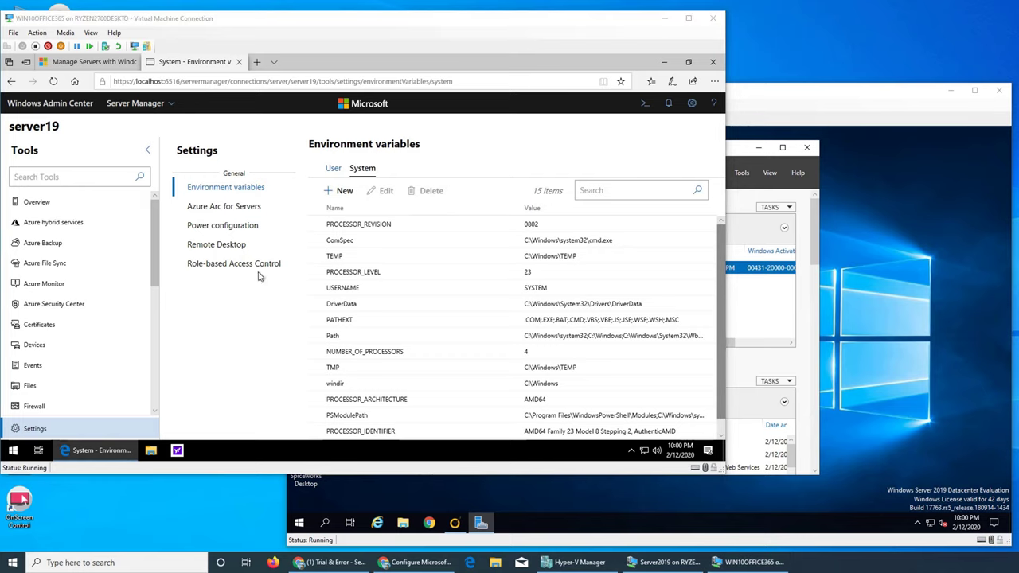
# Review server19's Overview charts and its Devices list.
pyautogui.click(37, 201)
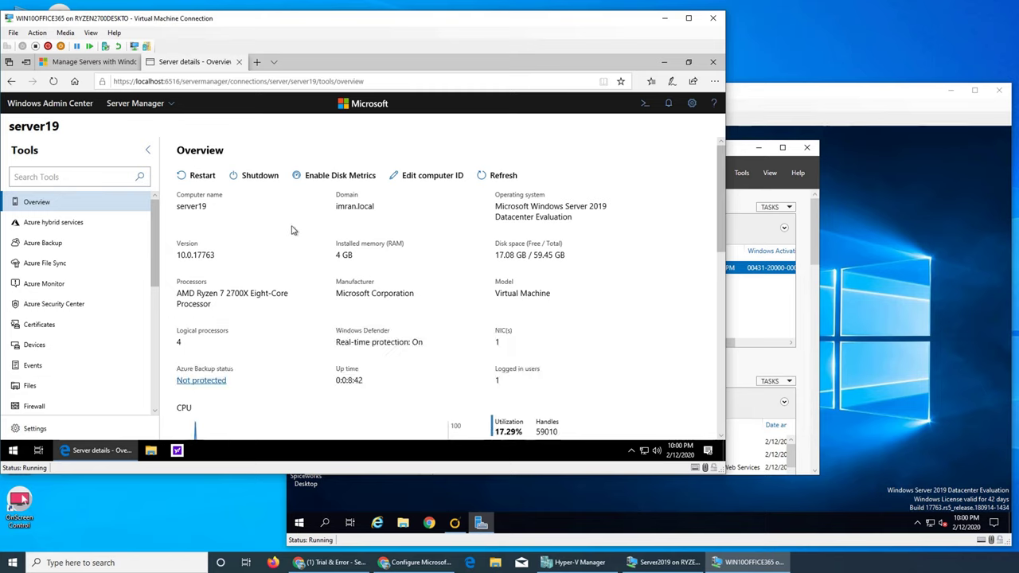
pyautogui.scroll(-5, 291, 230)
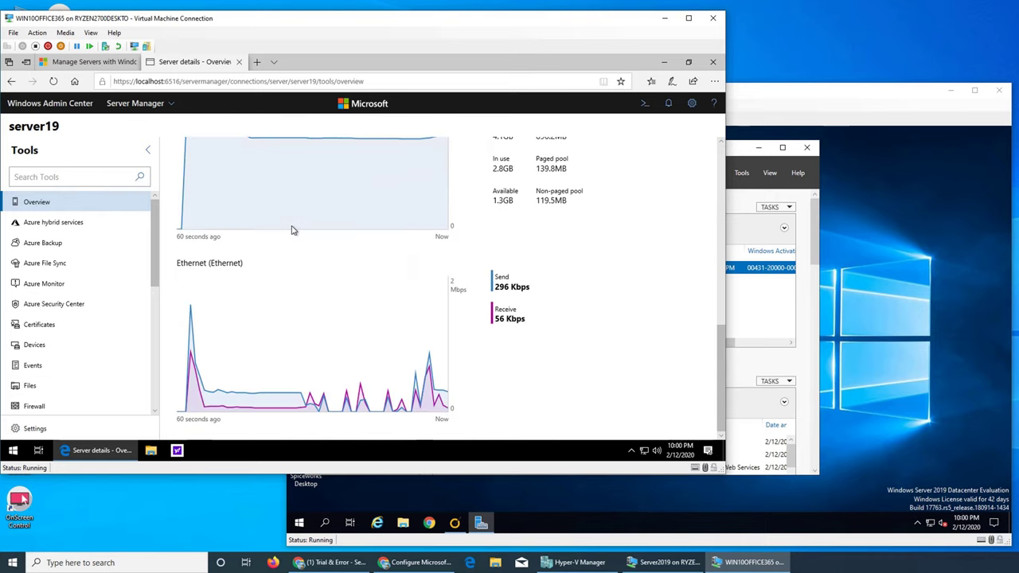
pyautogui.scroll(5, 292, 230)
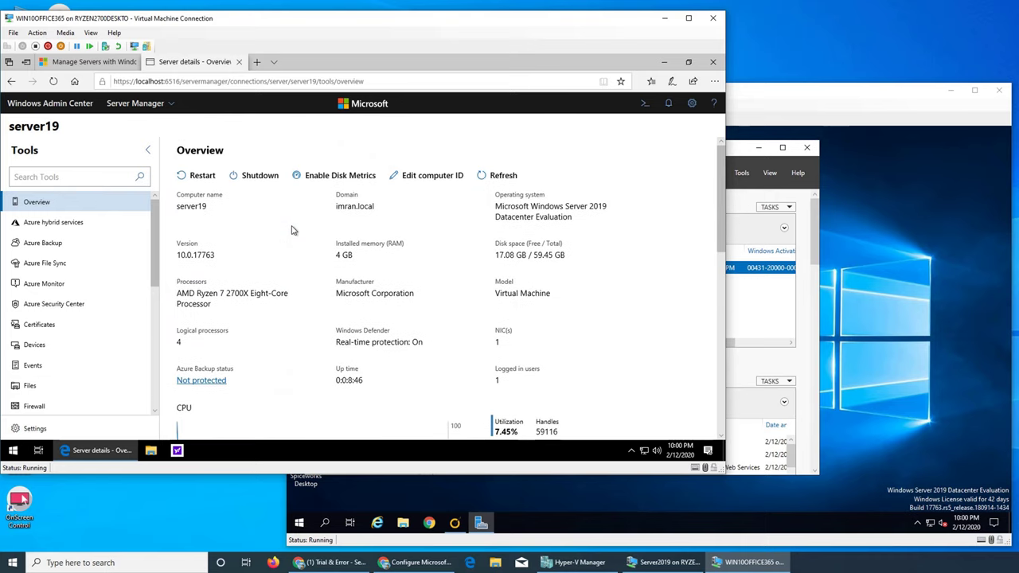
pyautogui.click(68, 343)
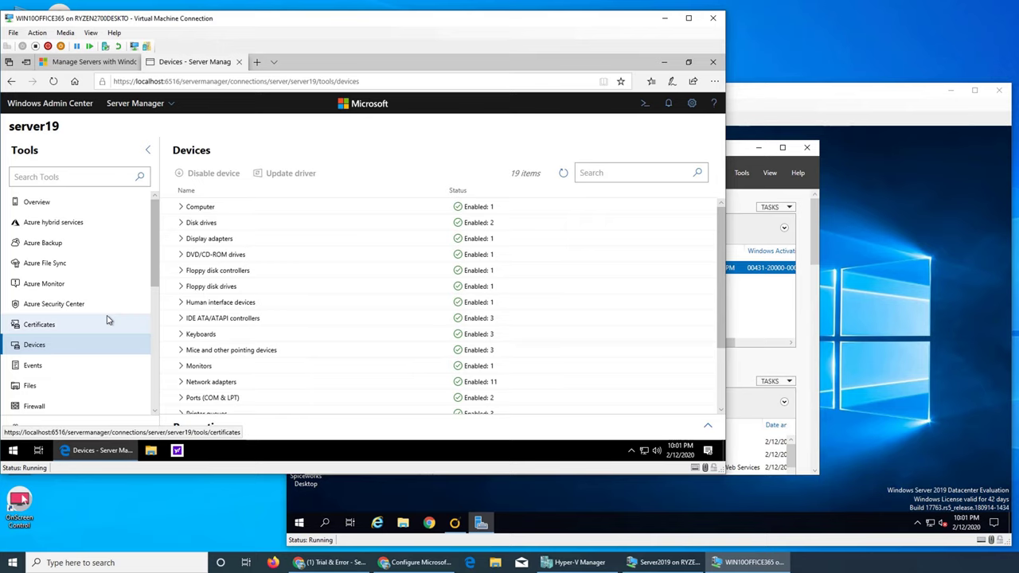
pyautogui.scroll(-1, 107, 321)
pyautogui.scroll(-1, 107, 321)
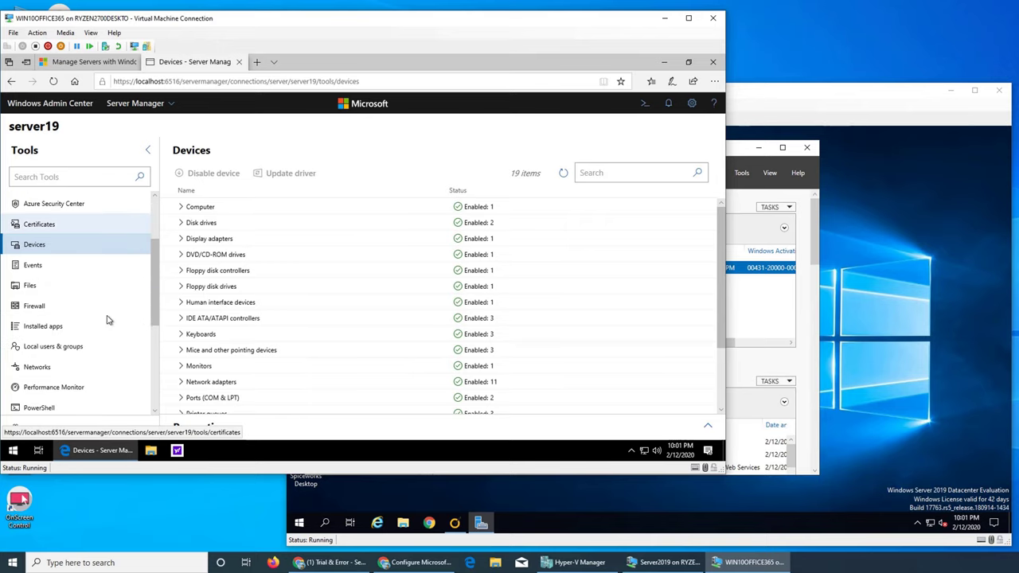
pyautogui.scroll(-2, 110, 320)
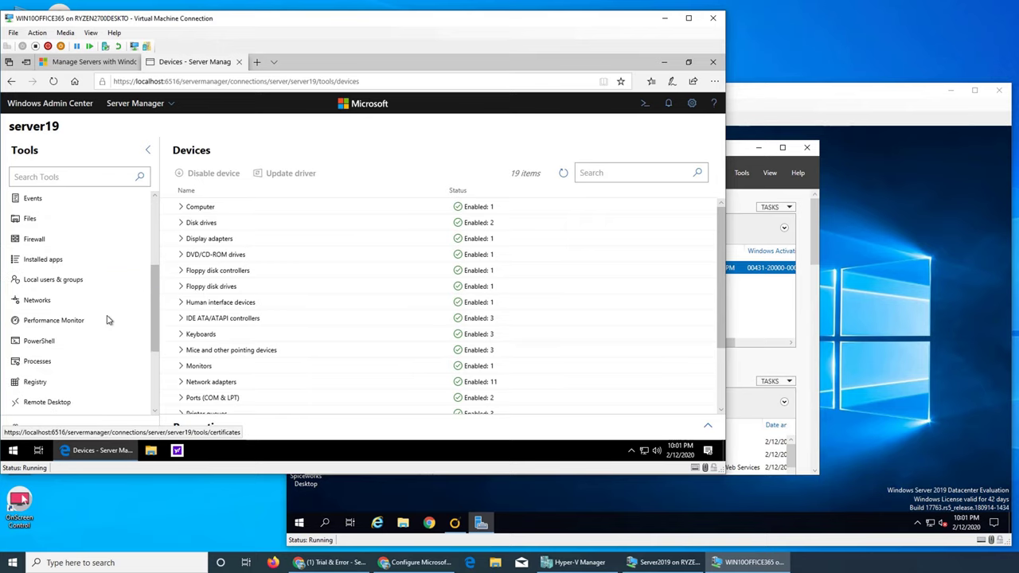
# Look over Local users & groups, then open the Updates page.
pyautogui.click(76, 283)
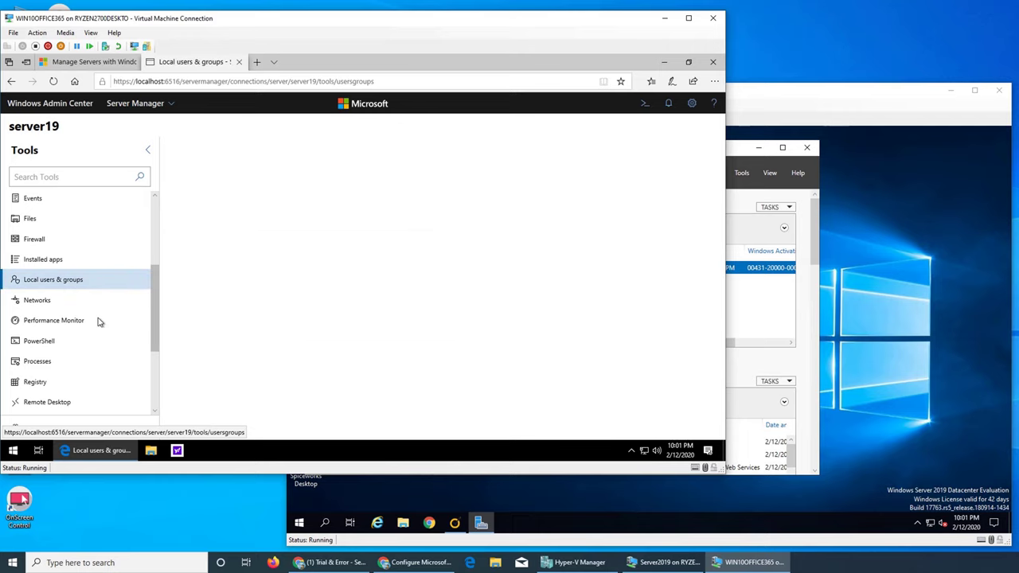
pyautogui.scroll(-4, 110, 338)
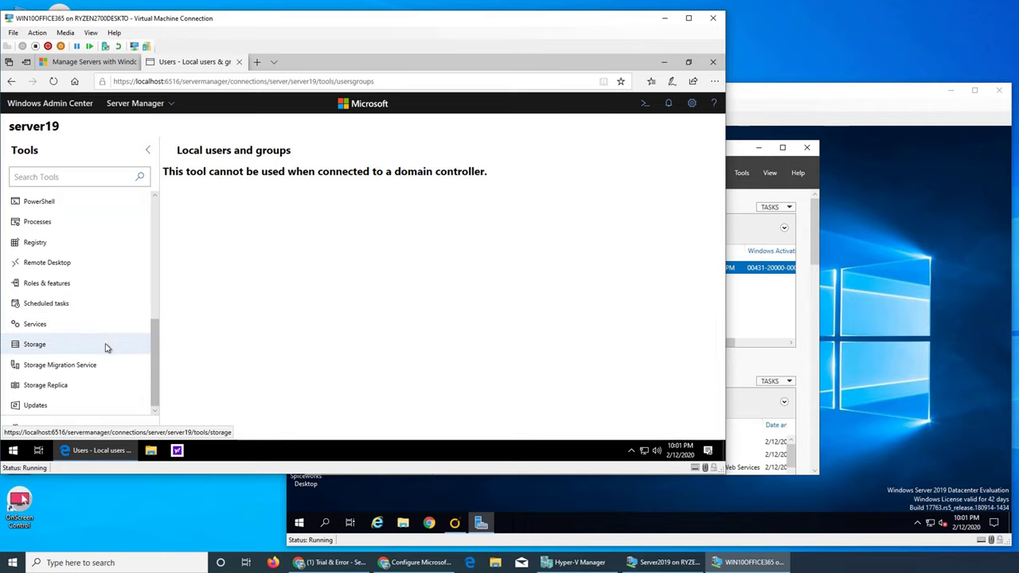
pyautogui.click(55, 406)
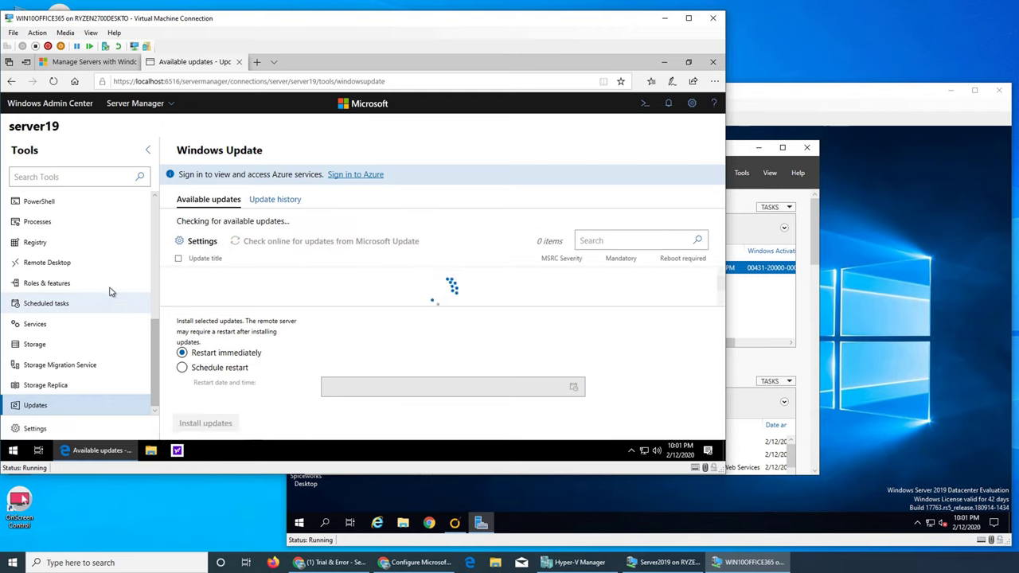
# Open server19's Azure hybrid services page and expand the Server Manager solutions dropdown.
pyautogui.scroll(5, 110, 291)
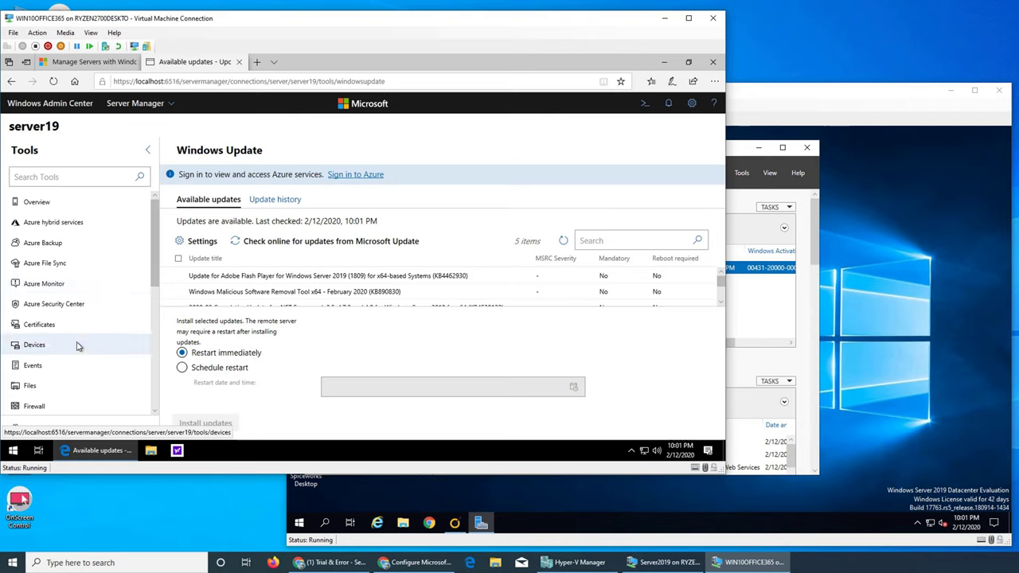
pyautogui.click(76, 222)
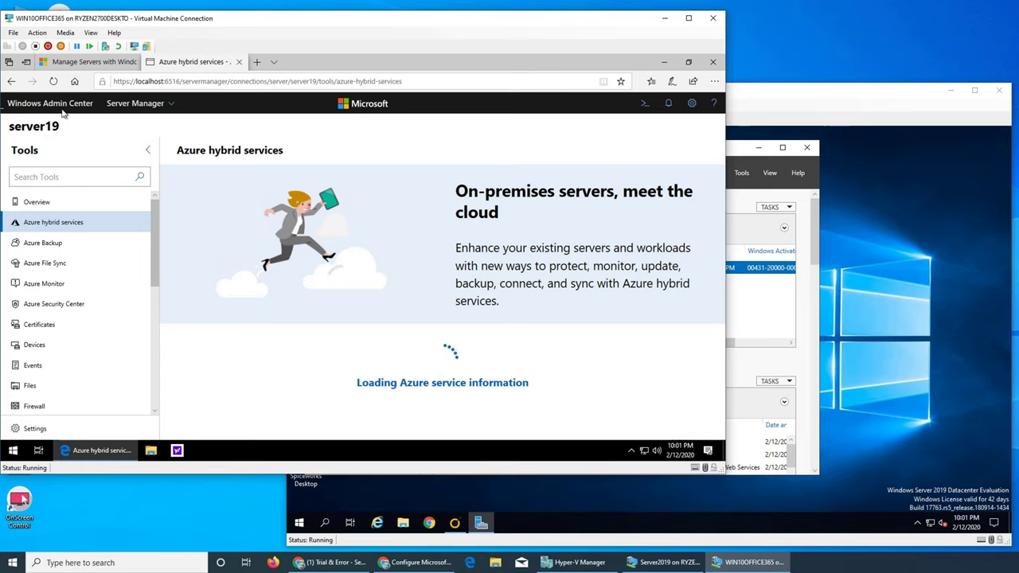
pyautogui.click(160, 102)
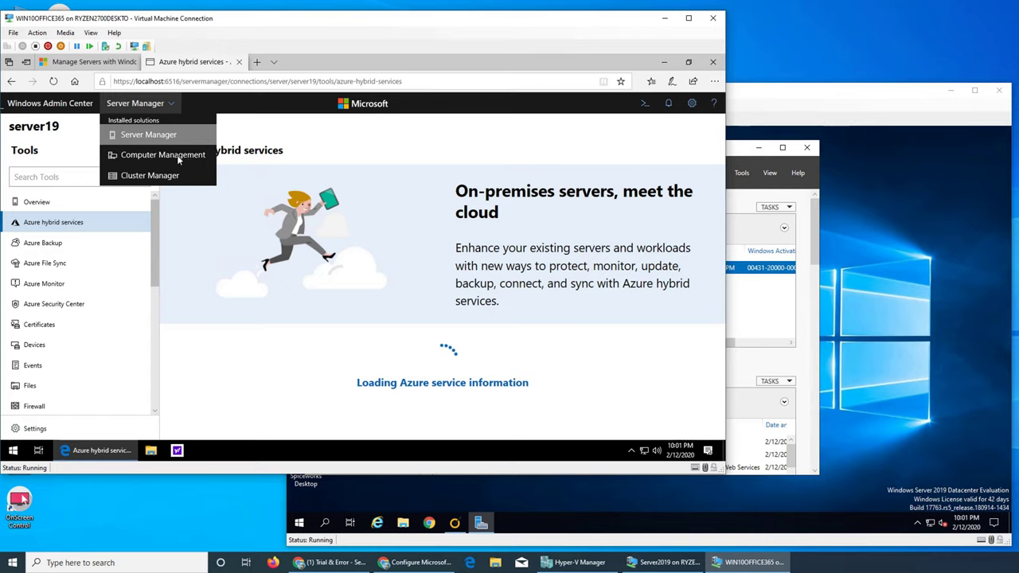
# Add server19.imran.local as a server connection by searching Active Directory for 'se'.
pyautogui.click(163, 135)
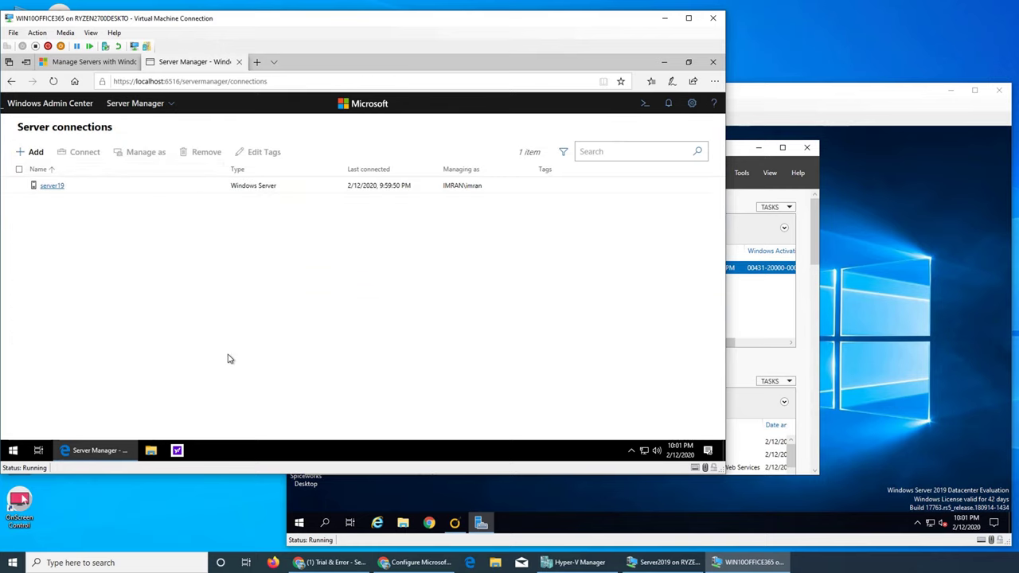
pyautogui.click(34, 151)
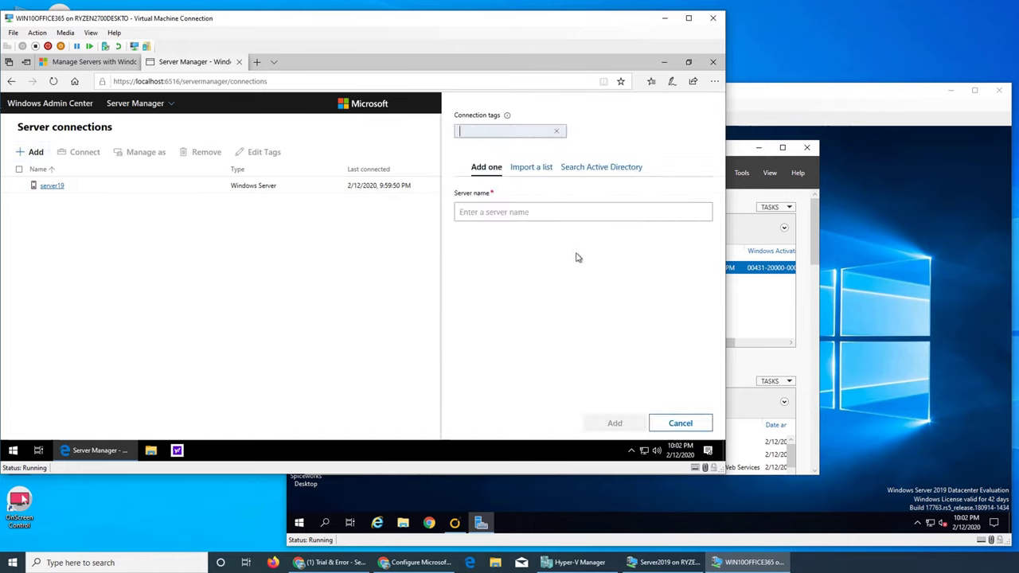
pyautogui.click(590, 168)
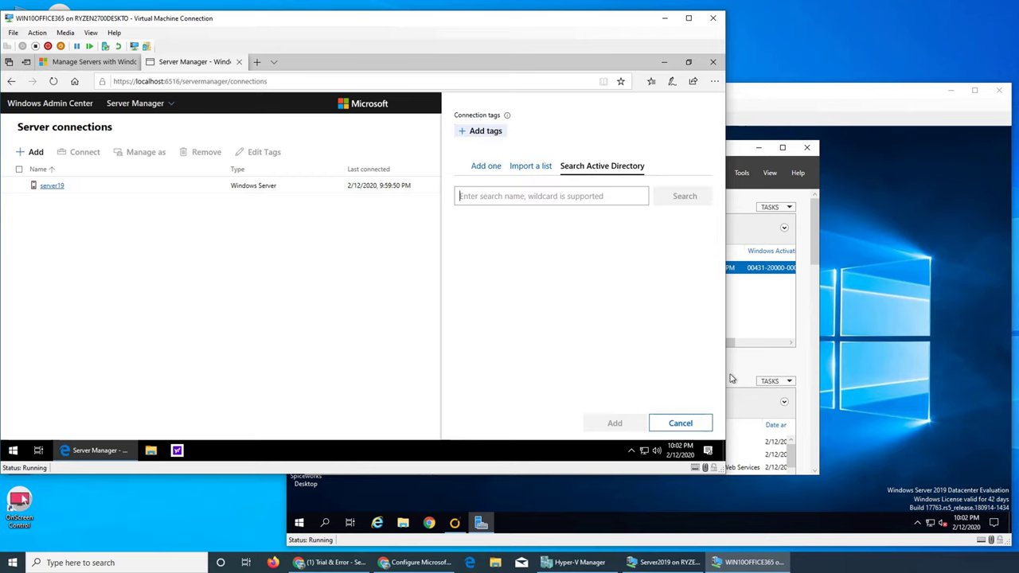
pyautogui.write('server19')
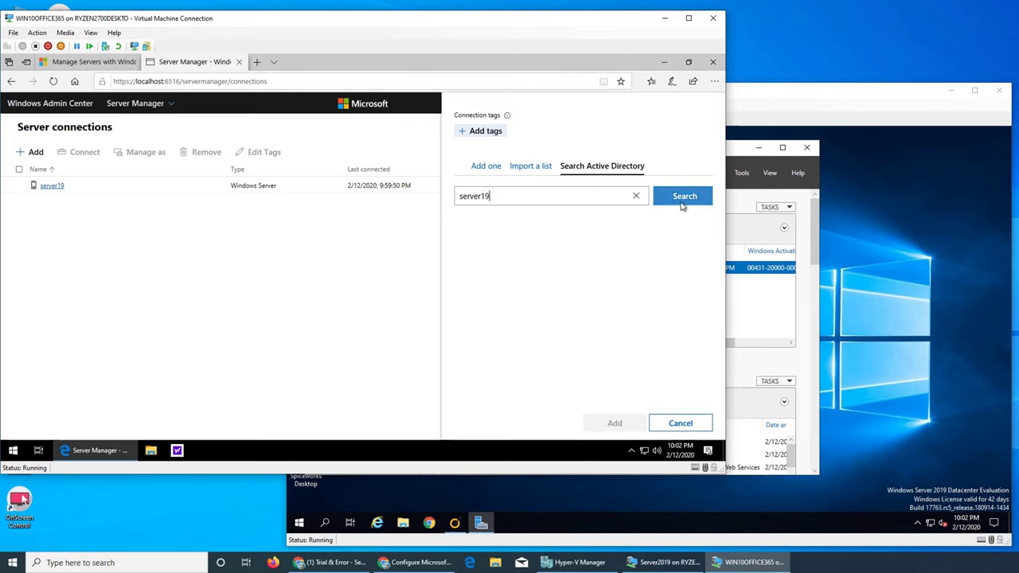
pyautogui.click(683, 195)
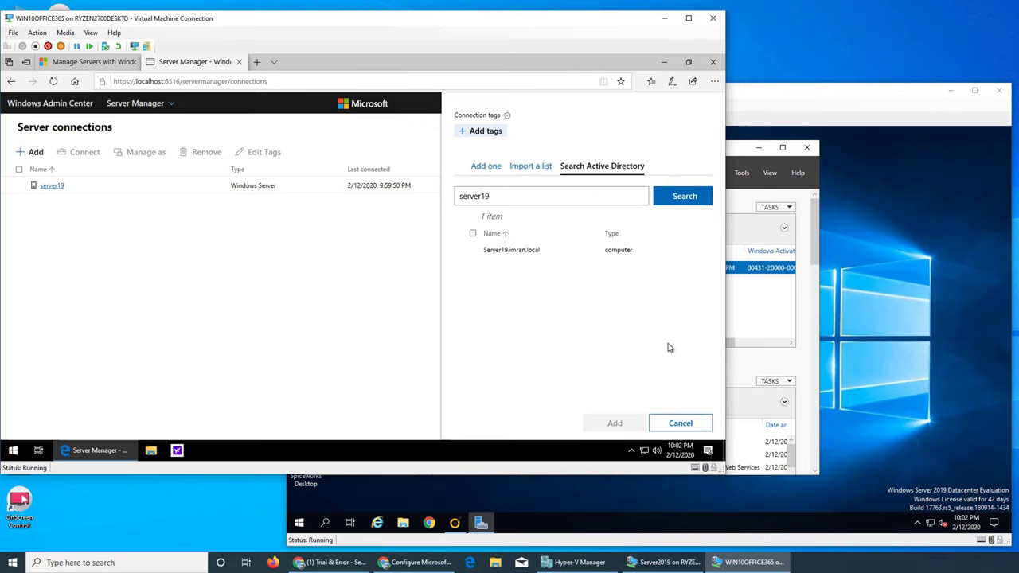
pyautogui.click(471, 252)
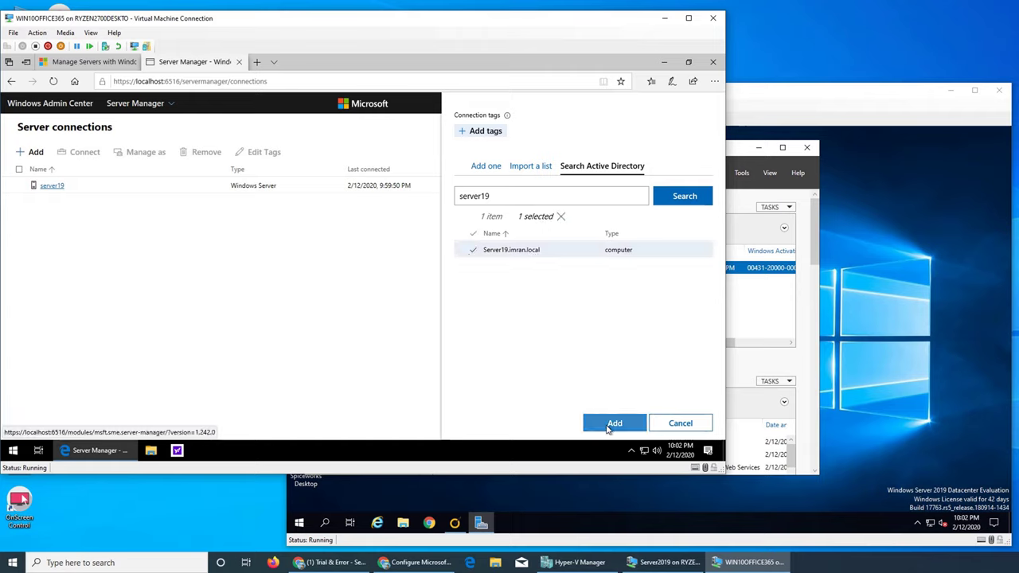
pyautogui.click(611, 422)
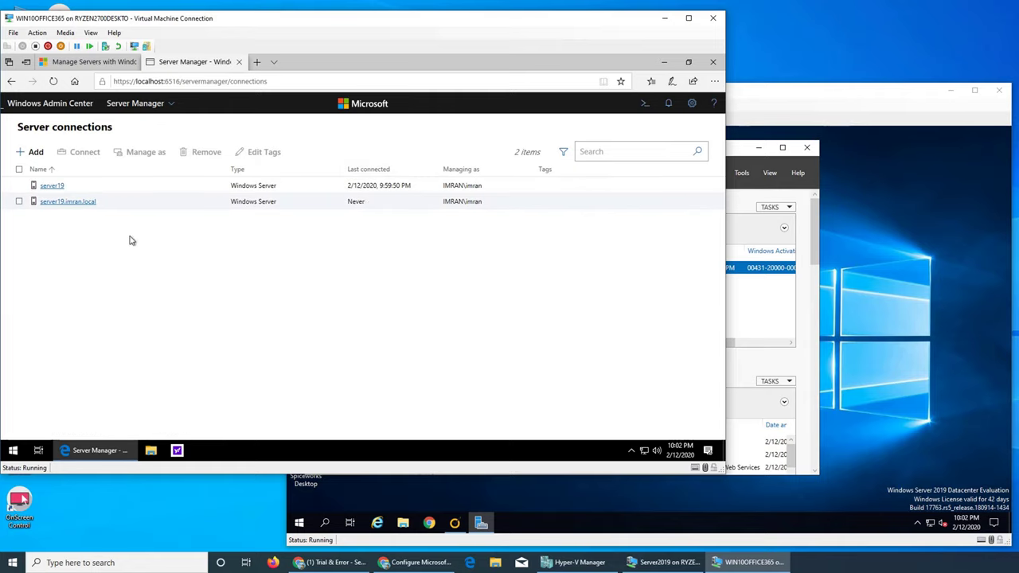
# Connect to server19.imran.local, check Server Manager's Dashboard and Local Server, then return to Windows 10.
pyautogui.click(76, 204)
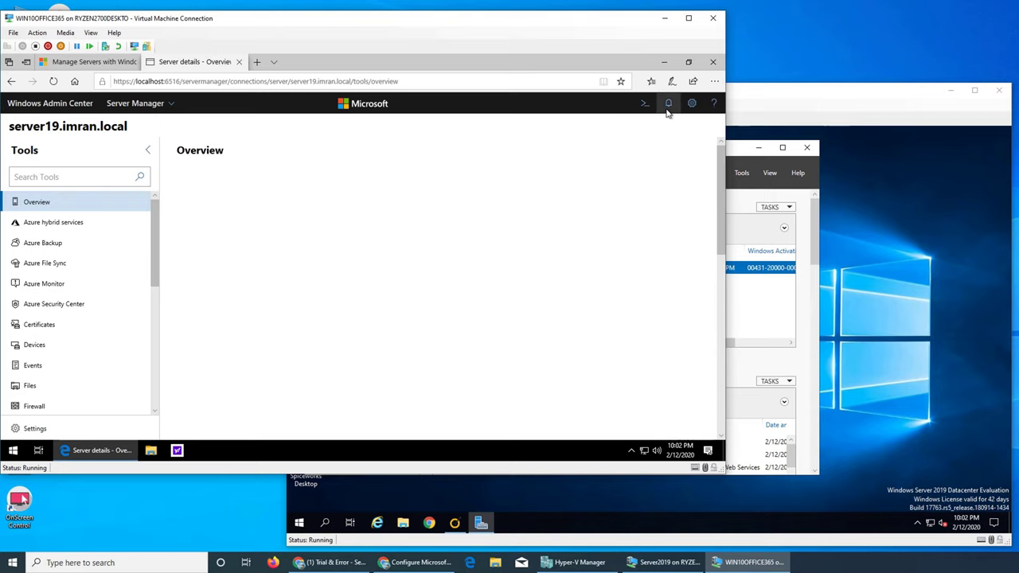
pyautogui.click(818, 252)
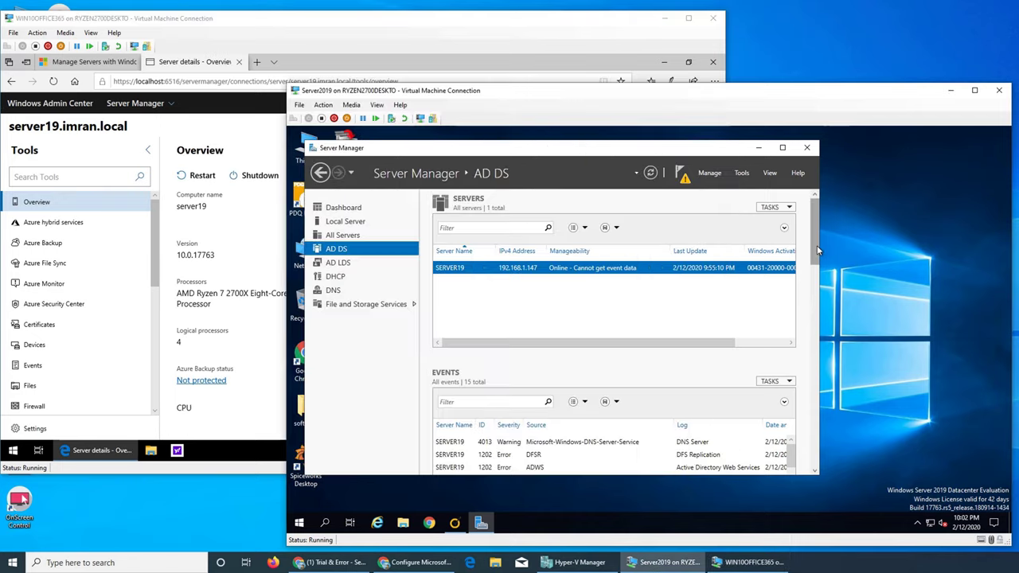
pyautogui.click(343, 209)
pyautogui.scroll(-5, 678, 390)
pyautogui.scroll(-6, 678, 389)
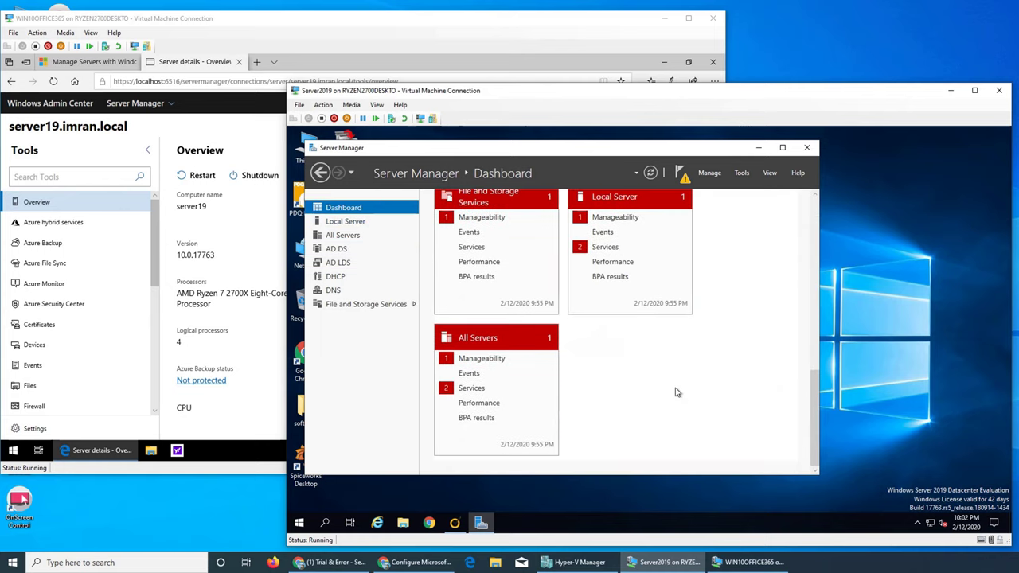
pyautogui.scroll(4, 675, 389)
pyautogui.click(683, 353)
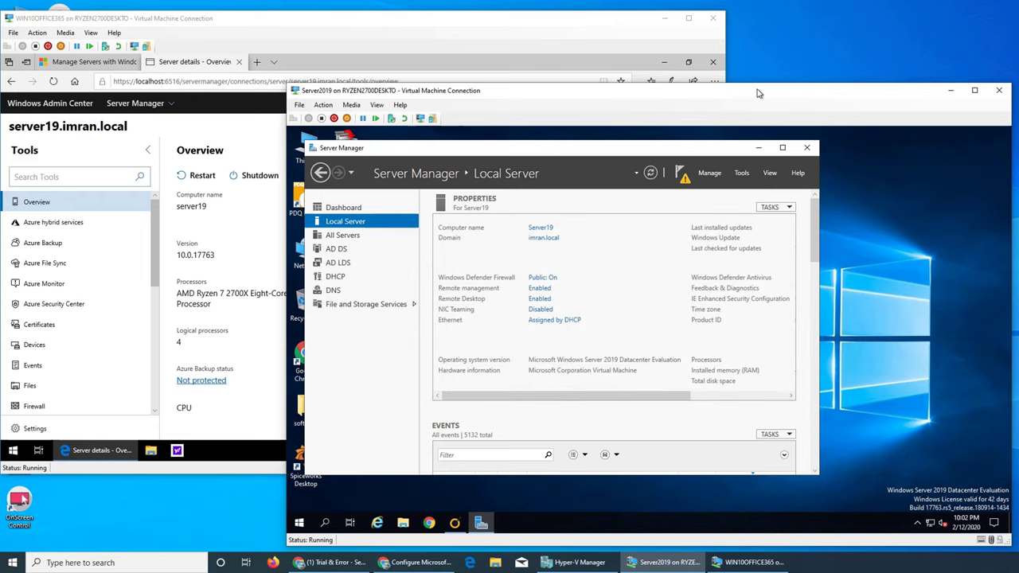
pyautogui.click(442, 46)
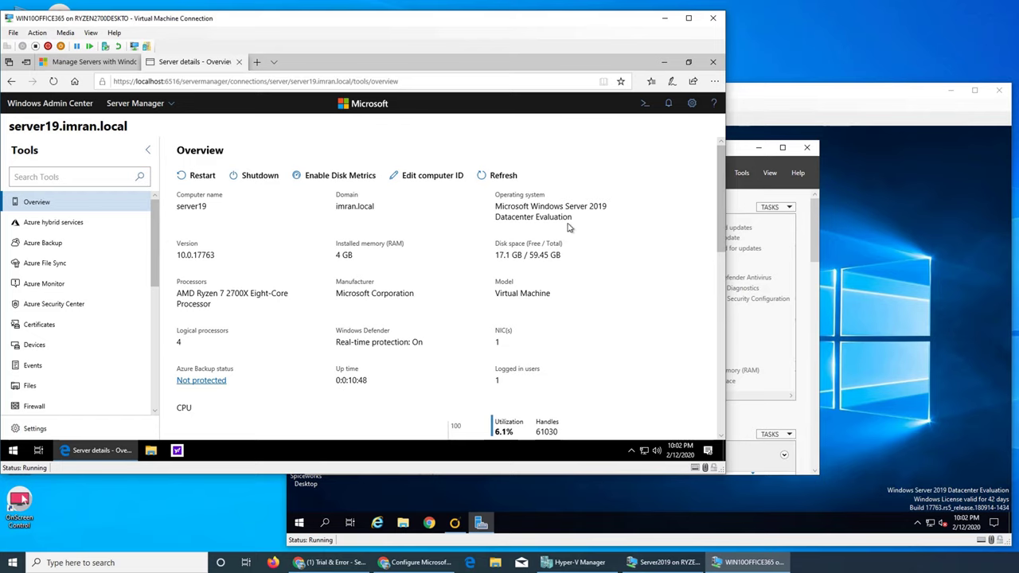
# Sign in to the Windows 10 VM with the account password and dismiss the licence-expiry notice.
pyautogui.click(669, 103)
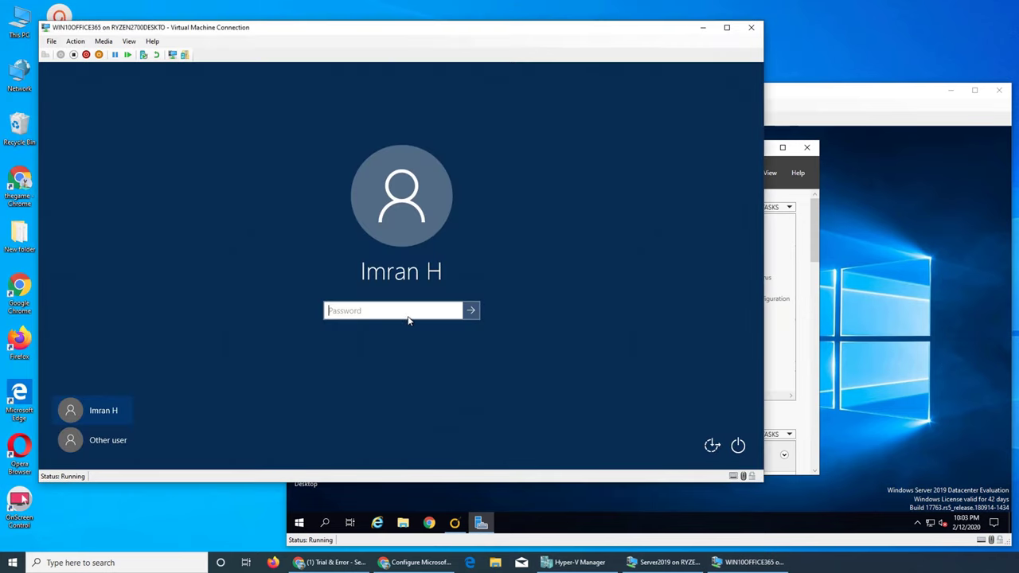
pyautogui.write('•')
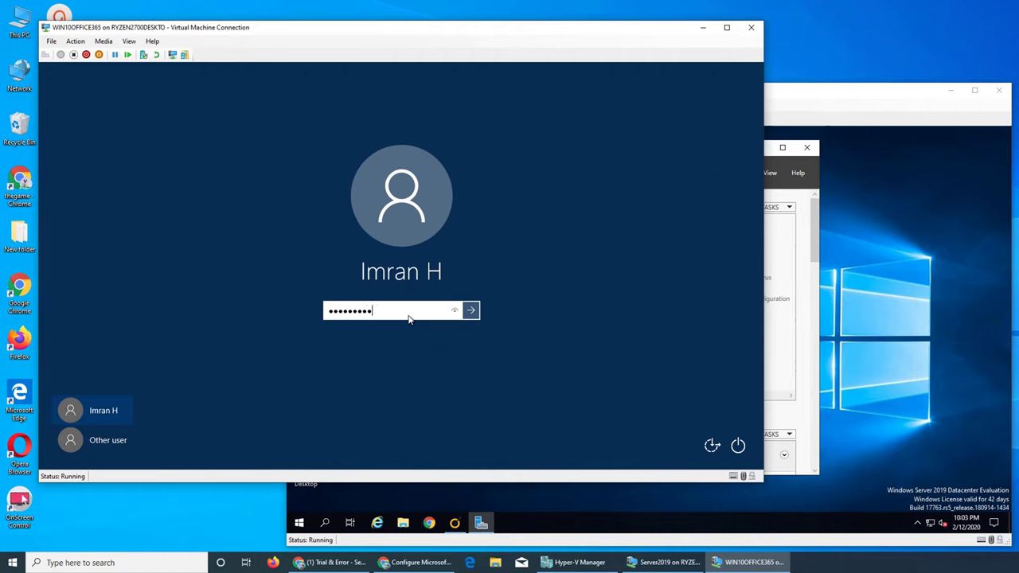
pyautogui.press('Return')
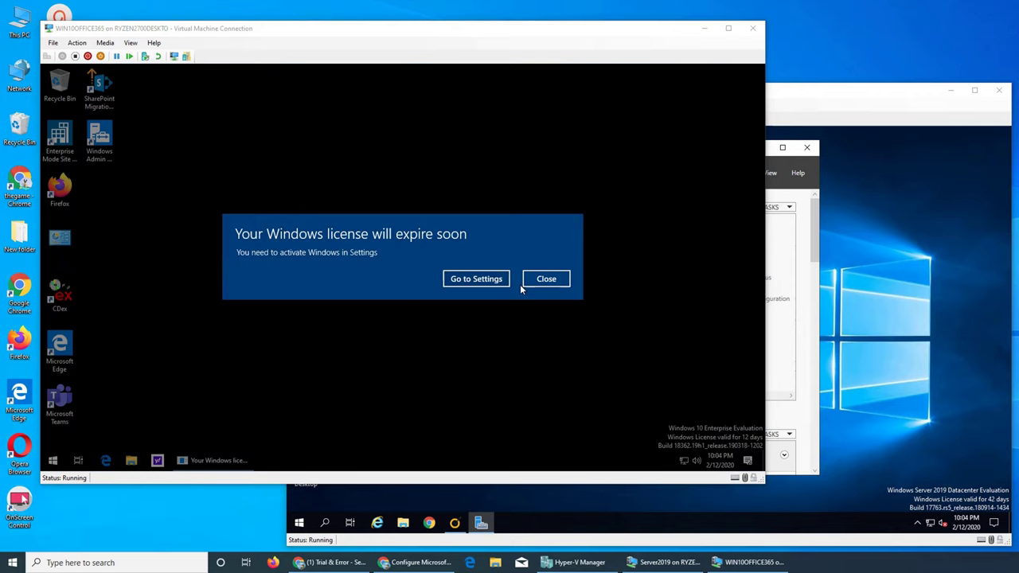
pyautogui.click(533, 281)
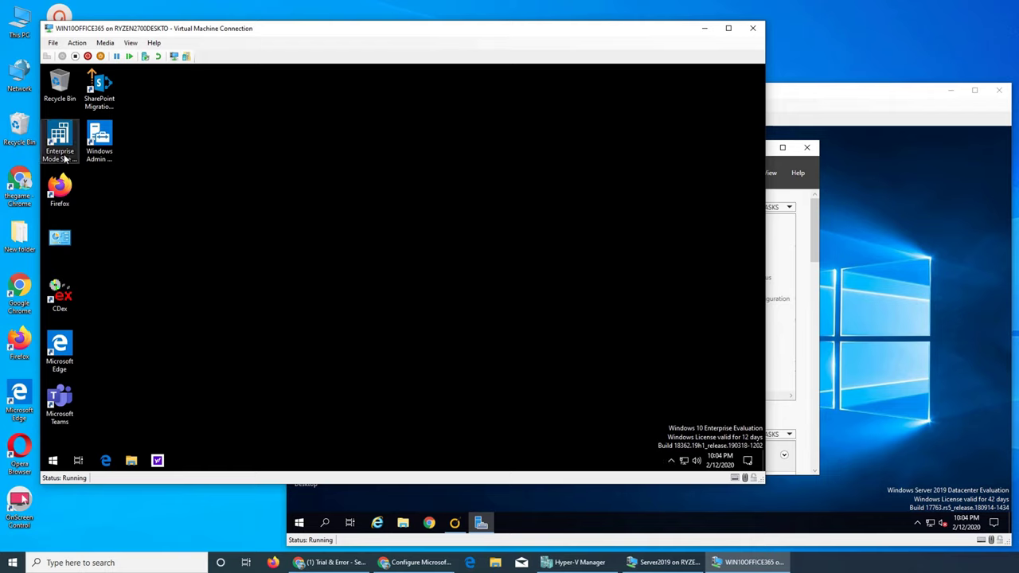
# Launch Windows Admin Center from the hidden-icons tray so Edge opens localhost:6516.
pyautogui.click(108, 149)
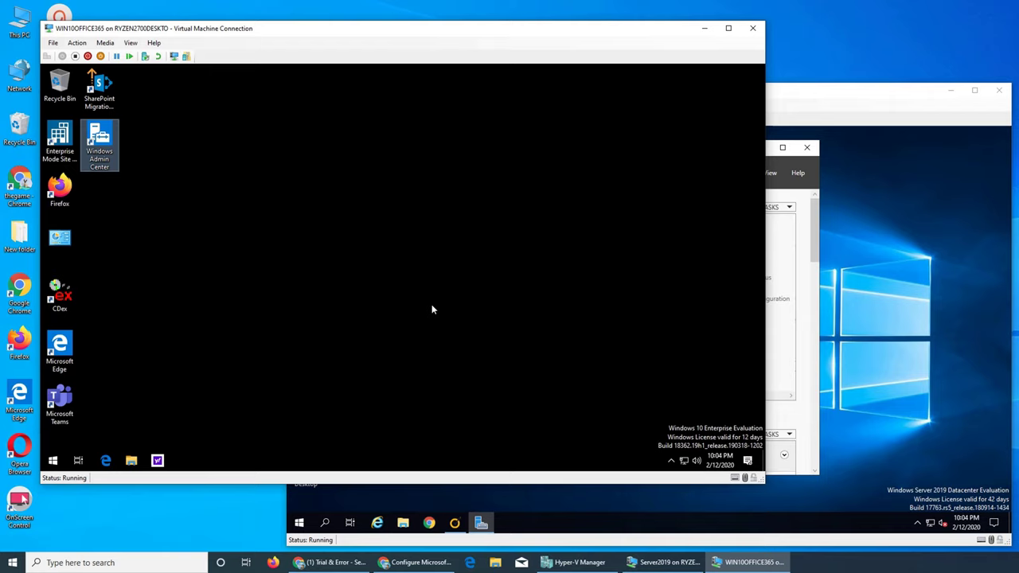
pyautogui.click(748, 461)
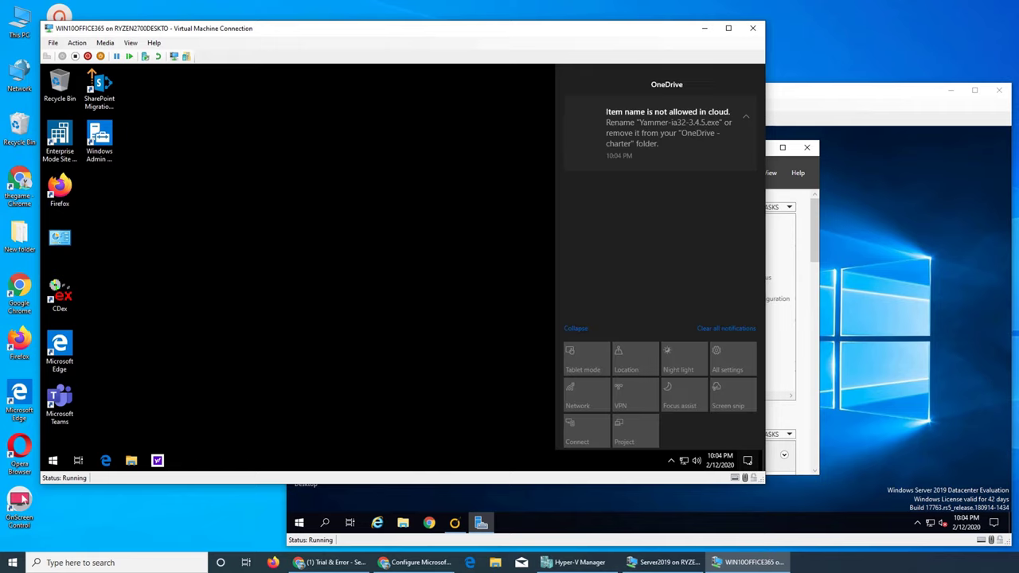
pyautogui.click(424, 156)
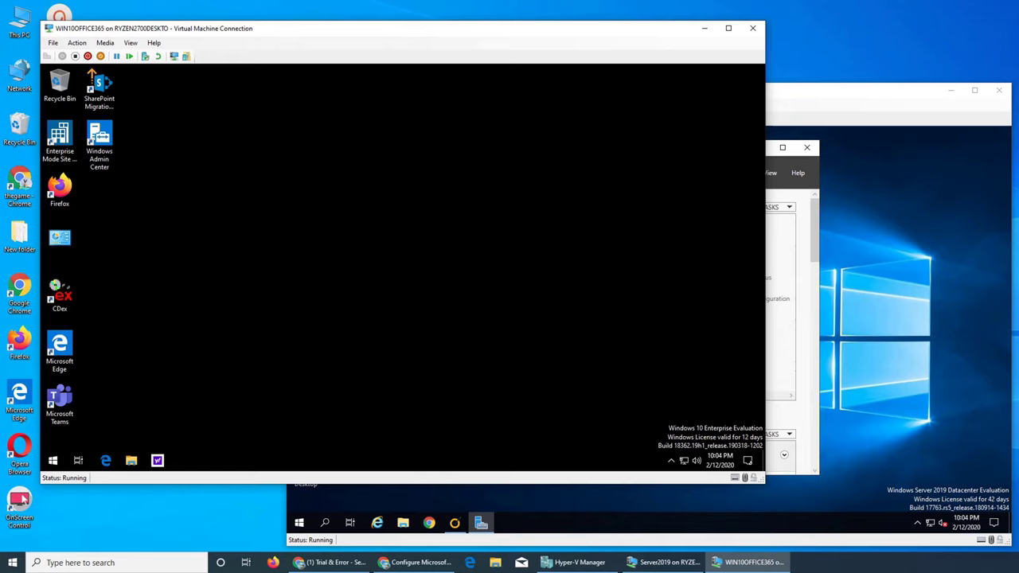
pyautogui.click(671, 460)
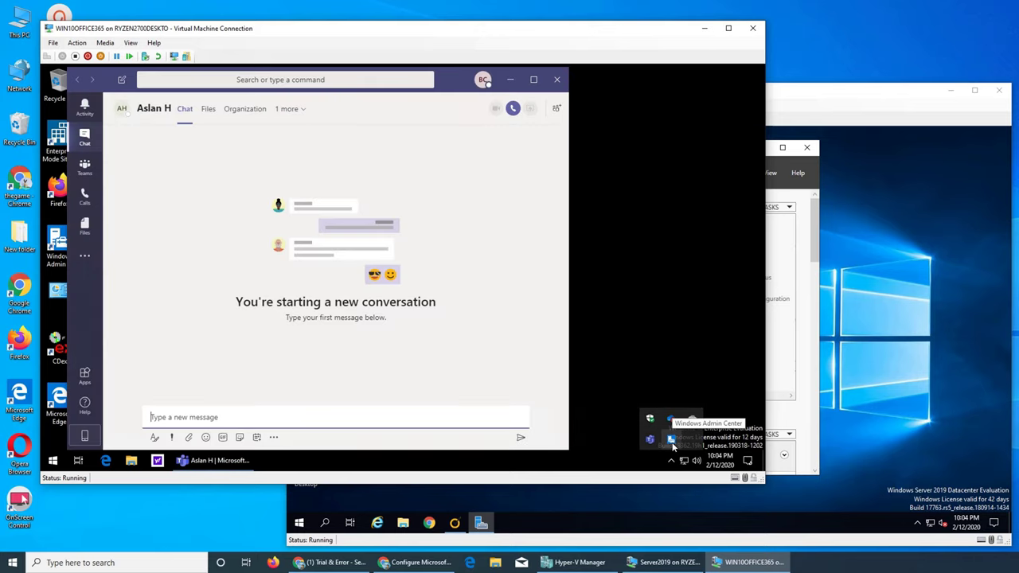
pyautogui.click(557, 79)
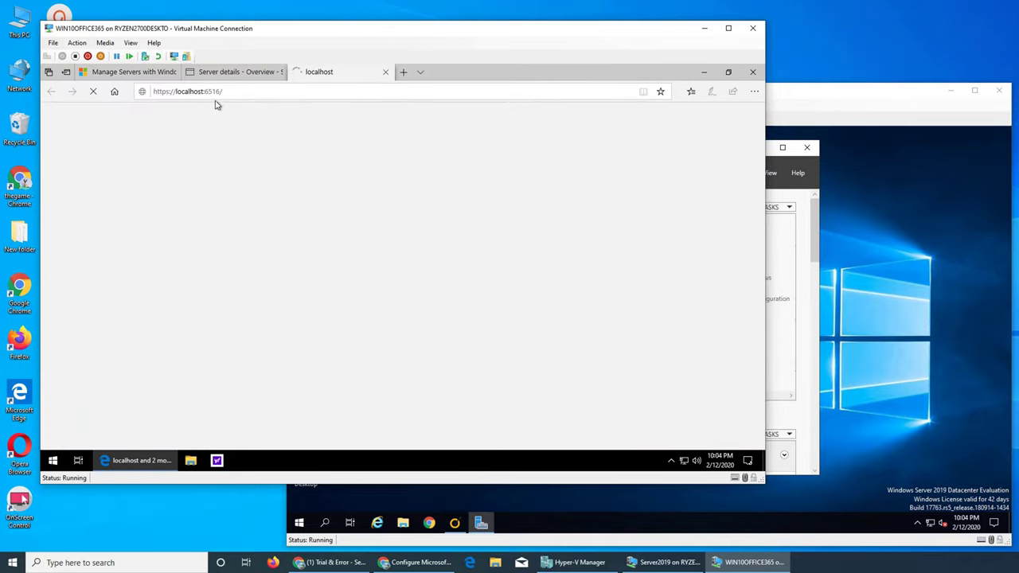
# Close the stale Server details tab and go to Installed extensions from the update notice.
pyautogui.click(228, 77)
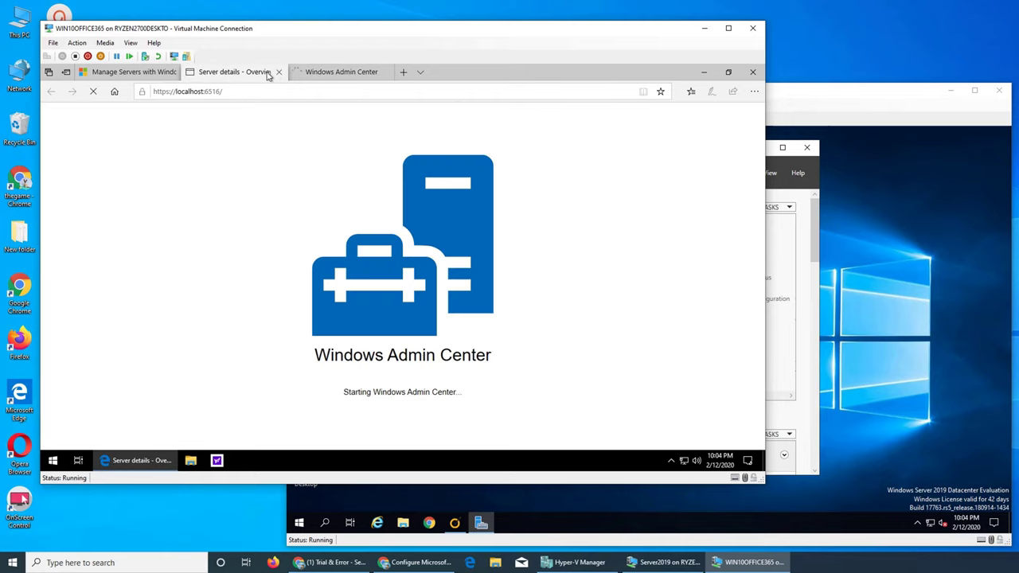
pyautogui.click(279, 73)
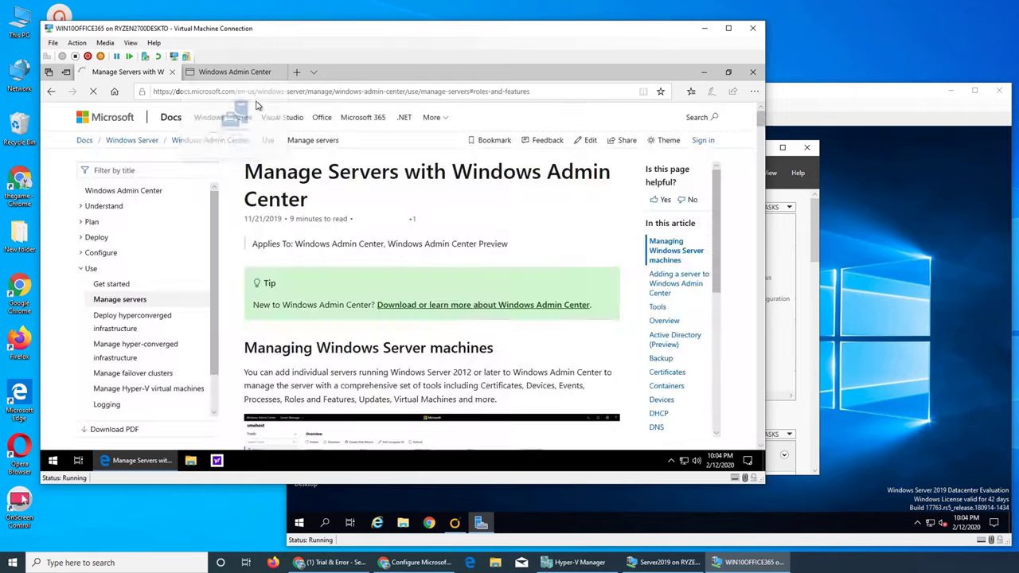
pyautogui.click(235, 71)
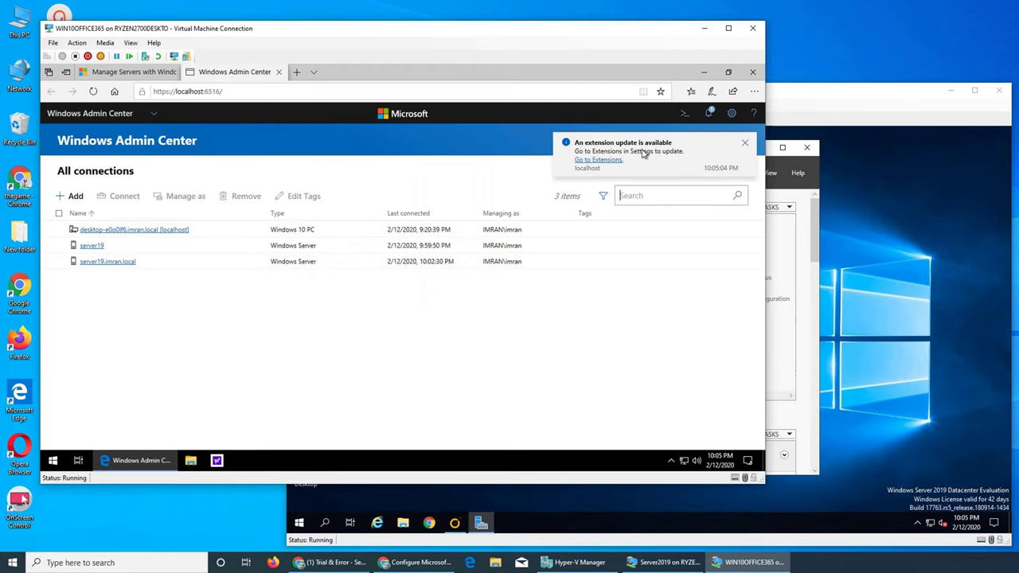
pyautogui.click(601, 161)
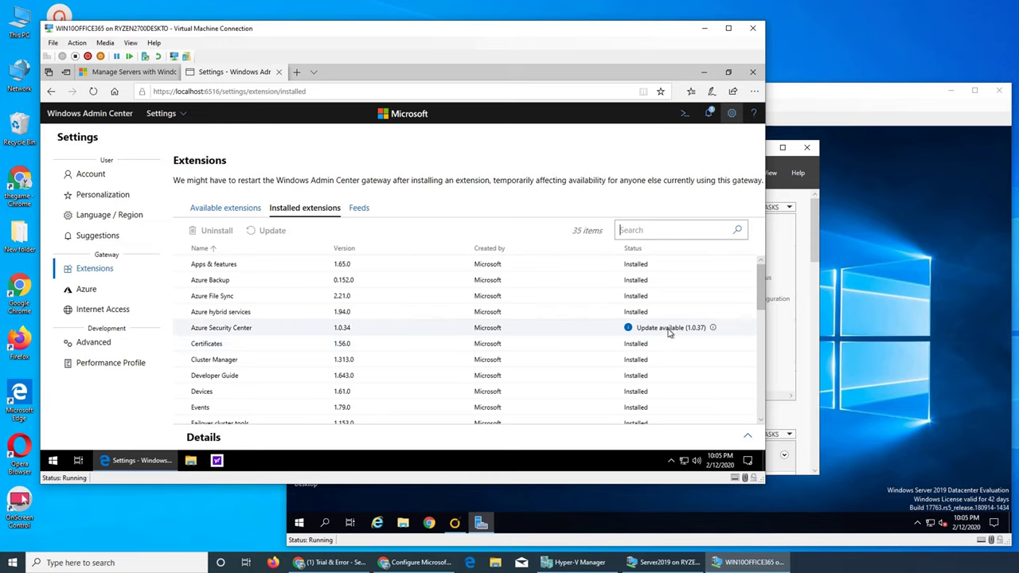
# Review the notifications under the Errors & warnings, Info and Active filters.
pyautogui.scroll(-8, 669, 333)
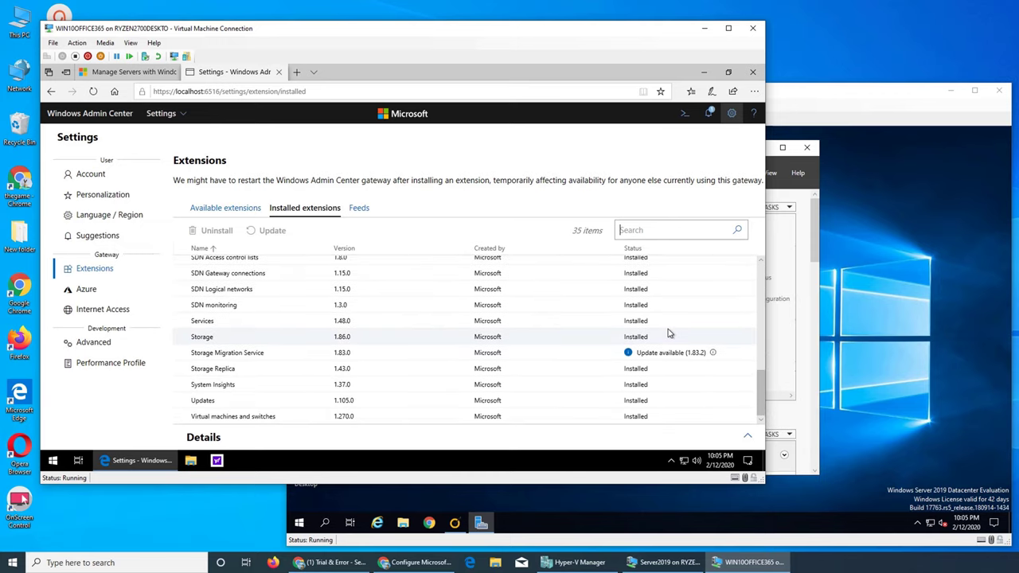
pyautogui.click(710, 116)
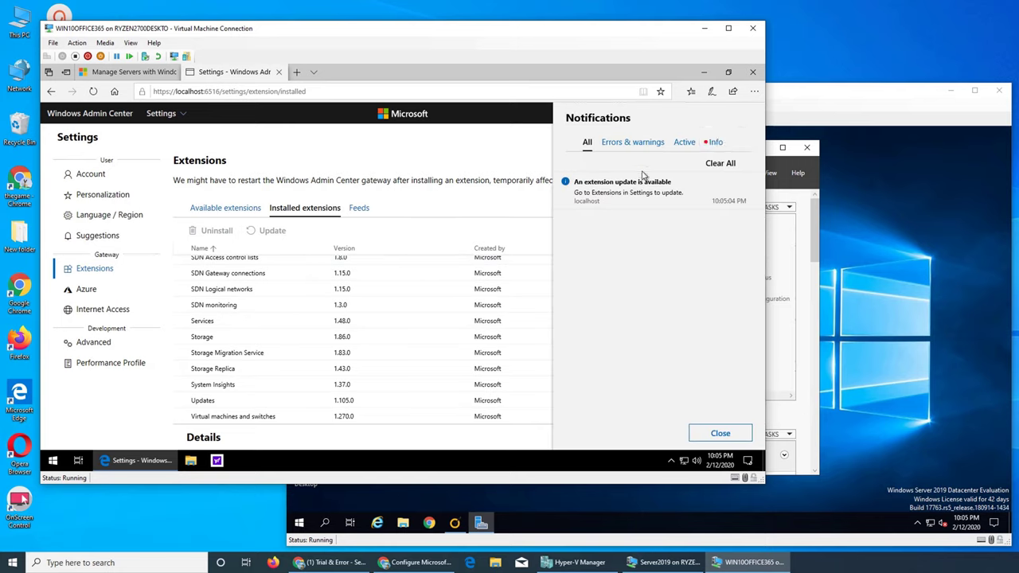
pyautogui.click(635, 141)
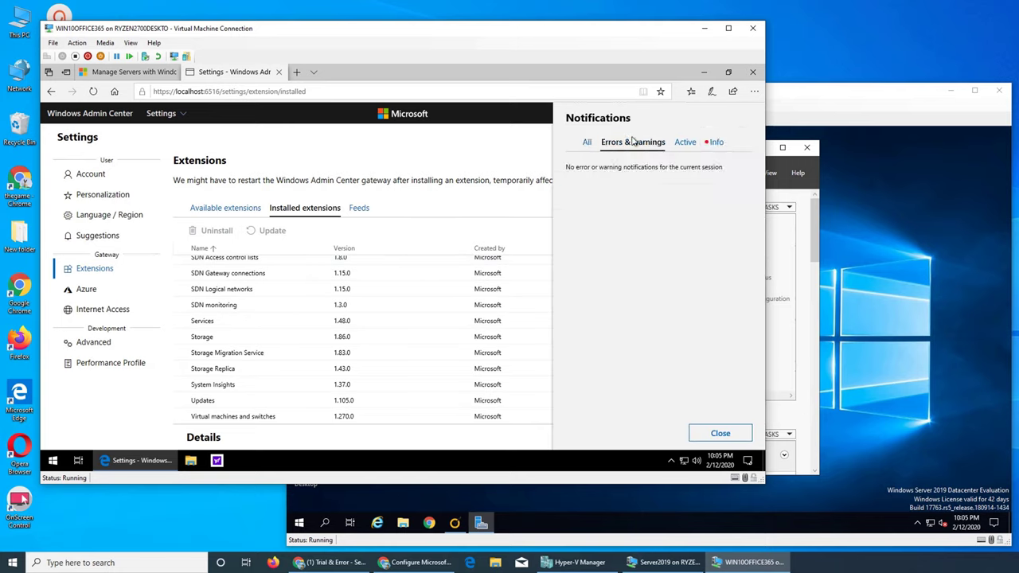
pyautogui.click(711, 143)
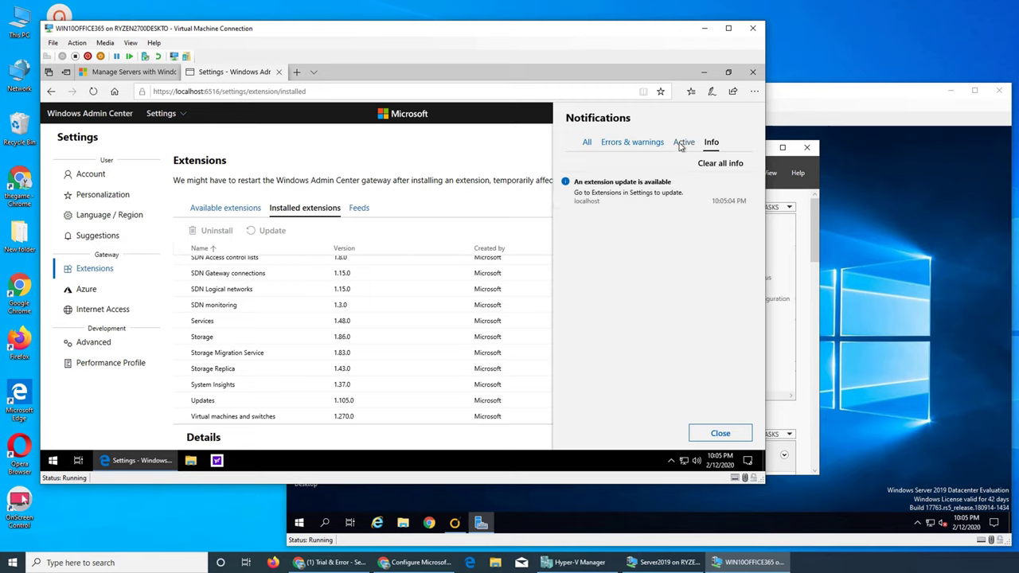
pyautogui.click(682, 143)
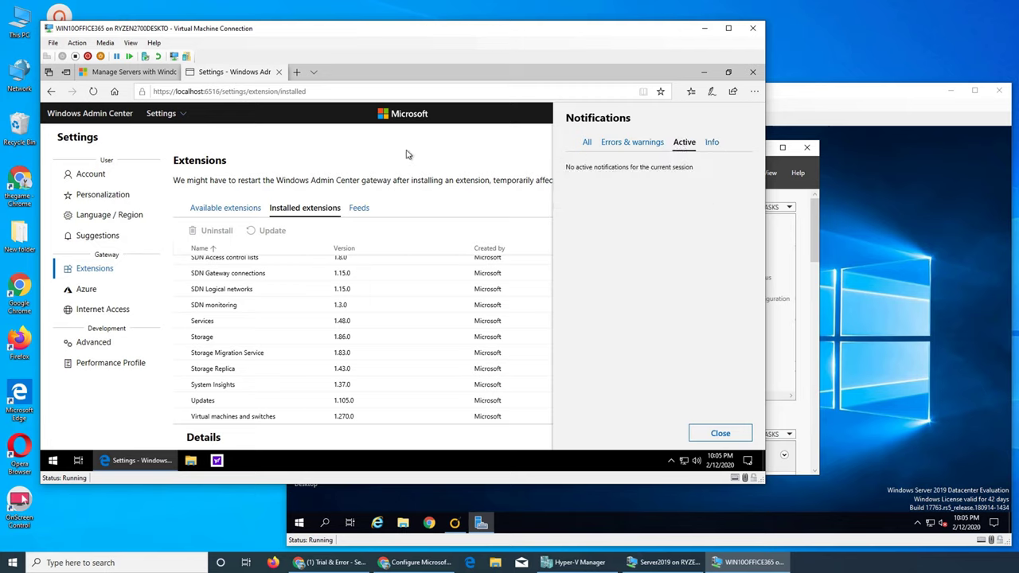
# Close the notifications and switch to the Server Manager solution.
pyautogui.click(109, 144)
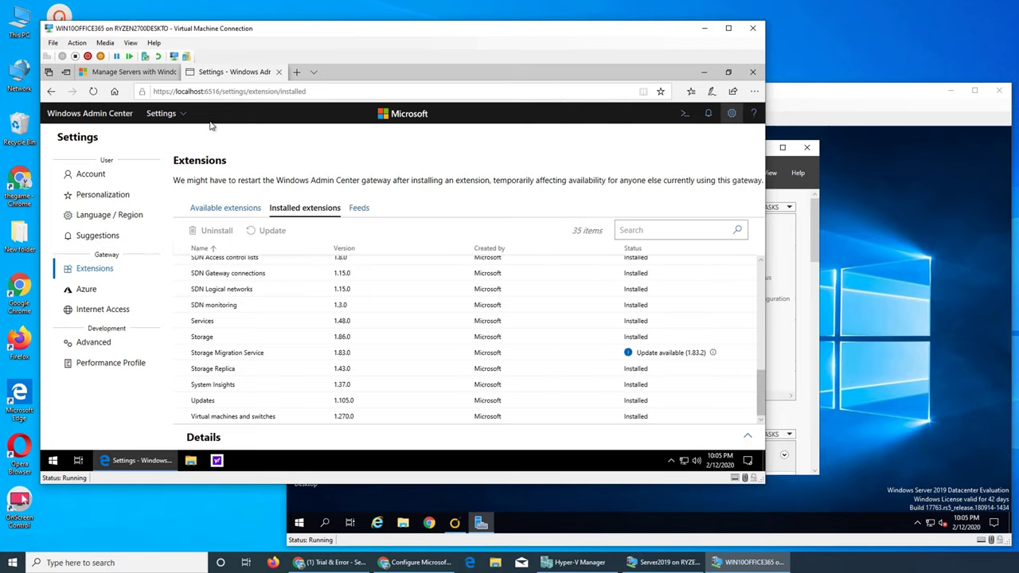
pyautogui.click(179, 114)
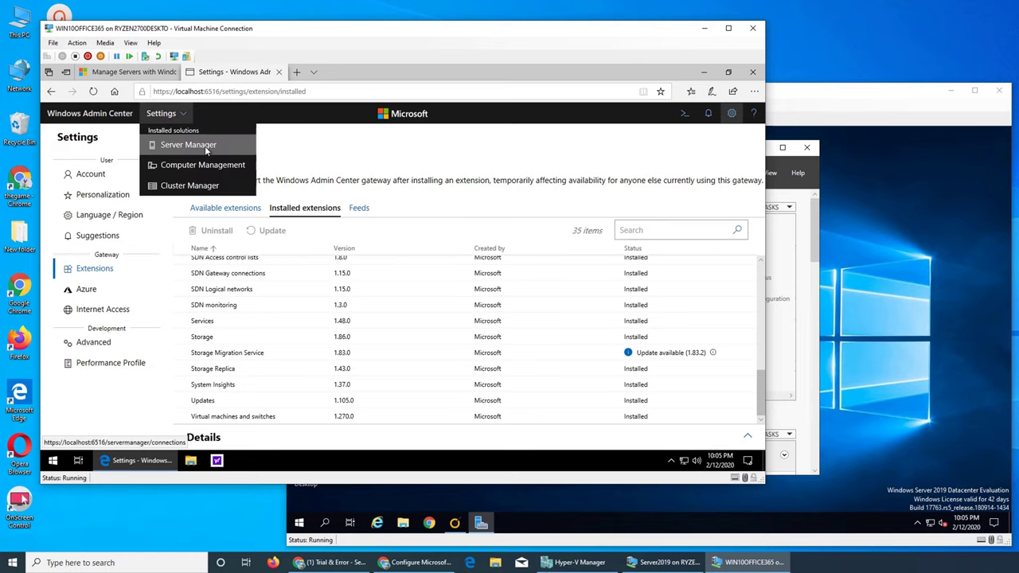
pyautogui.click(204, 145)
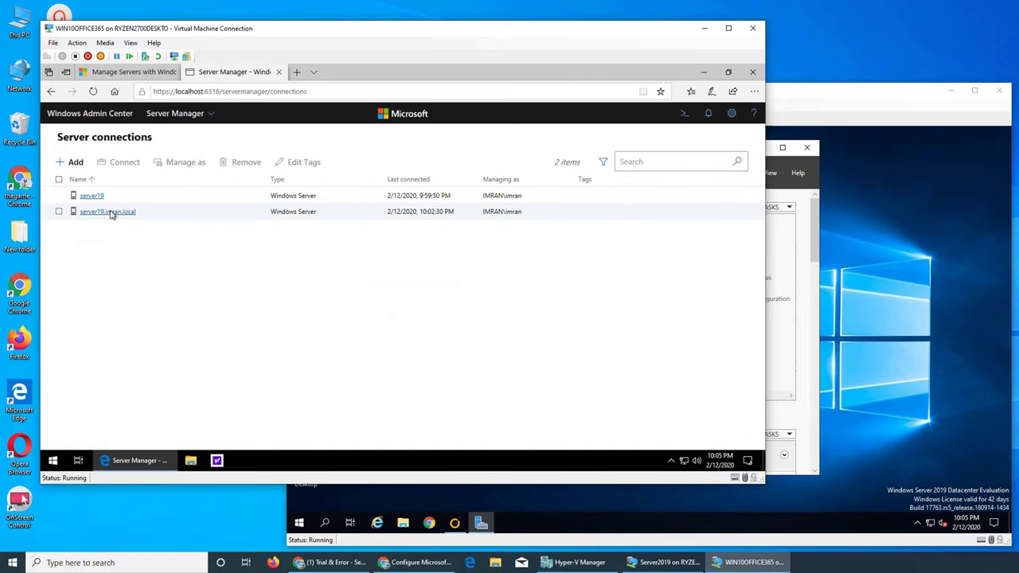
# Connect to server19 and open its Roles & features list of 264 items.
pyautogui.click(92, 195)
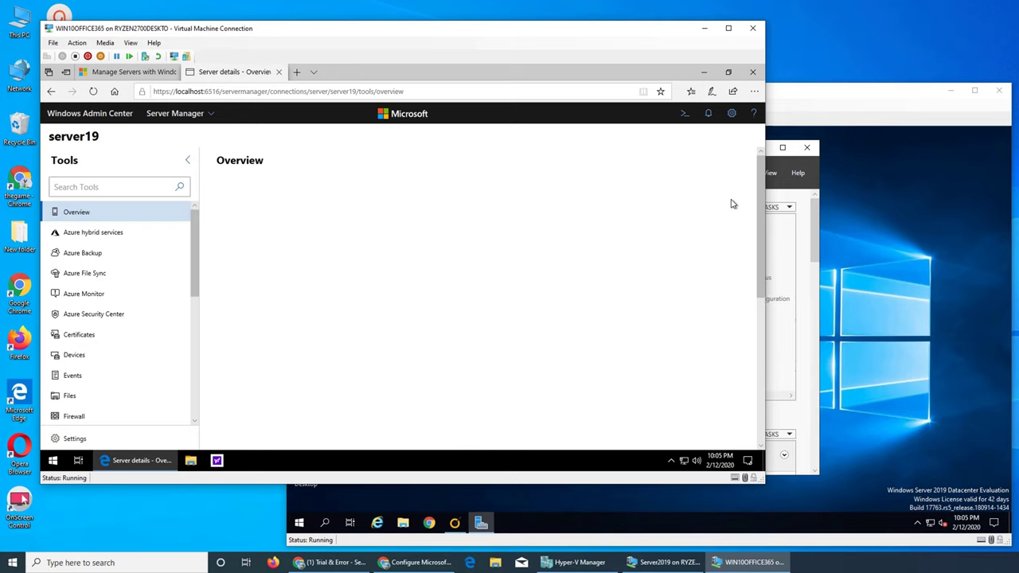
pyautogui.click(710, 117)
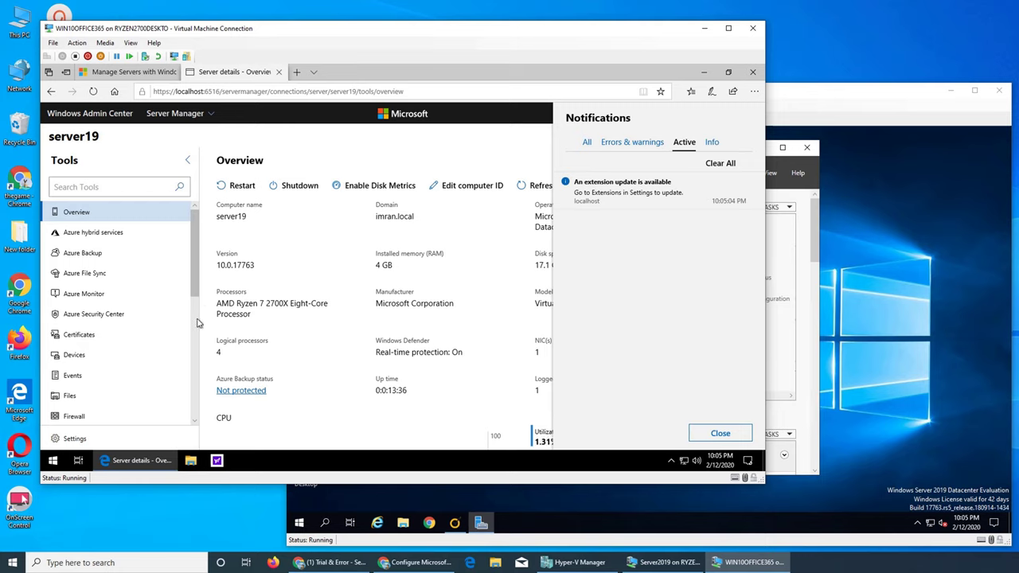
pyautogui.click(199, 324)
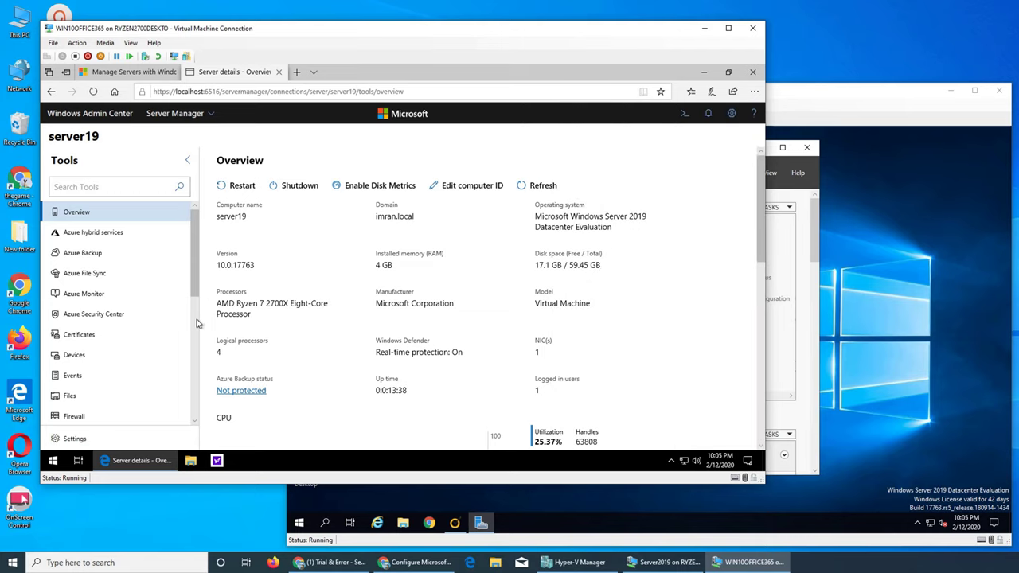
pyautogui.scroll(-3, 198, 328)
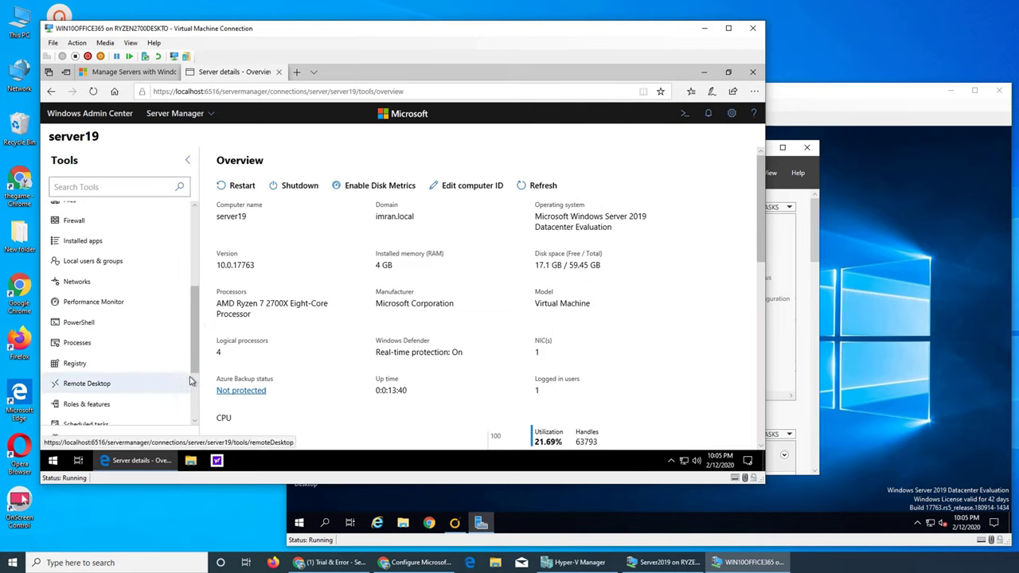
pyautogui.click(134, 404)
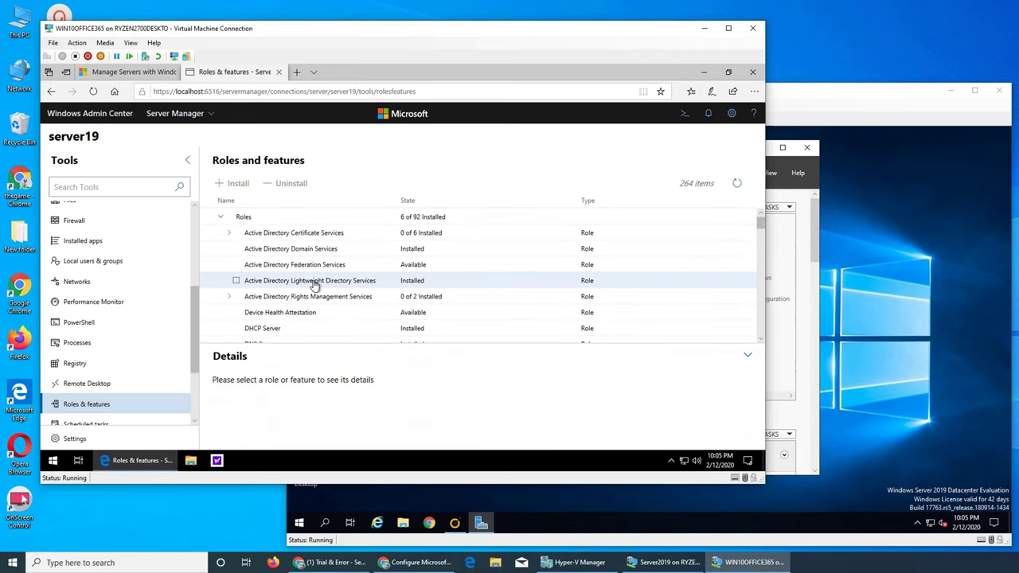
# Select AD Lightweight Directory Services and collapse its details to browse the roles.
pyautogui.click(236, 281)
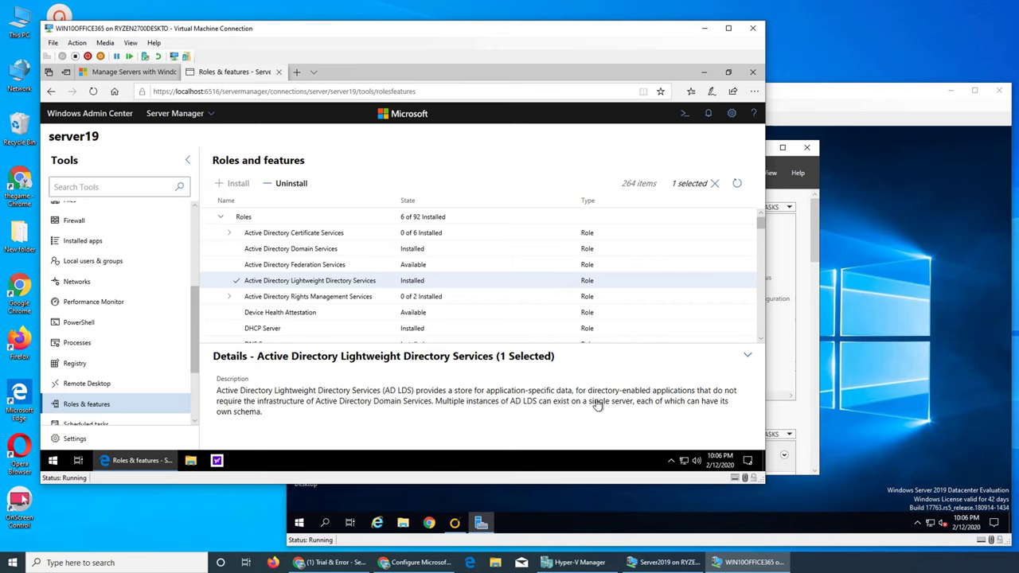
pyautogui.click(748, 356)
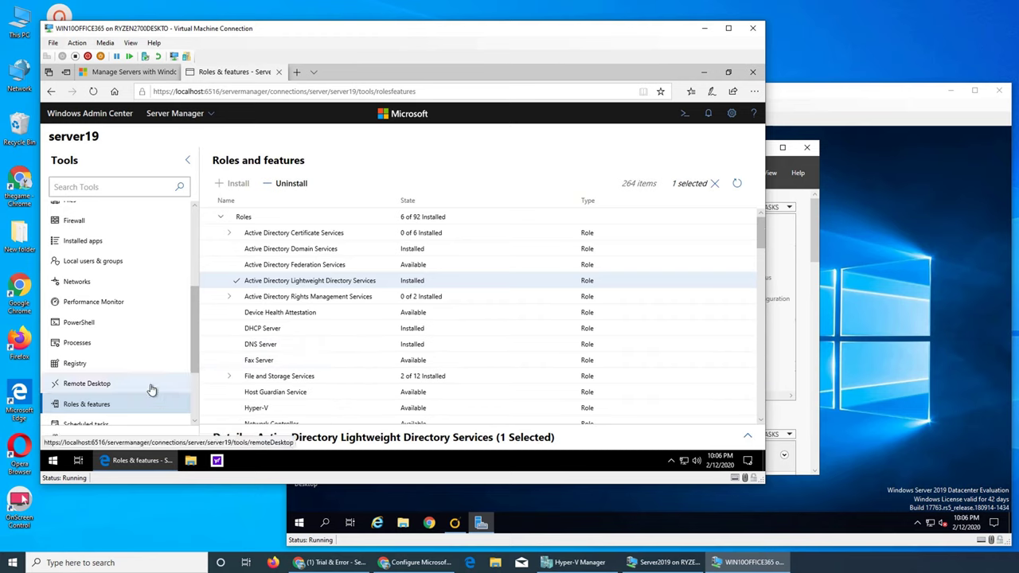
pyautogui.scroll(-2, 160, 386)
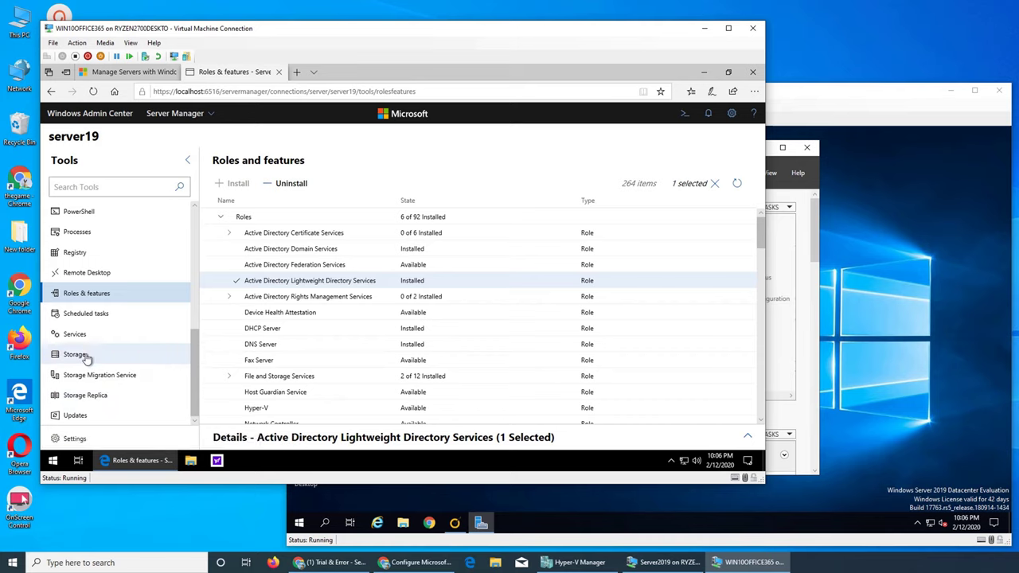
pyautogui.scroll(1, 107, 326)
pyautogui.scroll(3, 108, 327)
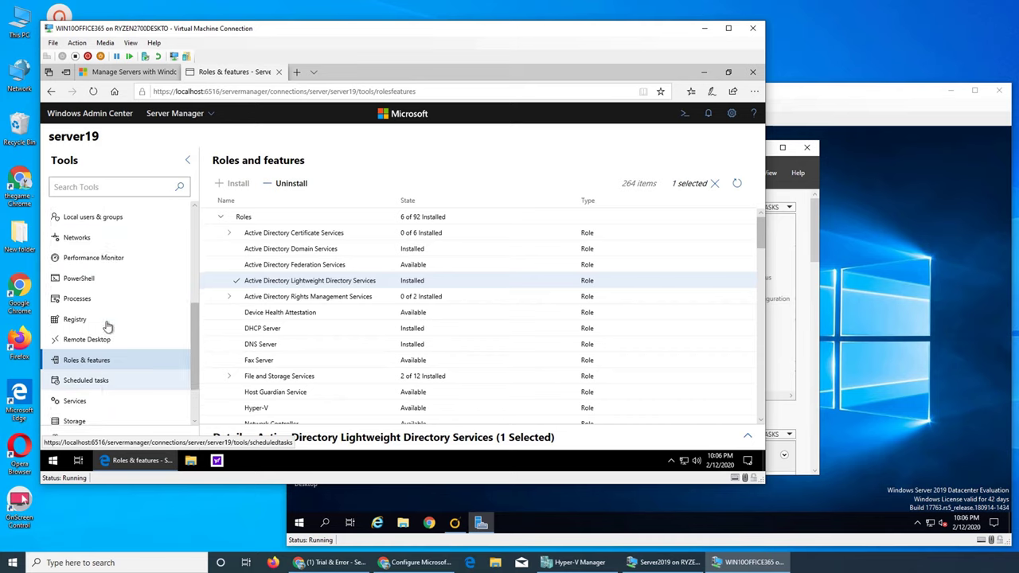
pyautogui.scroll(3, 108, 326)
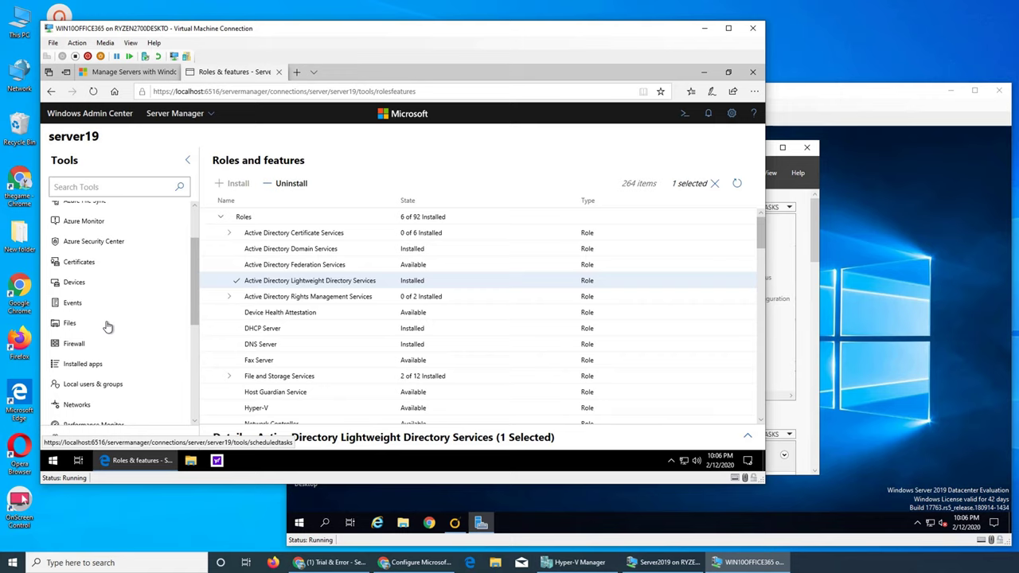
# Open server19's Local users & groups tool, unavailable on a domain controller.
pyautogui.scroll(2, 107, 327)
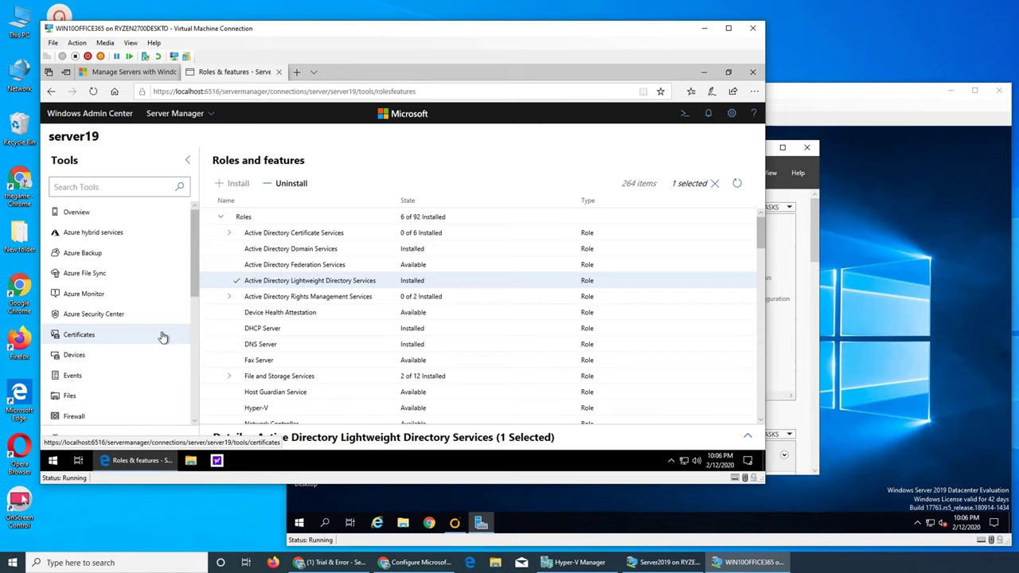
pyautogui.scroll(-2, 161, 336)
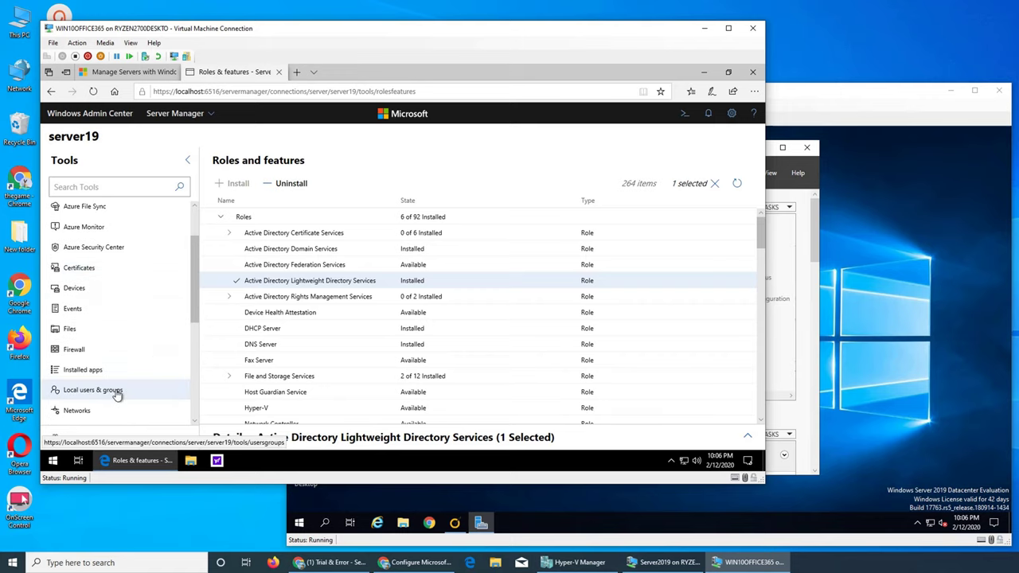
pyautogui.click(117, 392)
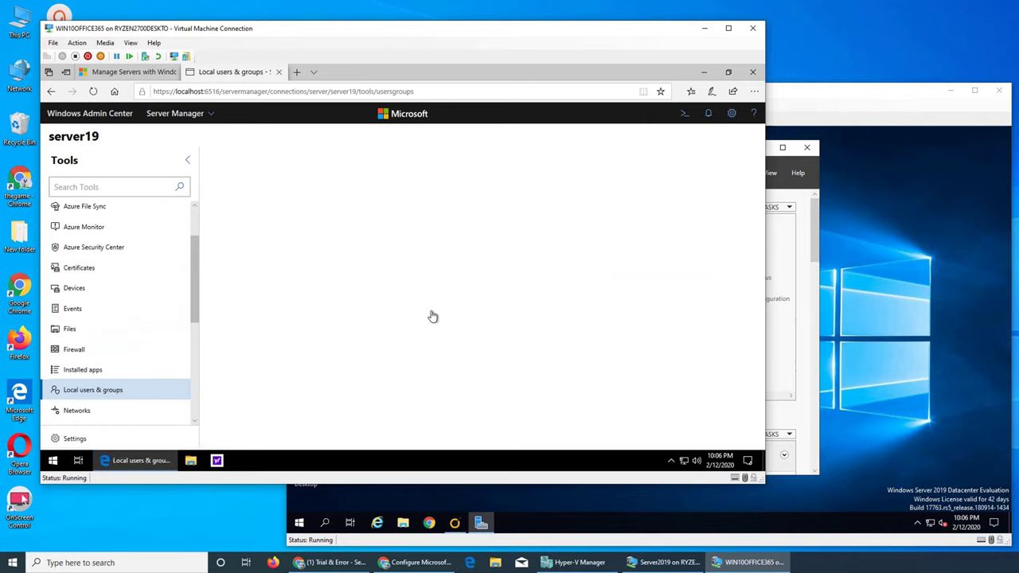
pyautogui.click(204, 118)
# Connect to server19.imran.local and open its Roles & features list.
pyautogui.click(186, 146)
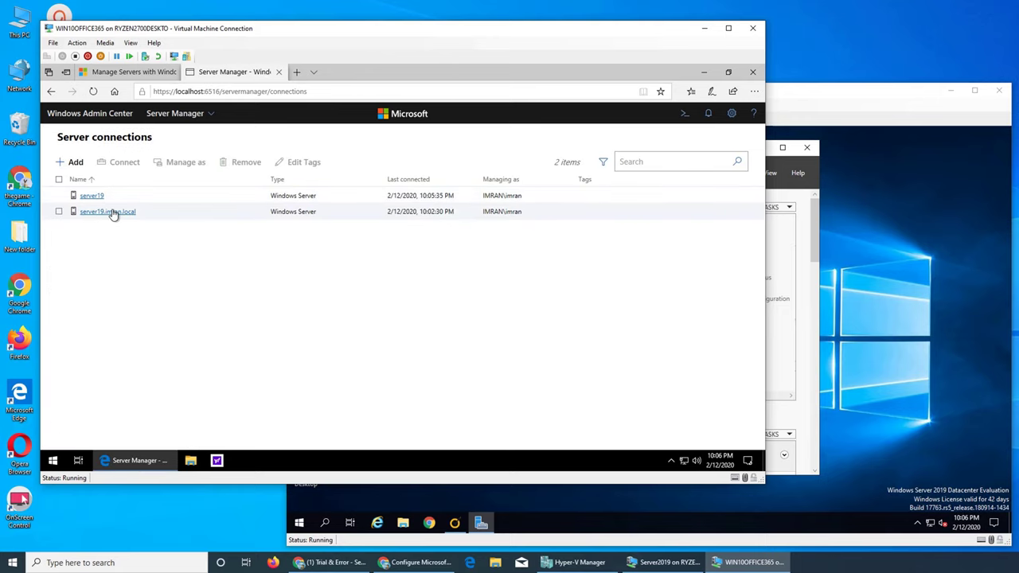
pyautogui.press('Return')
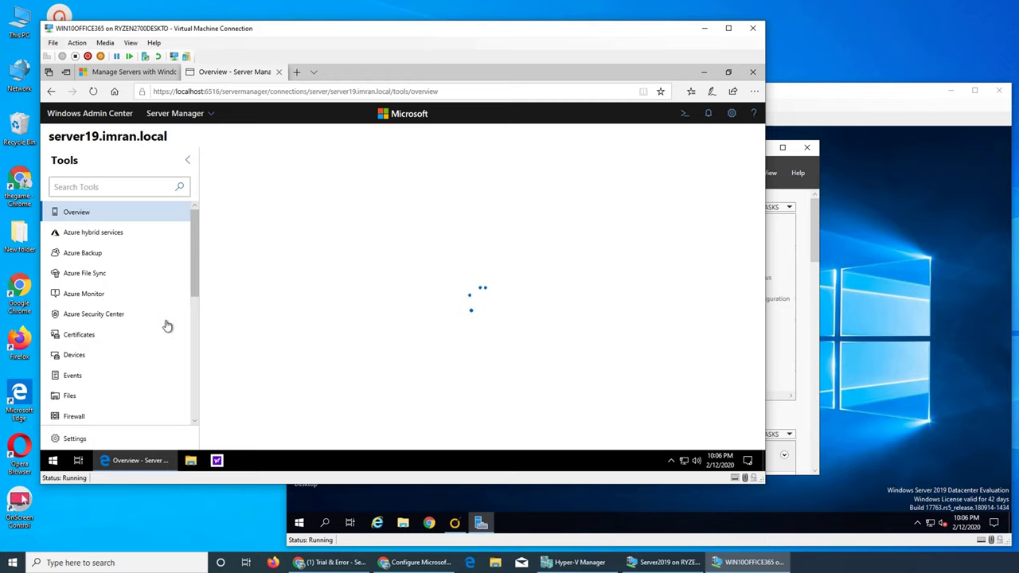
pyautogui.scroll(-1, 193, 293)
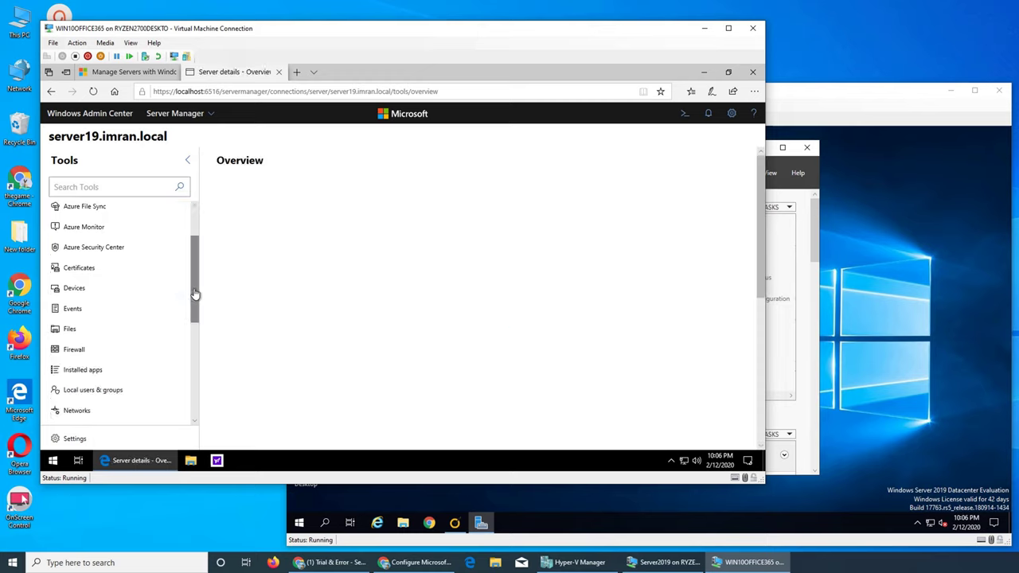
pyautogui.scroll(-1, 195, 293)
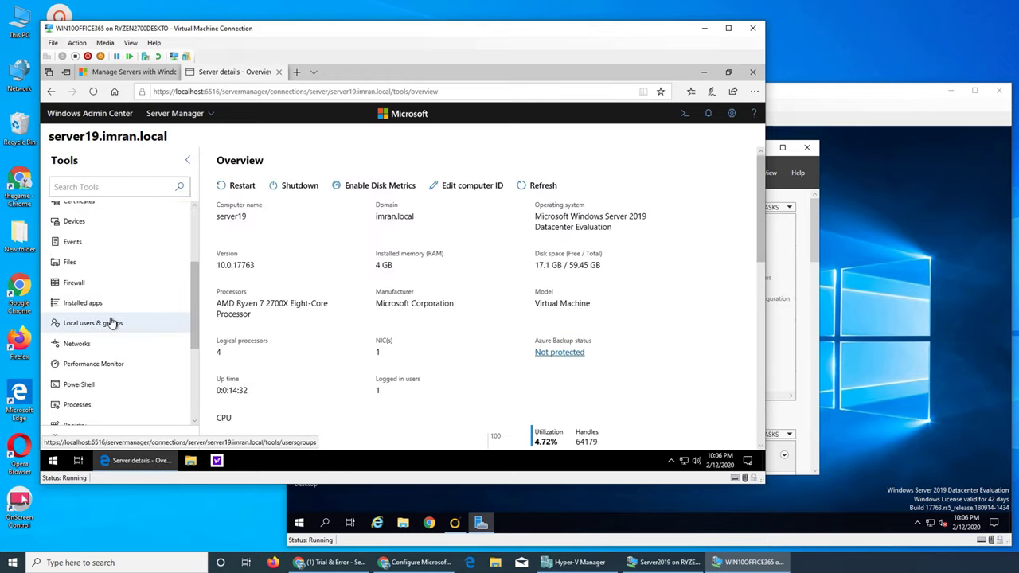
pyautogui.scroll(-1, 143, 362)
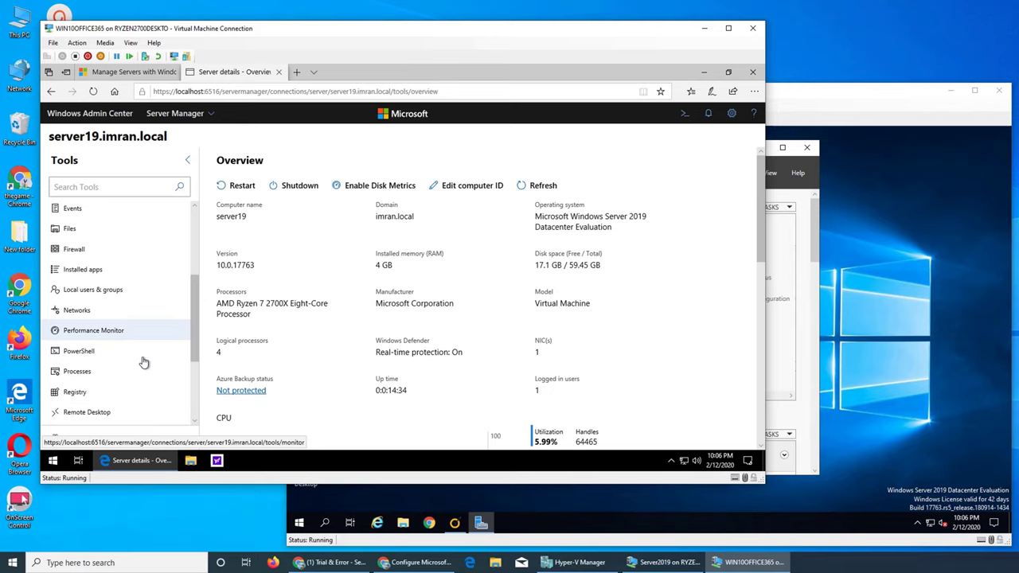
pyautogui.scroll(-1, 141, 360)
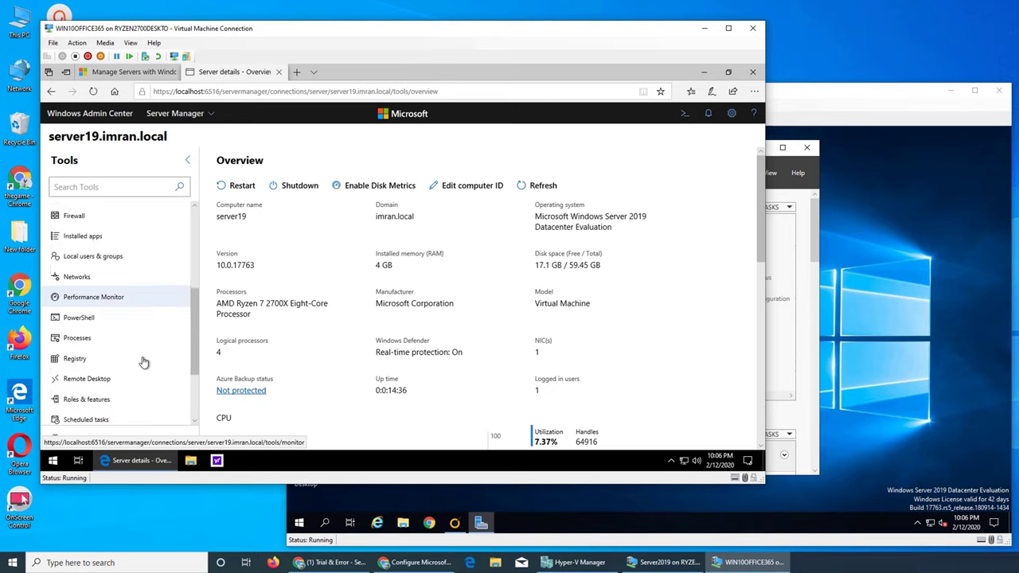
pyautogui.click(118, 401)
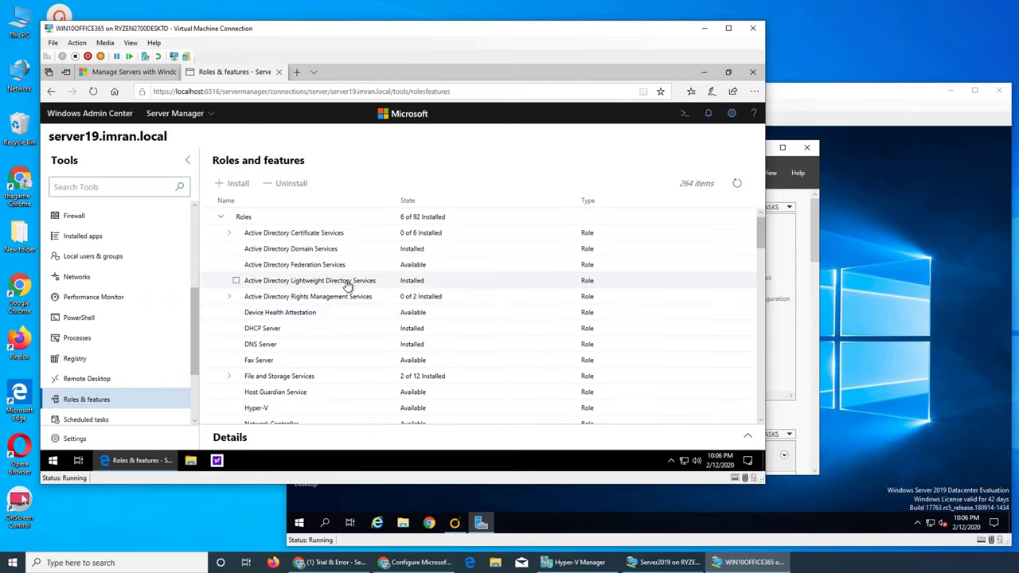
# Select the installed AD Lightweight Directory Services role and inspect its details.
pyautogui.click(236, 282)
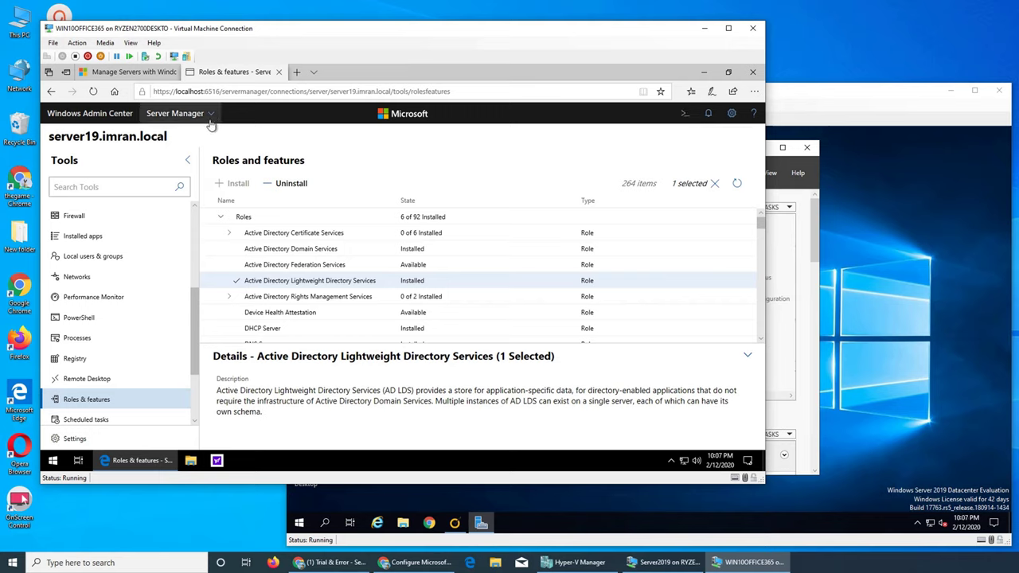
pyautogui.scroll(-3, 128, 337)
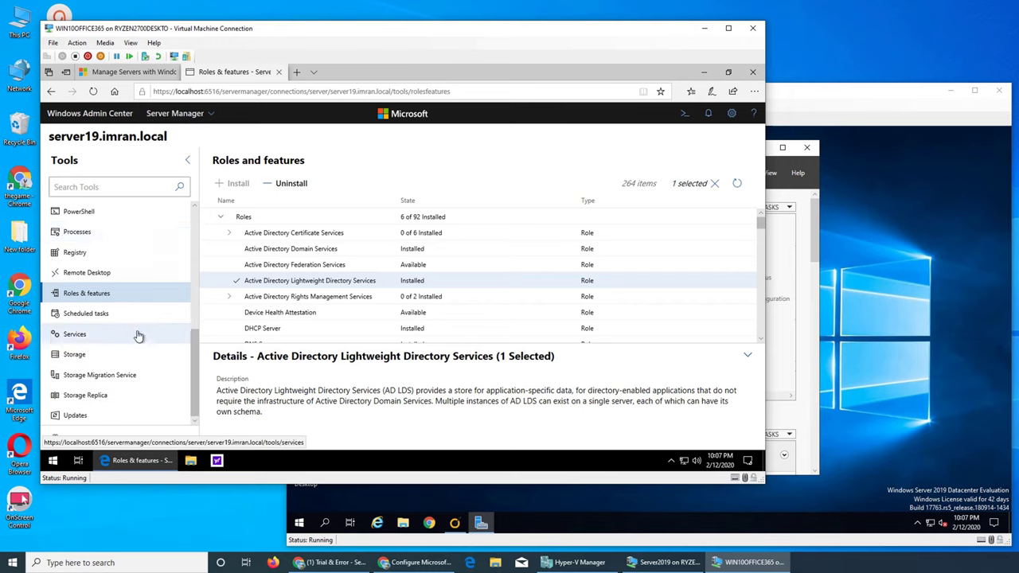
pyautogui.scroll(8, 148, 350)
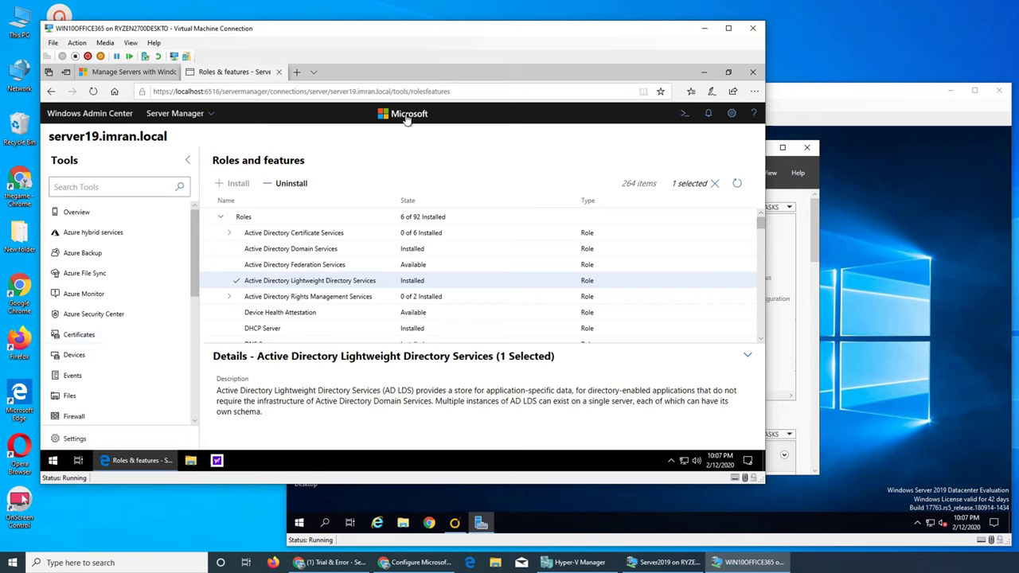
# Review notifications under Errors & warnings, Active and All, showing the extension update.
pyautogui.click(707, 115)
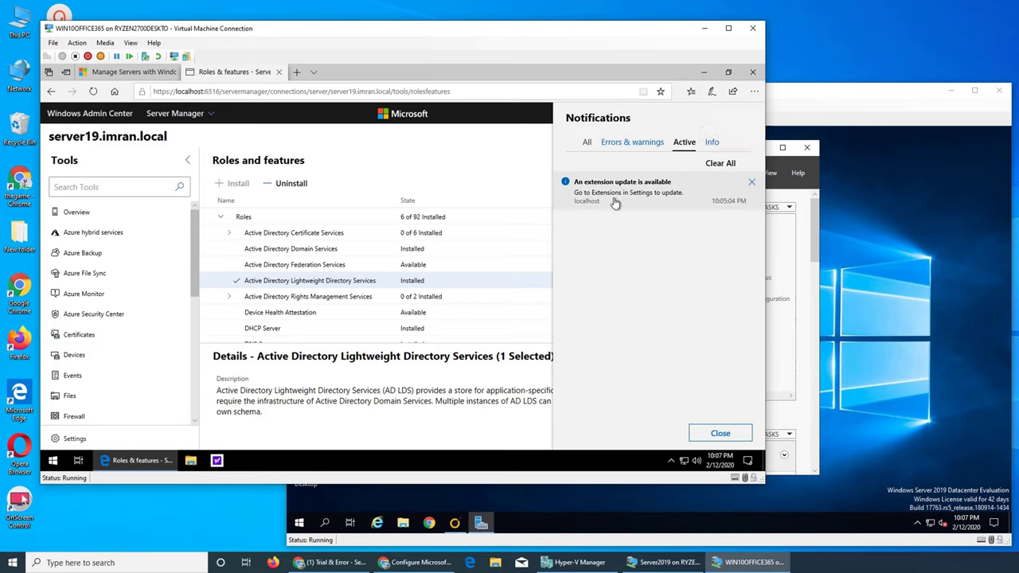
pyautogui.click(627, 145)
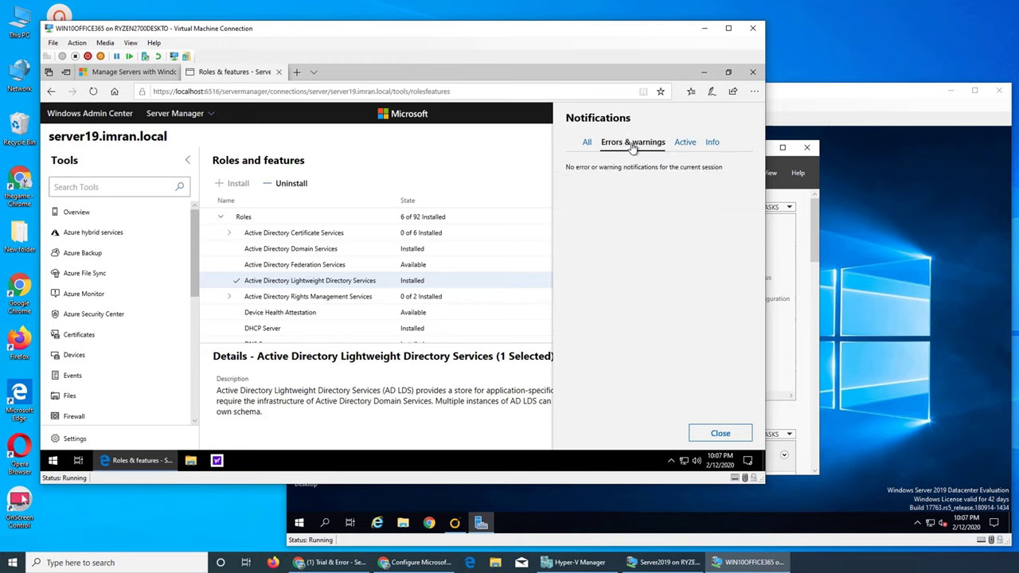
pyautogui.click(686, 145)
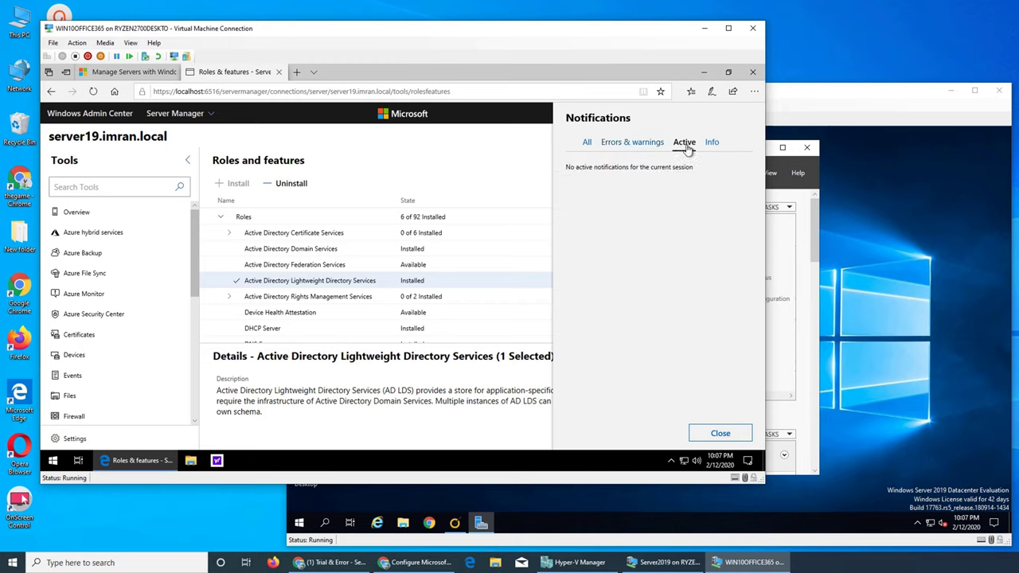
pyautogui.click(587, 144)
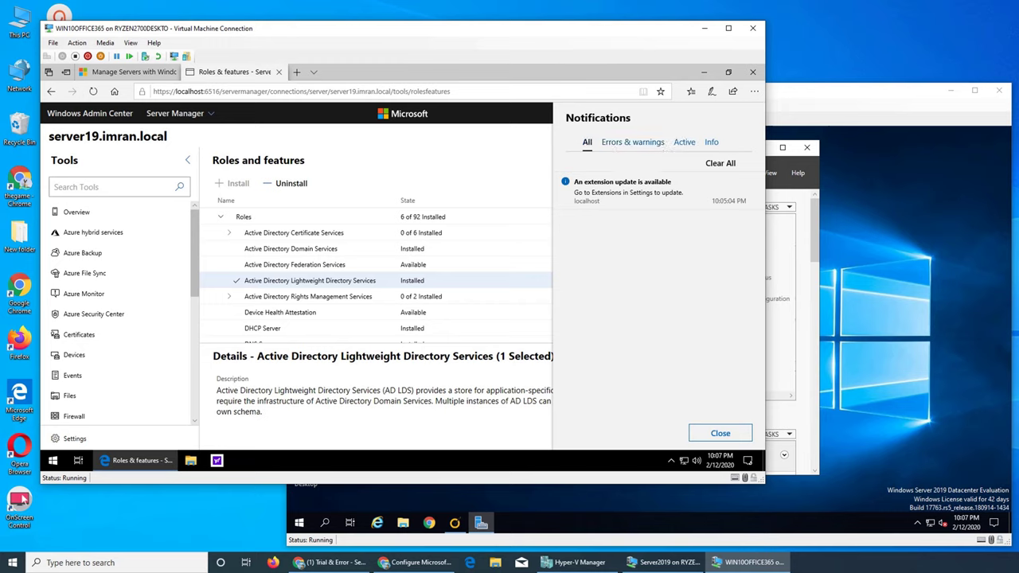
# Restart the Server2019 VM from Start > Power with the Other (Unplanned) reason.
pyautogui.click(816, 251)
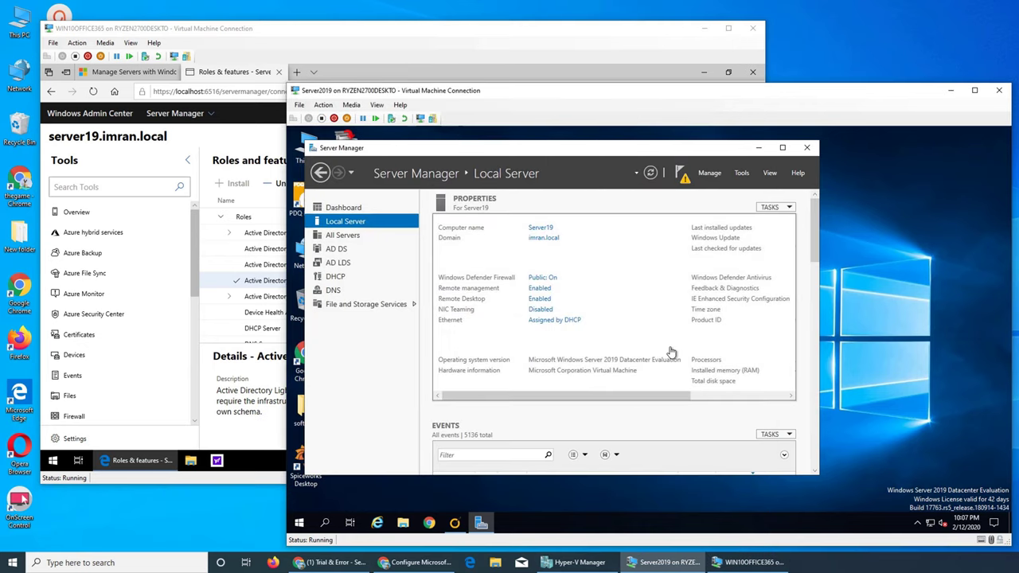
pyautogui.click(341, 208)
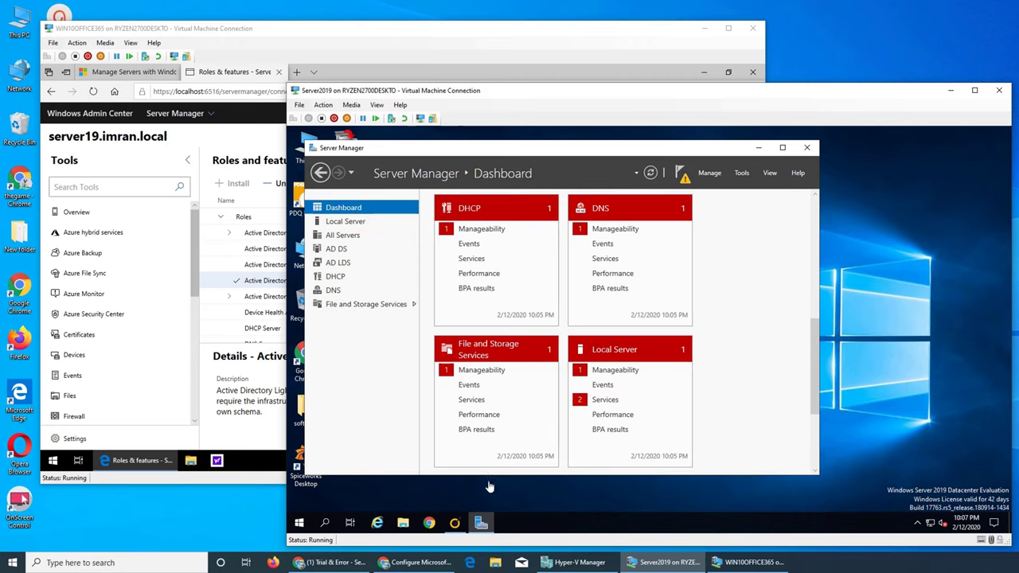
pyautogui.click(299, 522)
pyautogui.click(307, 498)
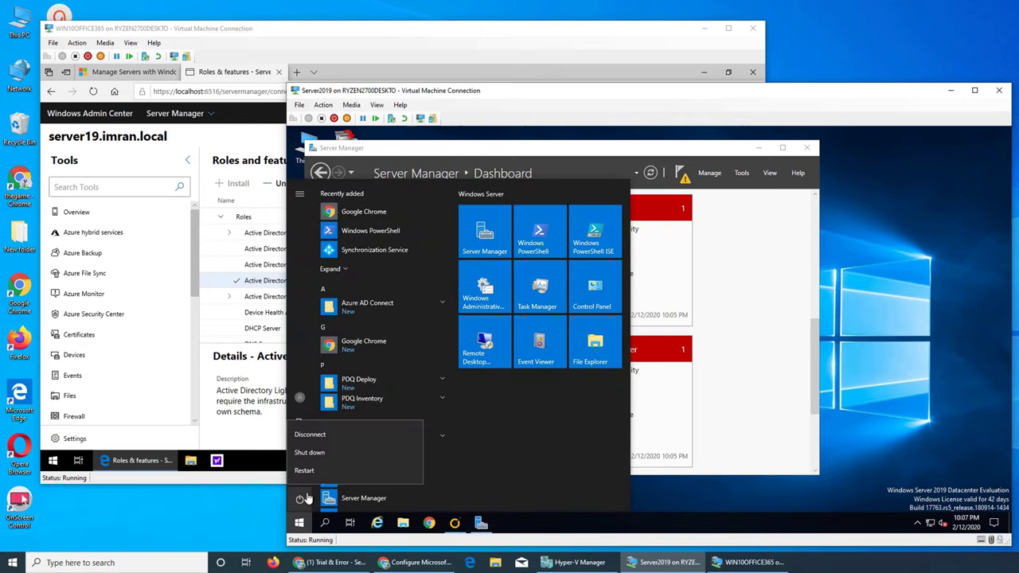
pyautogui.click(315, 473)
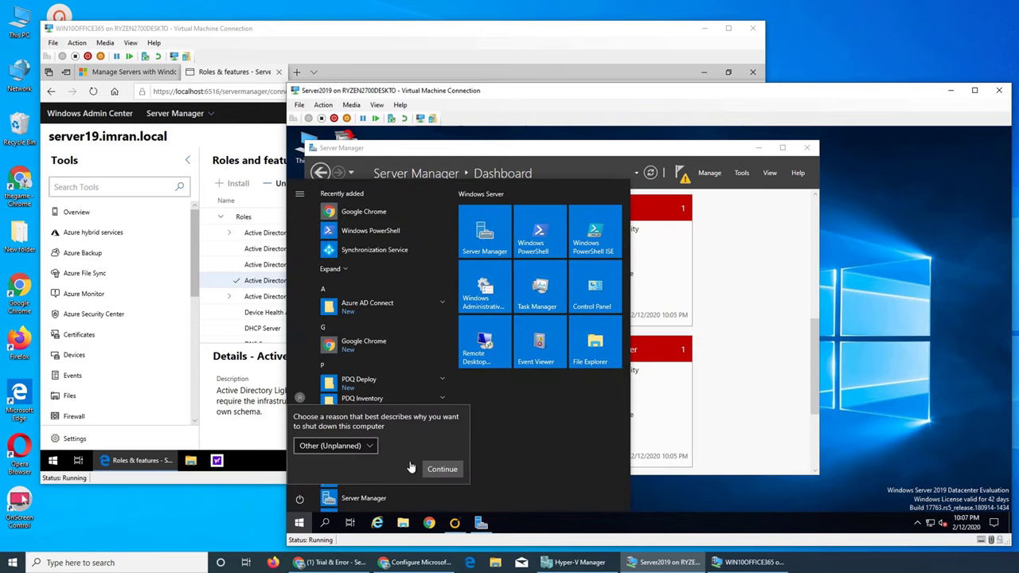
pyautogui.click(434, 474)
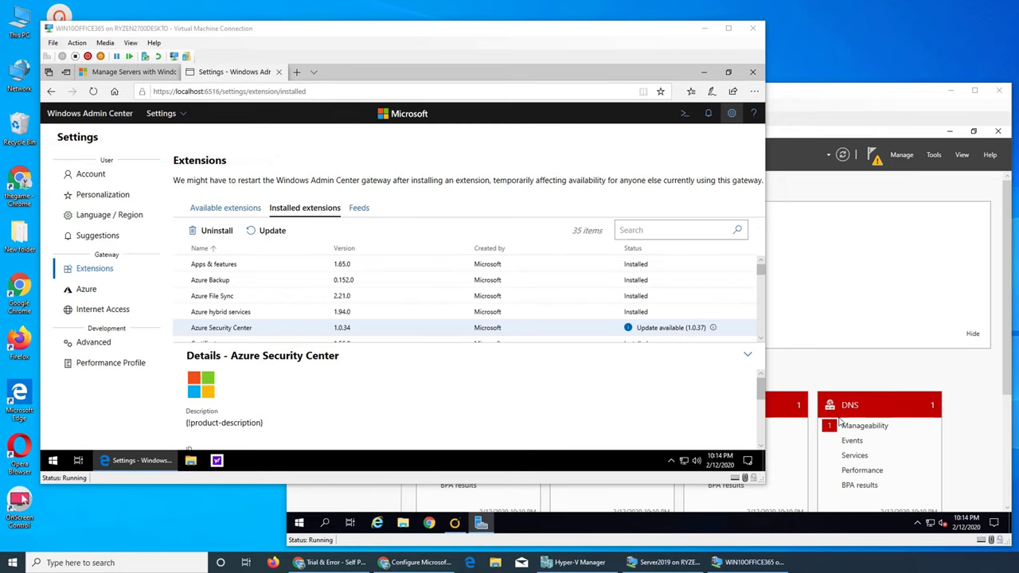
# Return to Windows Admin Center, collapse the extension Details pane and open the solutions dropdown.
pyautogui.click(840, 360)
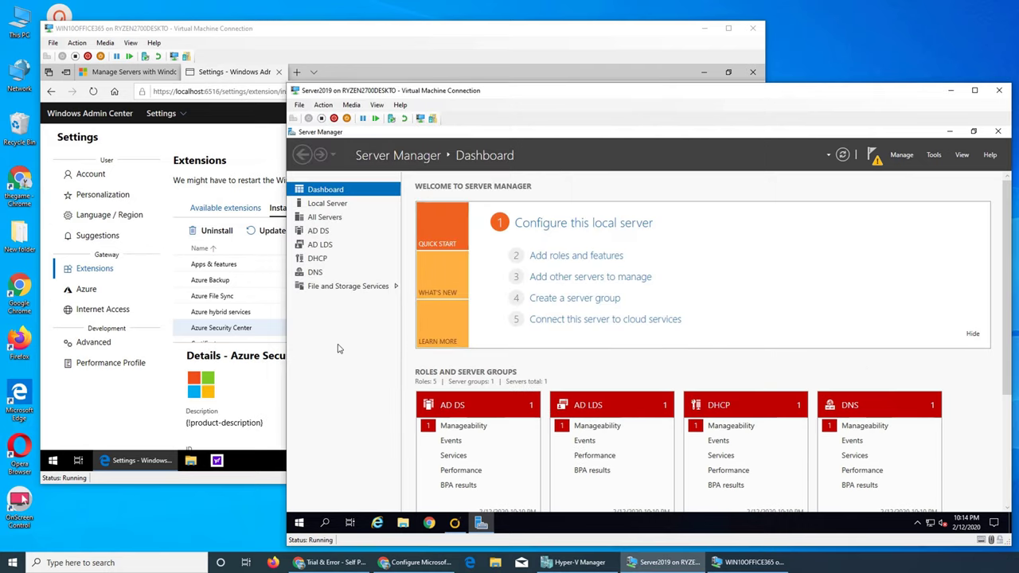
pyautogui.click(266, 387)
pyautogui.scroll(-5, 266, 386)
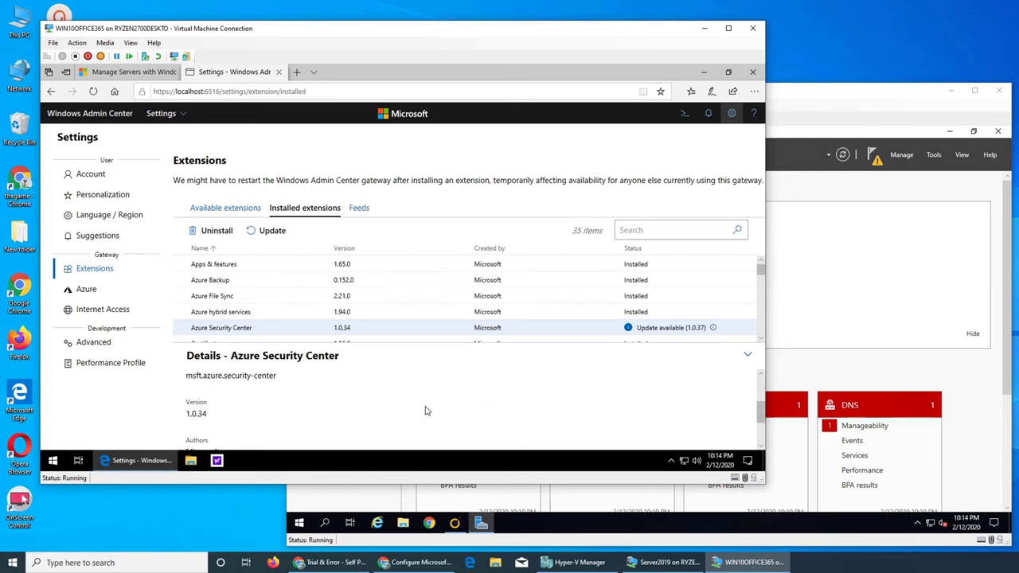
pyautogui.scroll(4, 425, 410)
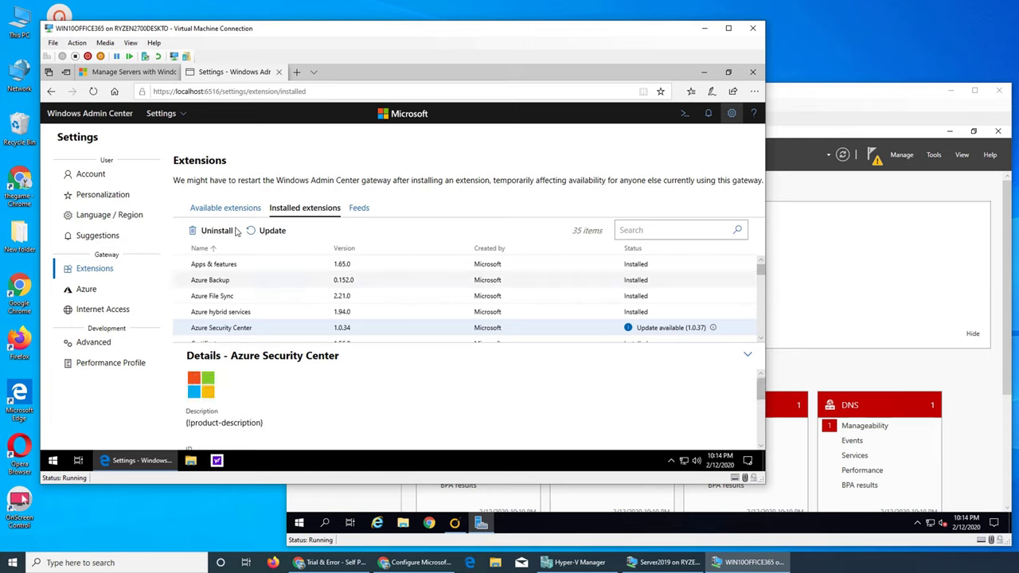
pyautogui.doubleClick(206, 330)
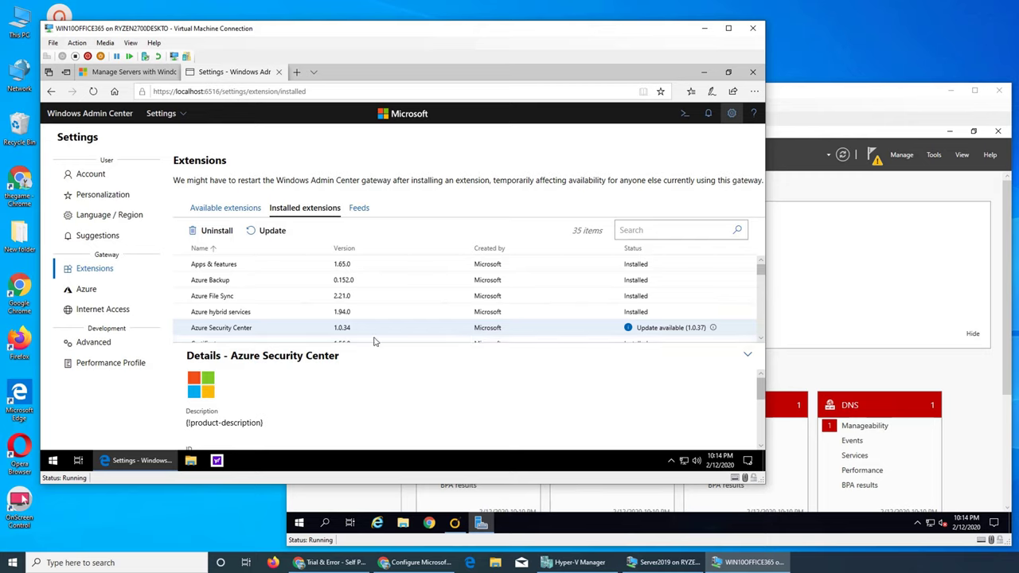
pyautogui.click(747, 358)
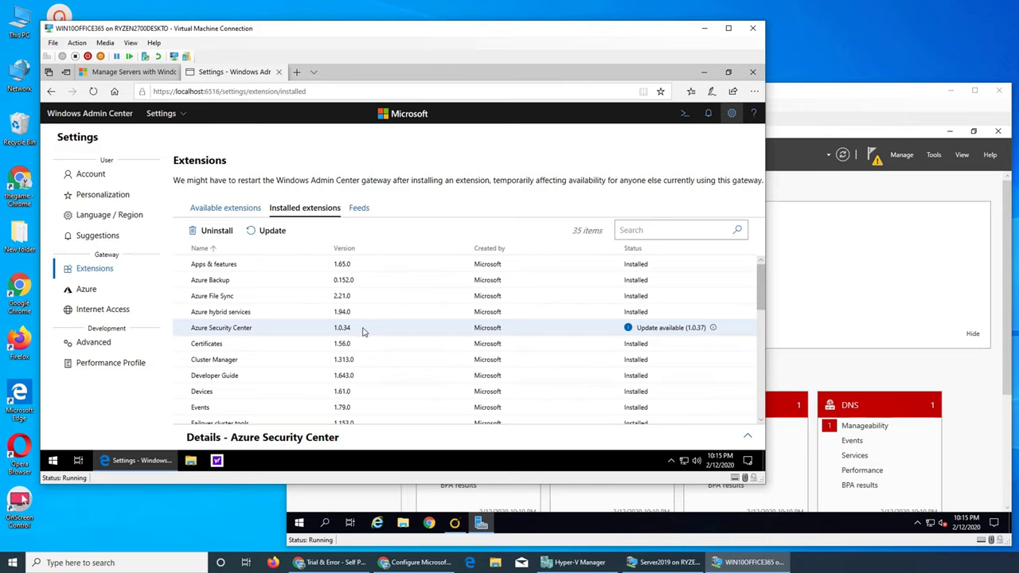
pyautogui.click(163, 115)
# Choose Server Manager, connect to server19.imran.local and open its Updates tool listing 5 updates.
pyautogui.click(164, 145)
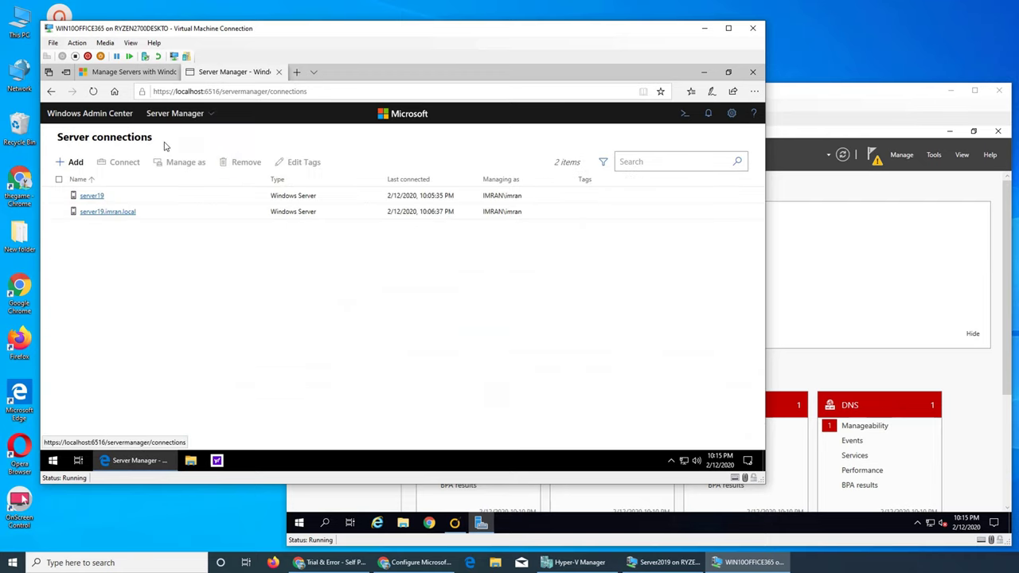
pyautogui.click(94, 212)
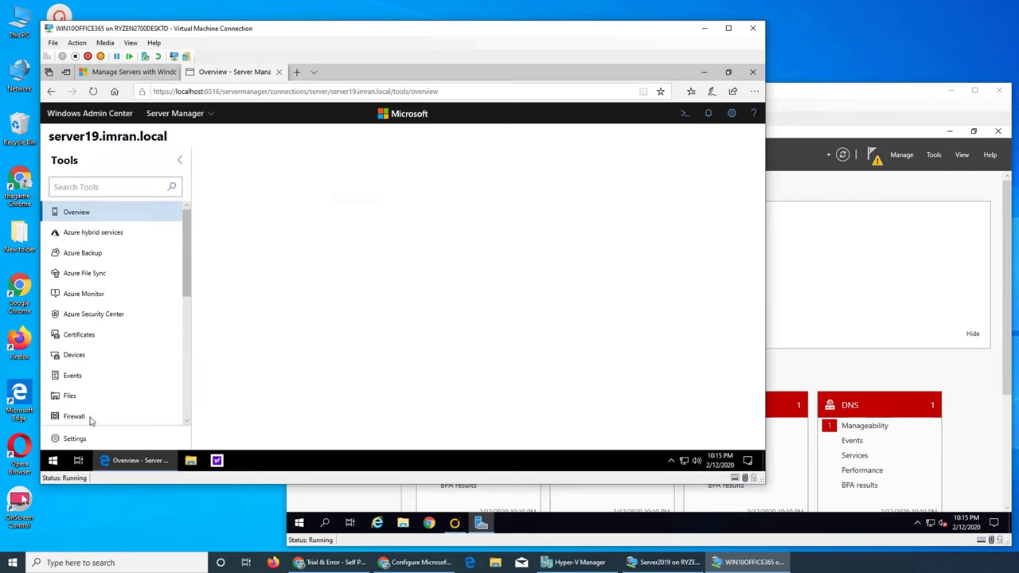
pyautogui.scroll(-5, 94, 411)
pyautogui.click(89, 416)
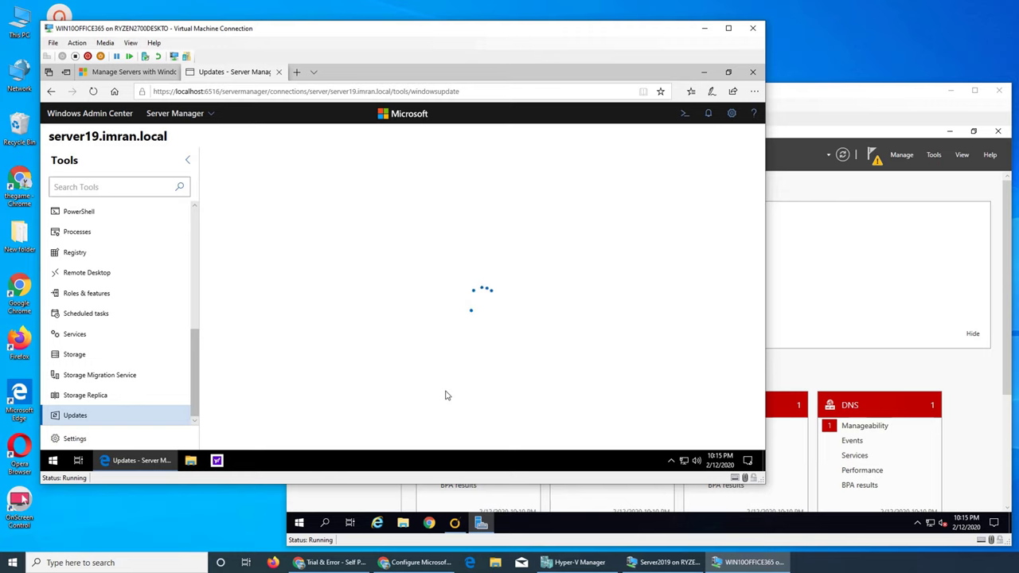
pyautogui.moveTo(523, 27); pyautogui.dragTo(535, 8)
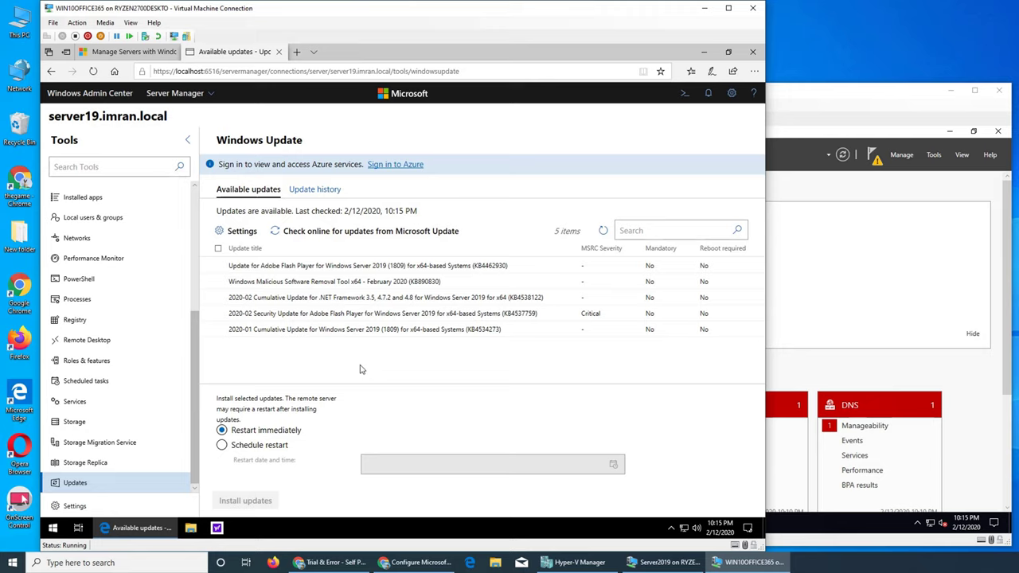
# Select all five updates for server19.imran.local and install them with an immediate restart.
pyautogui.click(218, 249)
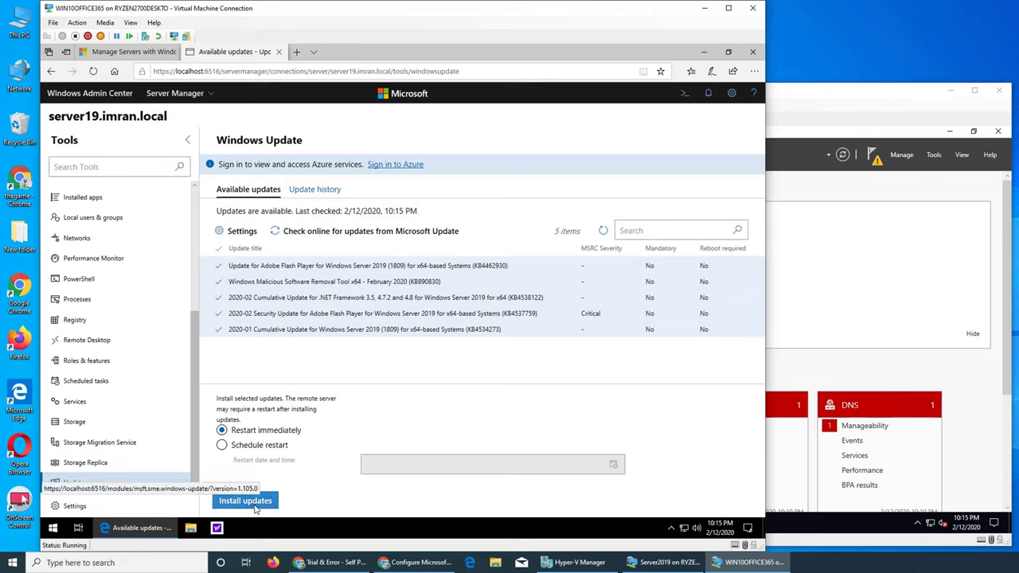
pyautogui.click(247, 500)
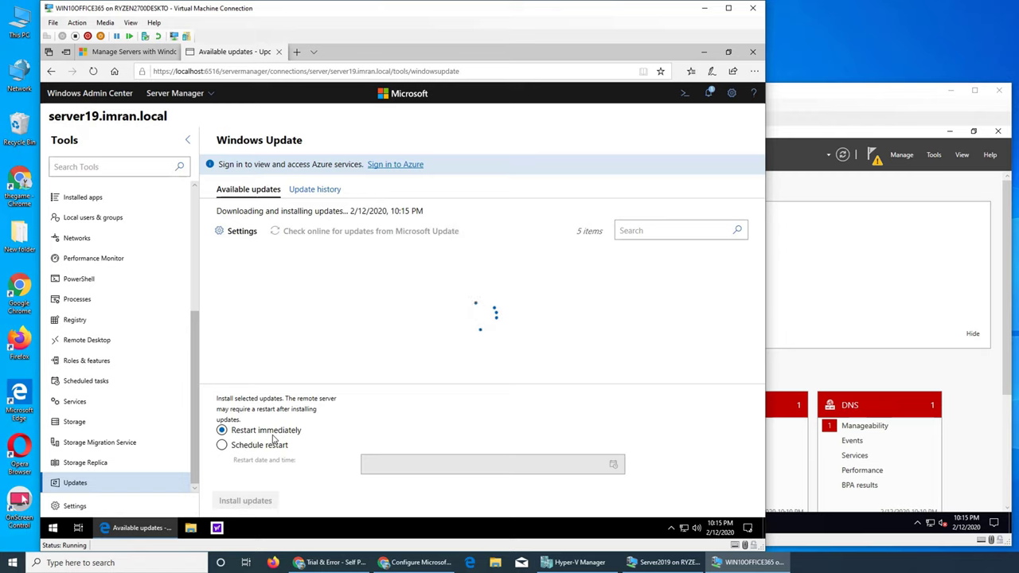
# Position the Server2019 VM window to the right of the Windows 10 VM while the server reboots.
pyautogui.click(804, 99)
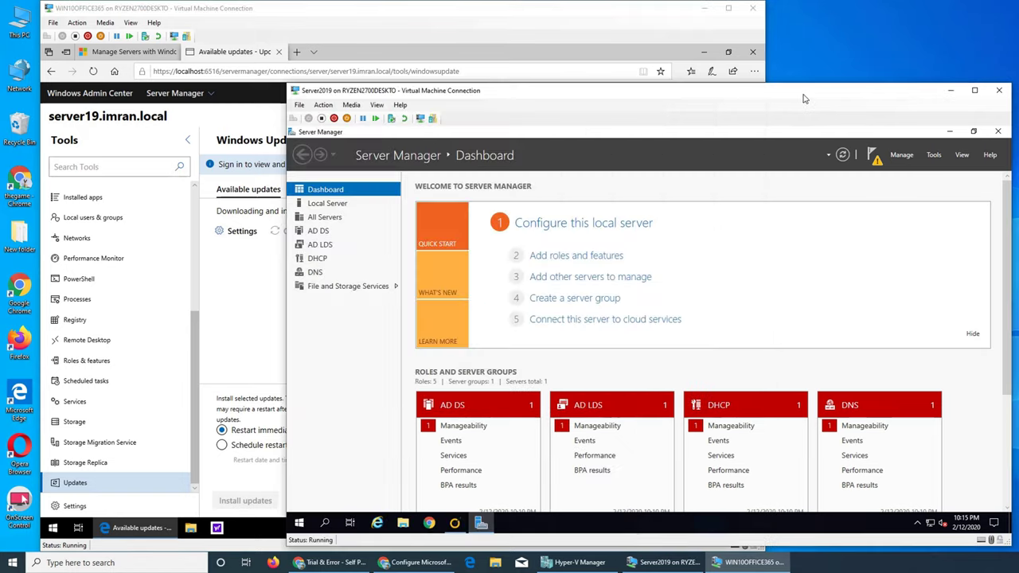
pyautogui.moveTo(805, 100); pyautogui.dragTo(1018, 85)
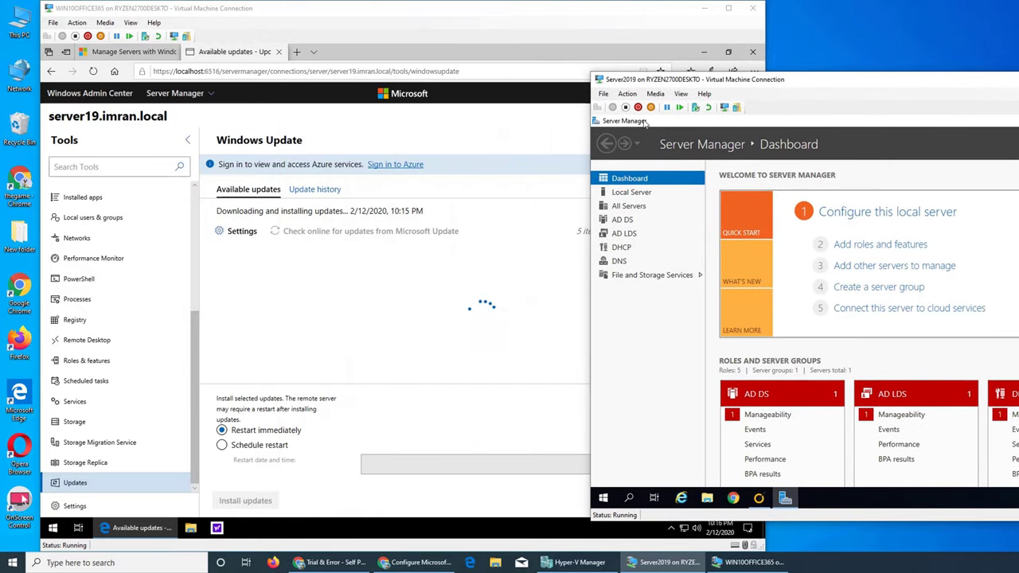
pyautogui.moveTo(521, 18); pyautogui.dragTo(484, 23)
pyautogui.click(895, 92)
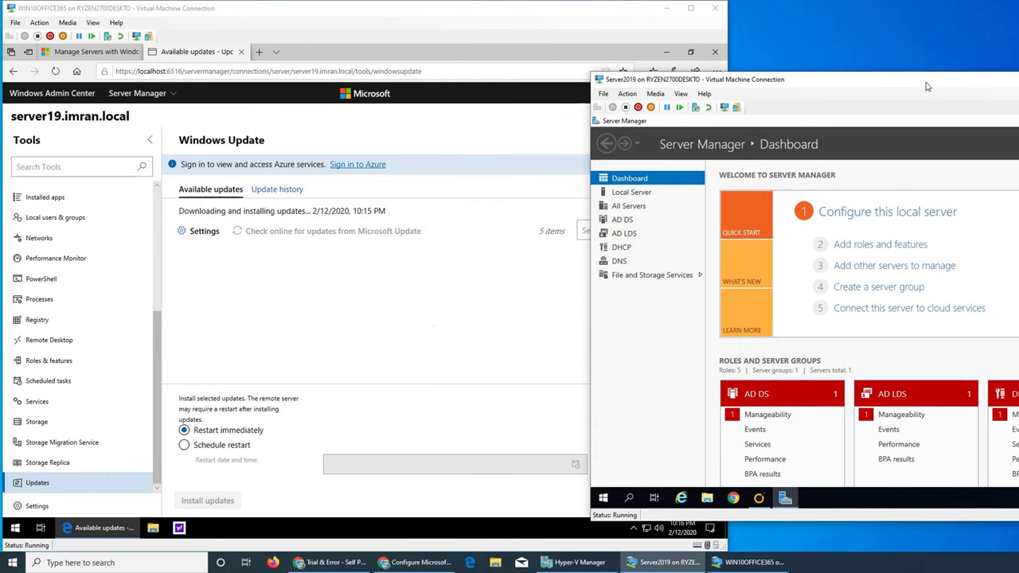
pyautogui.moveTo(925, 82); pyautogui.dragTo(824, 77)
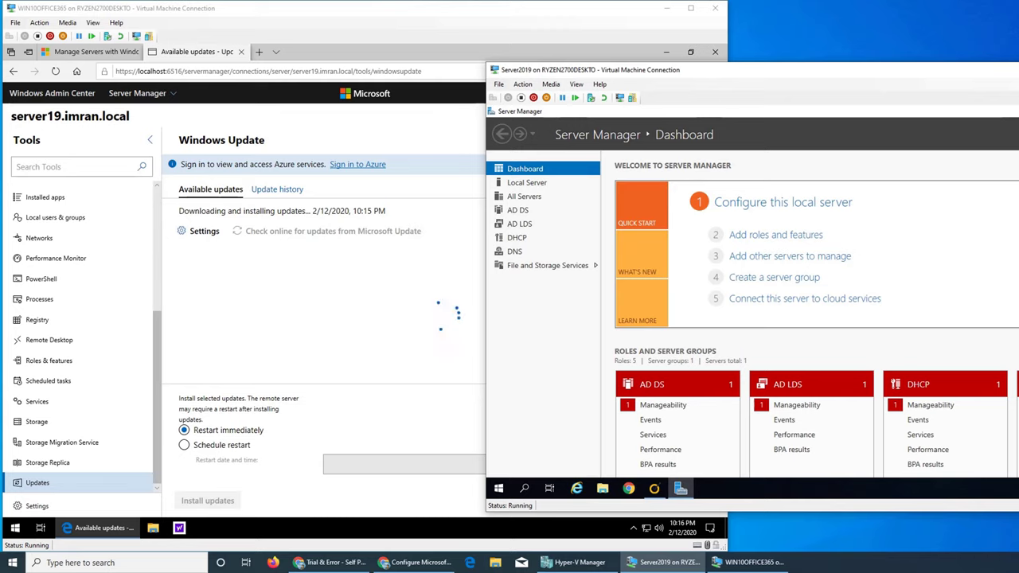
pyautogui.moveTo(1018, 331)
pyautogui.mouseDown()
pyautogui.moveTo(990, 331)
pyautogui.moveTo(1016, 331)
pyautogui.mouseUp()
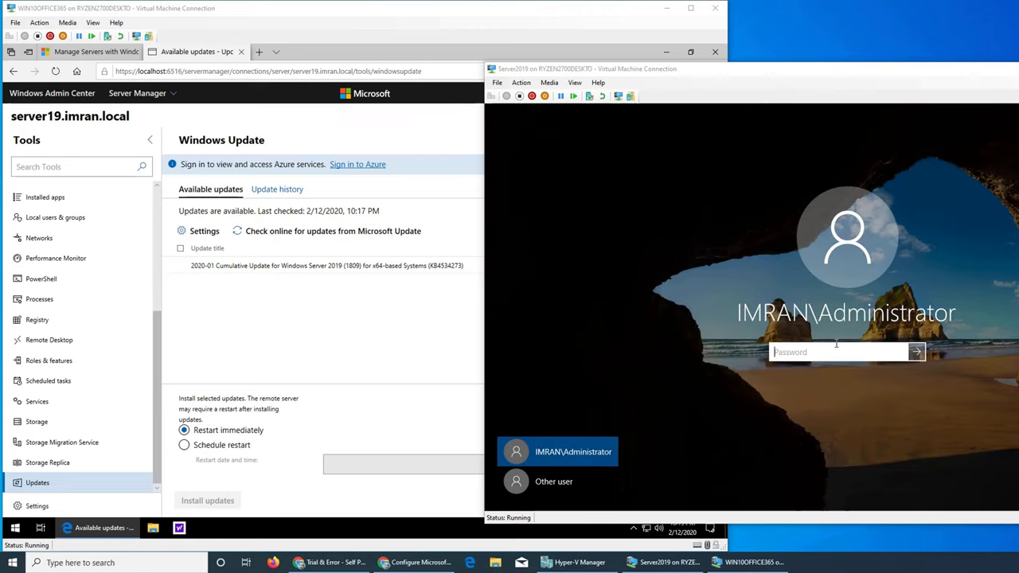
# Sign in to Server2019 with the administrator password and dismiss the Symantec licence-expired warning.
pyautogui.click(820, 346)
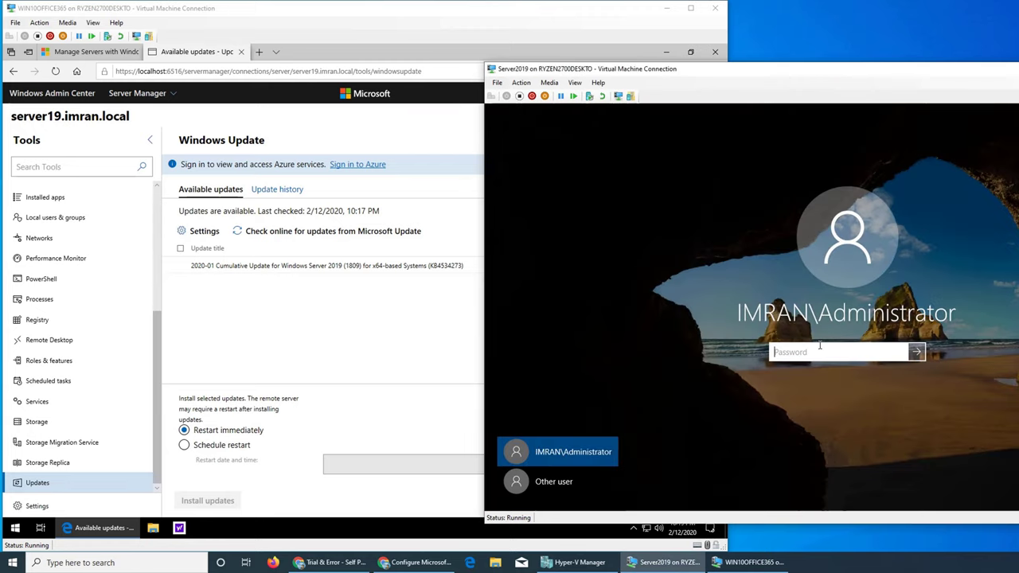
pyautogui.write('P')
pyautogui.press('Return')
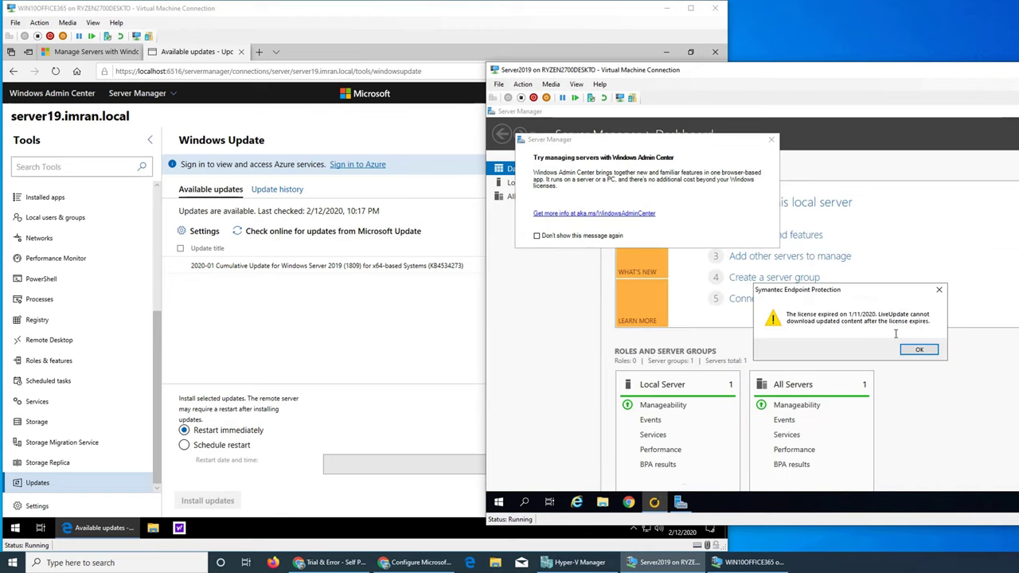
pyautogui.click(938, 289)
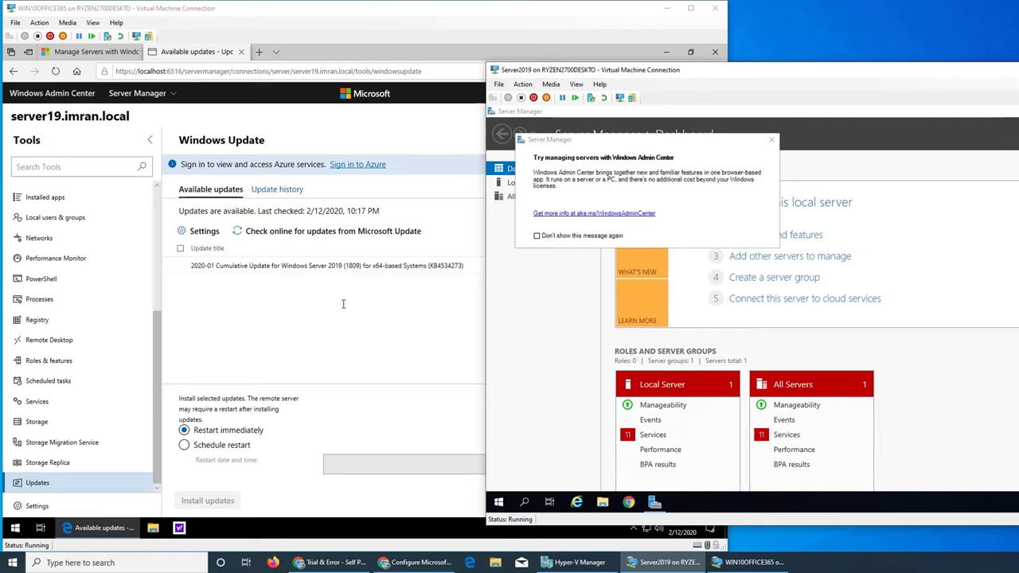
# Tick the 2020-01 cumulative update, then review the Errors & warnings, Active and Info notifications.
pyautogui.click(243, 266)
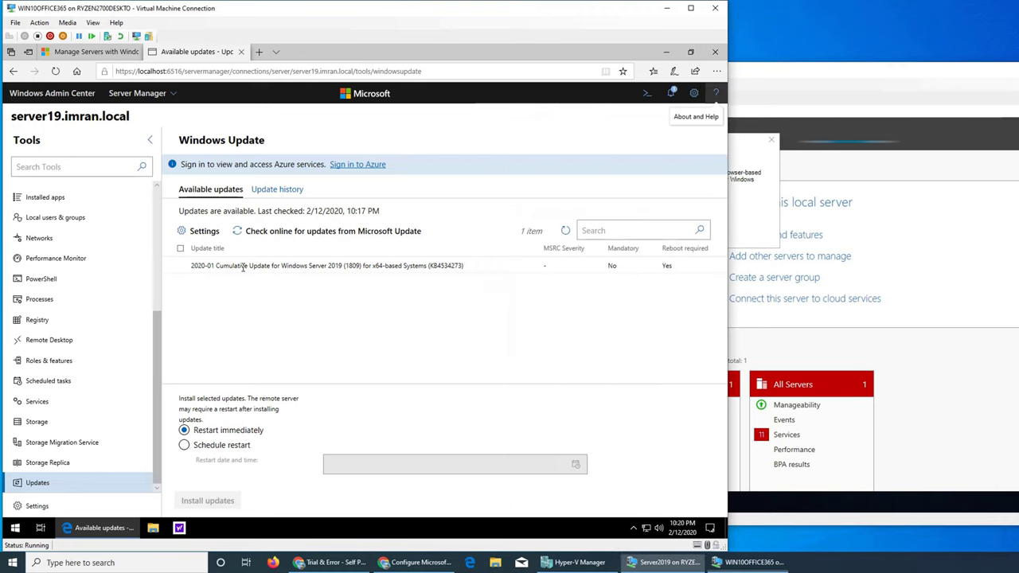
pyautogui.click(364, 267)
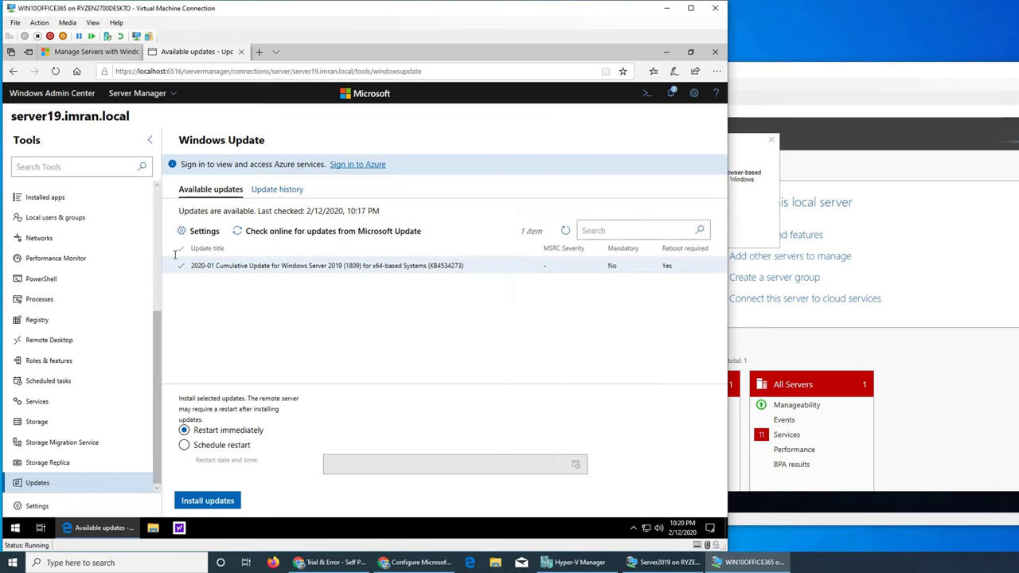
pyautogui.click(671, 93)
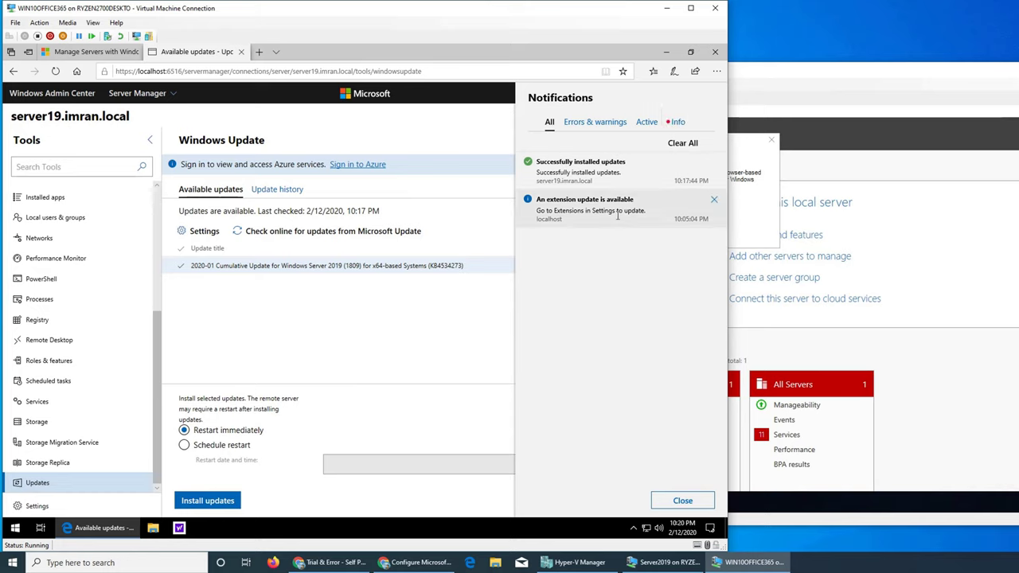
pyautogui.click(594, 122)
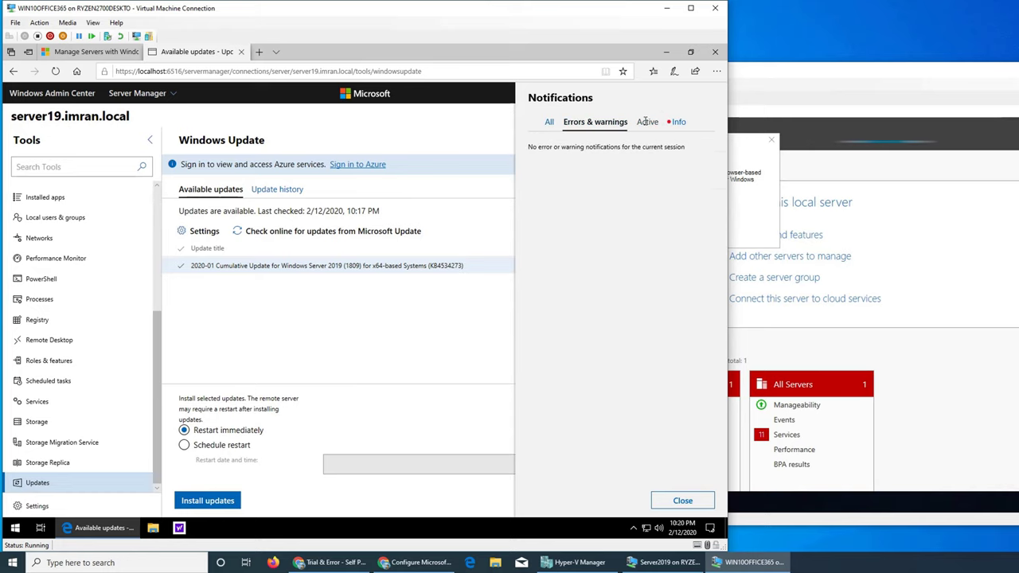
pyautogui.click(647, 121)
pyautogui.click(678, 122)
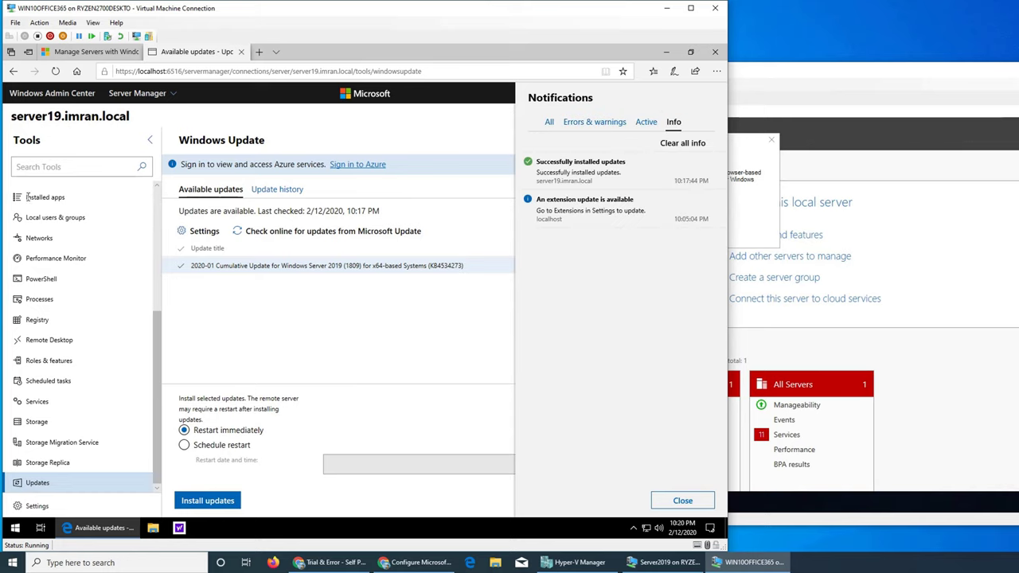
pyautogui.click(168, 288)
# Open server19.imran.local's Services tool and close the Windows Admin Center tip dialog.
pyautogui.click(71, 404)
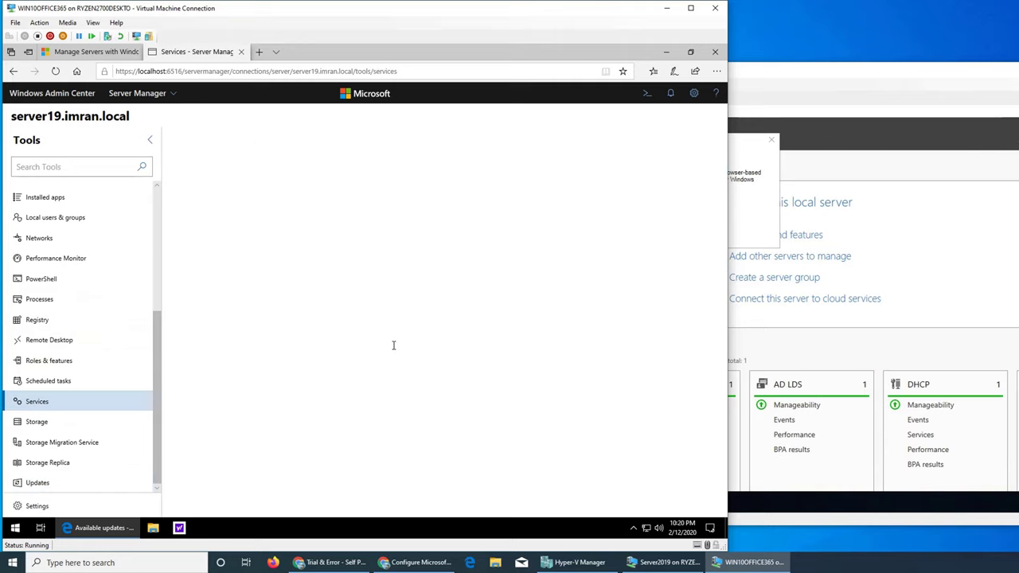
pyautogui.click(825, 352)
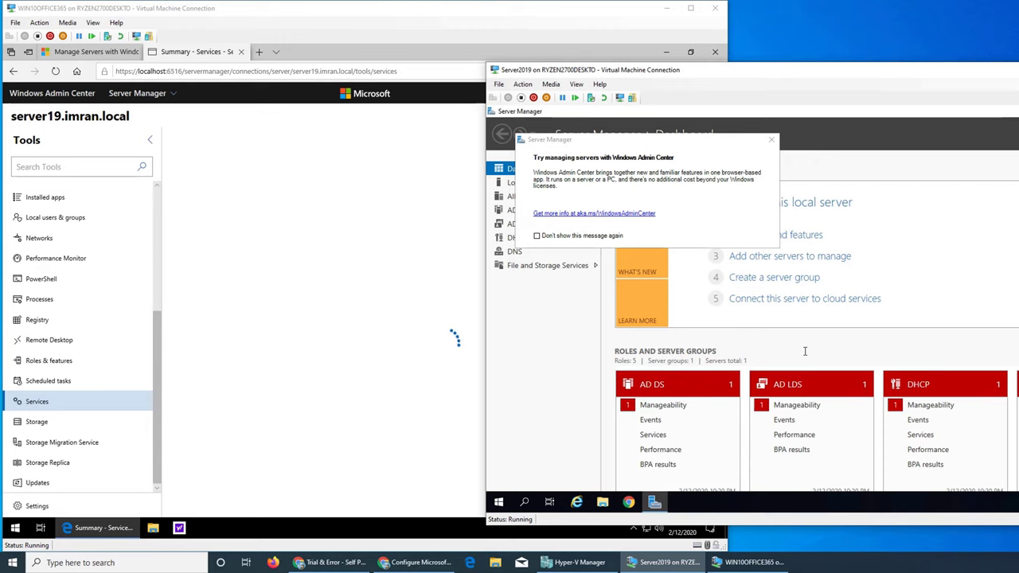
pyautogui.click(771, 140)
pyautogui.click(771, 140)
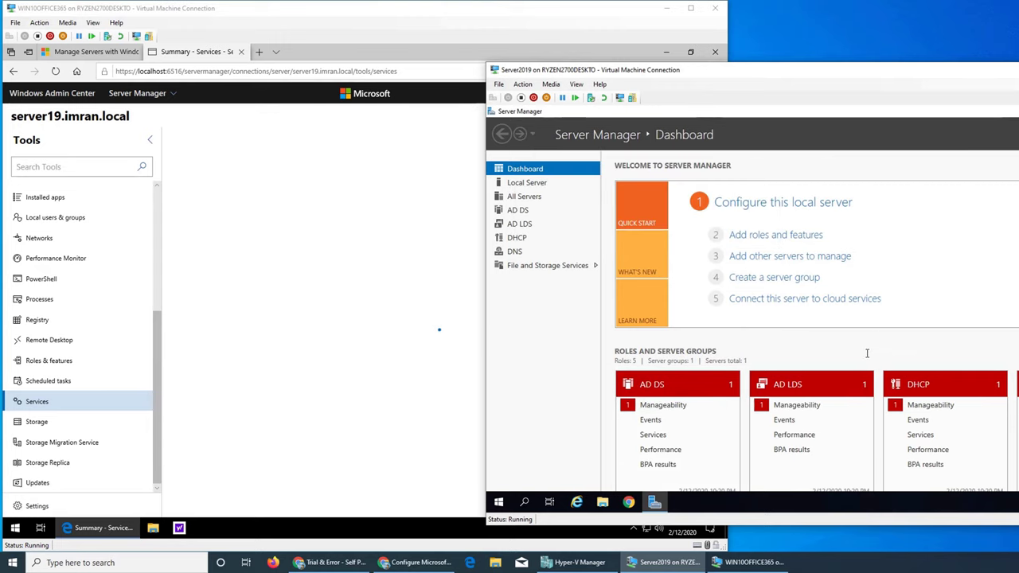
# Scroll through the services list, then return to the All connections list.
pyautogui.scroll(-3, 886, 358)
pyautogui.scroll(3, 886, 358)
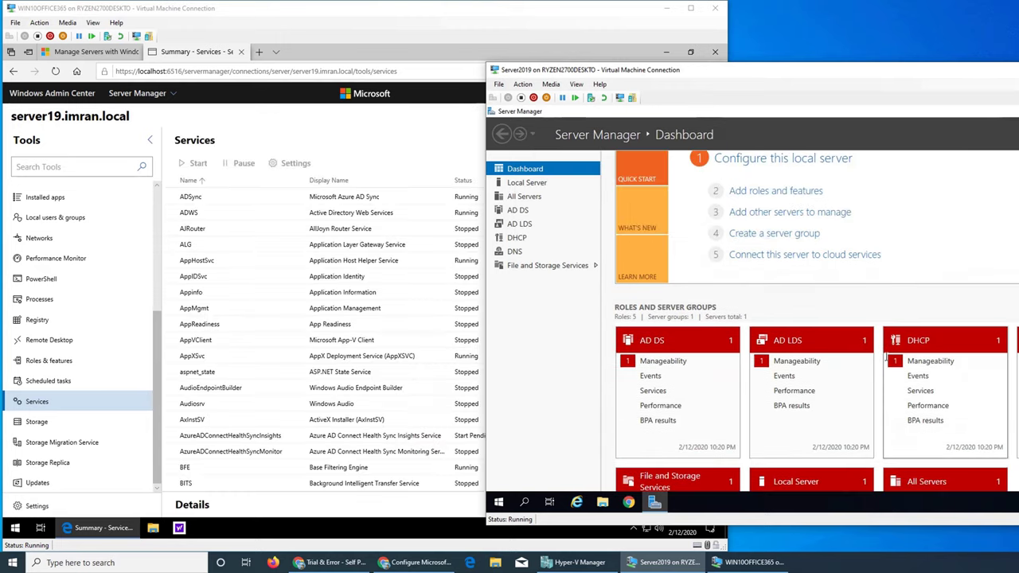
pyautogui.scroll(-3, 887, 358)
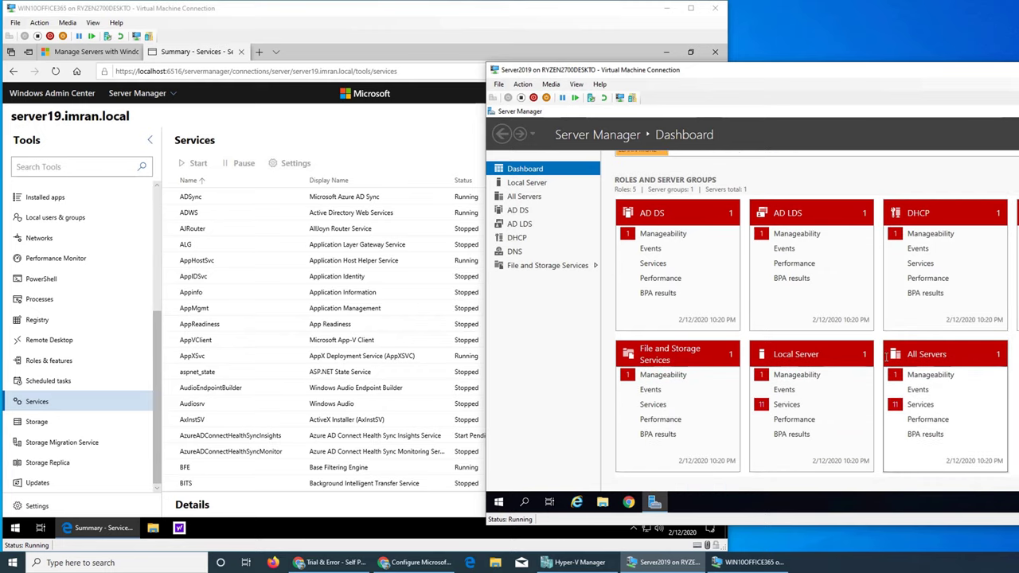
pyautogui.scroll(3, 896, 408)
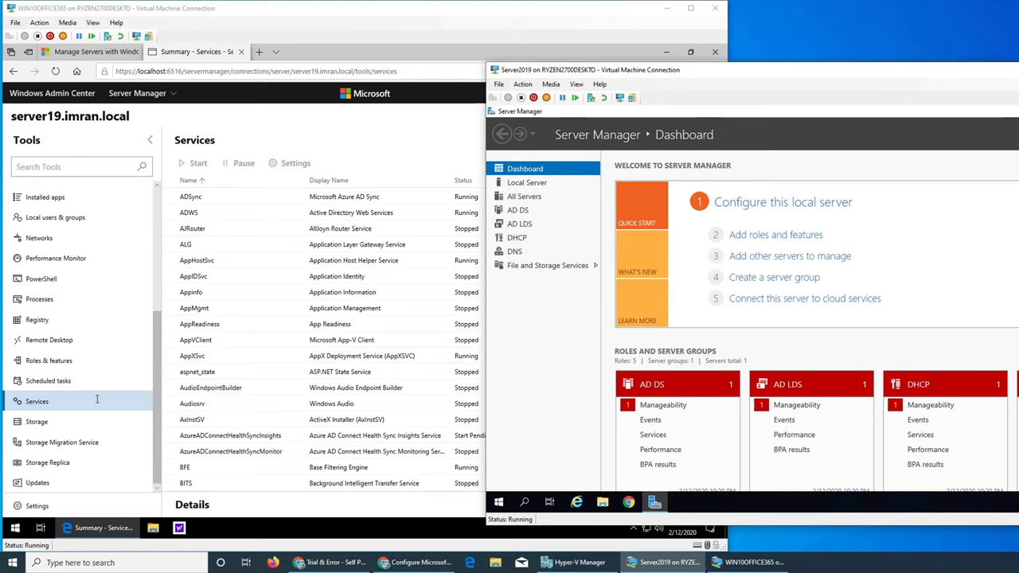
pyautogui.click(97, 401)
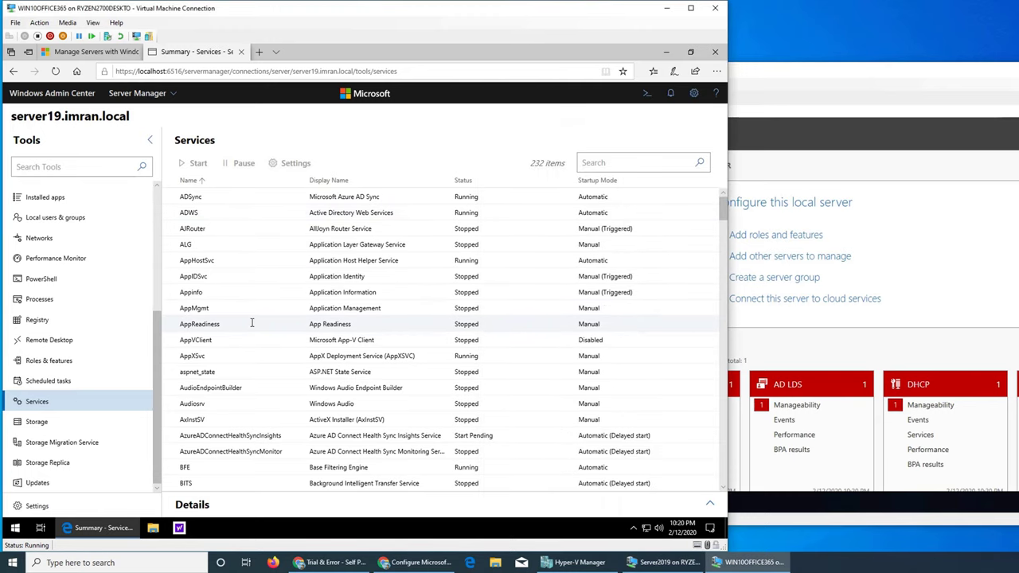
pyautogui.scroll(-10, 252, 323)
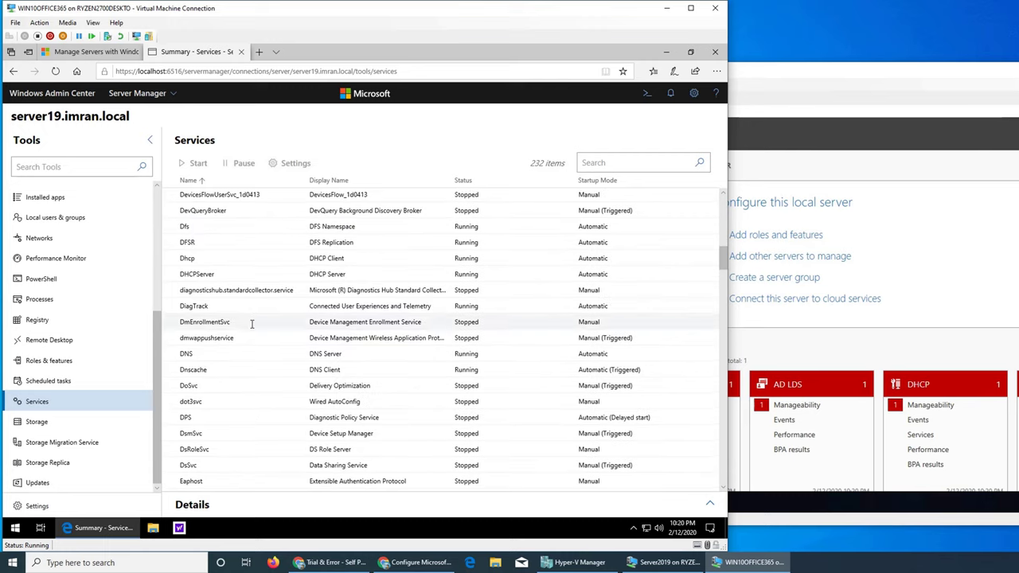
pyautogui.scroll(-10, 252, 324)
pyautogui.scroll(-8, 412, 289)
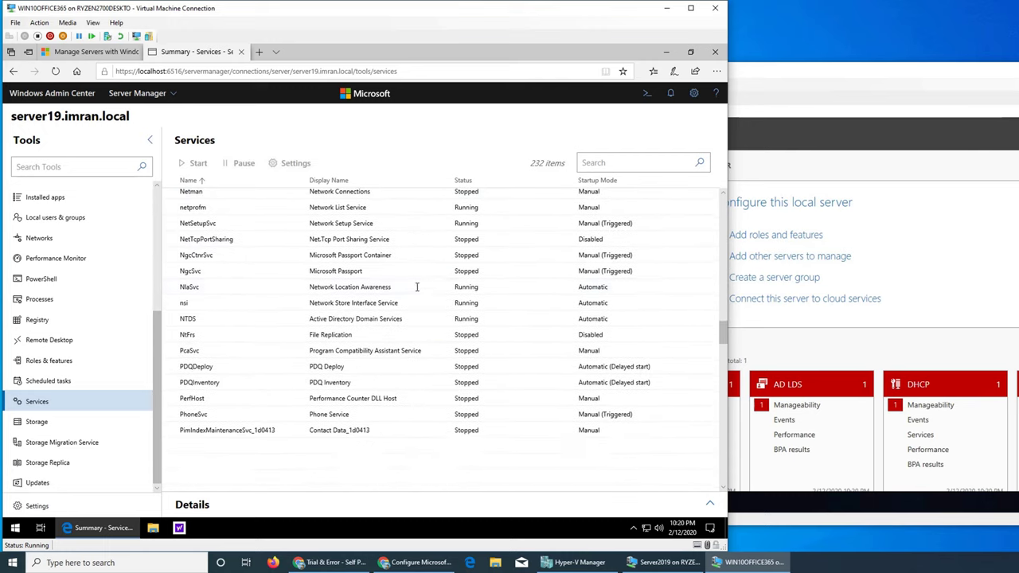
pyautogui.scroll(-4, 329, 288)
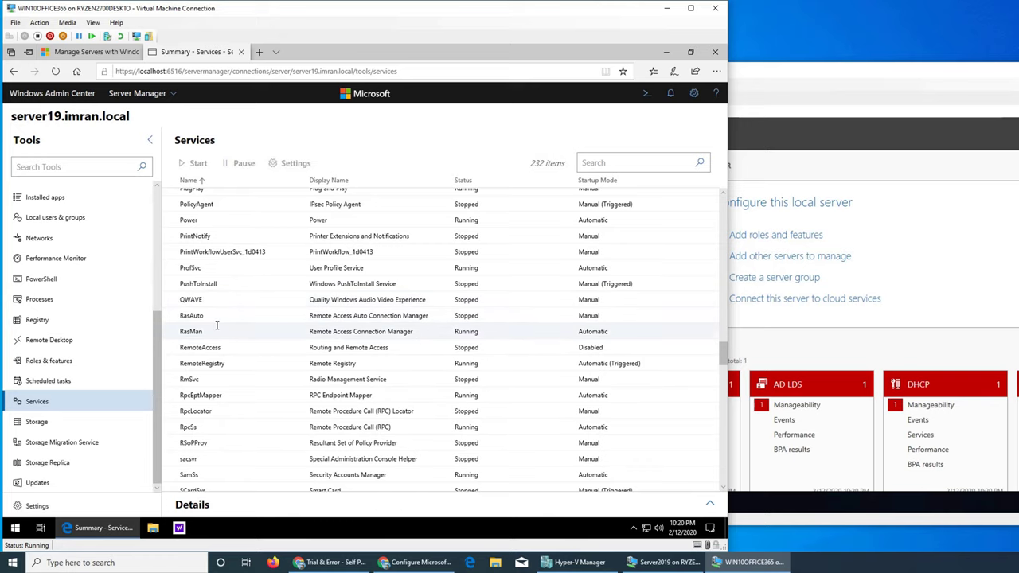
pyautogui.scroll(5, 215, 315)
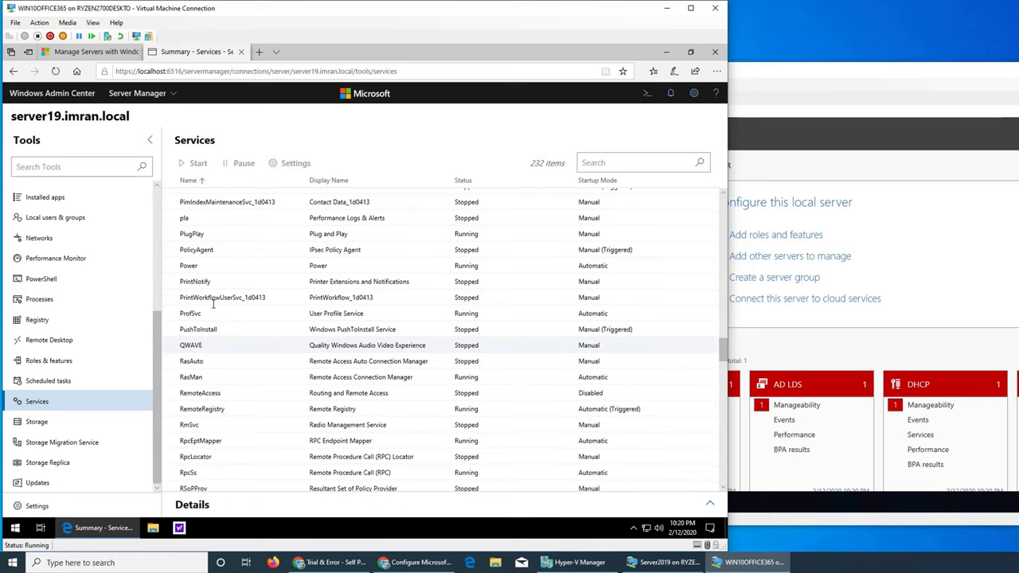
pyautogui.scroll(2, 213, 305)
pyautogui.scroll(18, 213, 306)
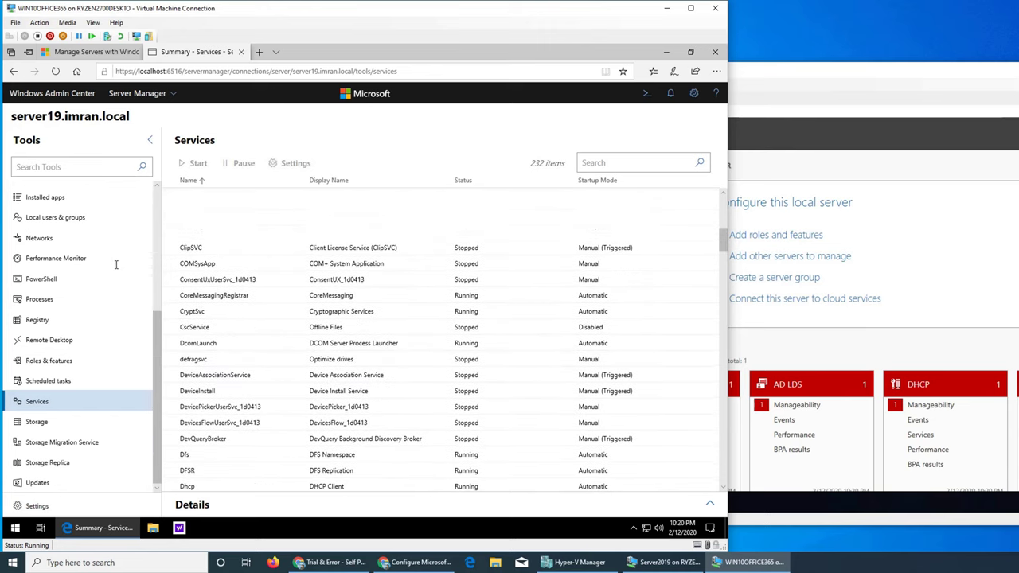
pyautogui.scroll(5, 446, 319)
pyautogui.scroll(4, 80, 271)
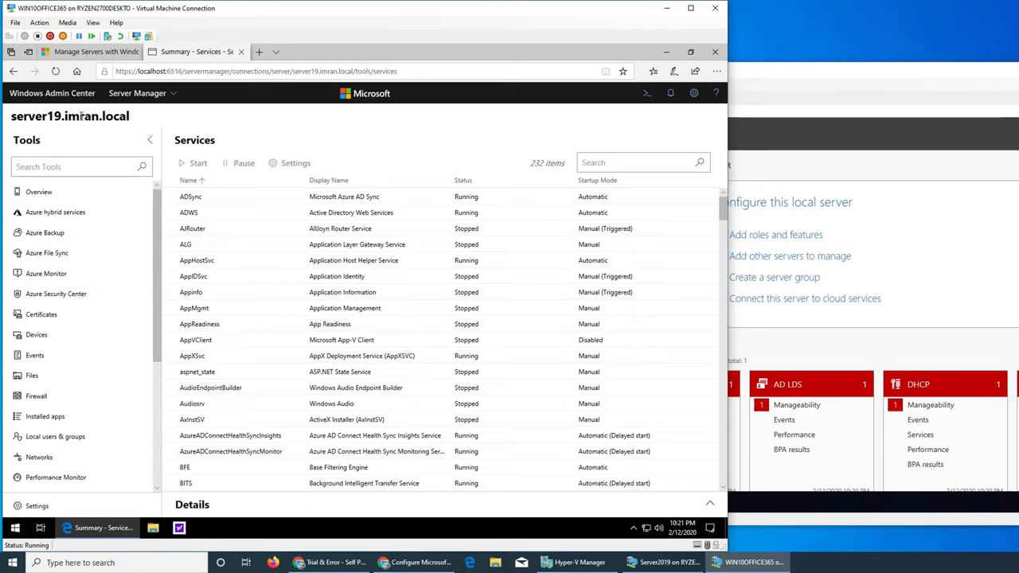
pyautogui.click(52, 93)
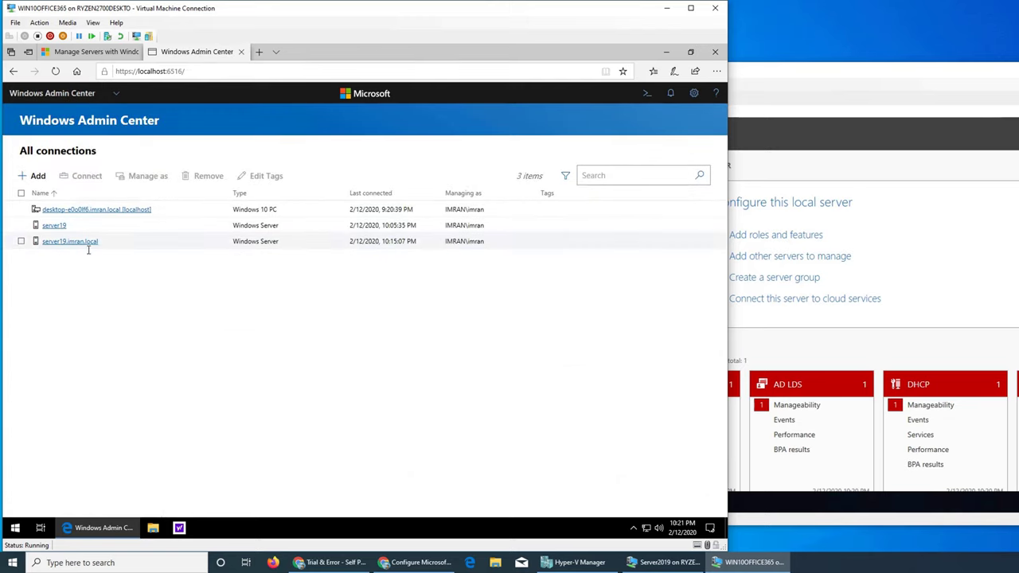
# Select server19.imran.local and choose to manage it with a different account.
pyautogui.click(21, 240)
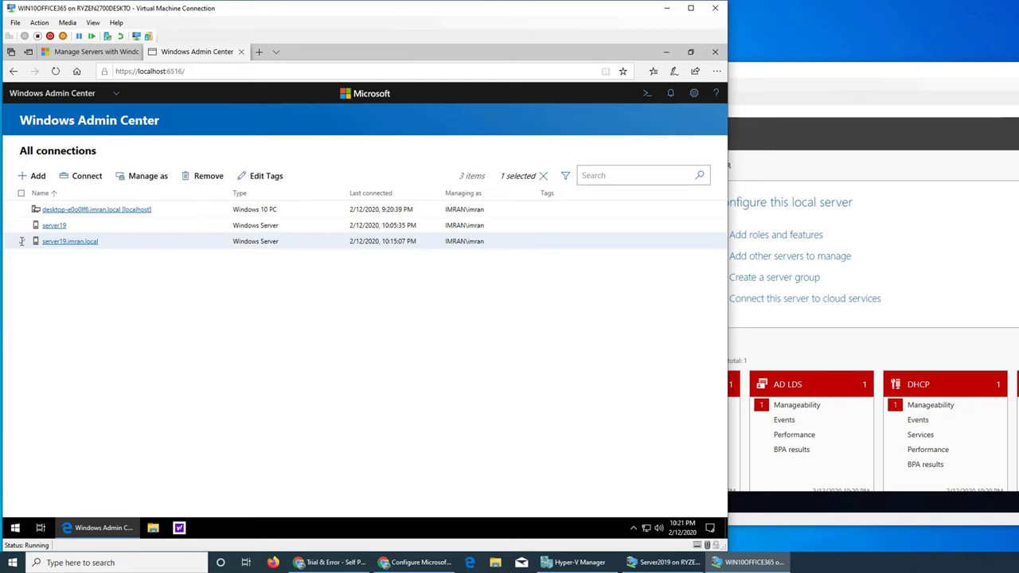
pyautogui.click(148, 176)
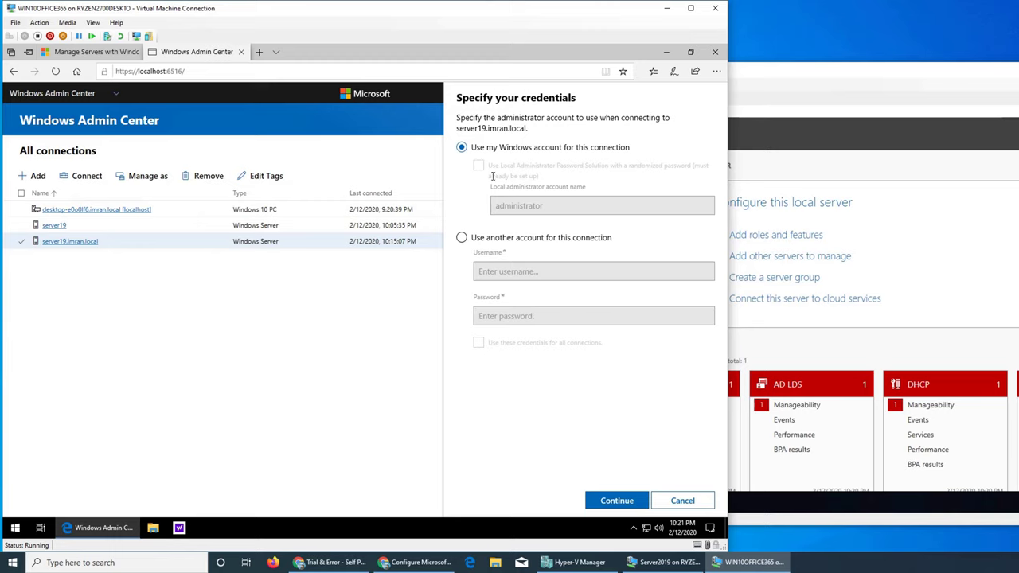
pyautogui.click(588, 148)
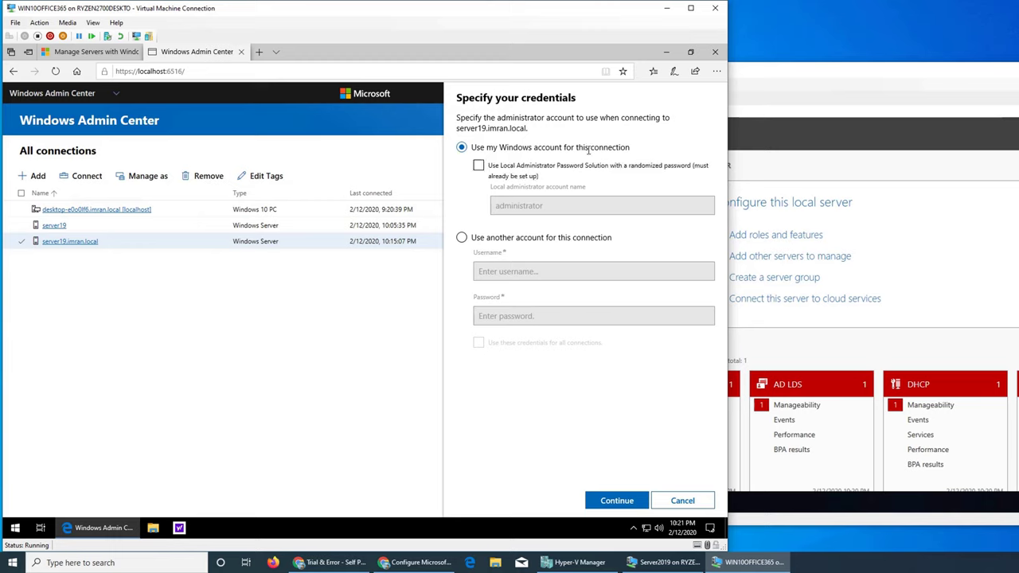
pyautogui.click(488, 239)
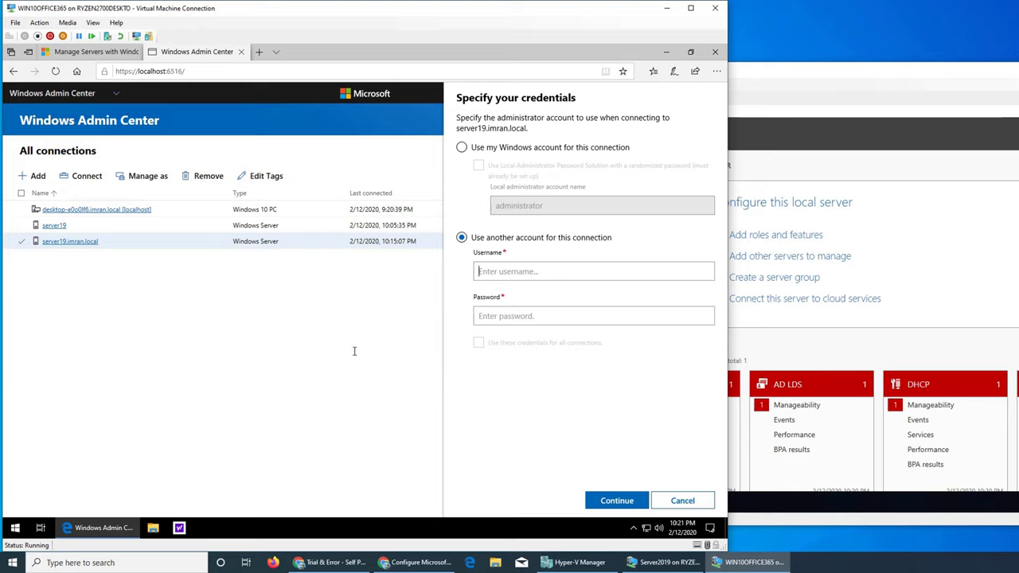
# Enter the administrator username and password, apply them to all connections, and connect.
pyautogui.write('administrator')
pyautogui.press('Tab')
pyautogui.write('•••••••')
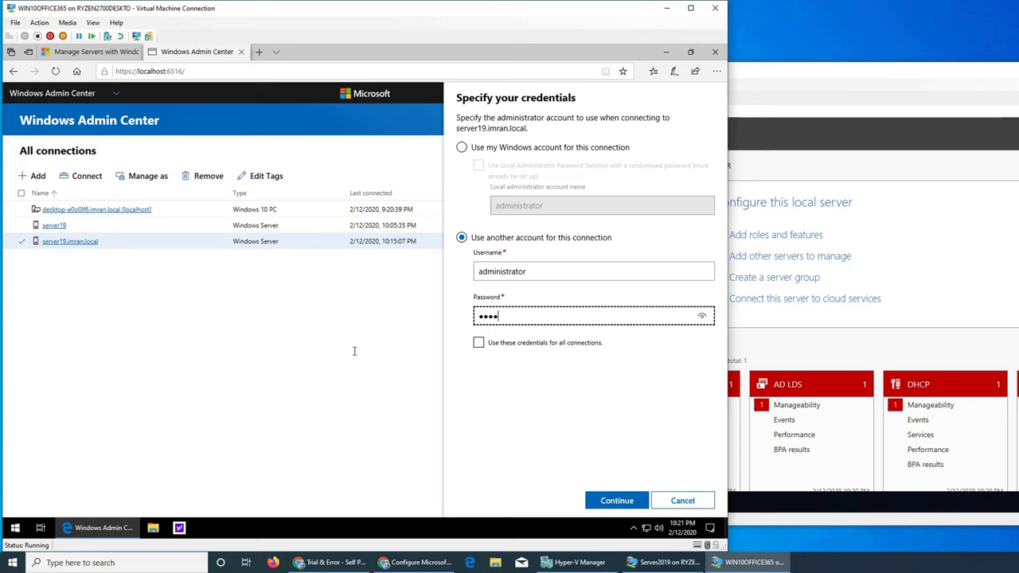
pyautogui.write('•••')
pyautogui.click(590, 344)
pyautogui.click(617, 500)
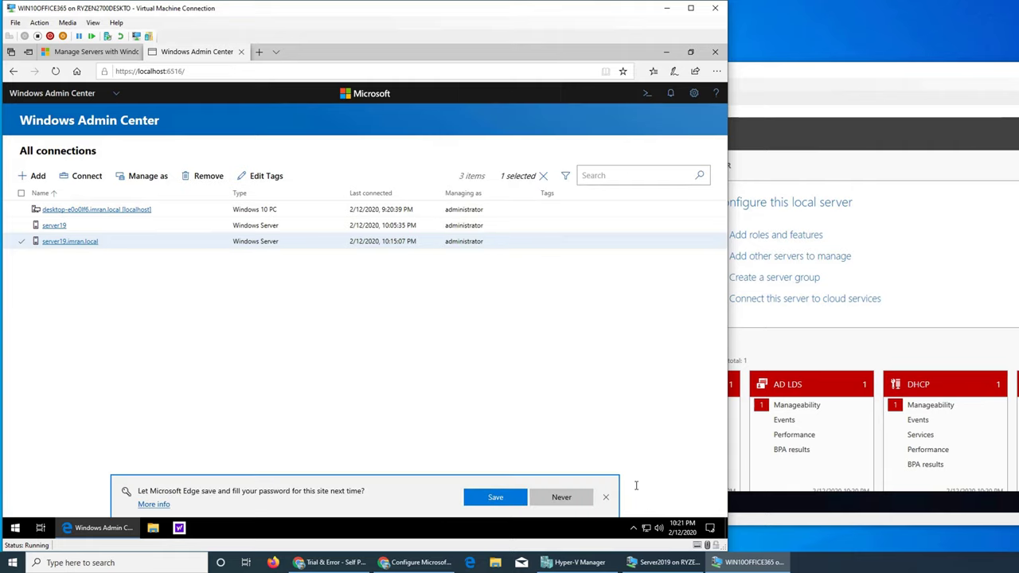
pyautogui.click(505, 498)
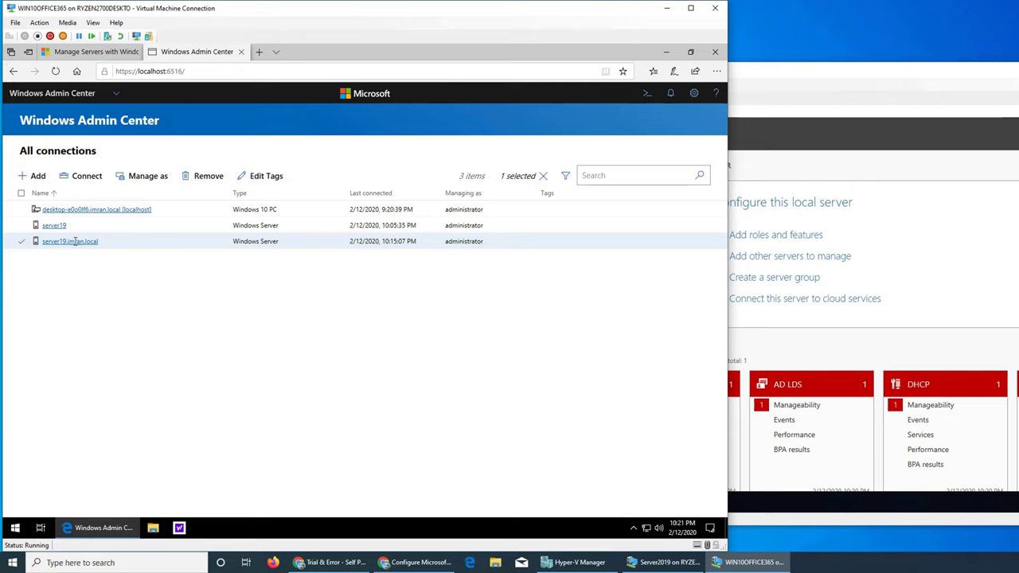
pyautogui.click(84, 176)
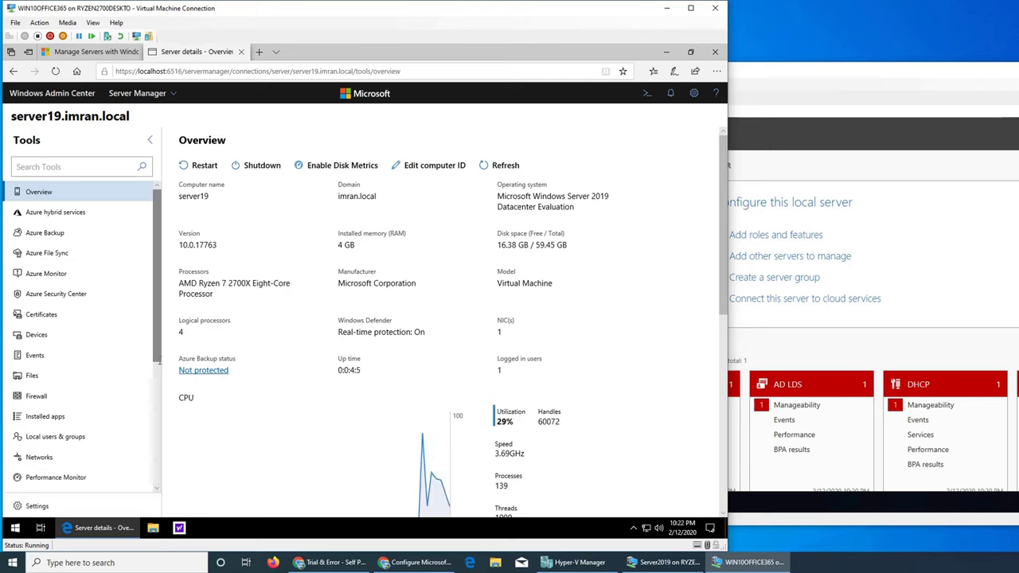
# Open the Roles & features tool from server19.imran.local's Tools pane.
pyautogui.scroll(-3, 158, 360)
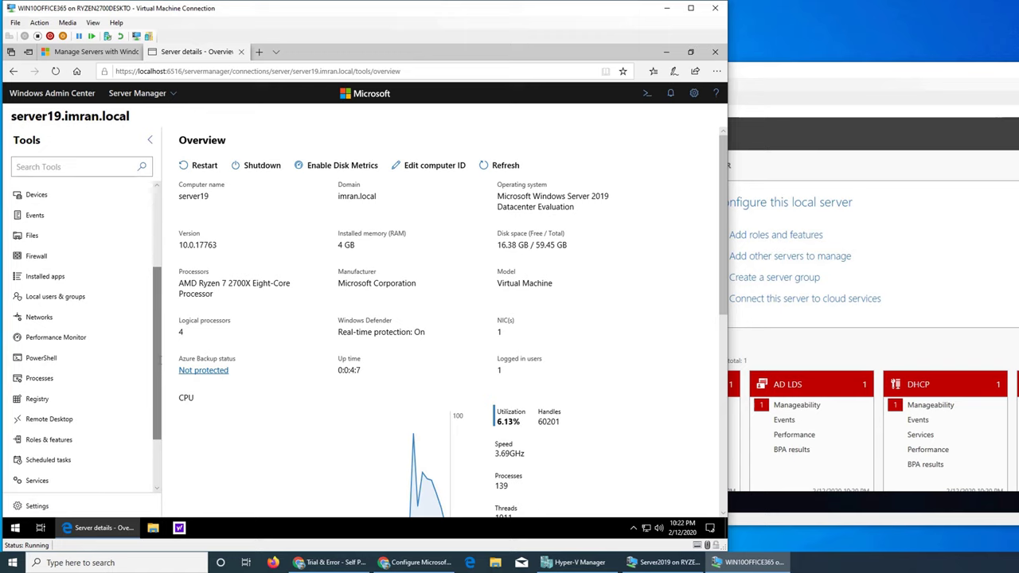
pyautogui.scroll(-2, 159, 361)
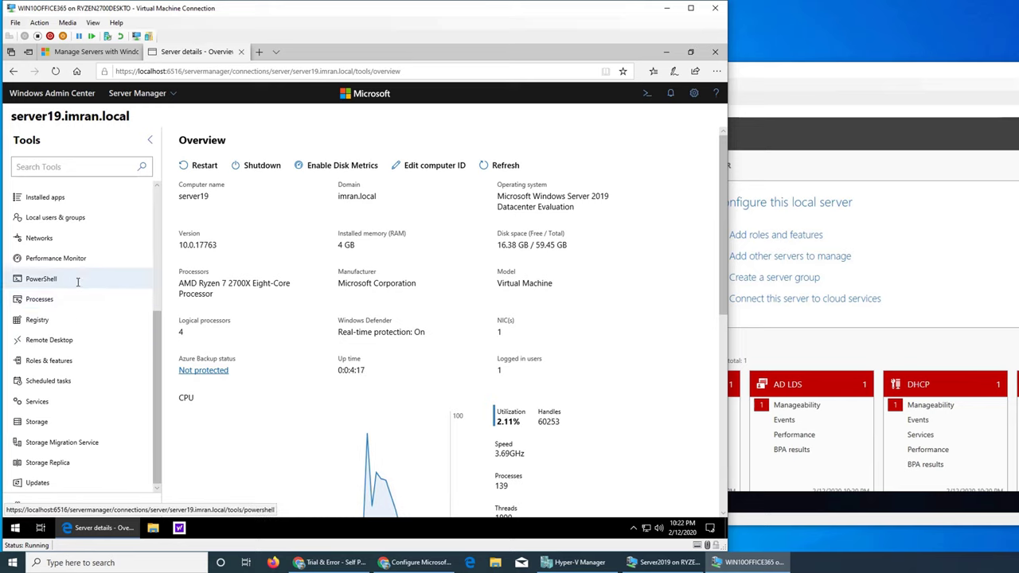
pyautogui.scroll(4, 76, 283)
pyautogui.scroll(2, 77, 283)
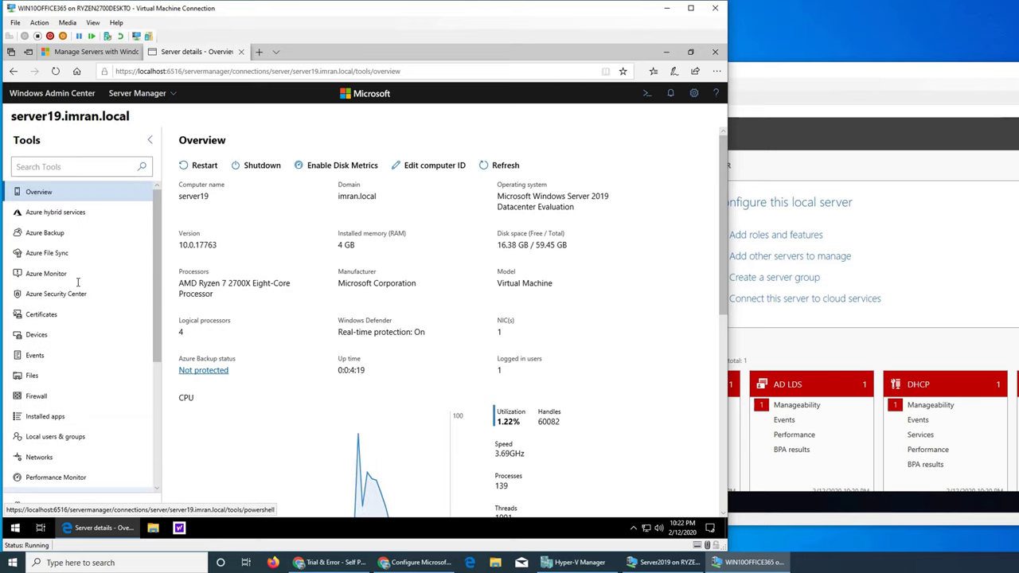
pyautogui.scroll(-6, 77, 282)
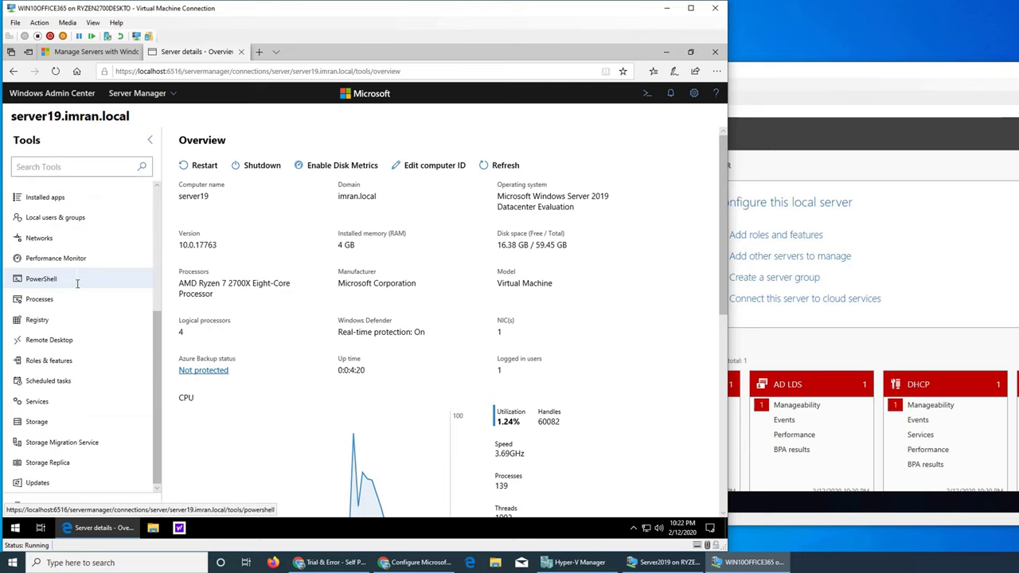
pyautogui.click(74, 360)
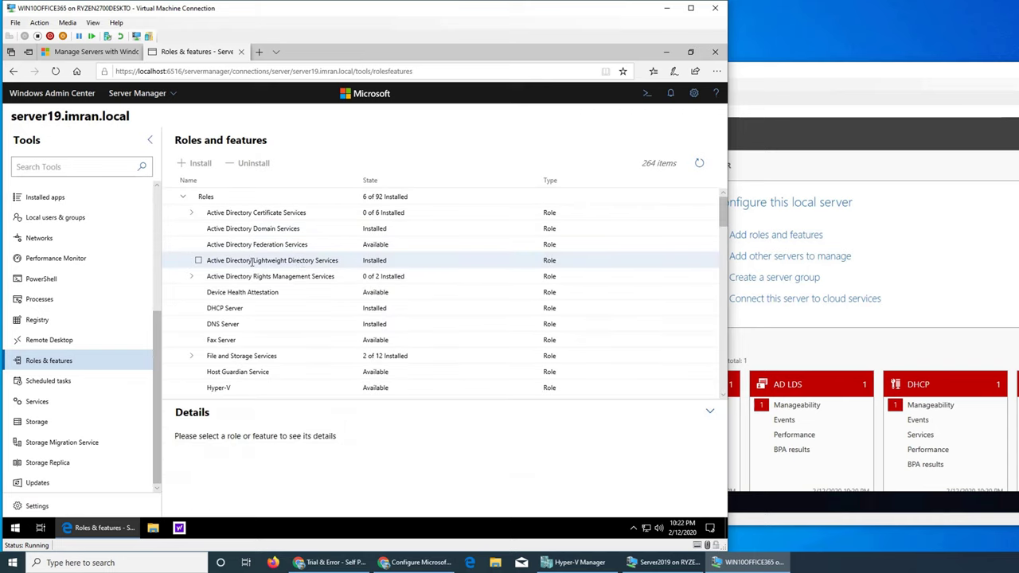
# Select AD Lightweight Directory Services and expand the Remote Access role services.
pyautogui.click(199, 260)
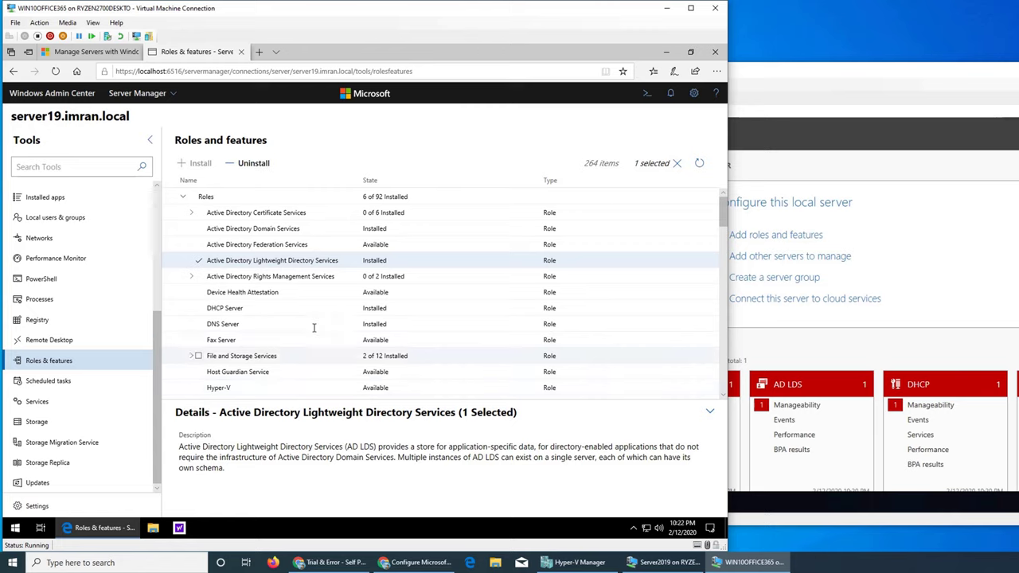
pyautogui.scroll(-5, 312, 323)
pyautogui.scroll(1, 312, 323)
pyautogui.scroll(1, 312, 324)
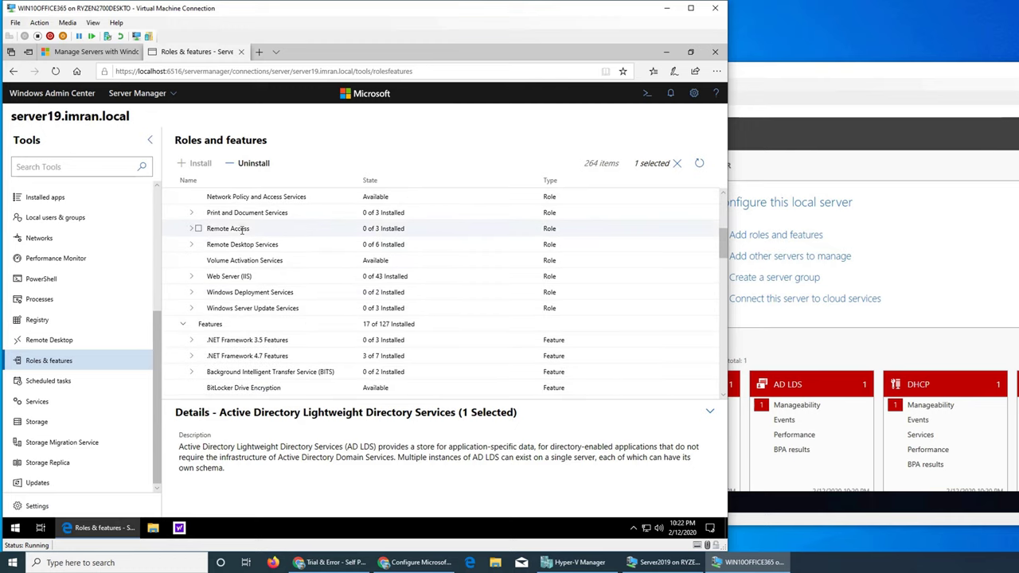
pyautogui.click(192, 230)
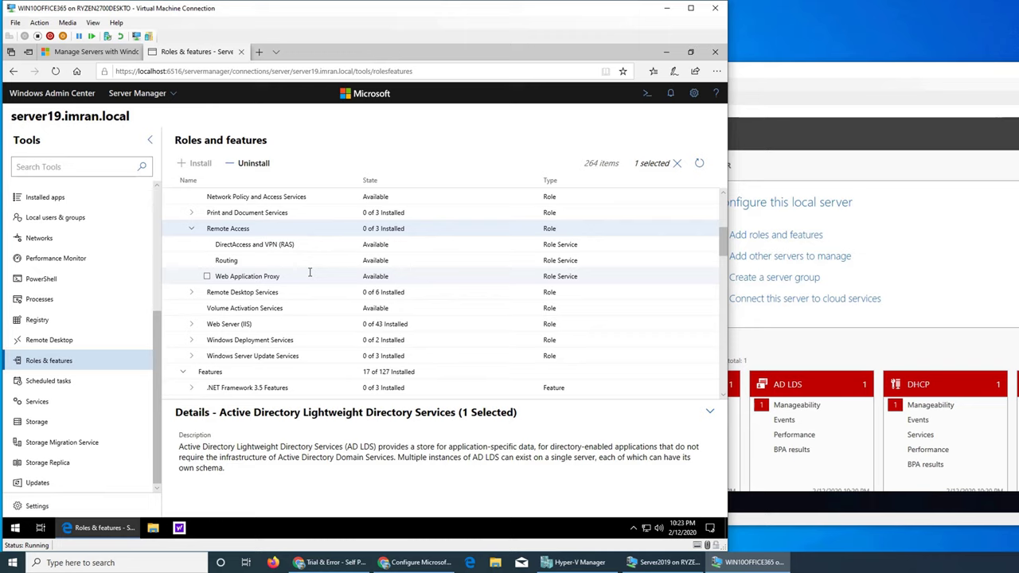
# Expand Remote Server Administration Tools and tick it with all its parts, 43 items selected.
pyautogui.scroll(-3, 338, 285)
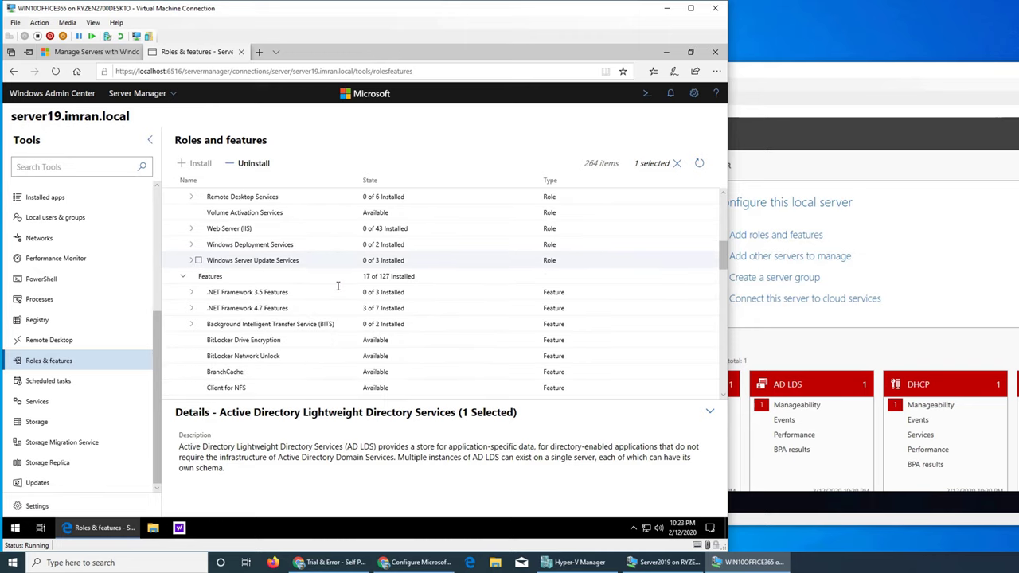
pyautogui.scroll(-5, 337, 286)
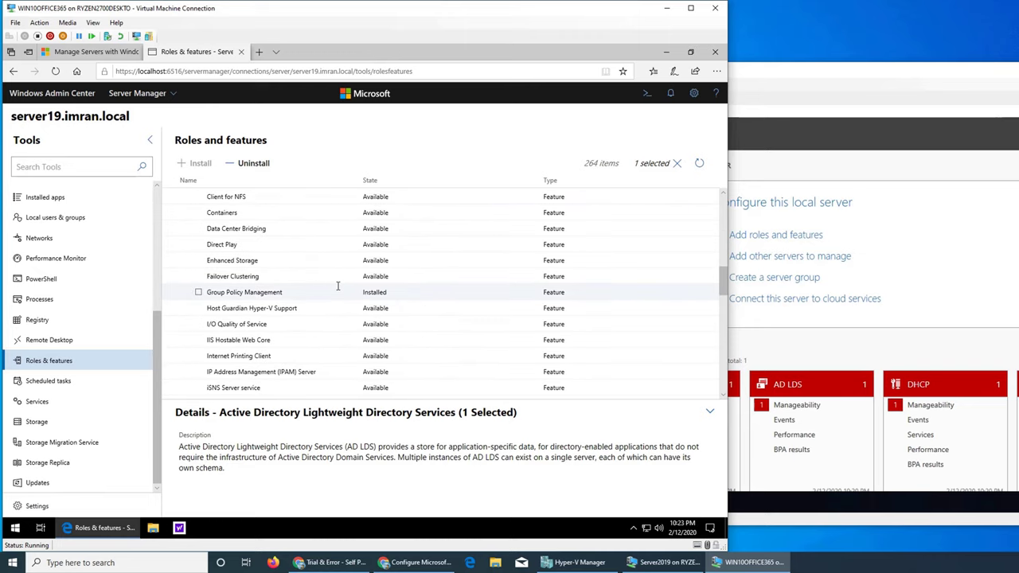
pyautogui.scroll(-6, 338, 286)
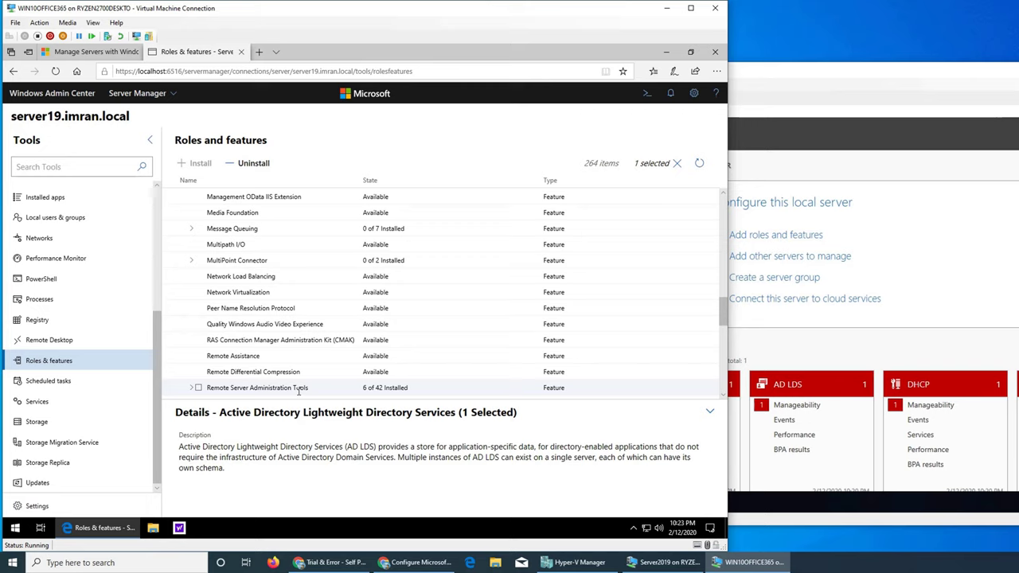
pyautogui.scroll(-2, 299, 390)
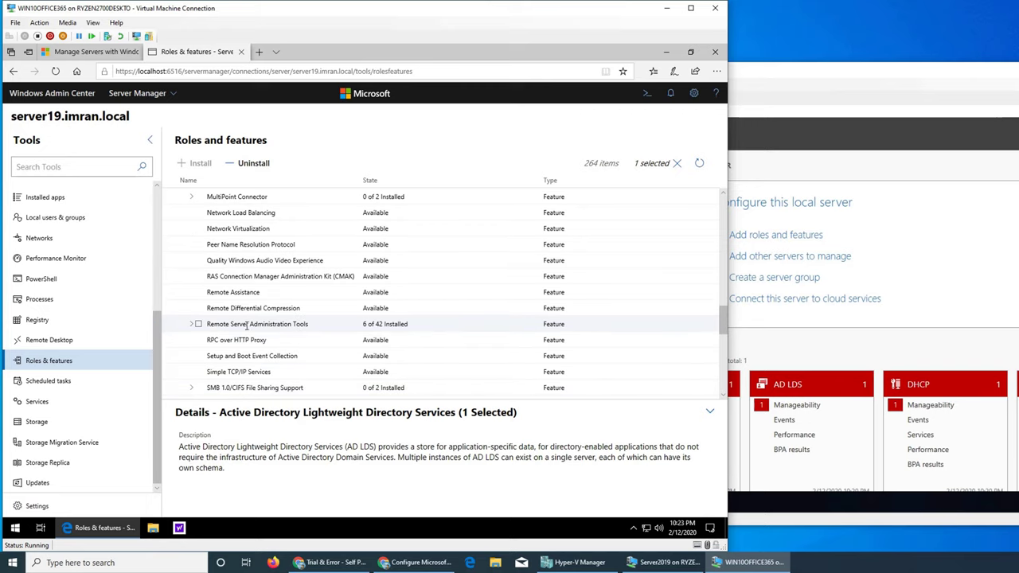
pyautogui.click(192, 324)
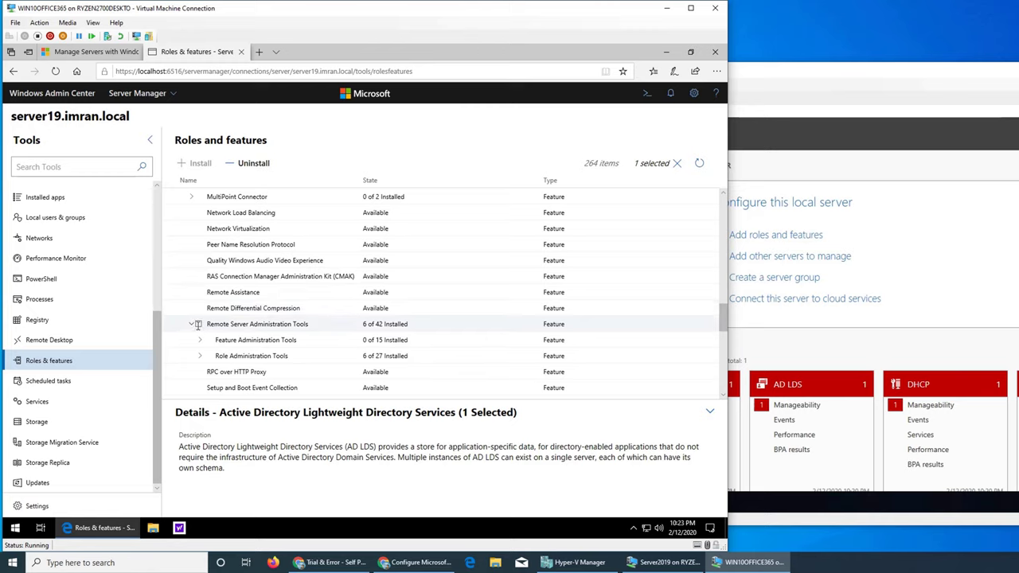
pyautogui.click(198, 325)
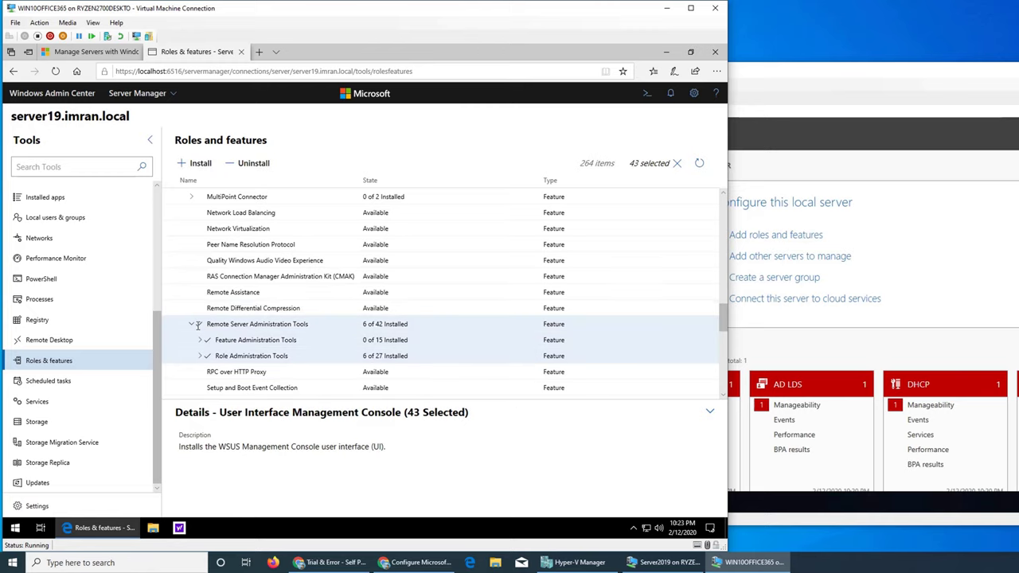
# Install the 43 selected features with automatic reboot allowed, then check notifications for progress.
pyautogui.click(195, 162)
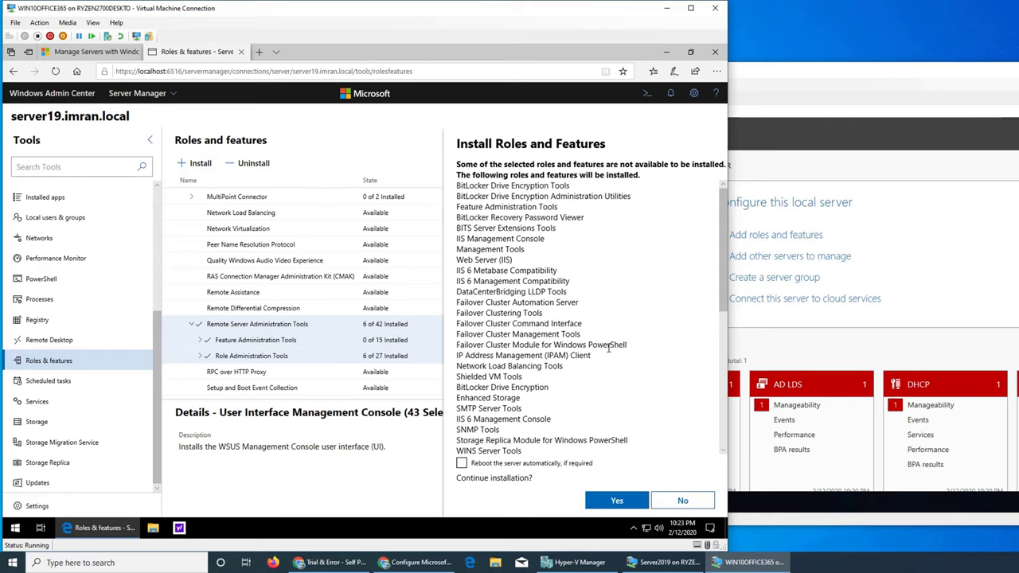
pyautogui.click(460, 464)
pyautogui.click(616, 501)
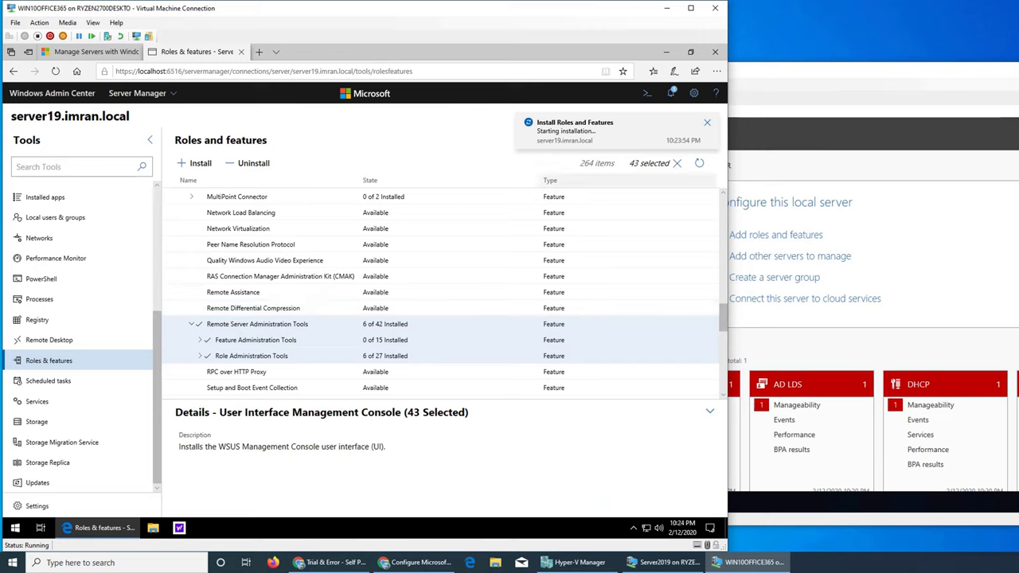
pyautogui.click(673, 95)
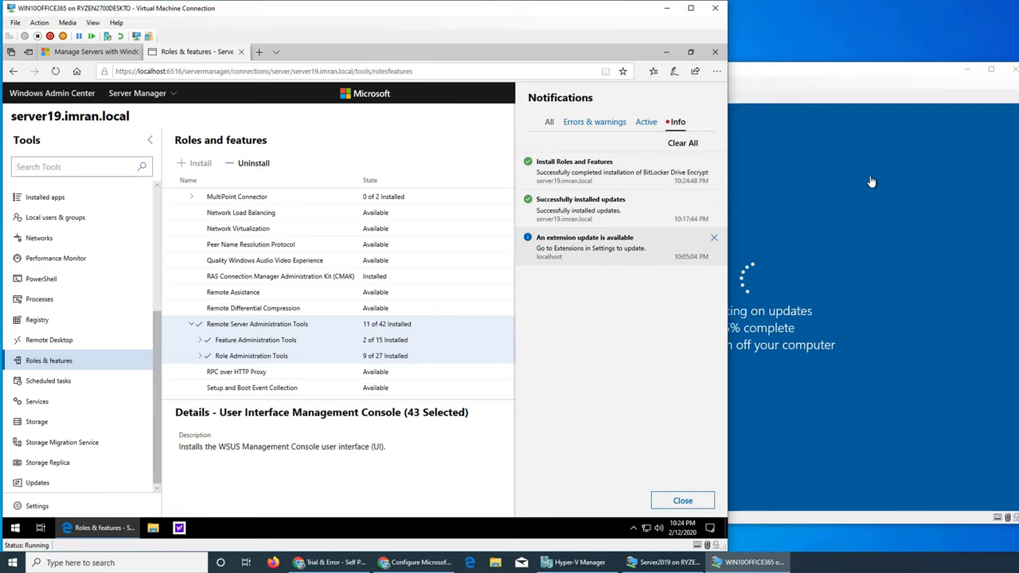
# Filter notifications by Info, Errors & warnings and Active, then show All again.
pyautogui.click(675, 124)
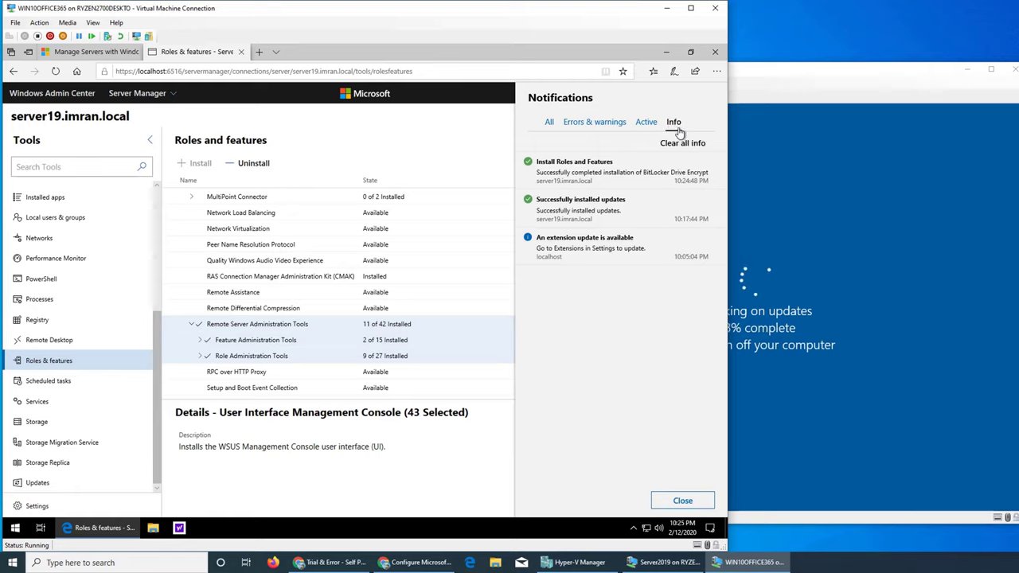
pyautogui.click(605, 131)
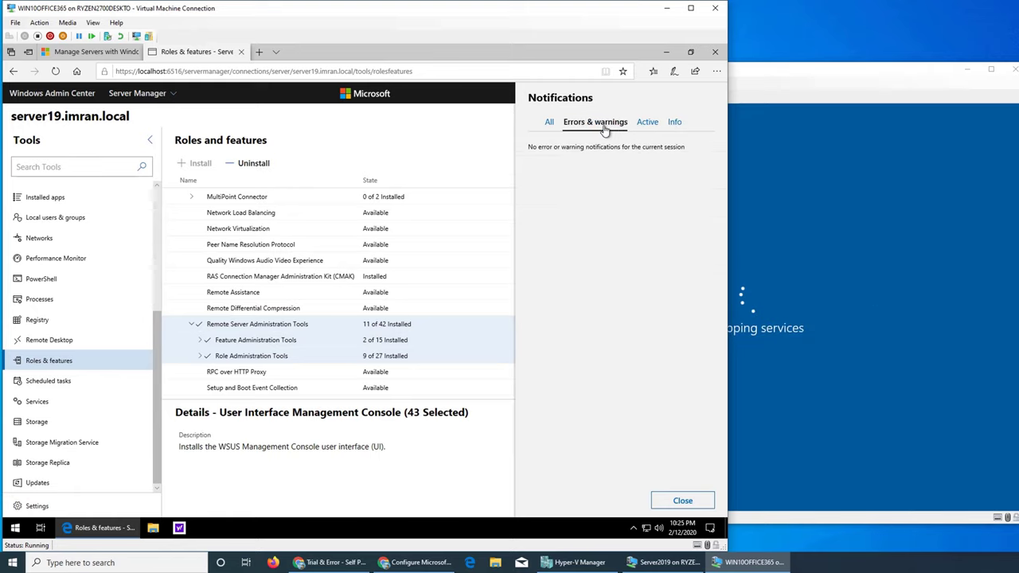
pyautogui.click(648, 124)
pyautogui.click(549, 125)
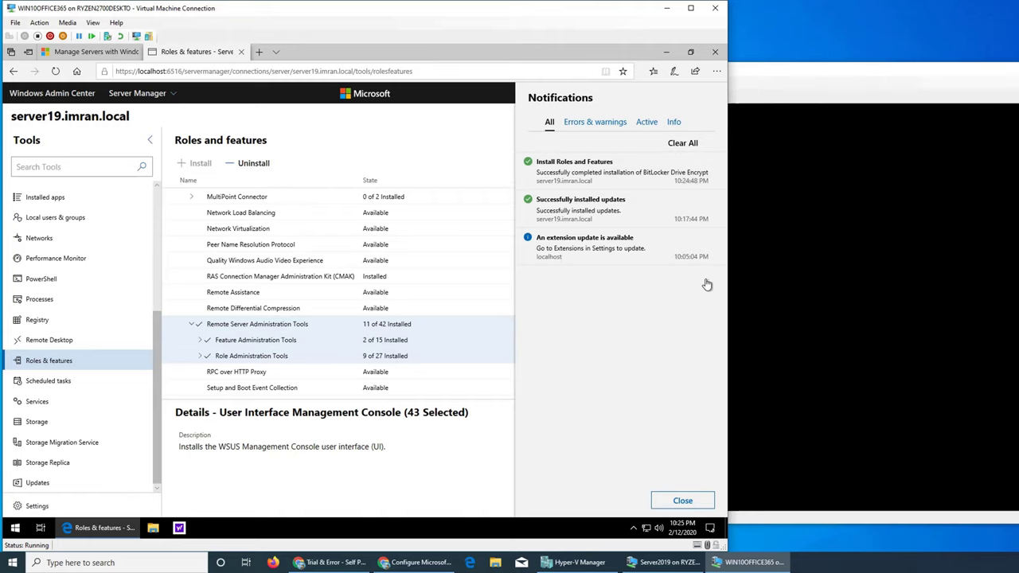
# Check the rebooting Server2019 window, then collapse Remote Server Administration Tools (11 of 42 installed).
pyautogui.click(800, 80)
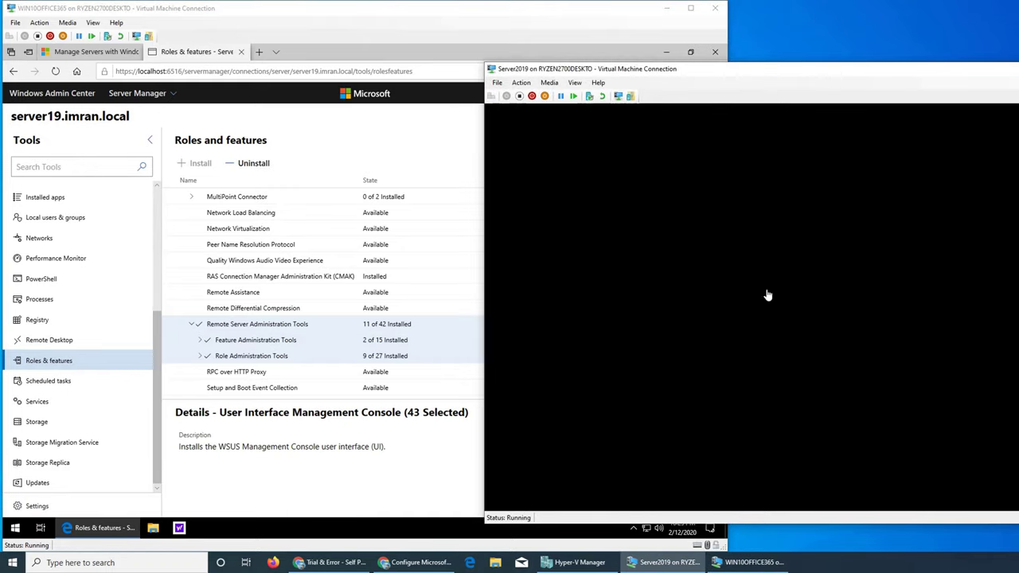
pyautogui.click(282, 450)
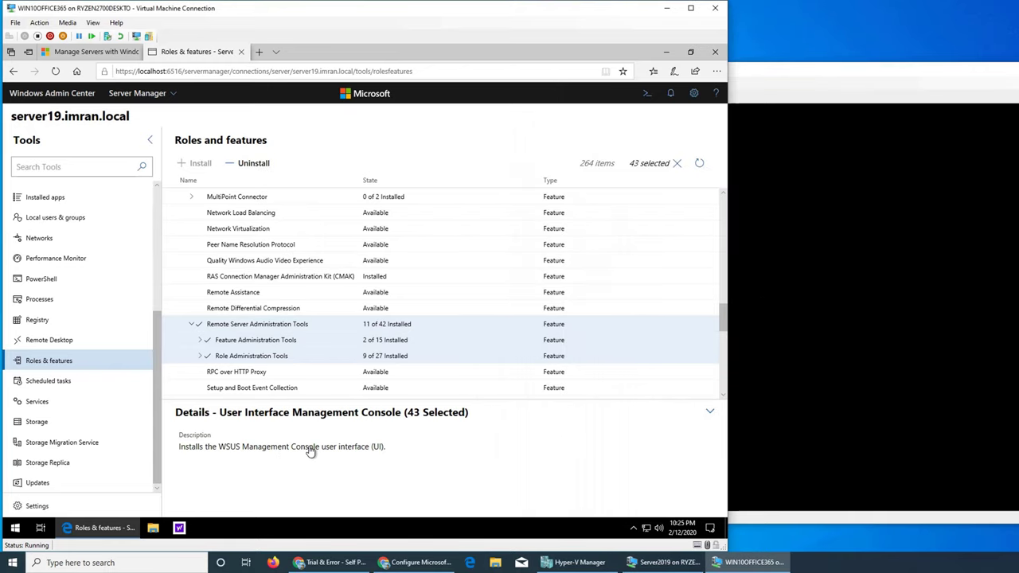
pyautogui.click(191, 326)
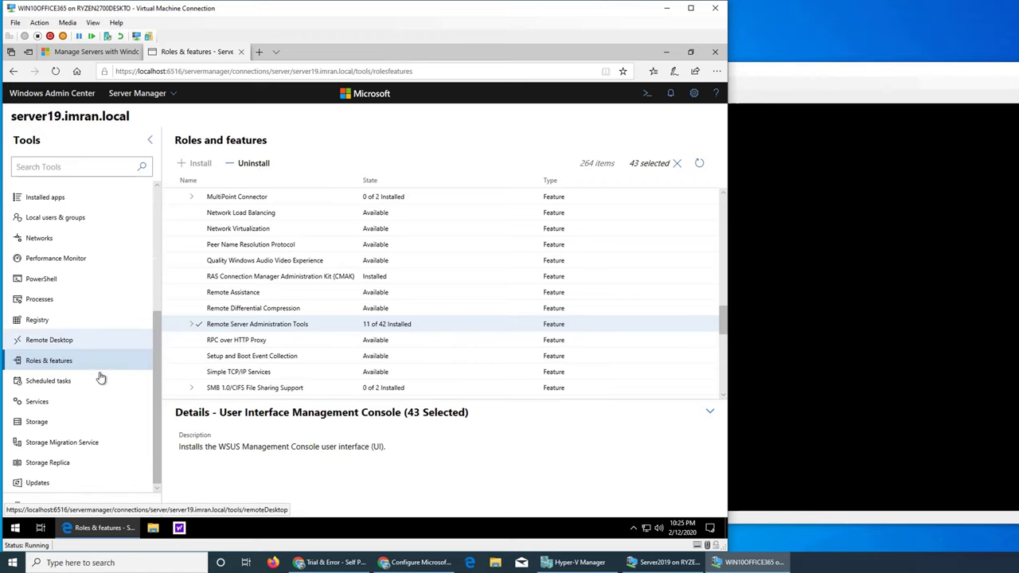
pyautogui.scroll(5, 91, 384)
pyautogui.scroll(-5, 91, 384)
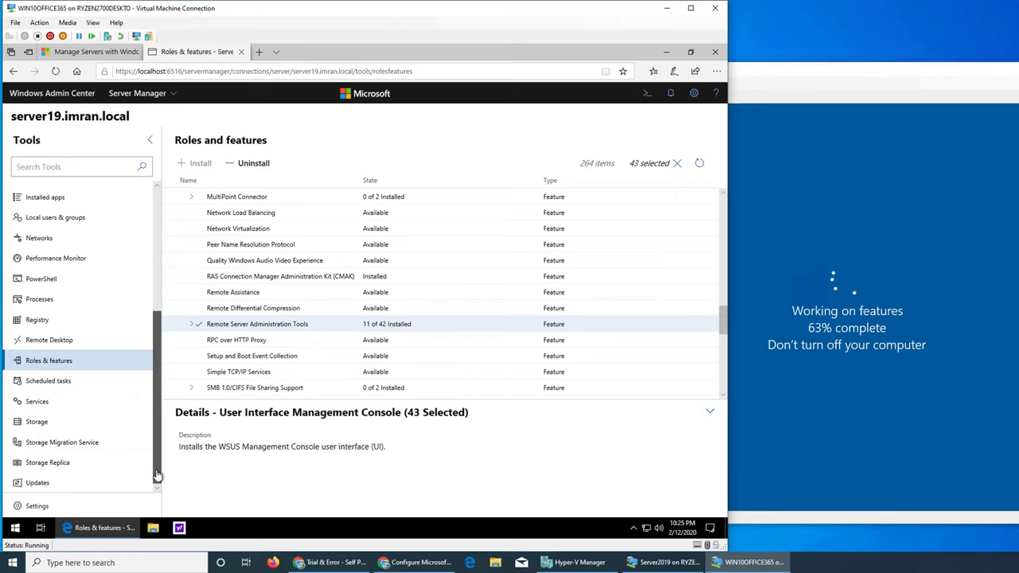
pyautogui.moveTo(155, 456); pyautogui.dragTo(139, 313)
pyautogui.moveTo(139, 273); pyautogui.dragTo(144, 483)
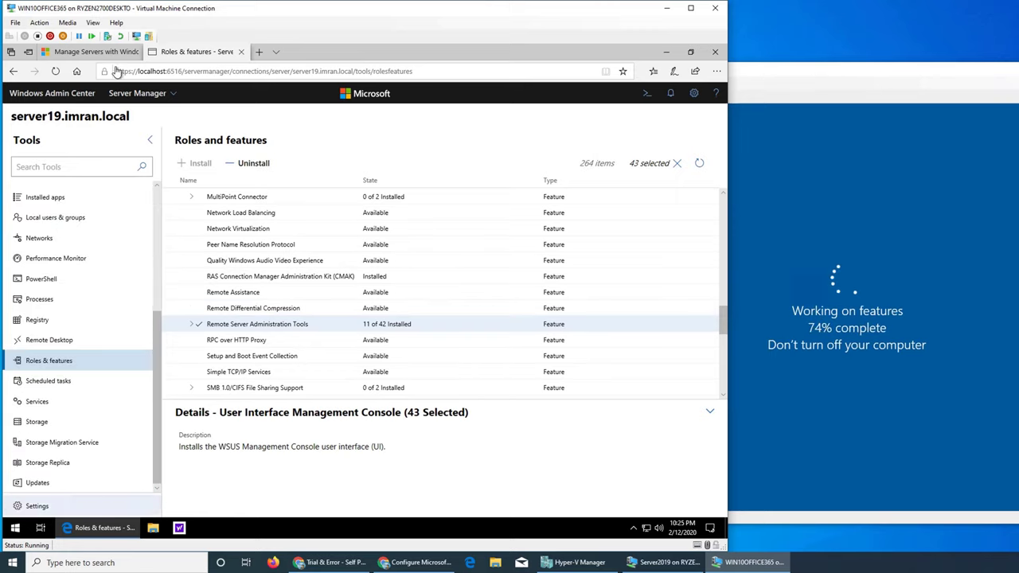
# Switch to Computer Management and connect to desktop-e0o0lf6.imran.local, approving the UAC prompt.
pyautogui.click(148, 97)
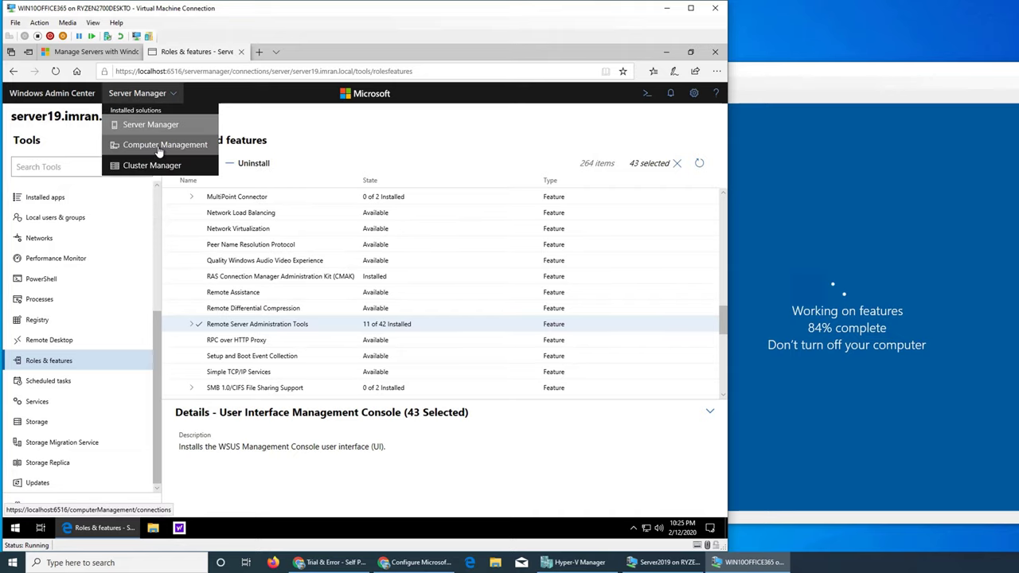
pyautogui.click(140, 150)
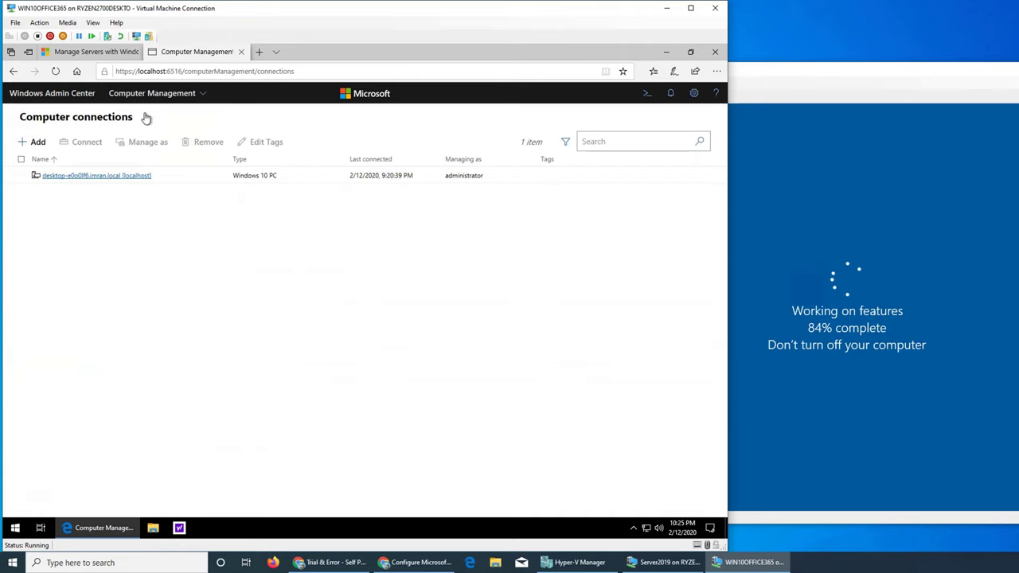
pyautogui.click(72, 176)
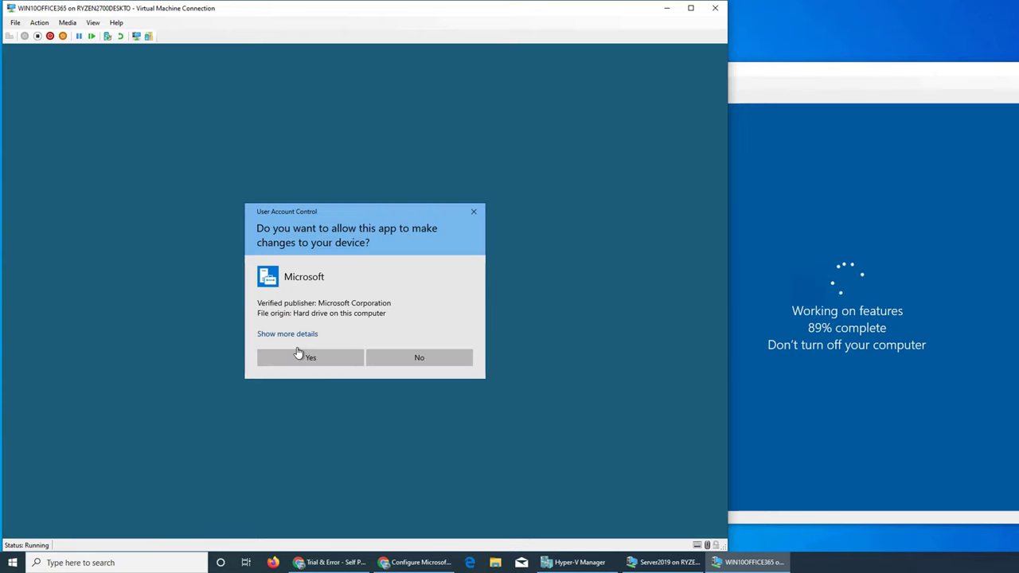
pyautogui.click(299, 356)
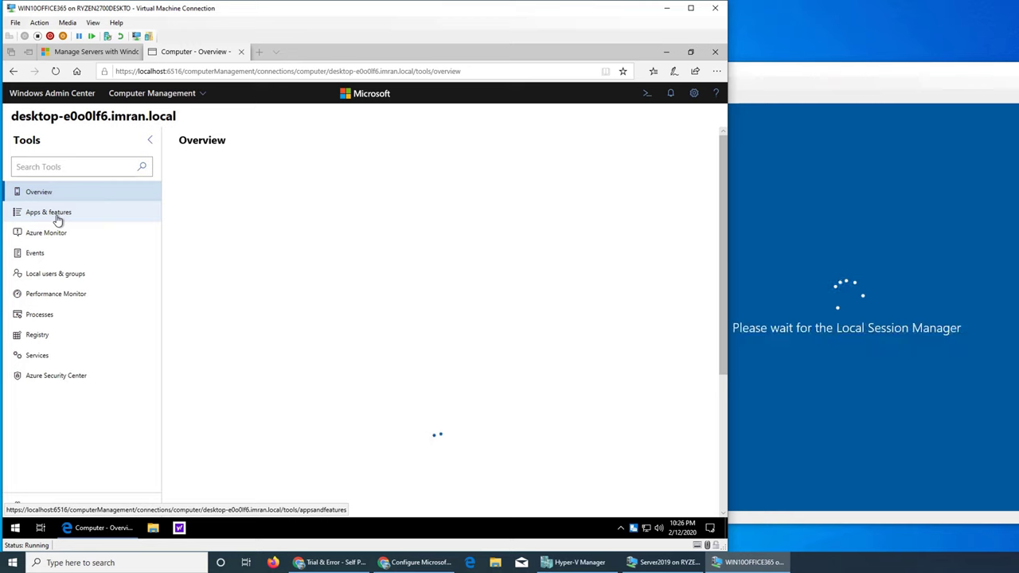
# Load the Windows 10 PC's Apps & features page and sign Server2019 in with the Administrator password.
pyautogui.click(58, 219)
pyautogui.click(808, 353)
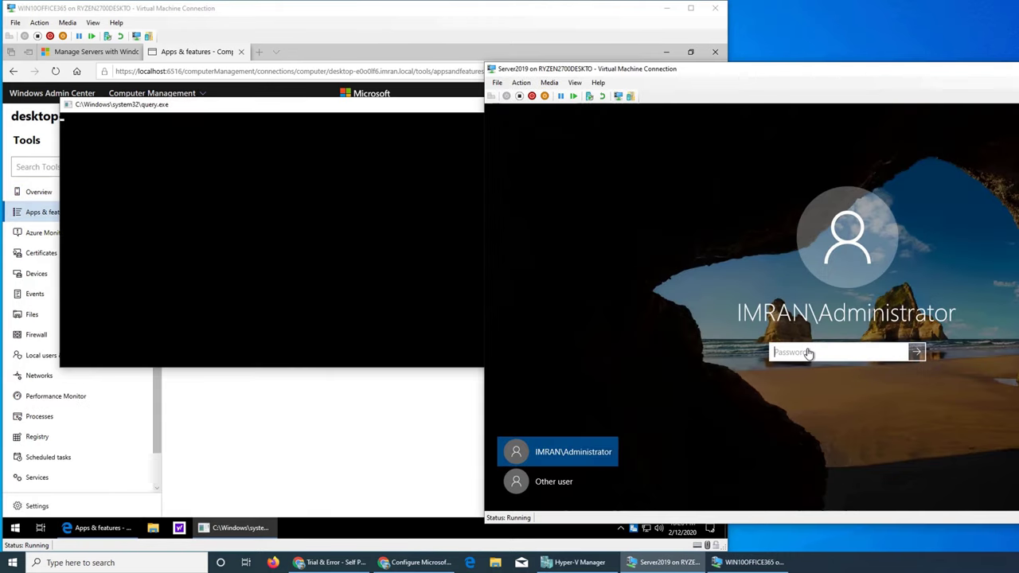
pyautogui.write('•••••••')
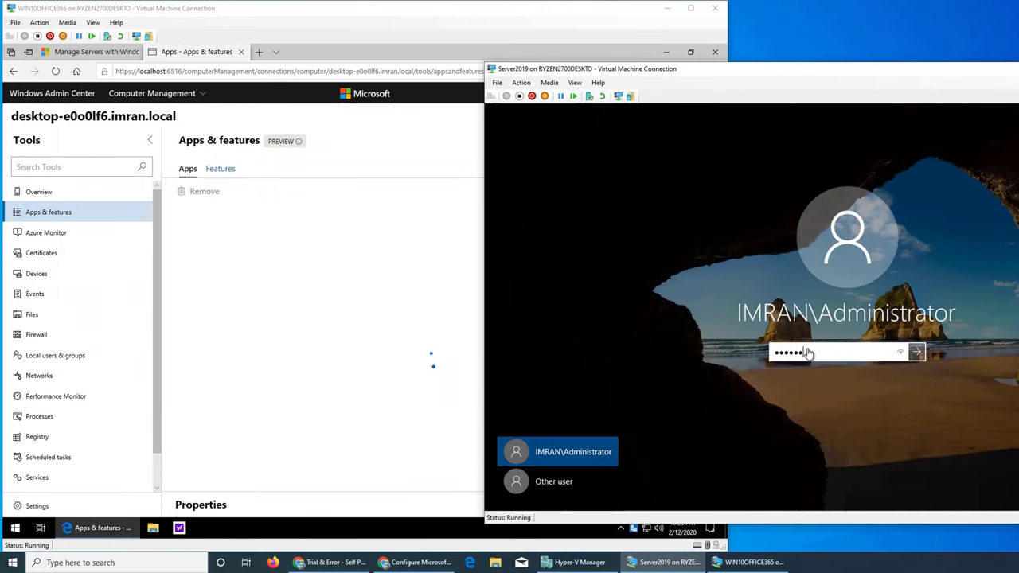
pyautogui.press('BackSpace')
pyautogui.press('BackSpace')
pyautogui.press('BackSpace')
pyautogui.press('BackSpace')
pyautogui.press('BackSpace')
pyautogui.press('BackSpace')
pyautogui.press('BackSpace')
pyautogui.write('•••••••••')
pyautogui.press('Return')
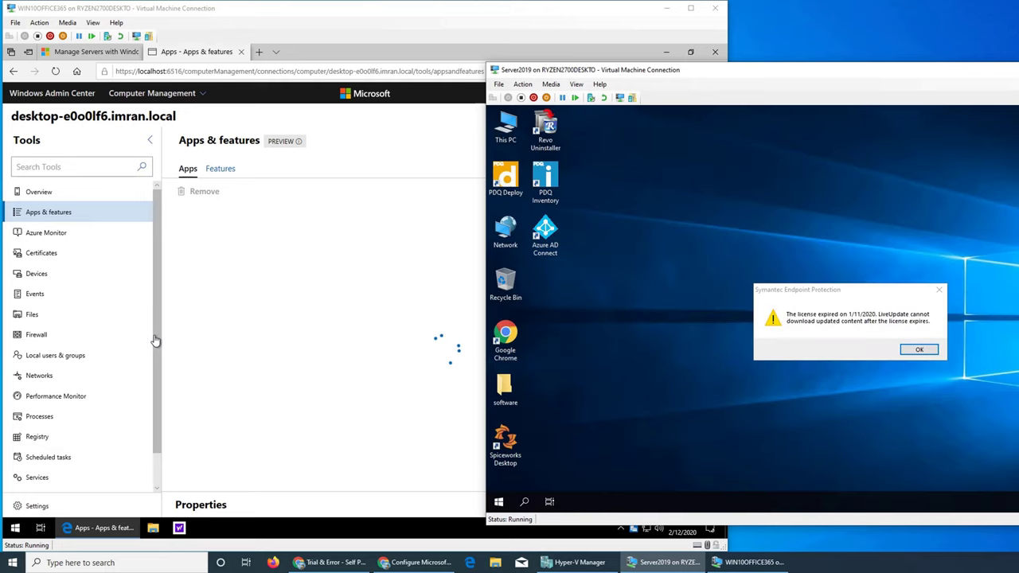
pyautogui.click(153, 341)
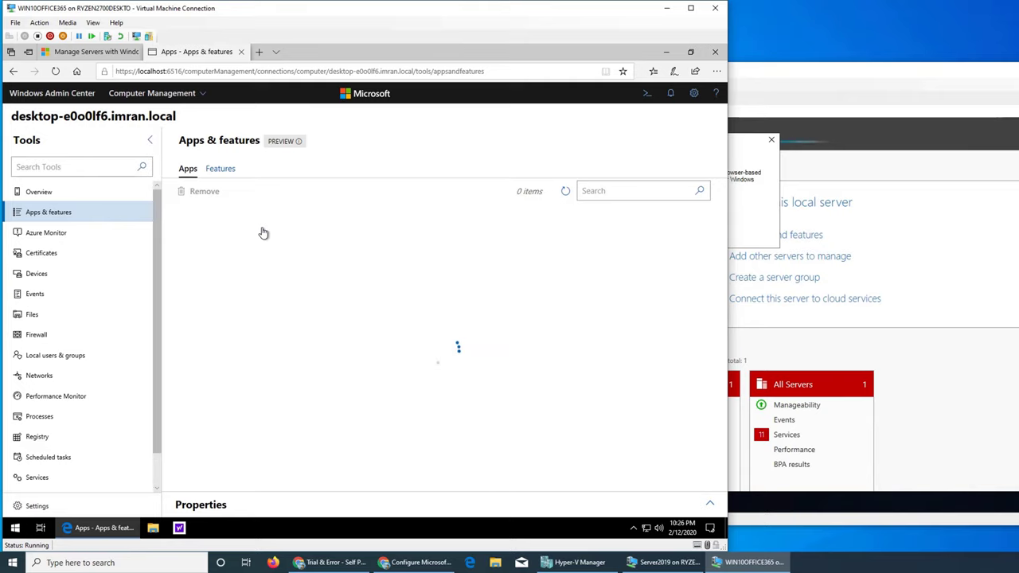
# Dismiss the Windows Admin Center suggestion popup on Server2019 and cancel a search for 'run'.
pyautogui.click(808, 91)
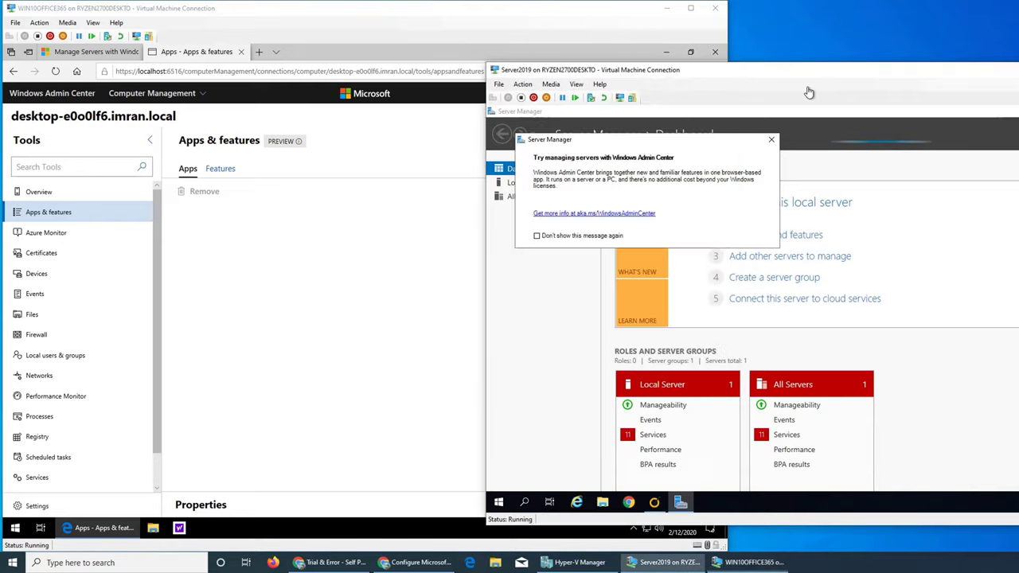
pyautogui.click(771, 139)
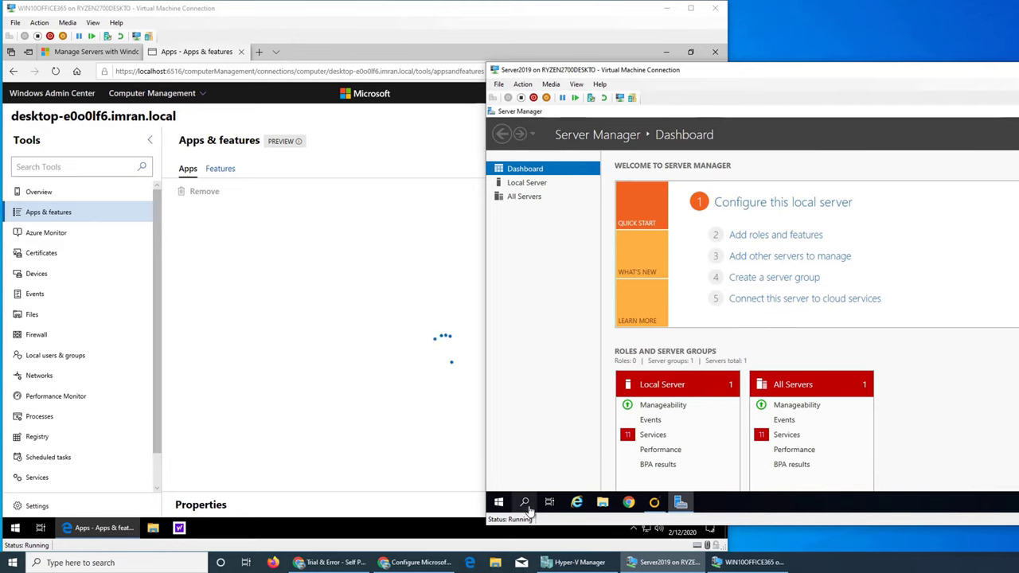
pyautogui.click(499, 502)
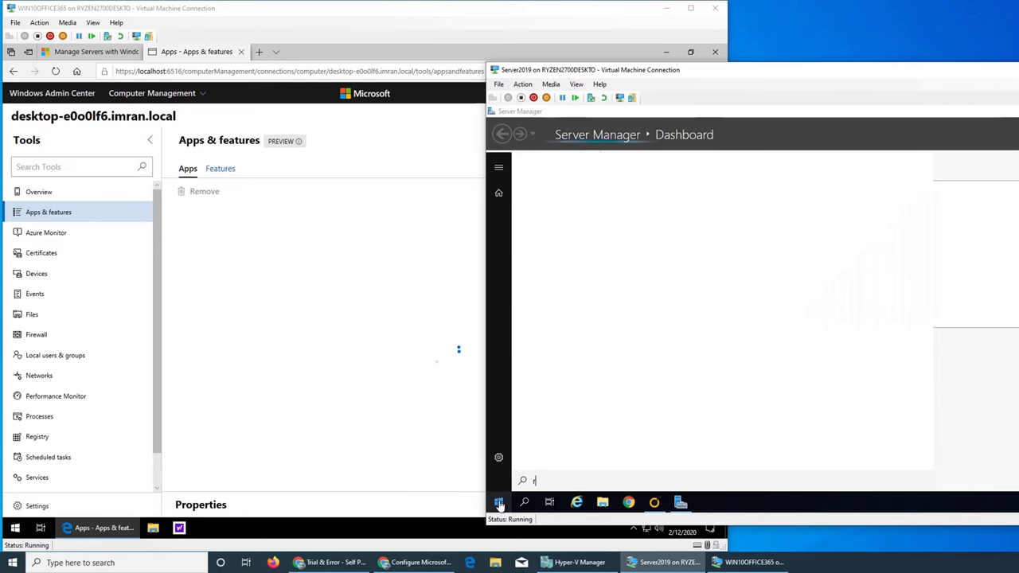
pyautogui.write('run')
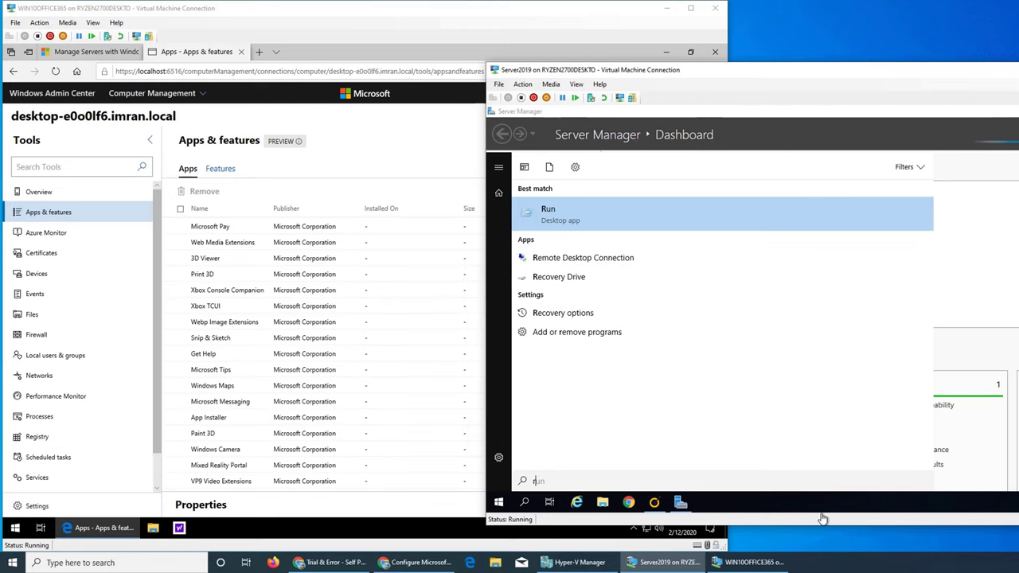
pyautogui.press('BackSpace')
pyautogui.press('BackSpace')
pyautogui.press('BackSpace')
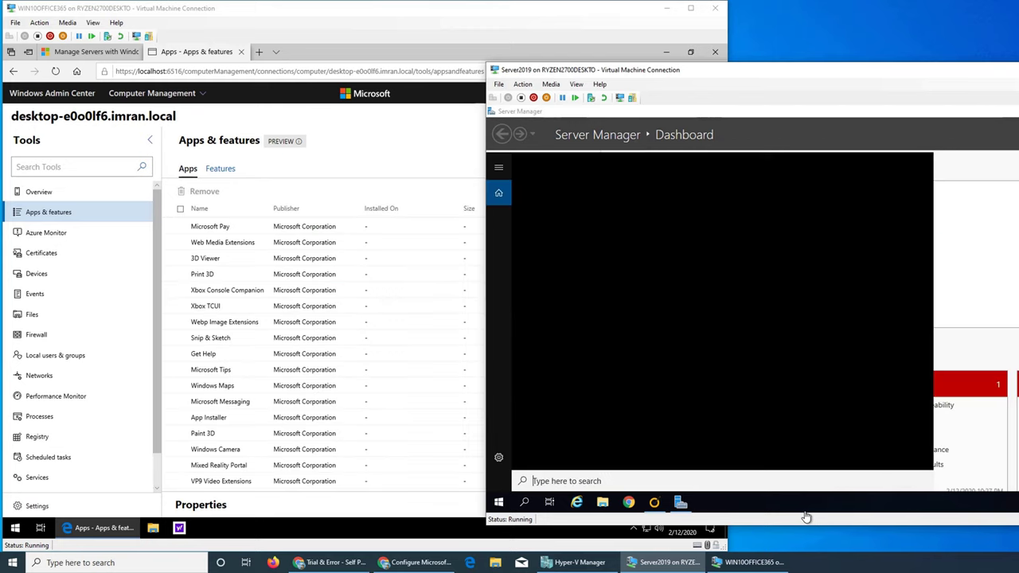
# Browse the Server2019 Start menu, expanding the Windows PowerShell folder, then close it.
pyautogui.click(500, 503)
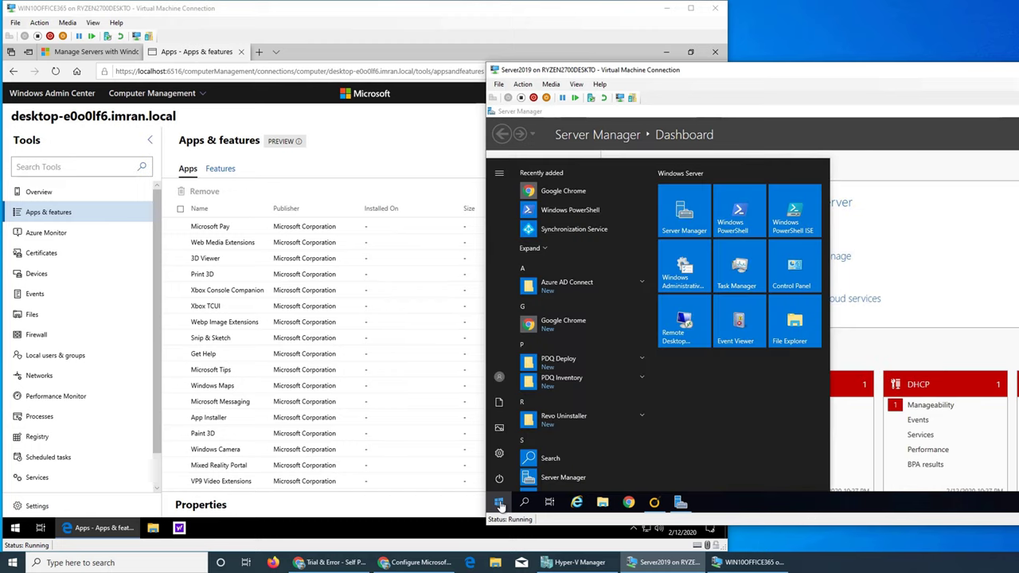
pyautogui.click(578, 218)
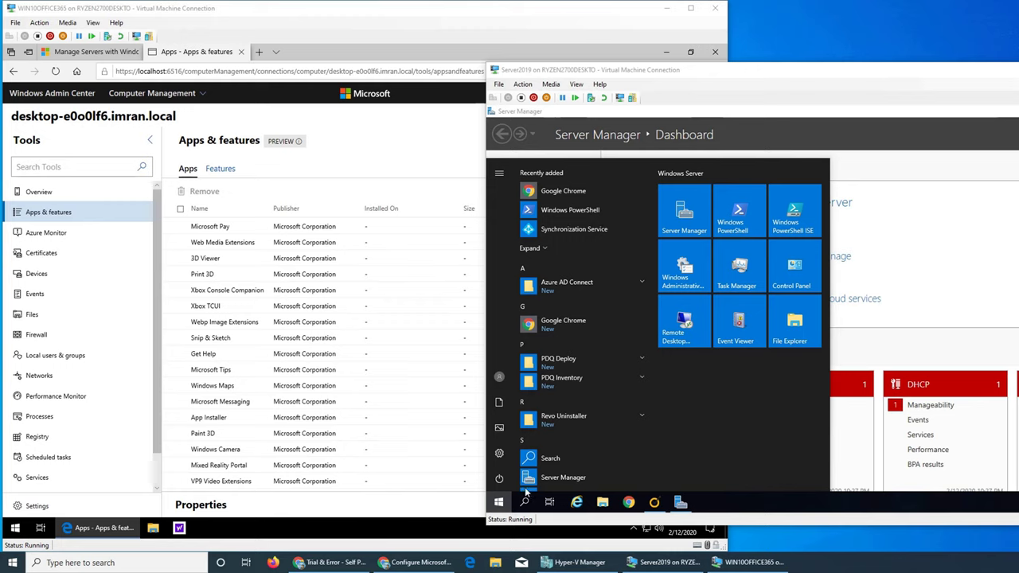
pyautogui.scroll(-3, 581, 416)
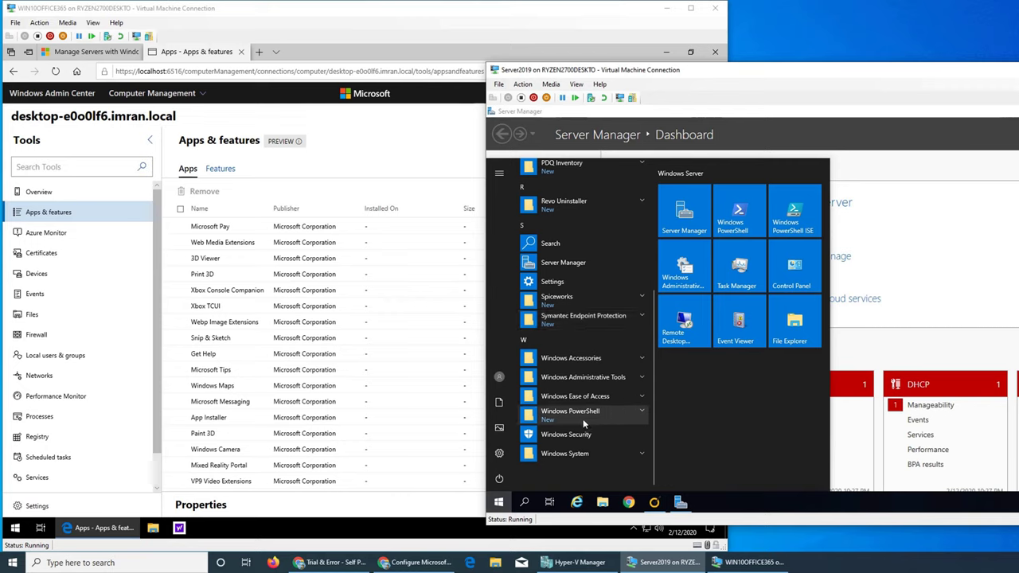
pyautogui.click(642, 414)
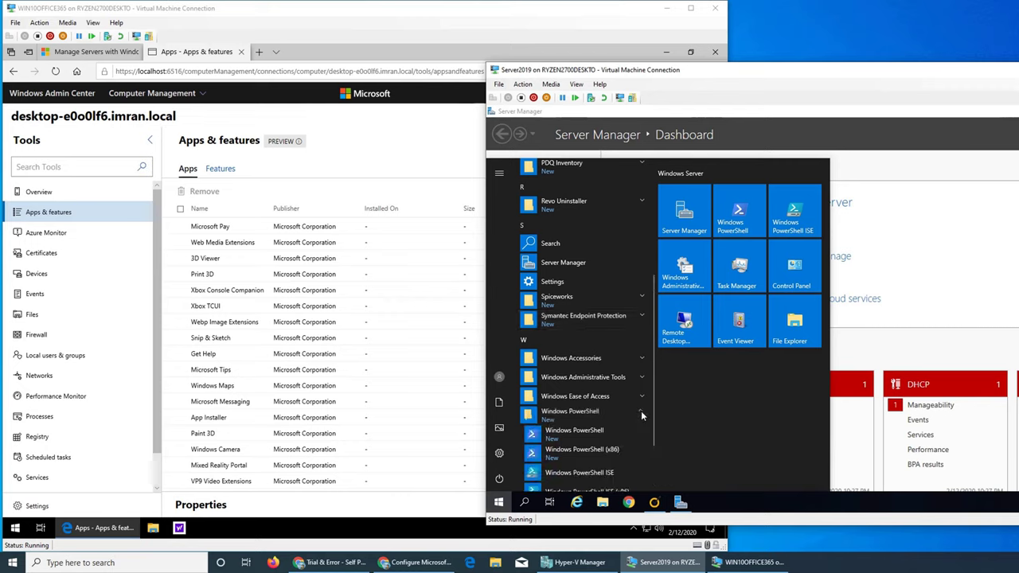
pyautogui.scroll(3, 642, 412)
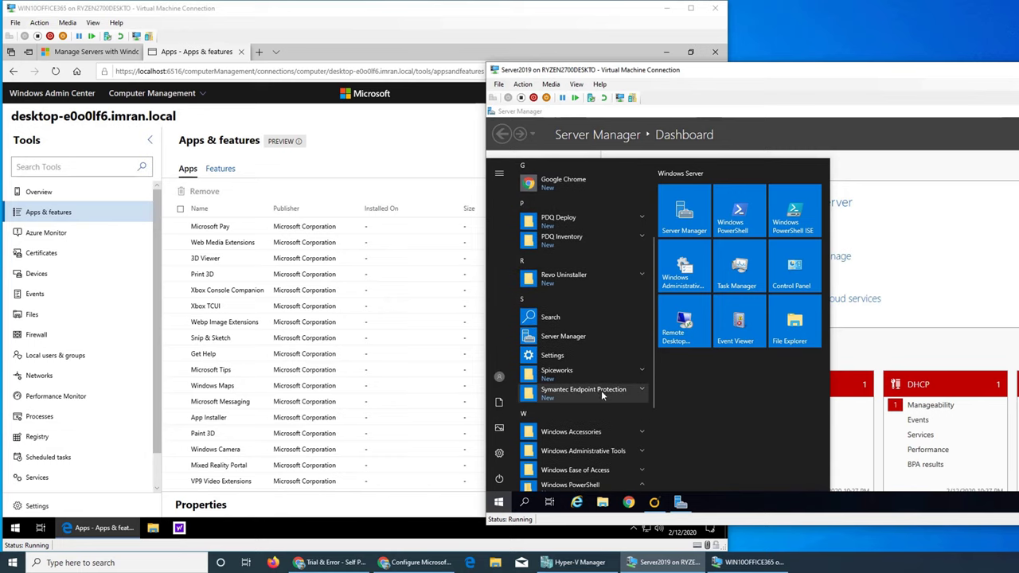
pyautogui.scroll(-2, 601, 391)
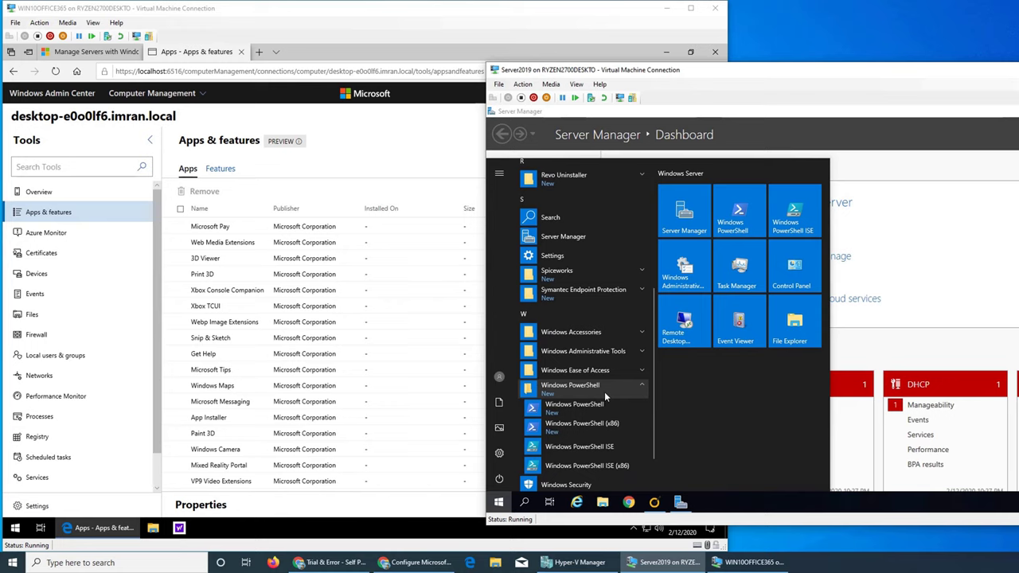
pyautogui.scroll(3, 623, 377)
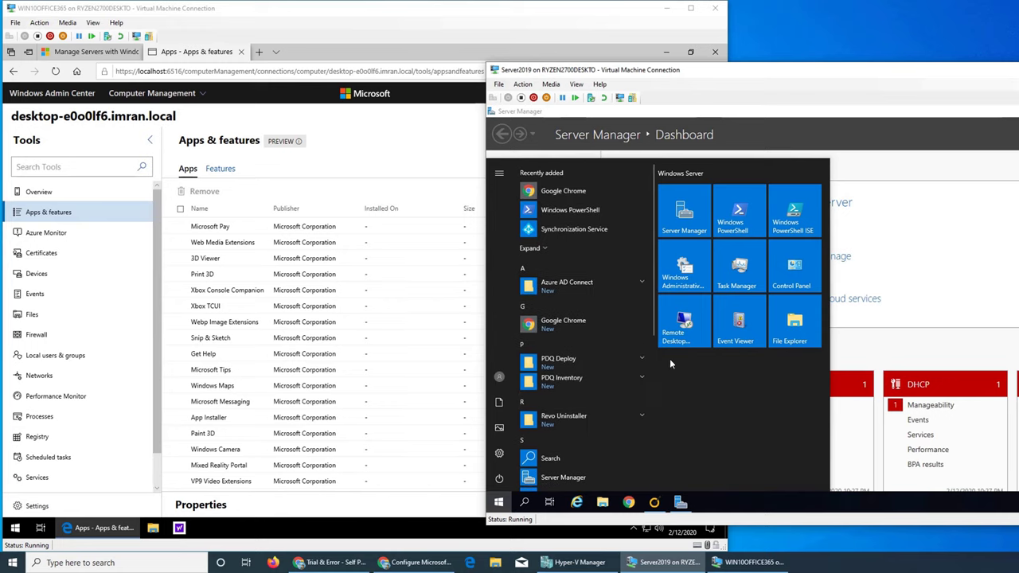
pyautogui.click(843, 166)
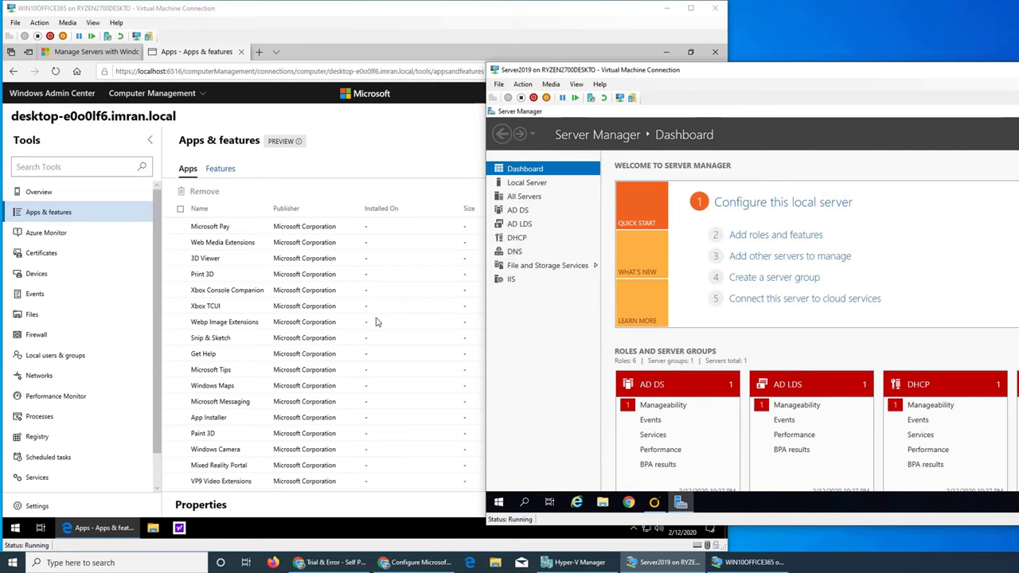
# Scroll the Windows 10 PC's installed apps, search for 'remot', then clear the search.
pyautogui.click(316, 203)
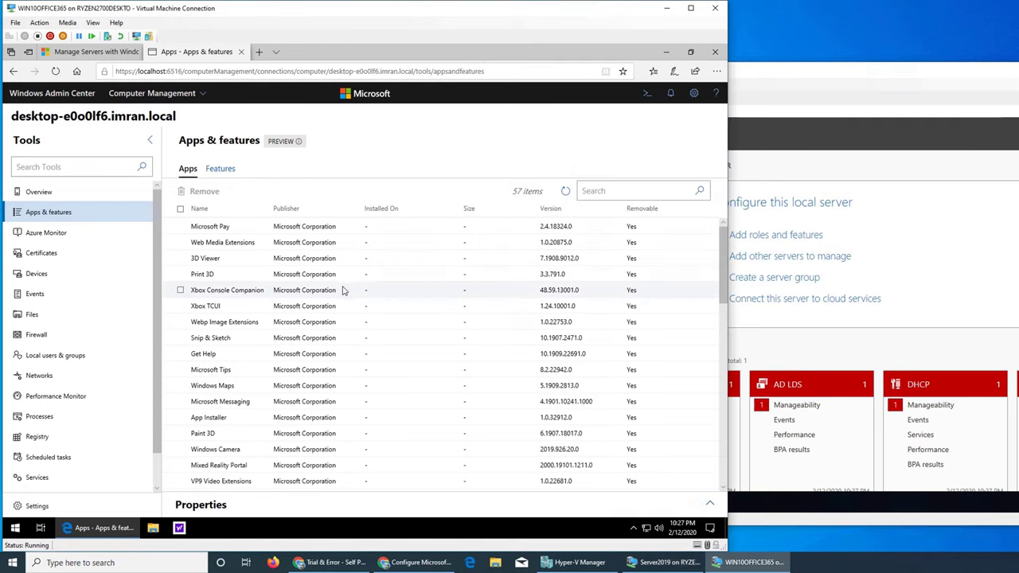
pyautogui.scroll(-3, 343, 290)
pyautogui.scroll(-1, 354, 250)
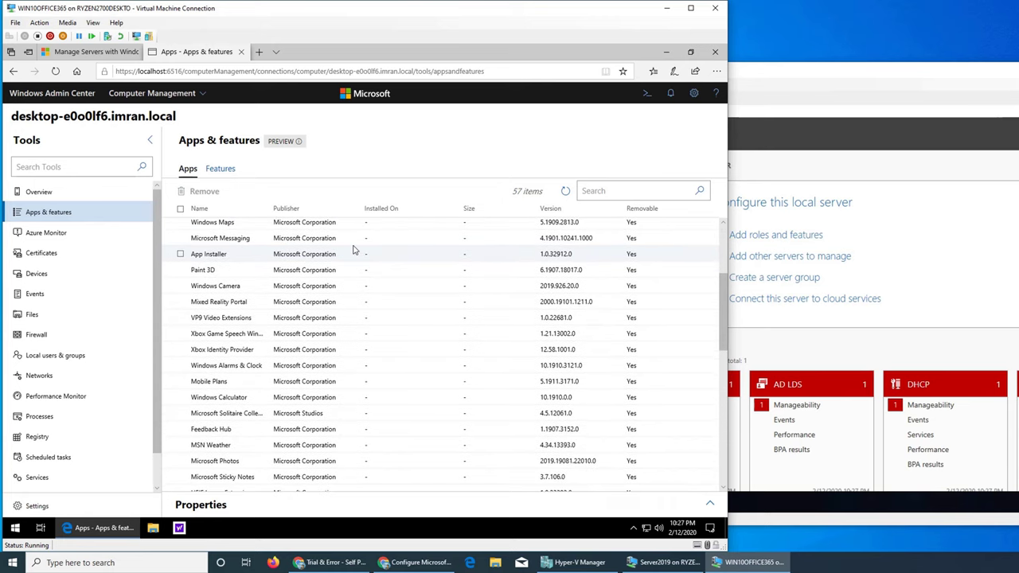
pyautogui.scroll(-6, 354, 250)
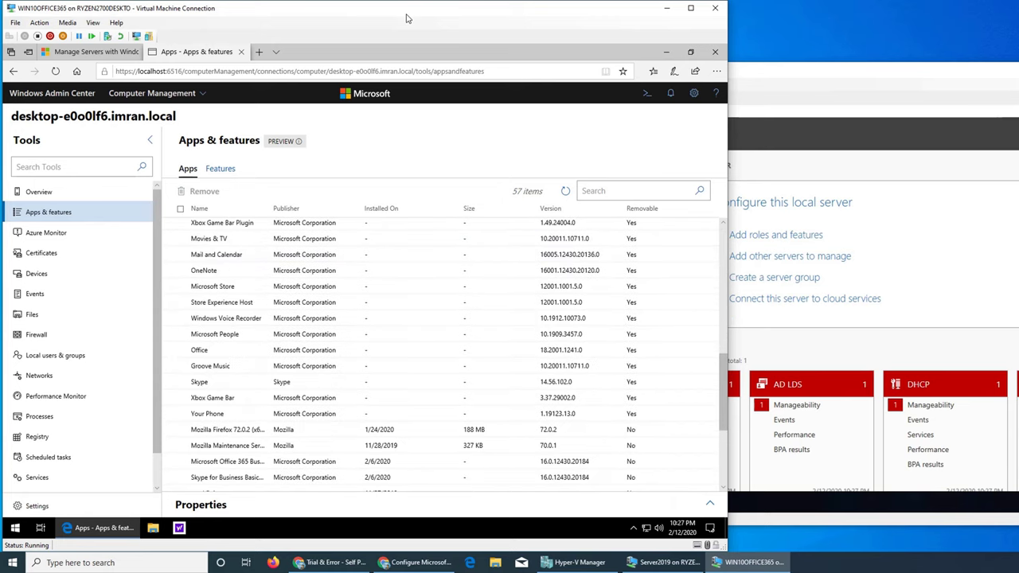
pyautogui.click(611, 192)
pyautogui.write('remot')
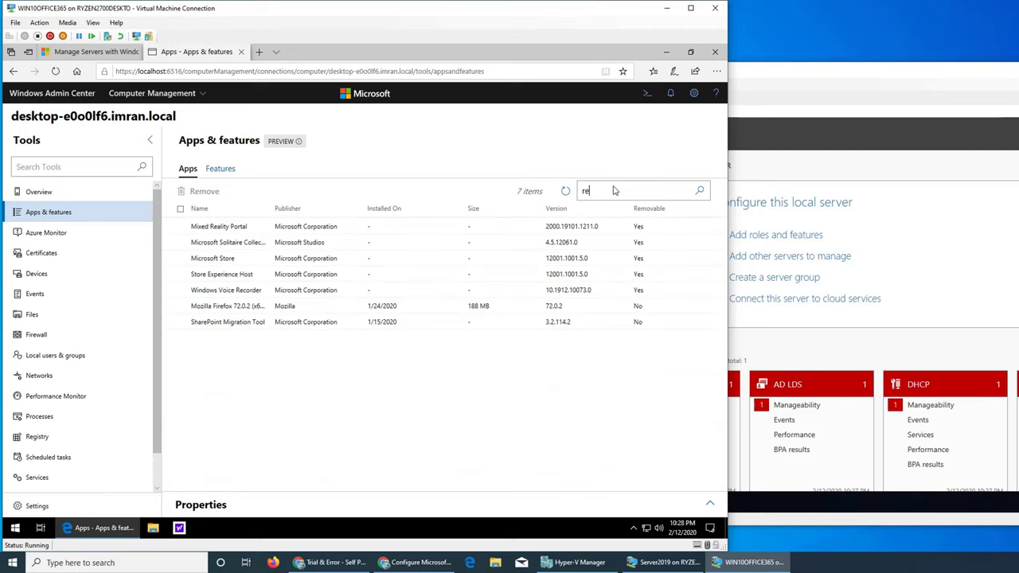
pyautogui.press('BackSpace')
pyautogui.press('BackSpace')
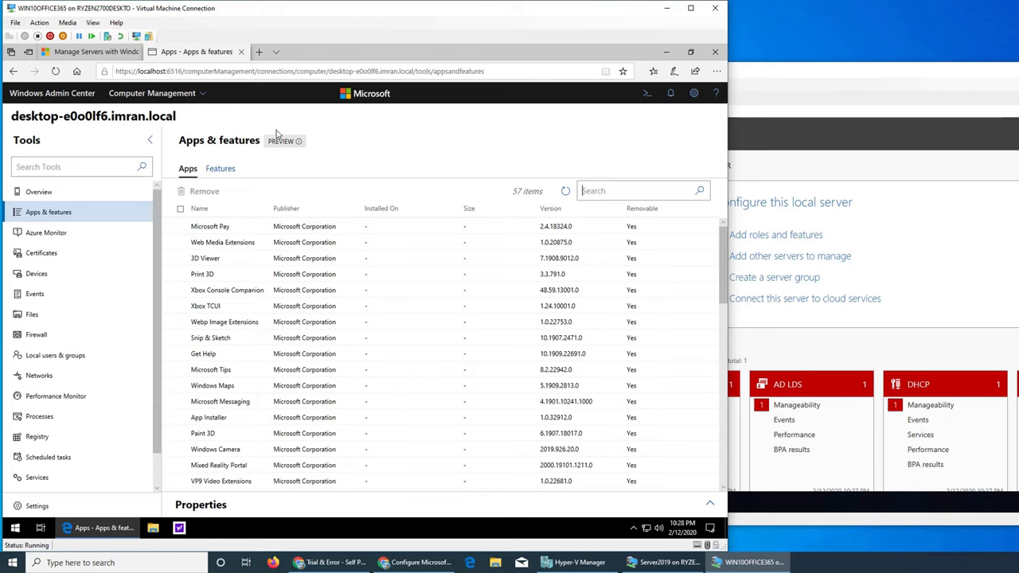
# Show the PC's 138 Windows features and scroll through the list.
pyautogui.click(219, 168)
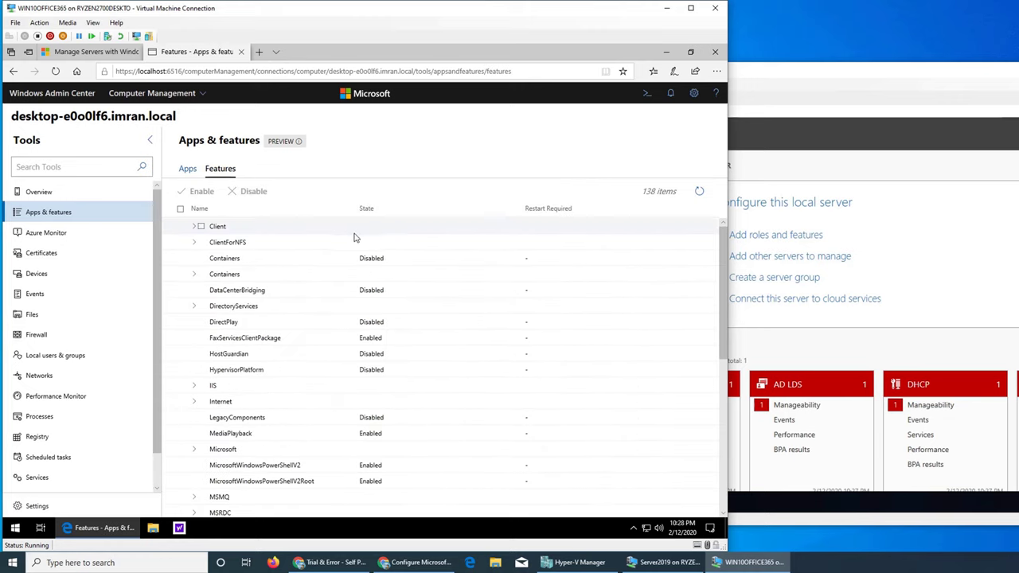
pyautogui.scroll(-5, 366, 270)
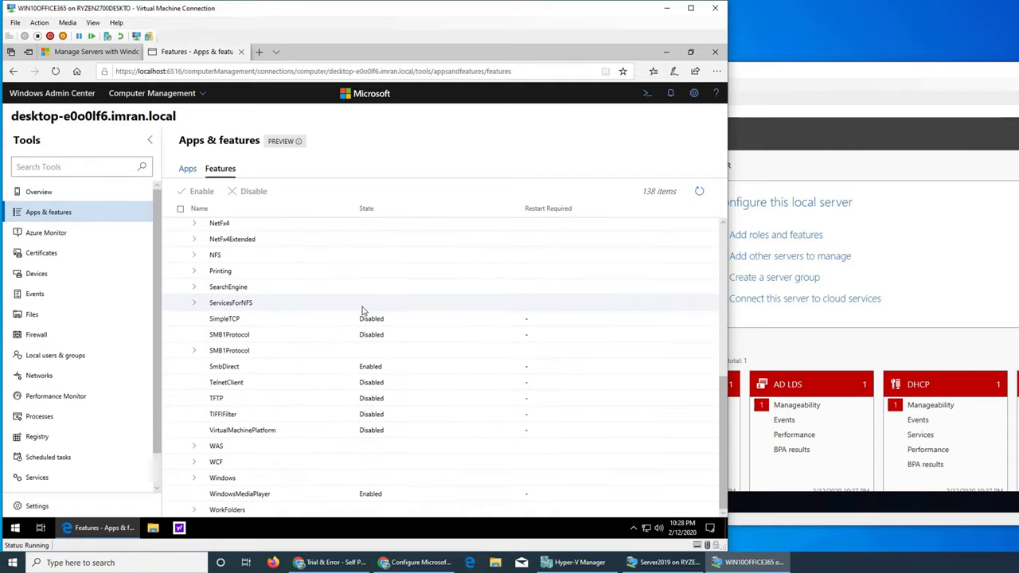
pyautogui.scroll(1, 360, 316)
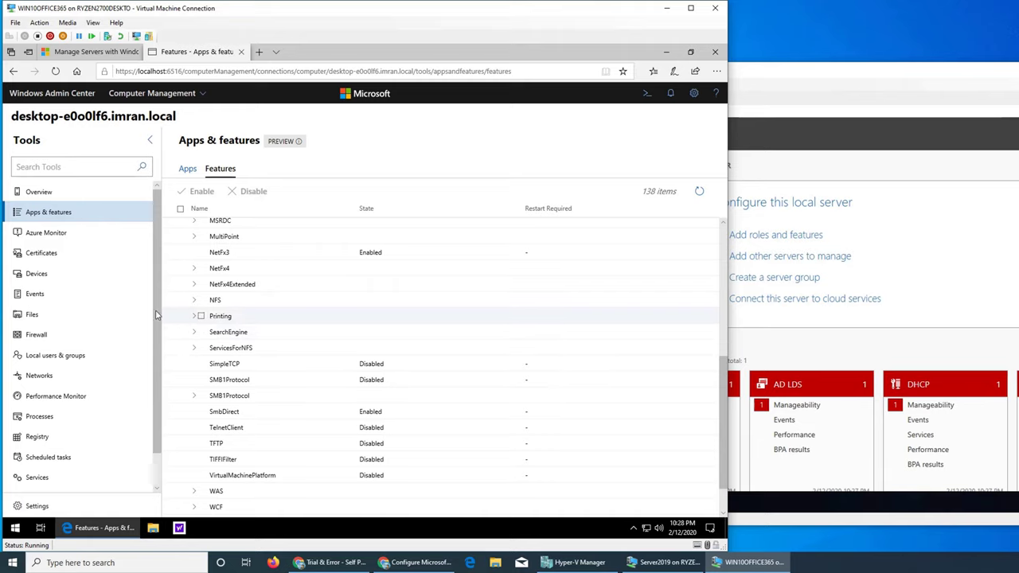
pyautogui.click(163, 94)
# Connect to server19.imran.local from the Server Manager list and open its Roles & features tool.
pyautogui.click(151, 125)
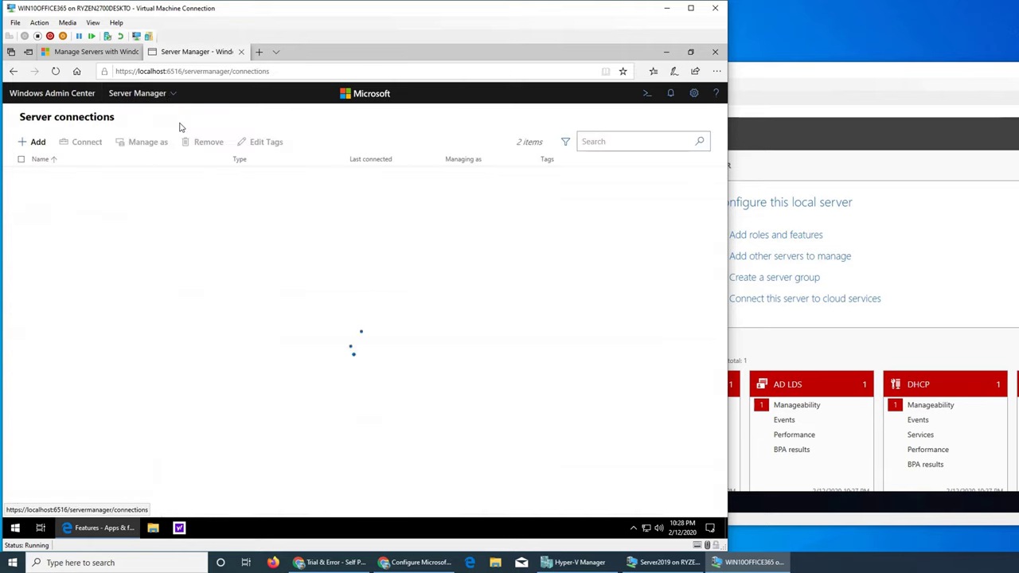
pyautogui.click(63, 191)
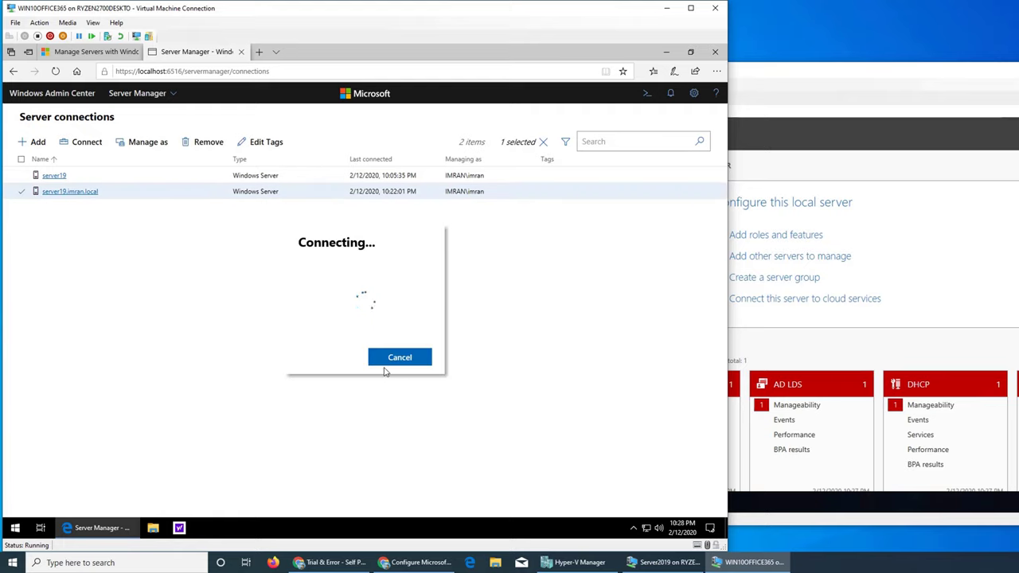
pyautogui.click(159, 94)
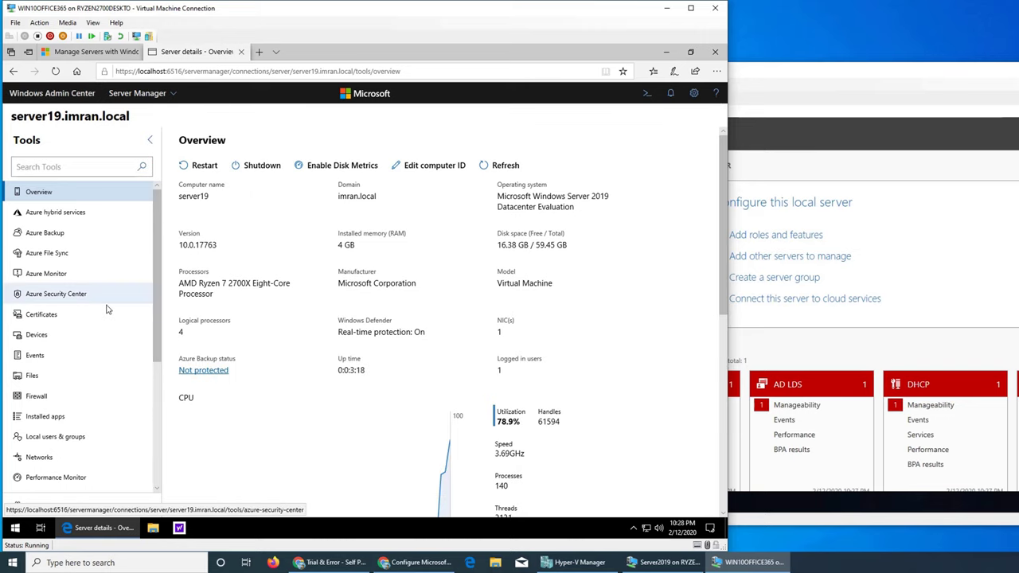
pyautogui.scroll(-5, 108, 310)
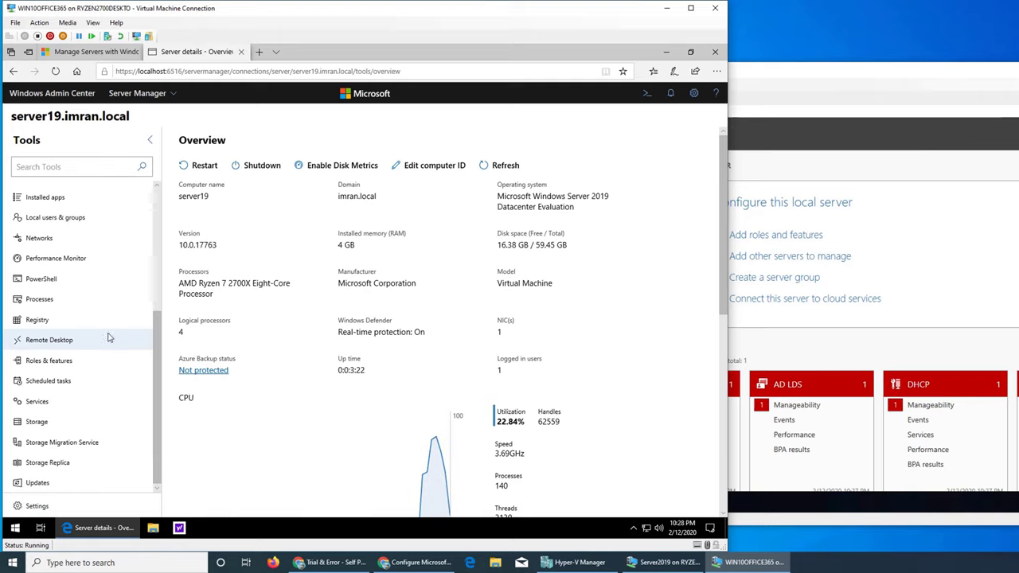
pyautogui.click(46, 363)
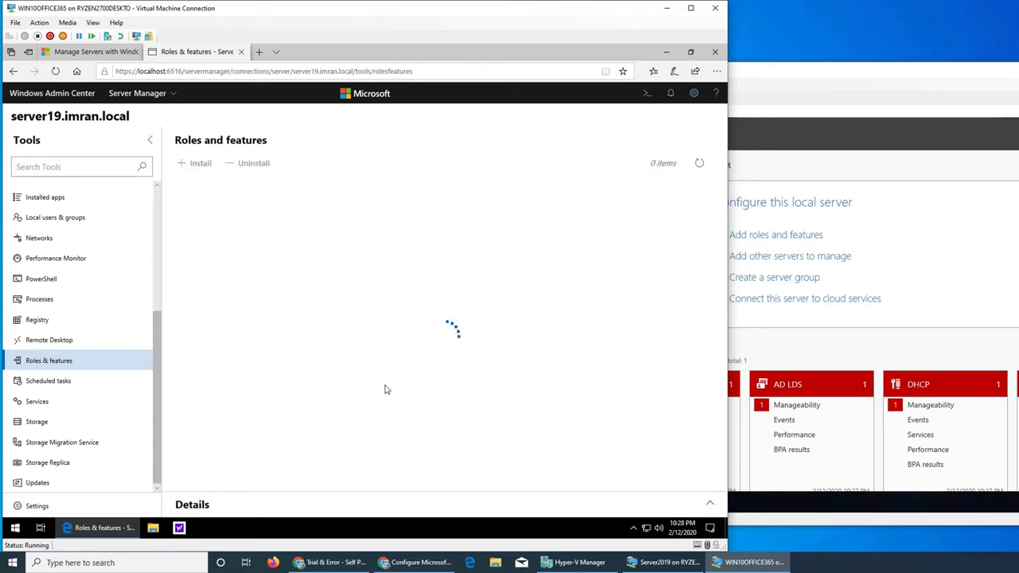
pyautogui.click(671, 94)
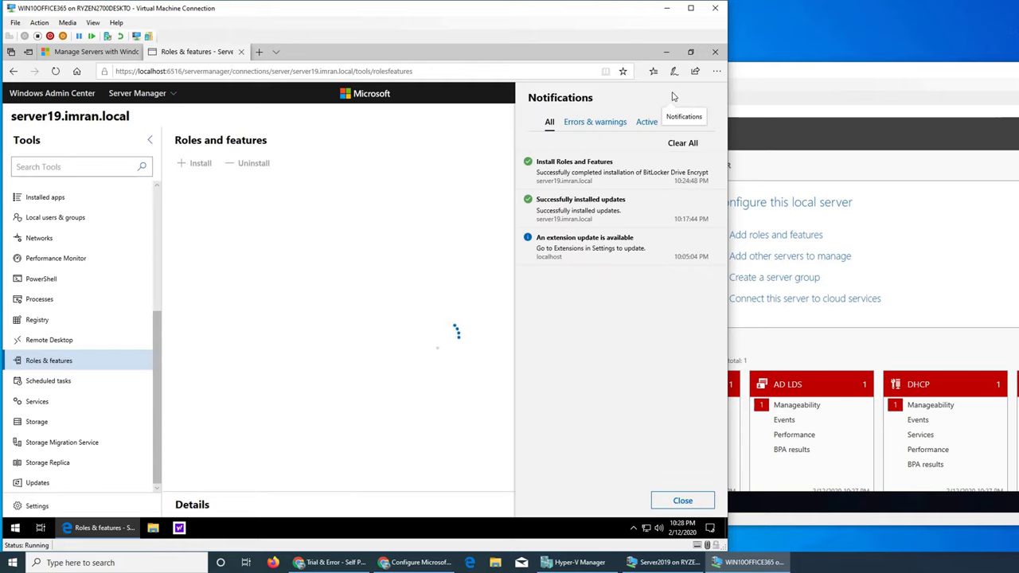
# Read the successful Install Roles and Features notification, then return to server19's roles and features list.
pyautogui.click(603, 175)
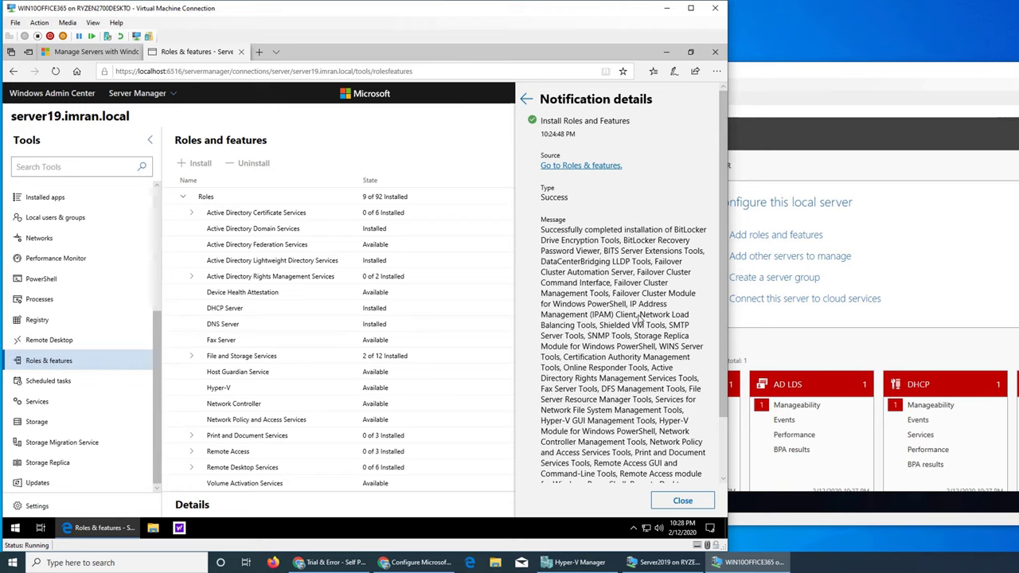
pyautogui.scroll(-2, 639, 319)
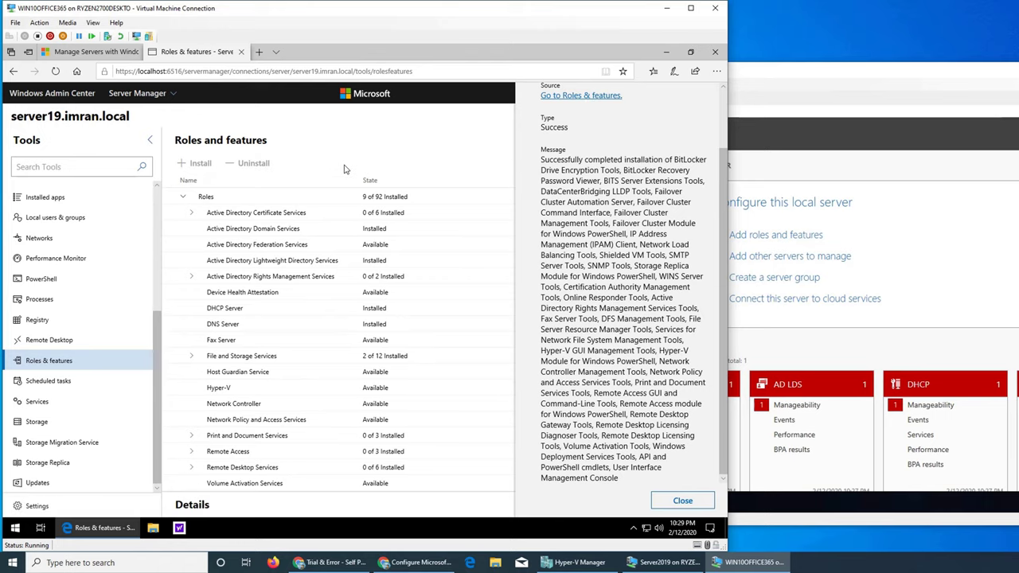
pyautogui.click(603, 95)
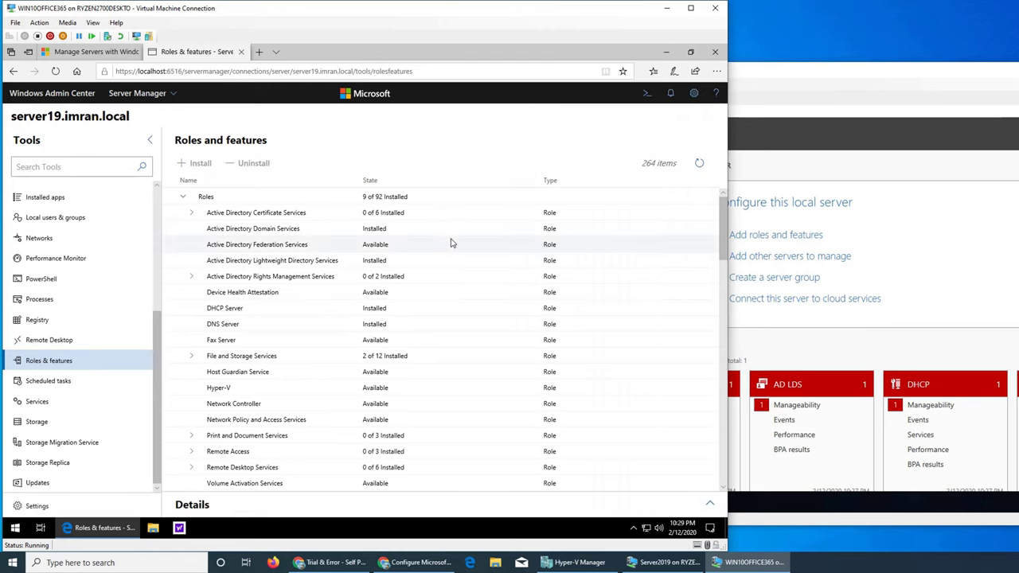
# Expand Remote Server Administration Tools: 42 of 42 installed, Feature tools 15 of 15, Role tools 27 of 27.
pyautogui.scroll(-3, 455, 249)
pyautogui.scroll(-2, 456, 249)
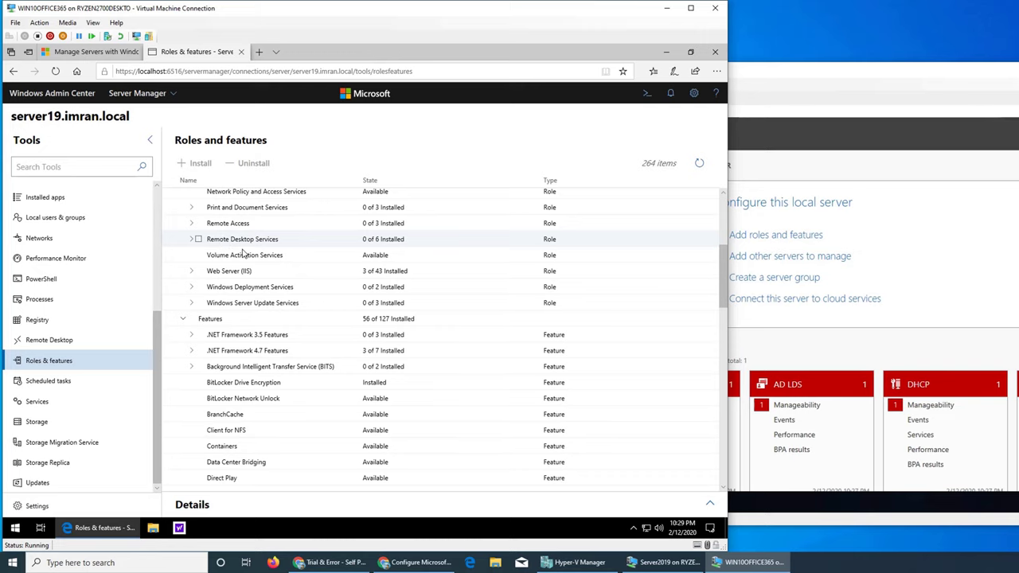
pyautogui.scroll(1, 239, 254)
pyautogui.scroll(-4, 254, 266)
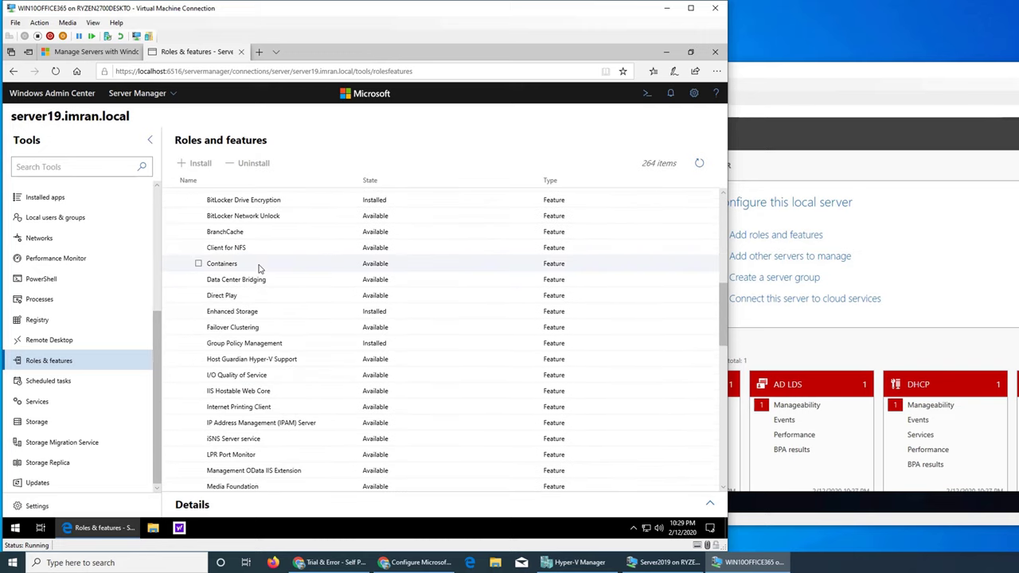
pyautogui.scroll(-5, 258, 268)
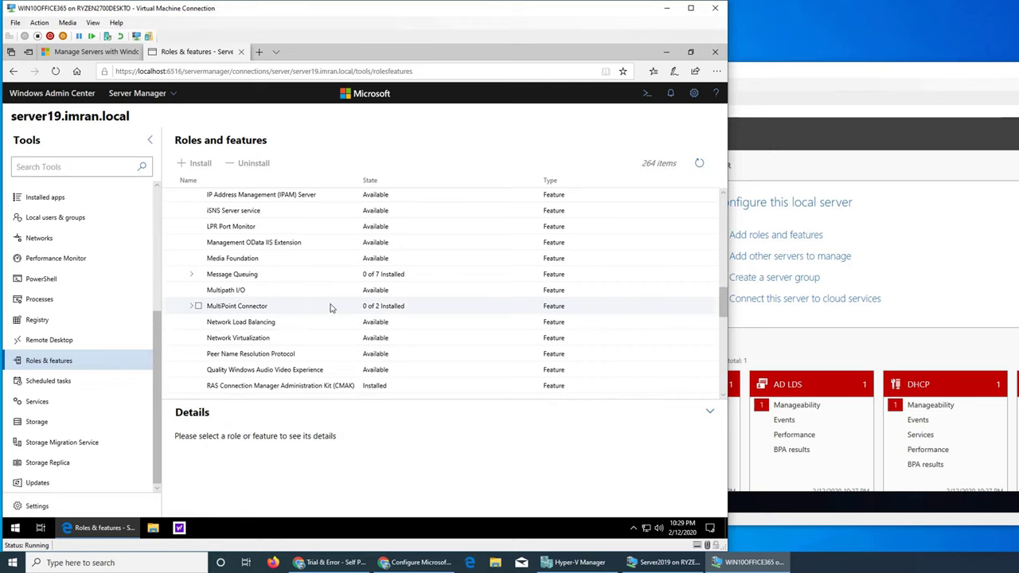
pyautogui.scroll(-2, 331, 308)
pyautogui.scroll(2, 331, 309)
pyautogui.scroll(3, 331, 308)
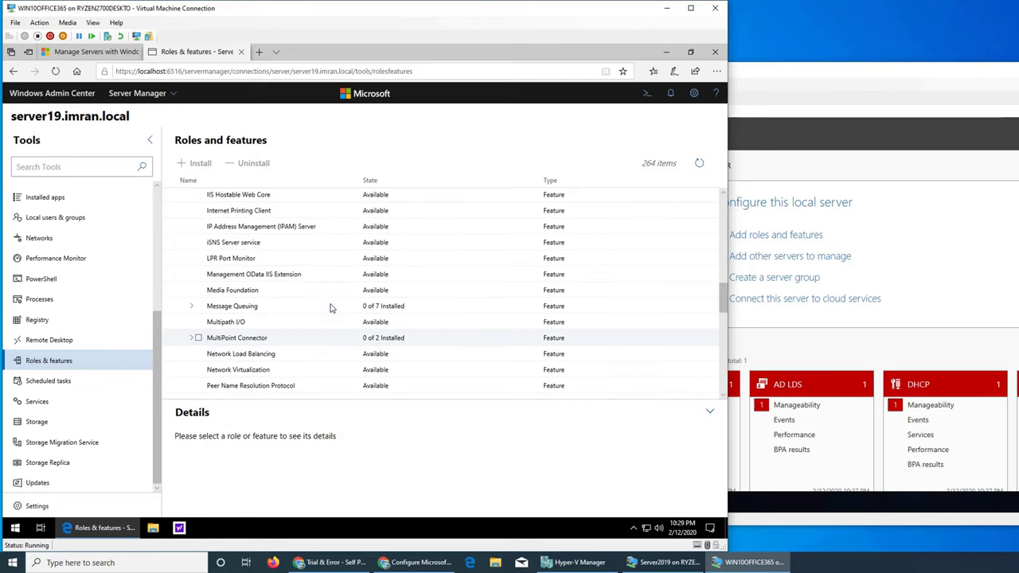
pyautogui.scroll(-1, 331, 308)
pyautogui.scroll(-6, 331, 308)
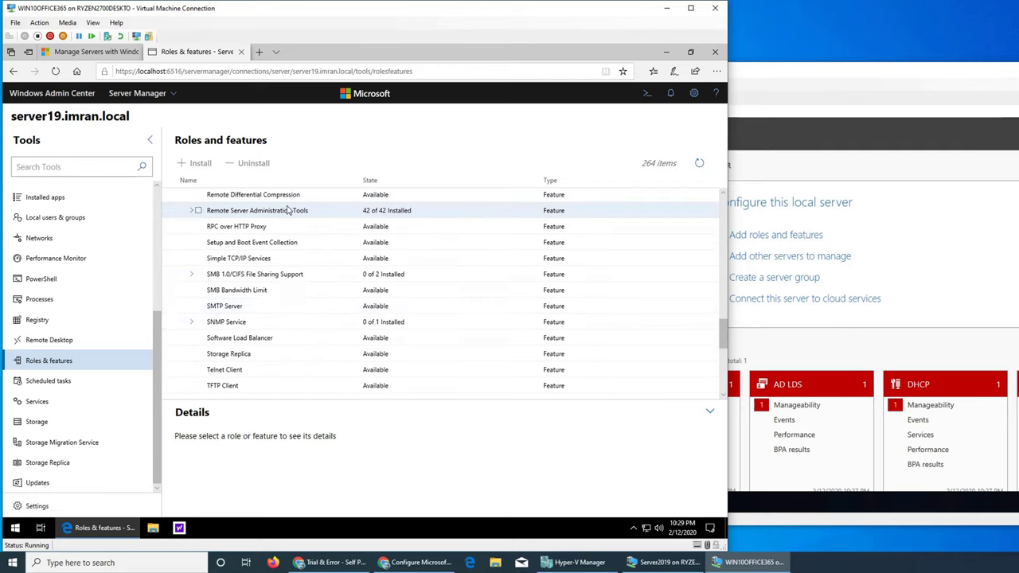
pyautogui.click(201, 212)
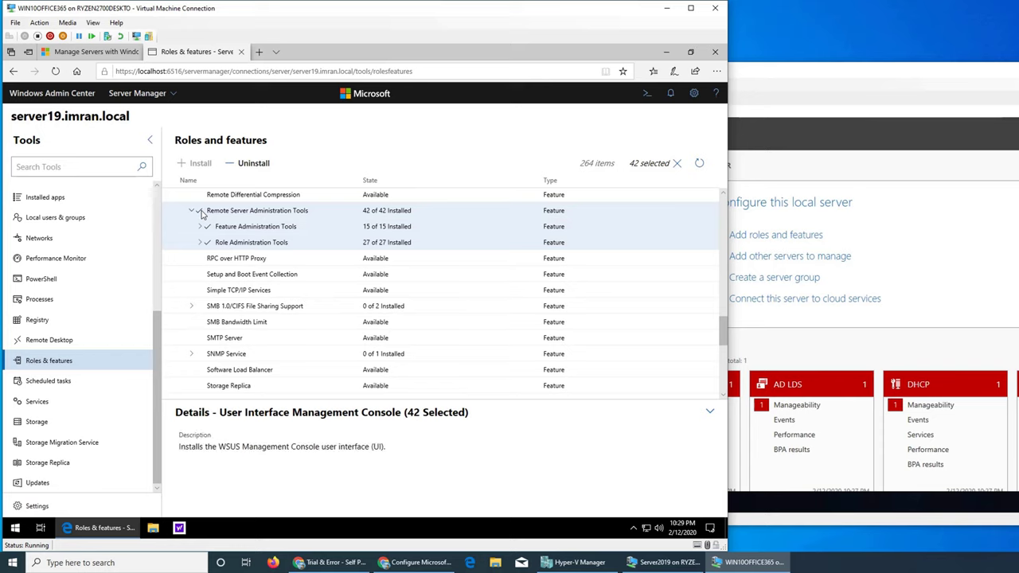